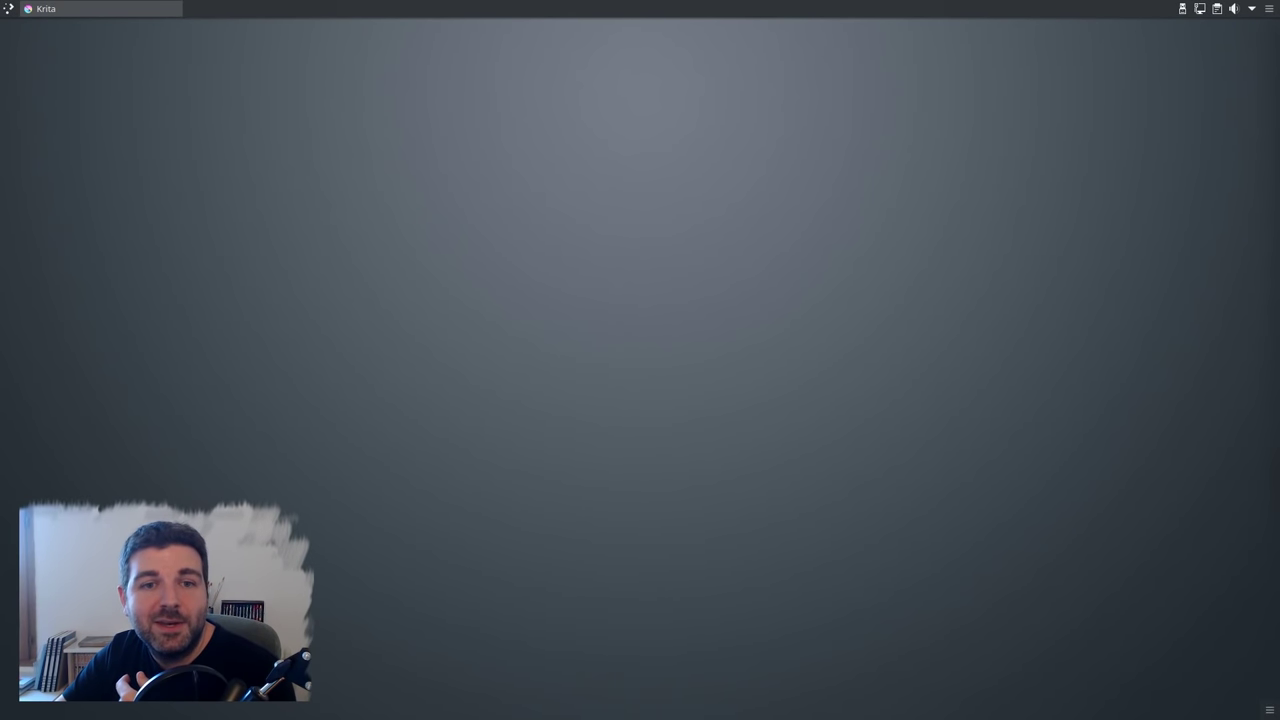
# Switch to Krita and compare the flying broom illustration with and without its shade layer.
pyautogui.click(68, 7)
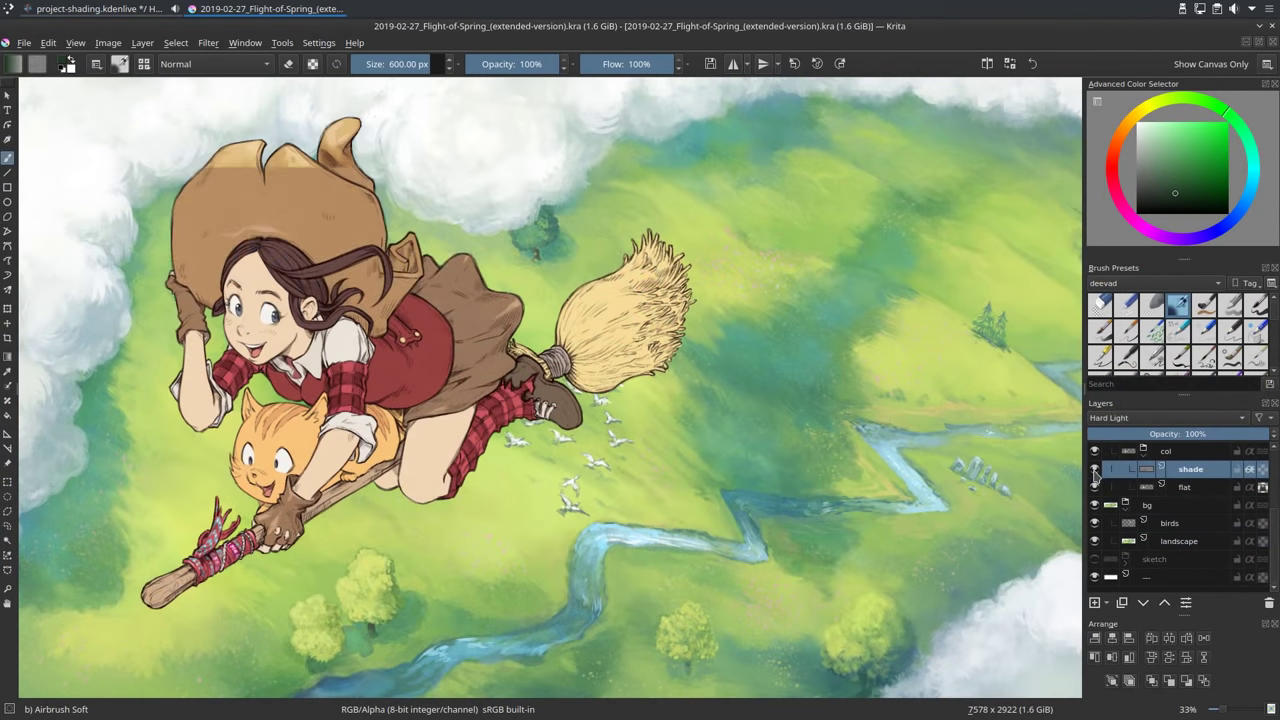
pyautogui.click(1094, 469)
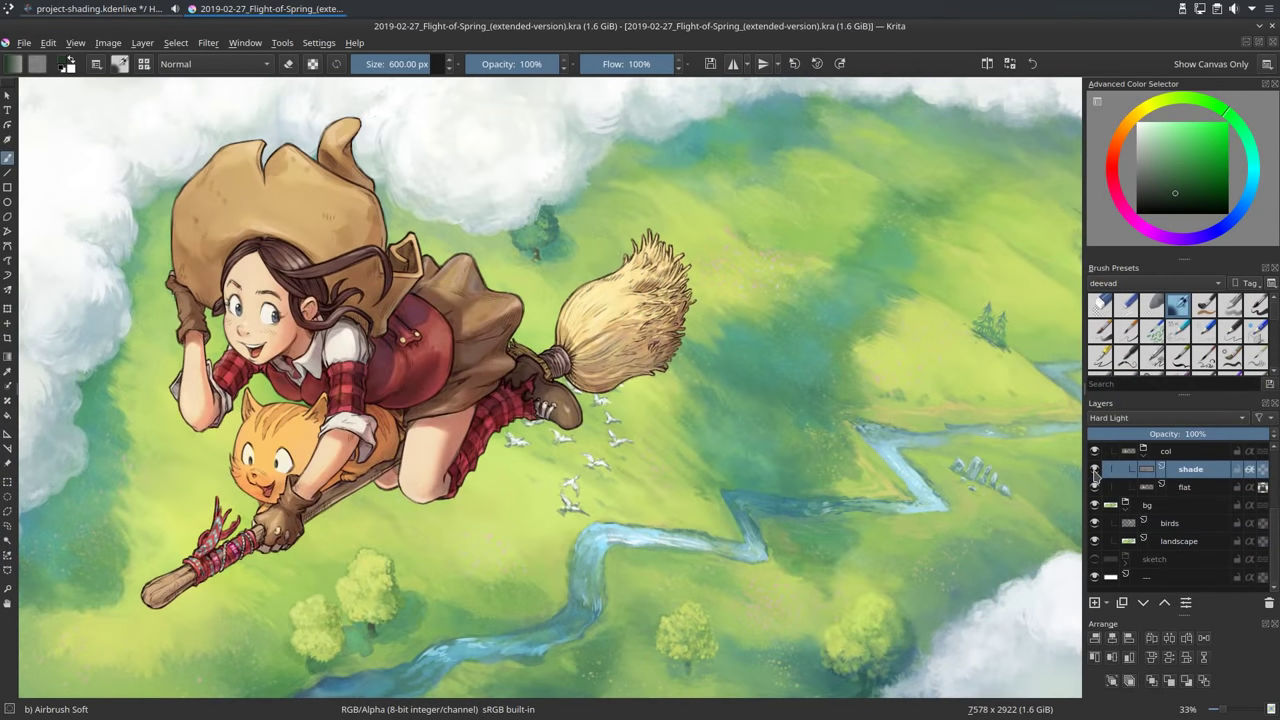
pyautogui.click(1094, 469)
pyautogui.click(1094, 469)
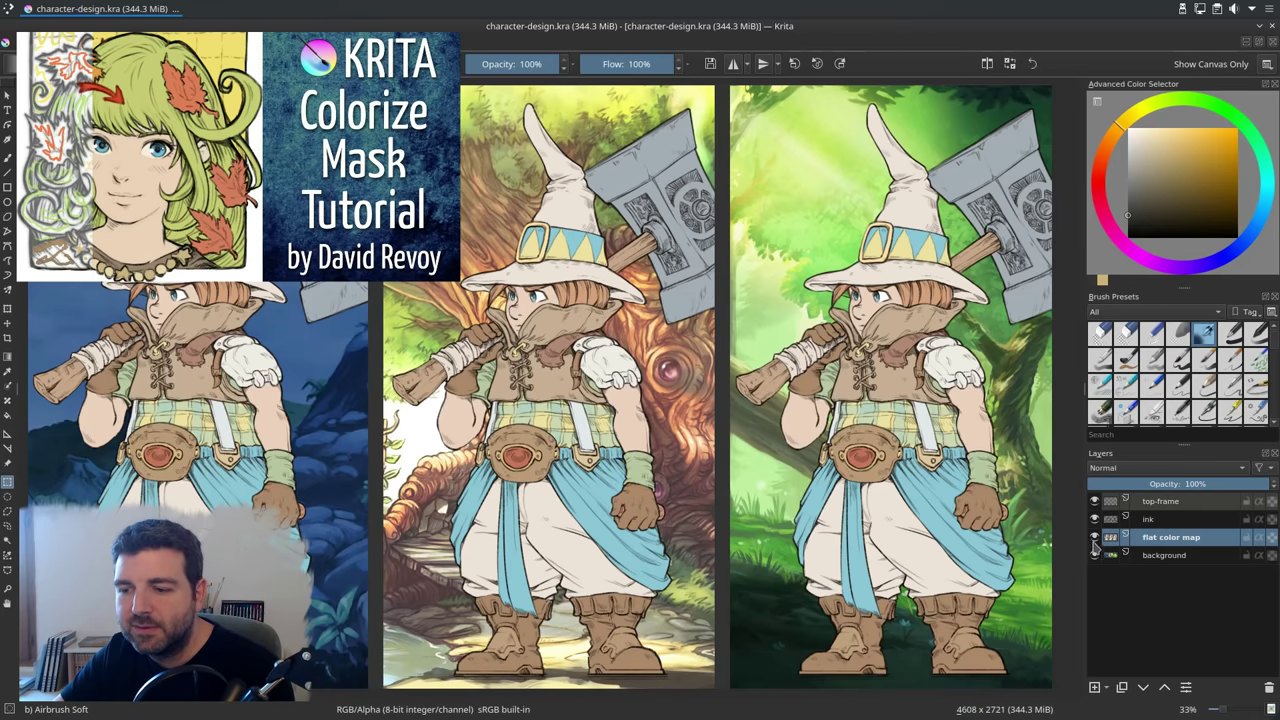
# Hide the background and flat color map layers to examine the ink lines, and show both layers again.
pyautogui.click(1094, 555)
pyautogui.click(1094, 537)
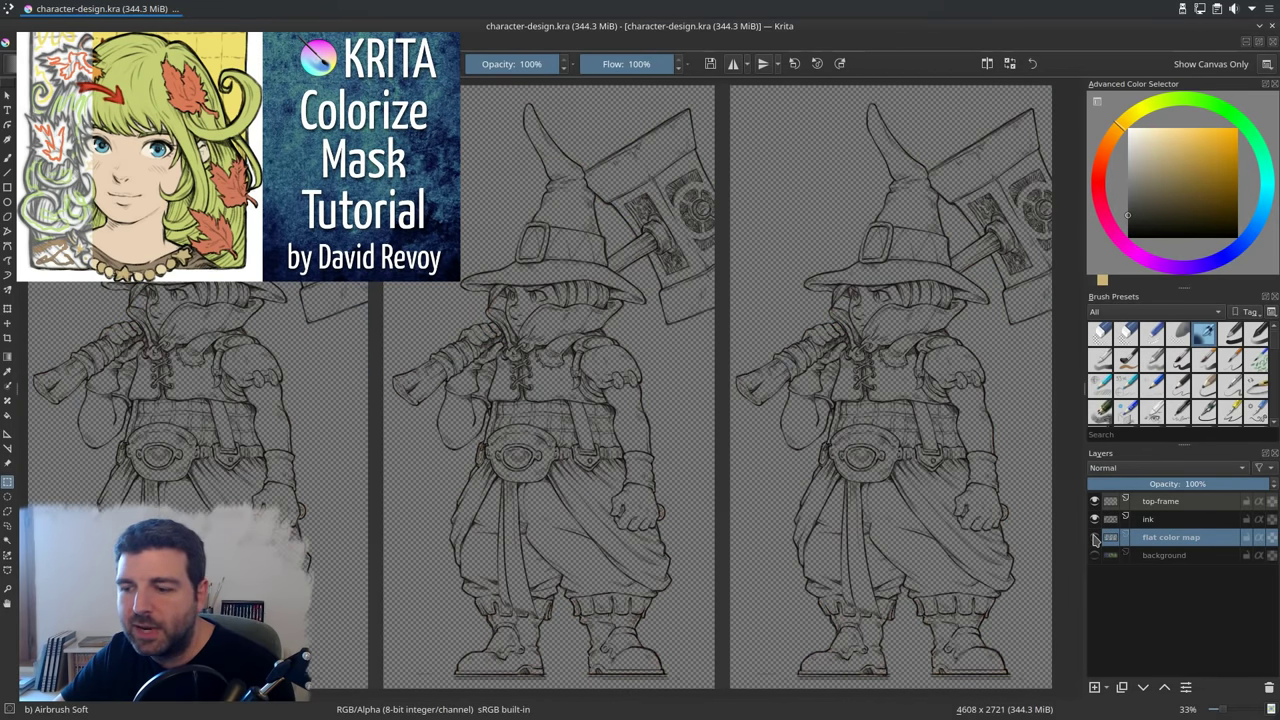
pyautogui.click(1094, 537)
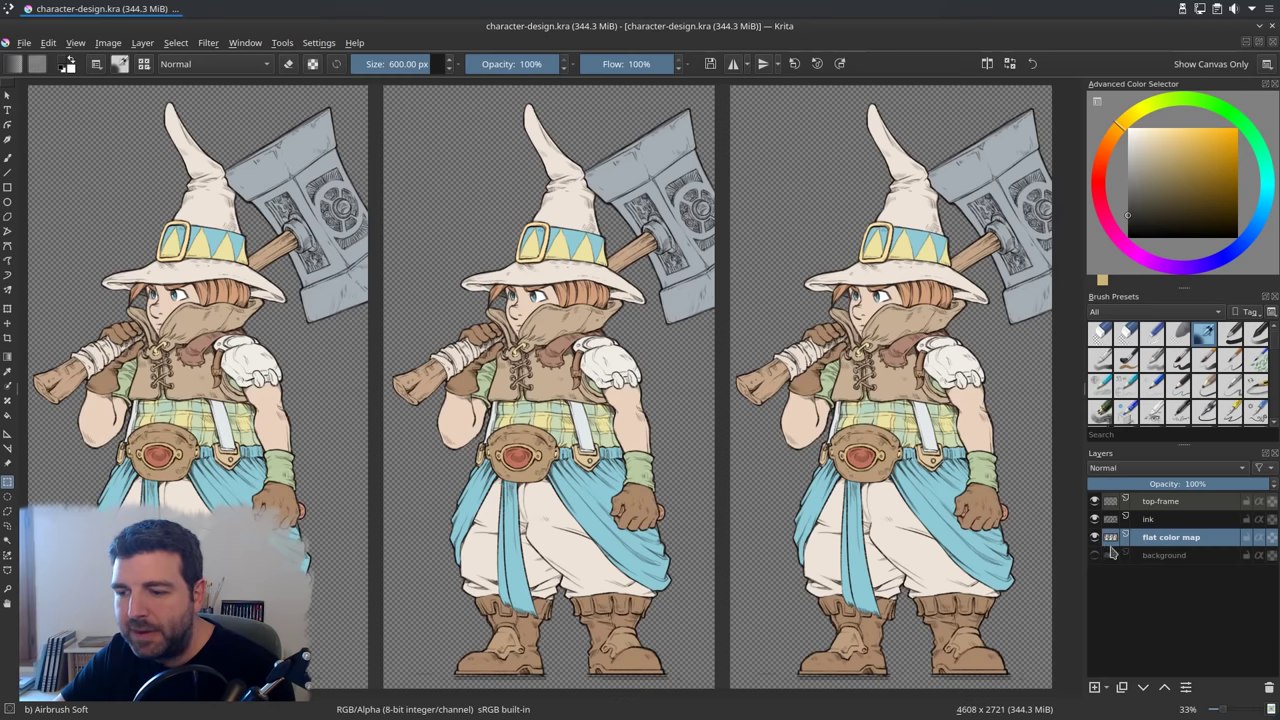
pyautogui.click(1095, 556)
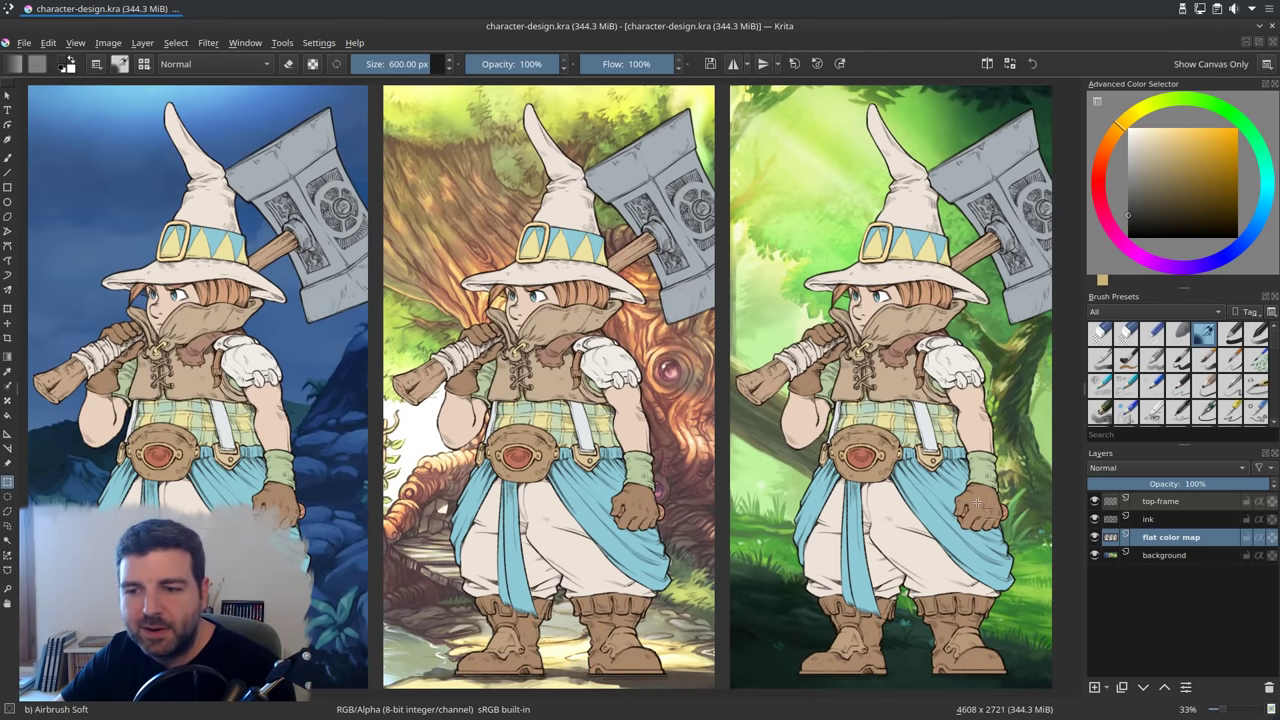
# Add a group layer directly above the flat color map layer and name it color.
pyautogui.moveTo(940, 505); pyautogui.dragTo(949, 505)
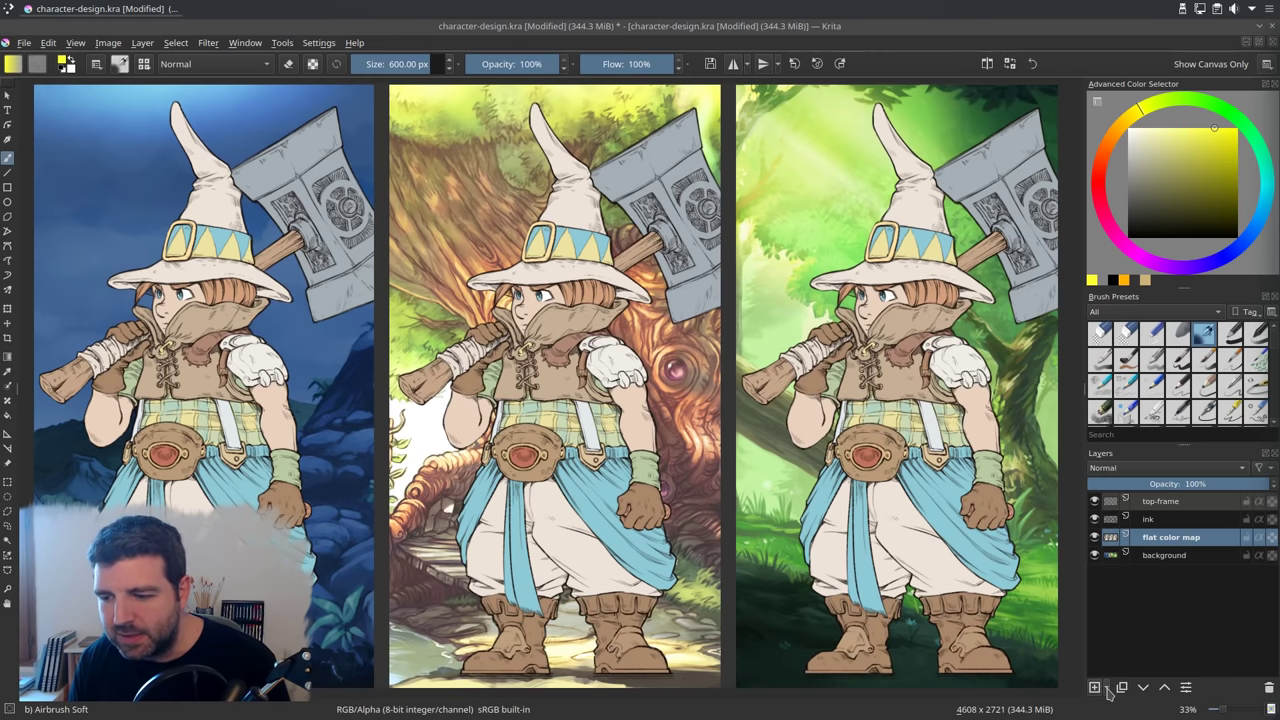
pyautogui.click(1107, 690)
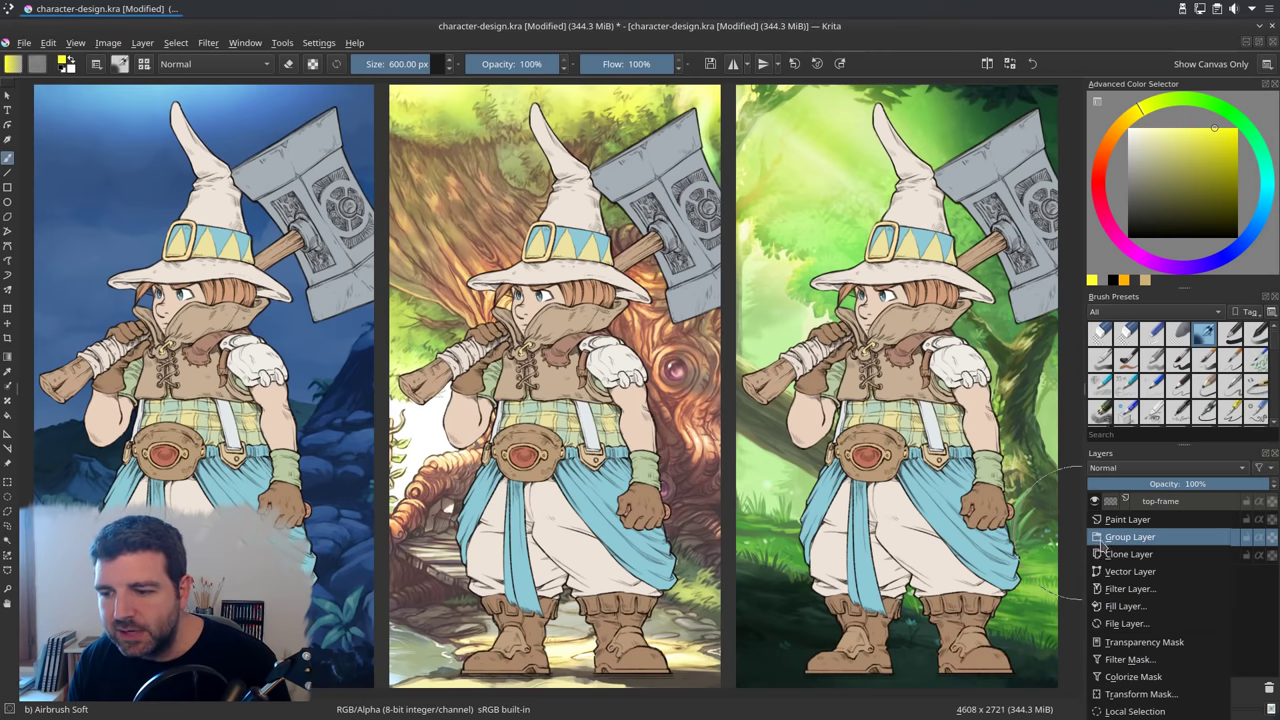
pyautogui.click(1156, 540)
pyautogui.doubleClick(1182, 539)
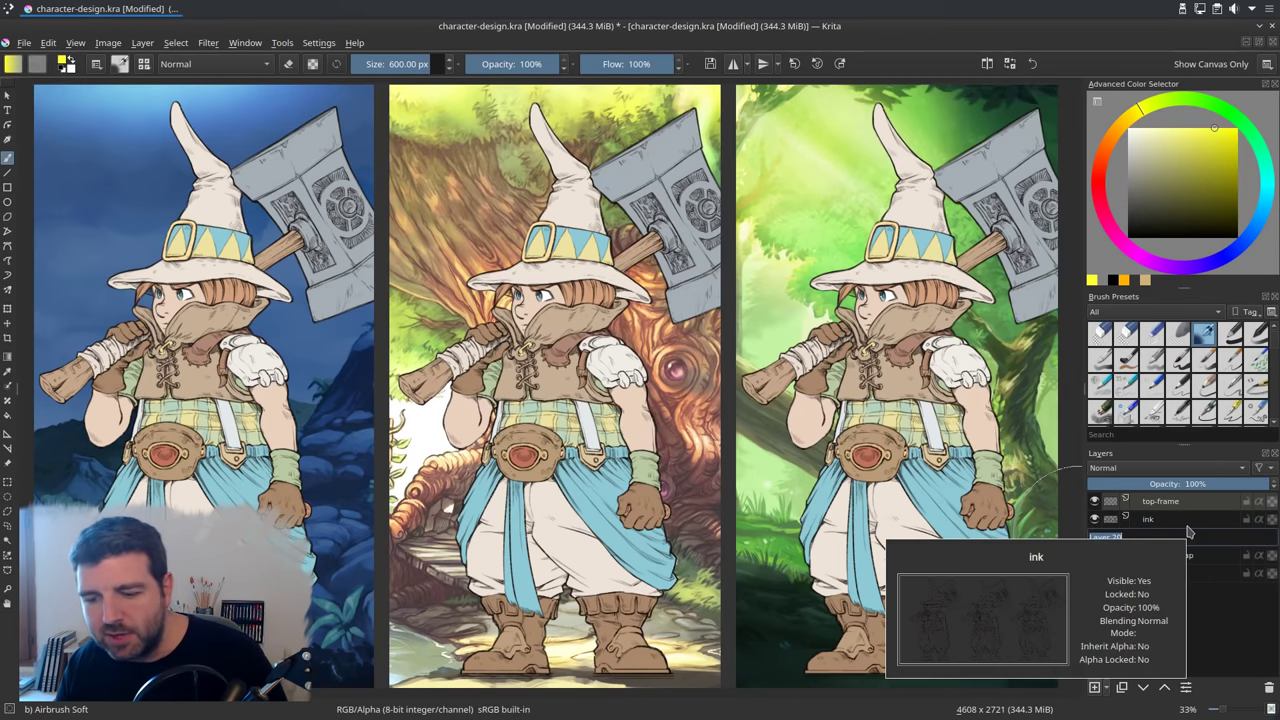
pyautogui.press('BackSpace')
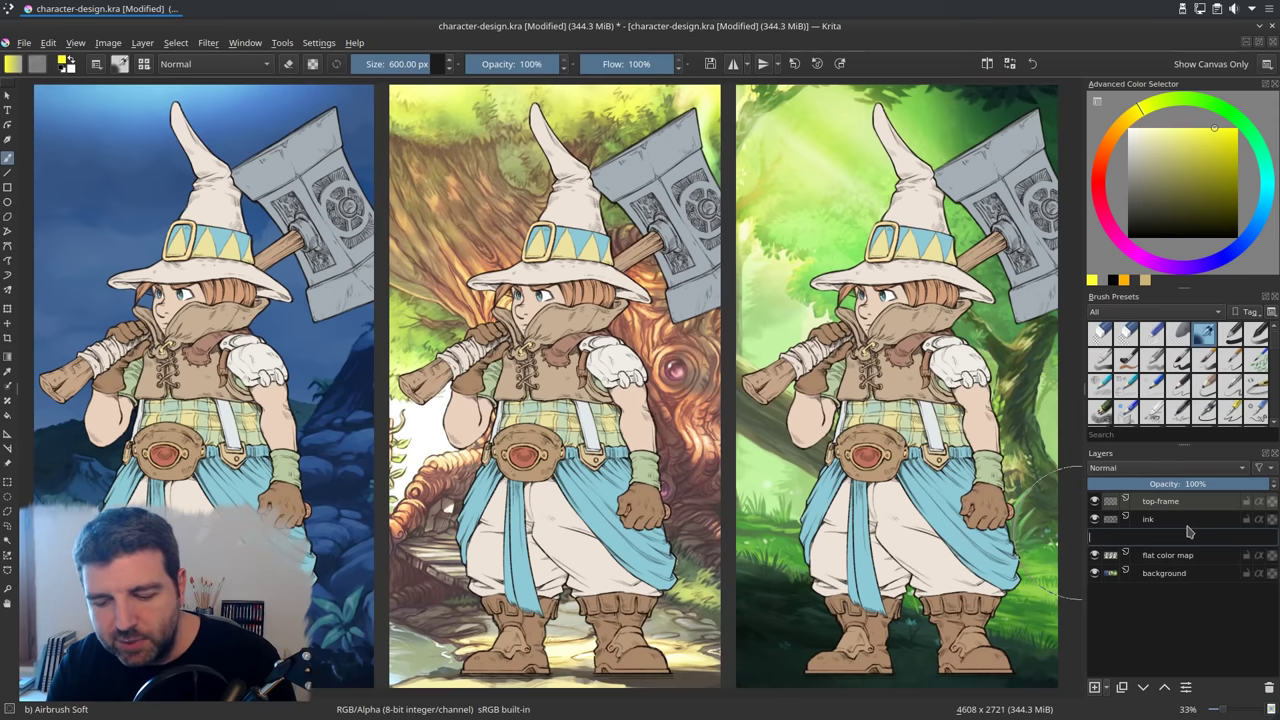
pyautogui.write('color')
pyautogui.press('Return')
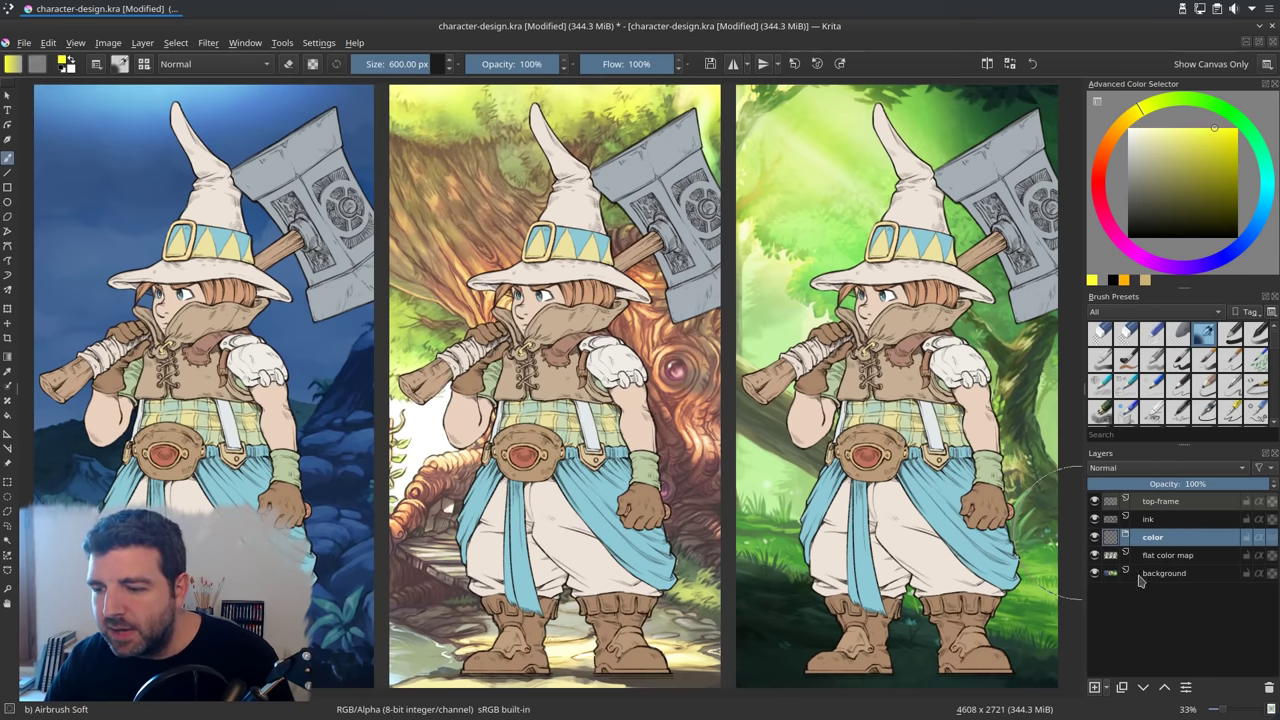
# Move the flat color map layer into the color group.
pyautogui.click(1150, 558)
pyautogui.moveTo(1142, 562); pyautogui.dragTo(1201, 542)
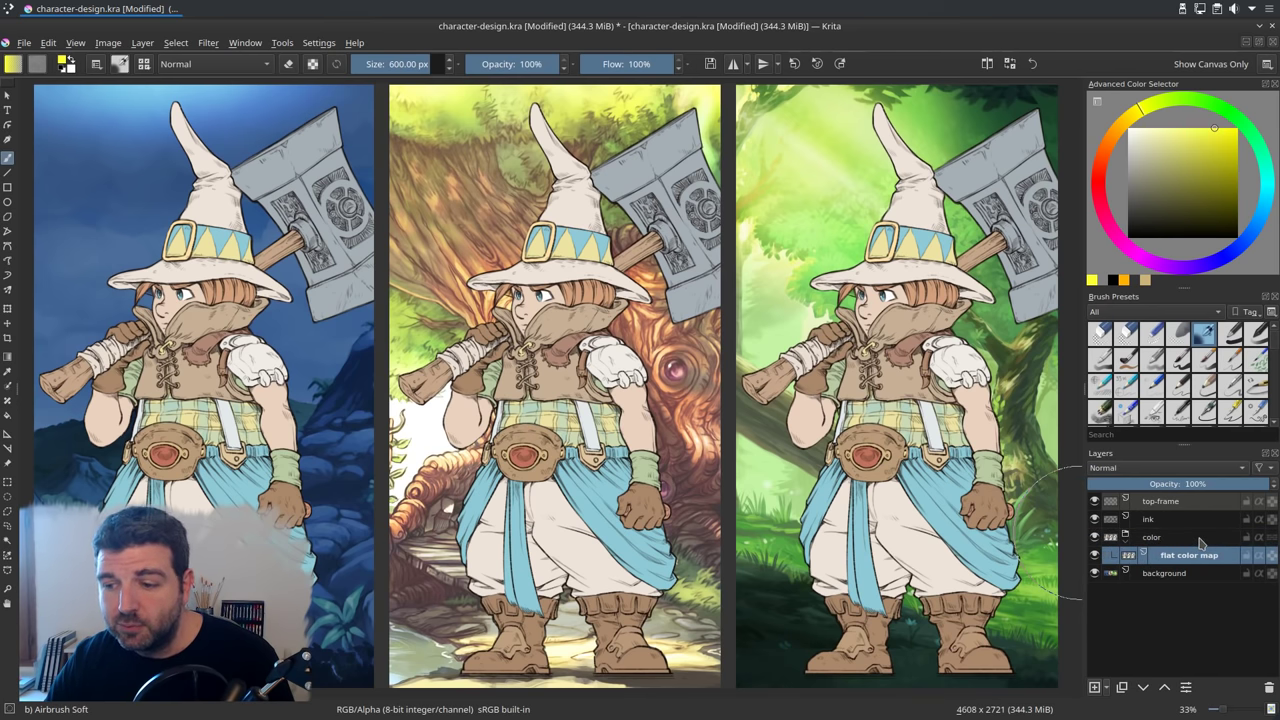
pyautogui.click(1188, 541)
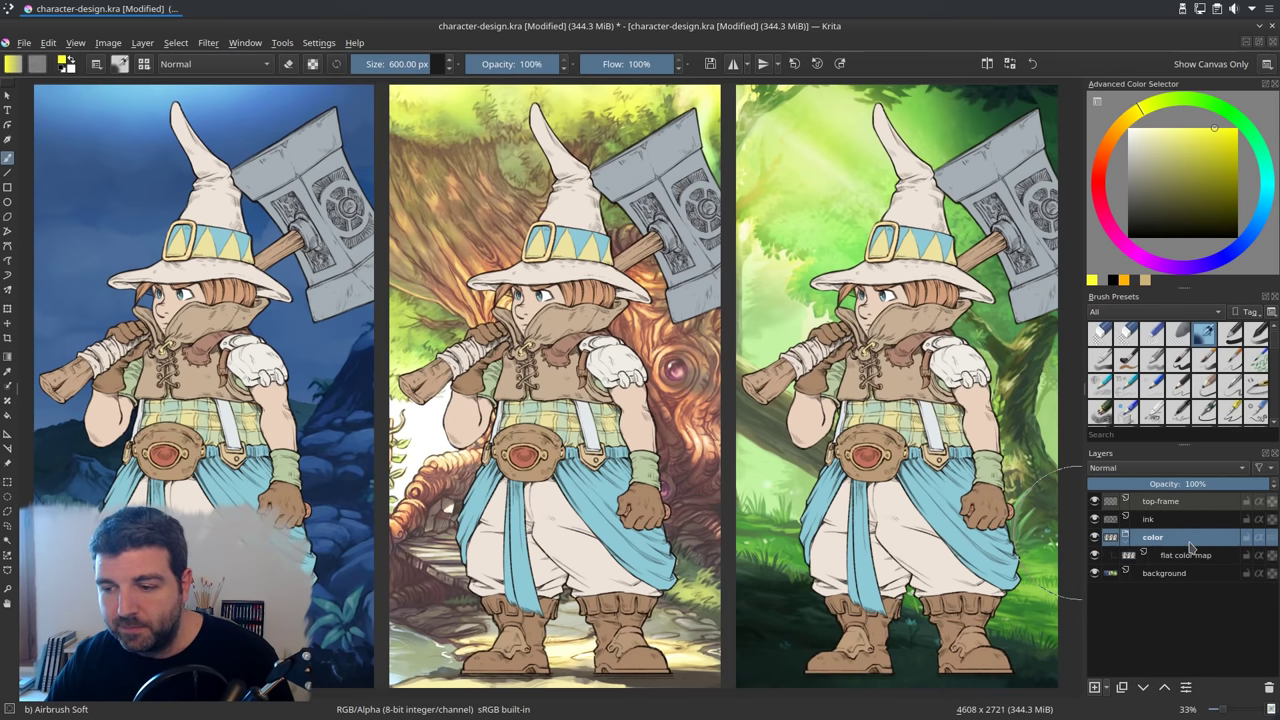
# Add a paint layer above flat color map inside the color group and name it shading.
pyautogui.click(1180, 560)
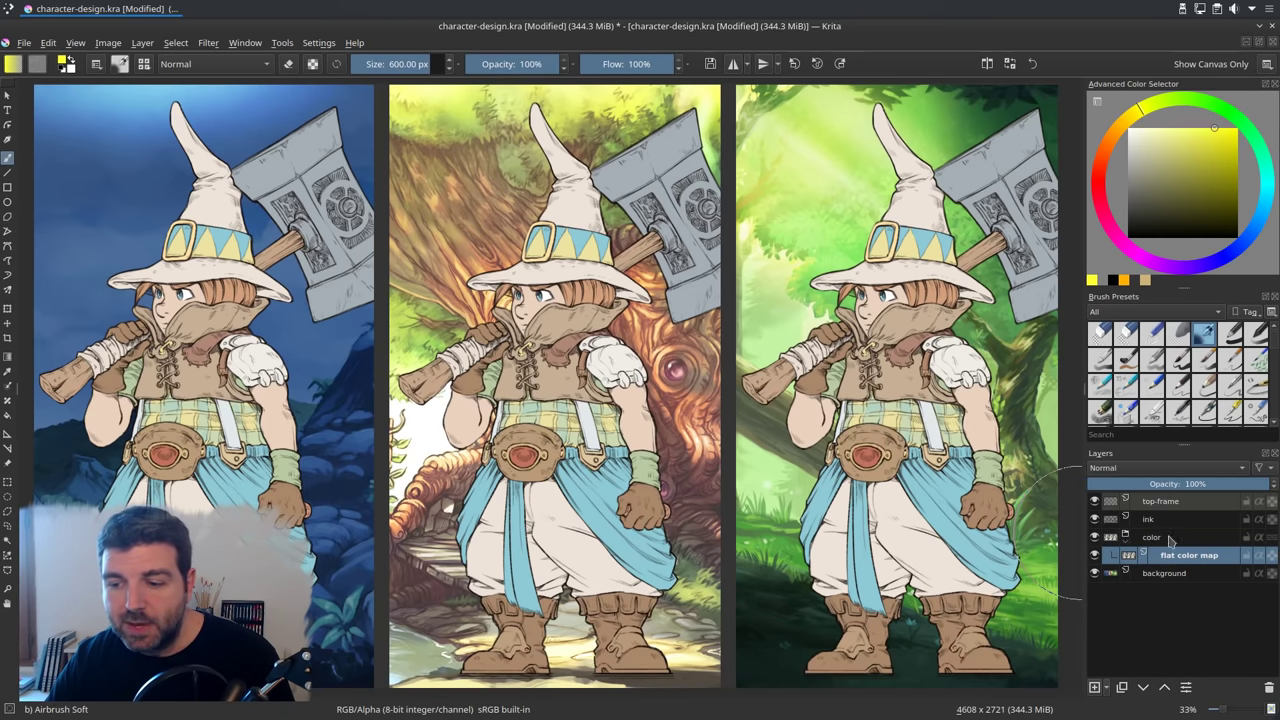
pyautogui.click(1095, 688)
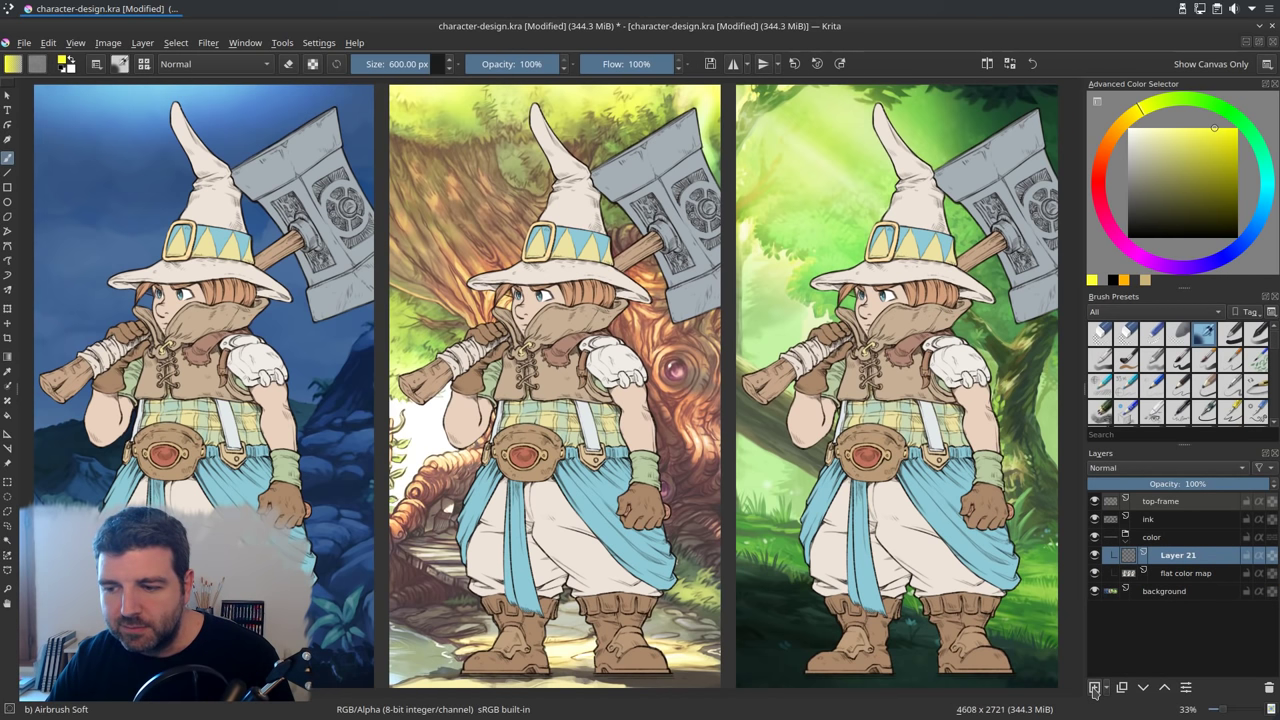
pyautogui.doubleClick(1183, 557)
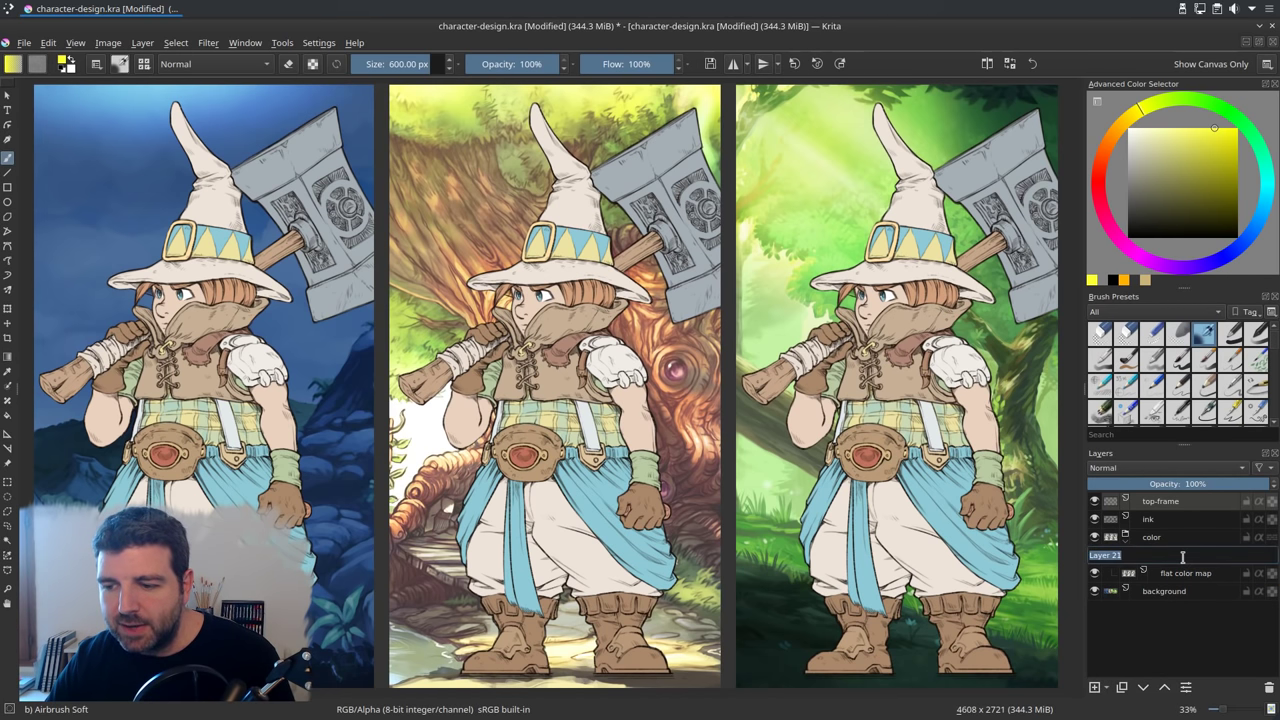
pyautogui.write('s')
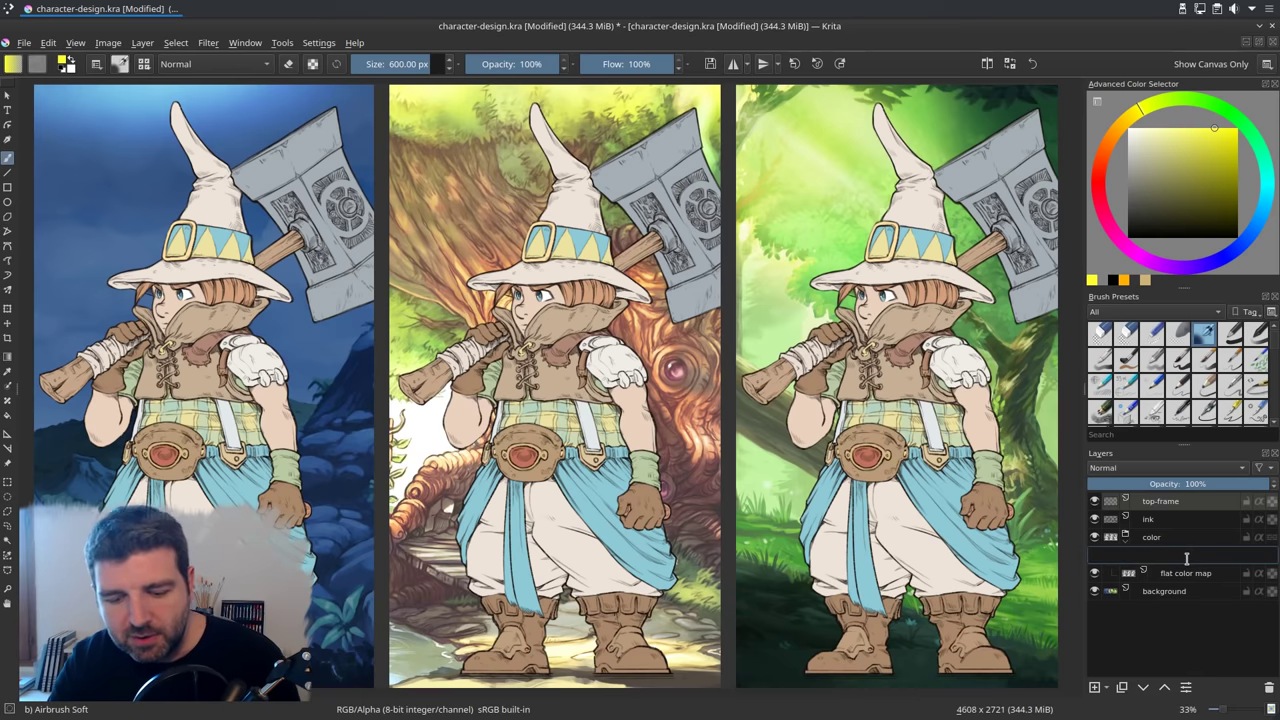
pyautogui.write('hading')
pyautogui.press('Return')
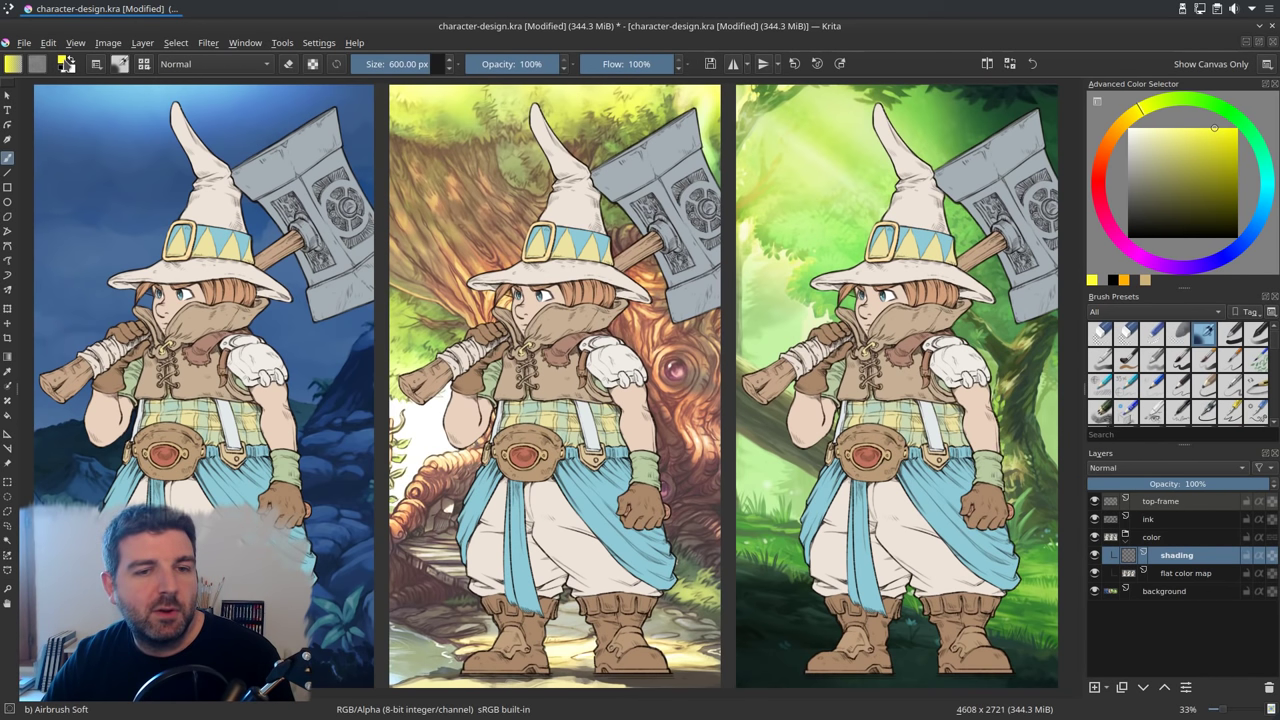
# Set the foreground color to MID-Grey 50% from the Default palette.
pyautogui.click(65, 63)
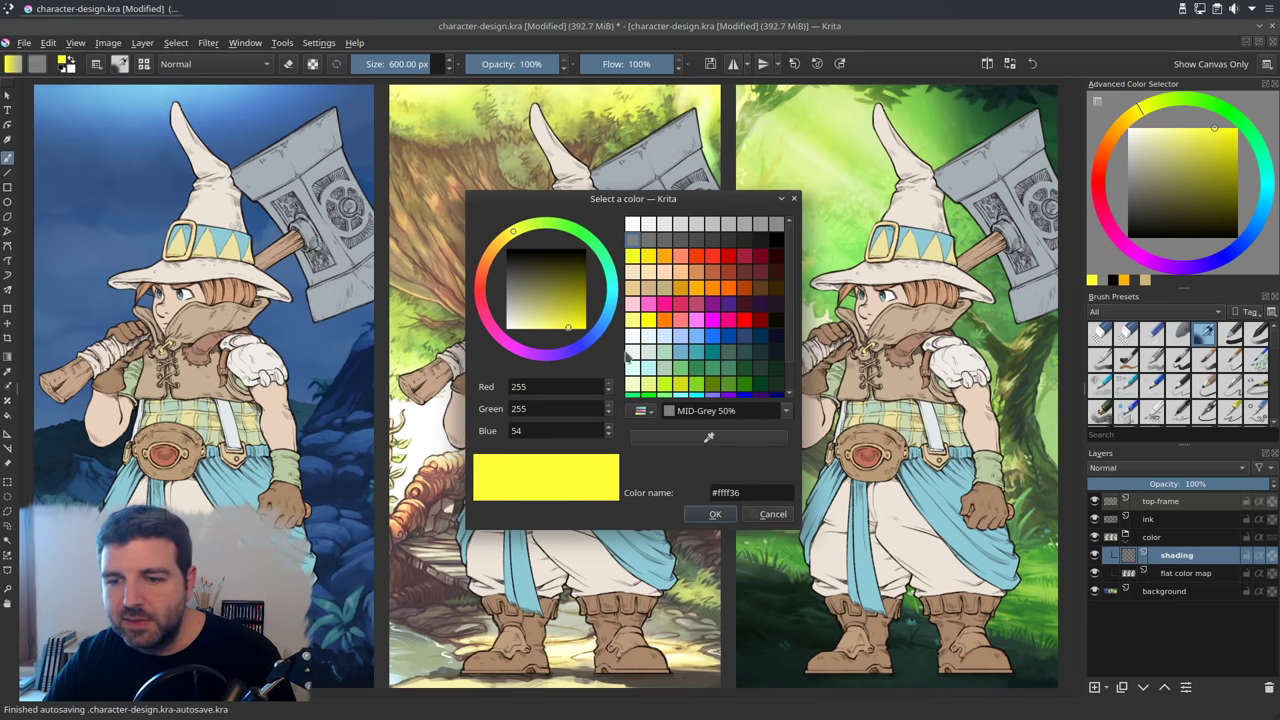
pyautogui.click(643, 413)
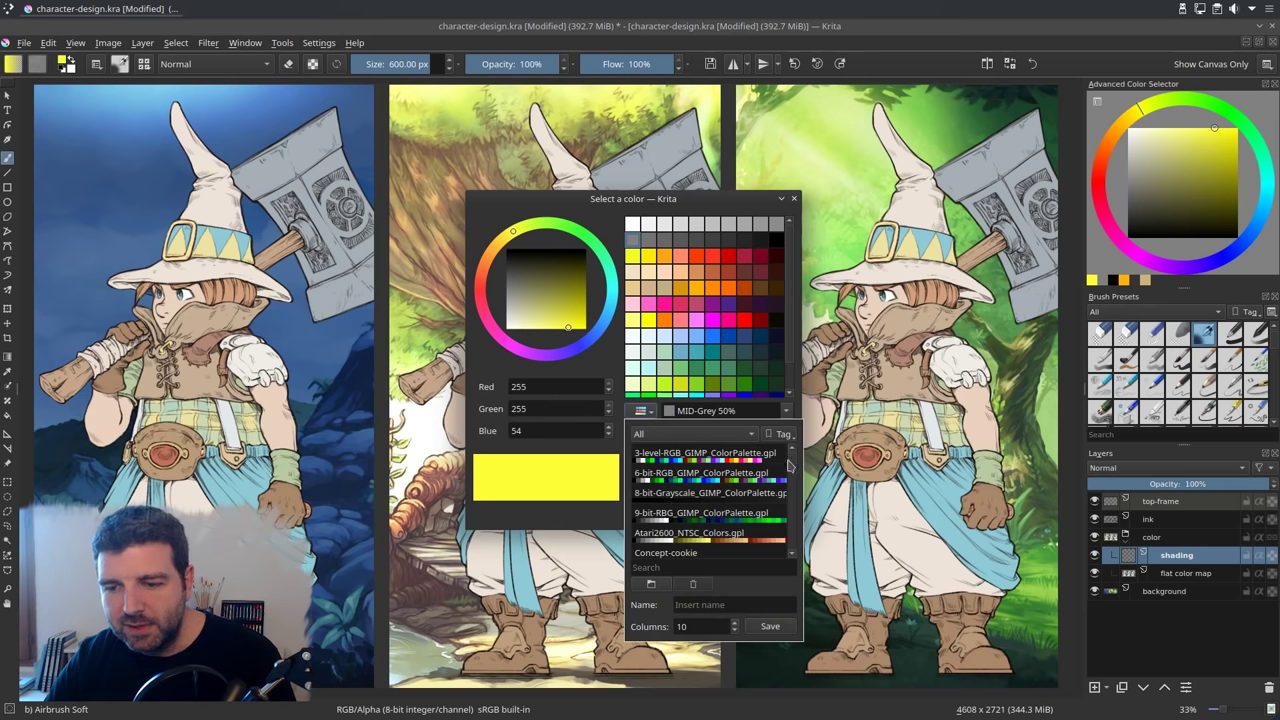
pyautogui.moveTo(791, 466); pyautogui.dragTo(791, 492)
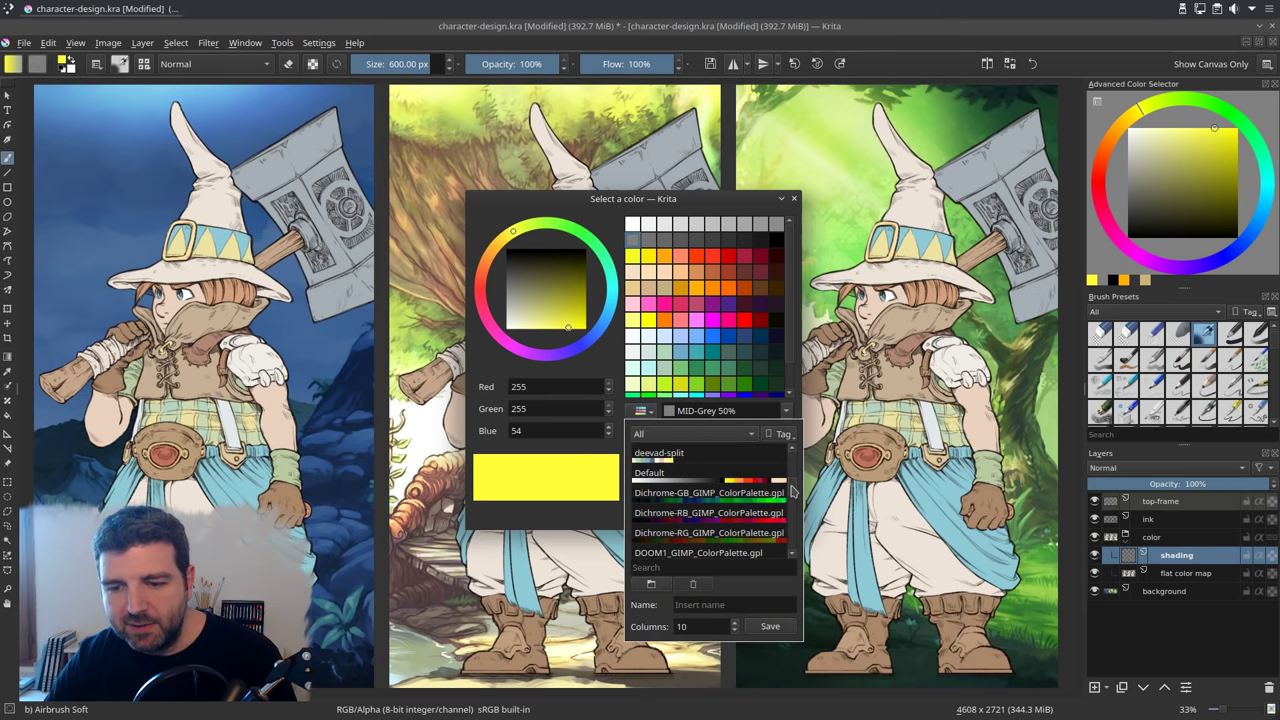
pyautogui.click(672, 482)
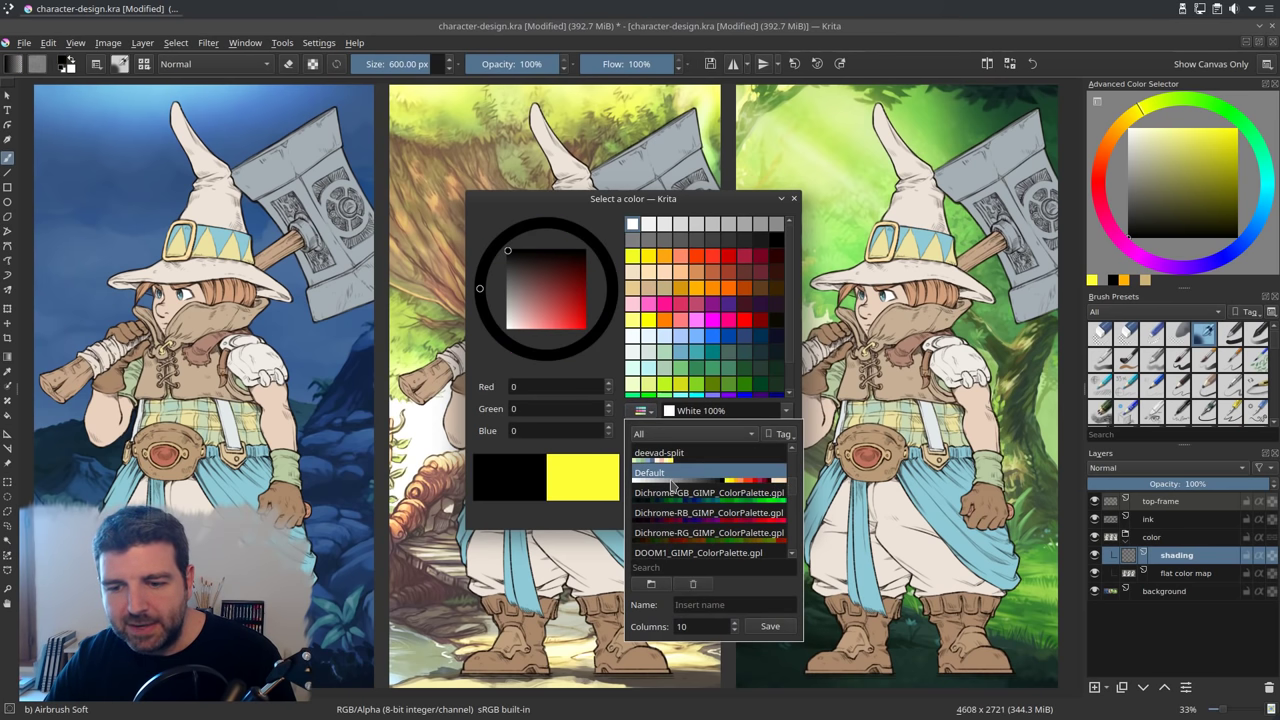
pyautogui.click(653, 203)
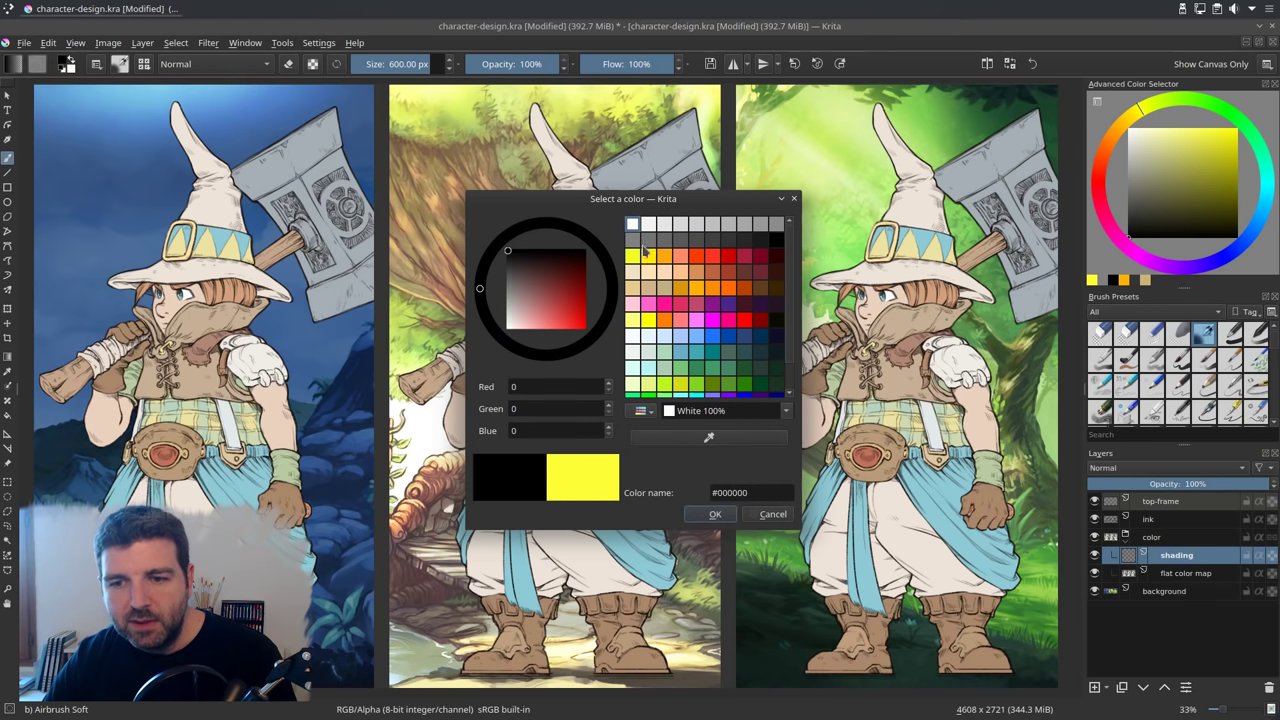
pyautogui.click(786, 411)
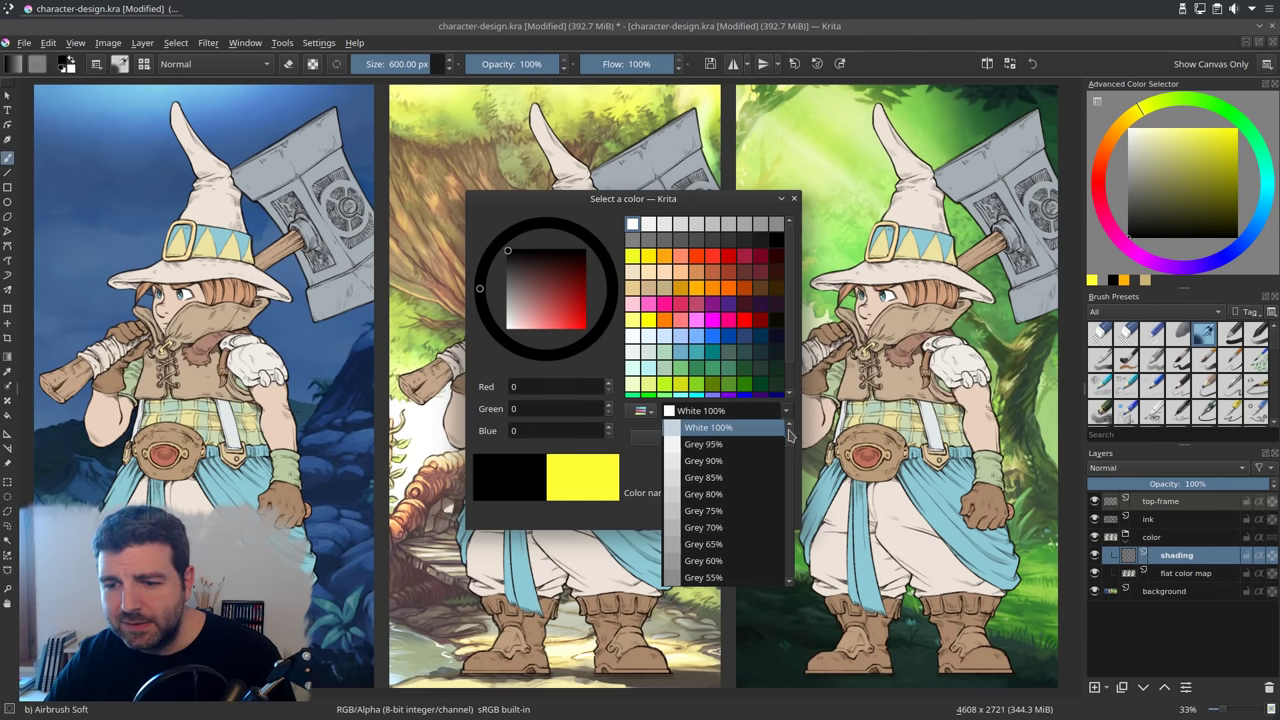
pyautogui.scroll(-2, 789, 450)
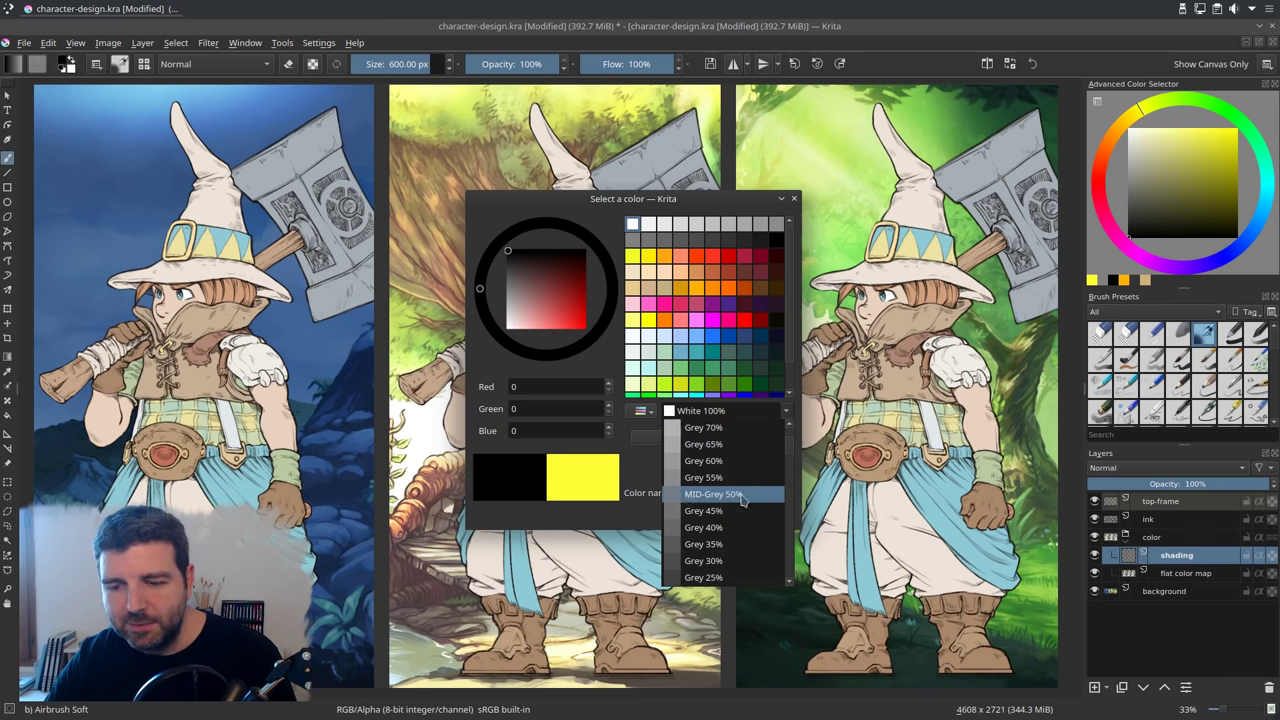
pyautogui.click(742, 496)
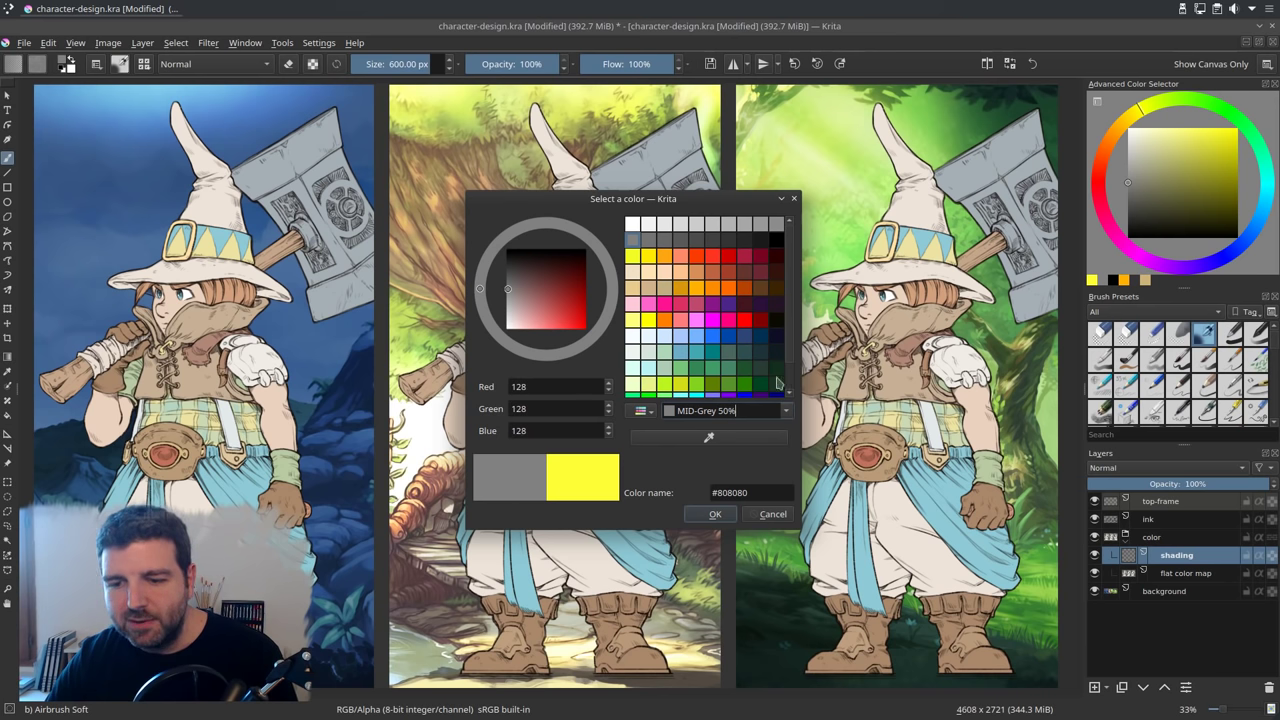
pyautogui.click(710, 514)
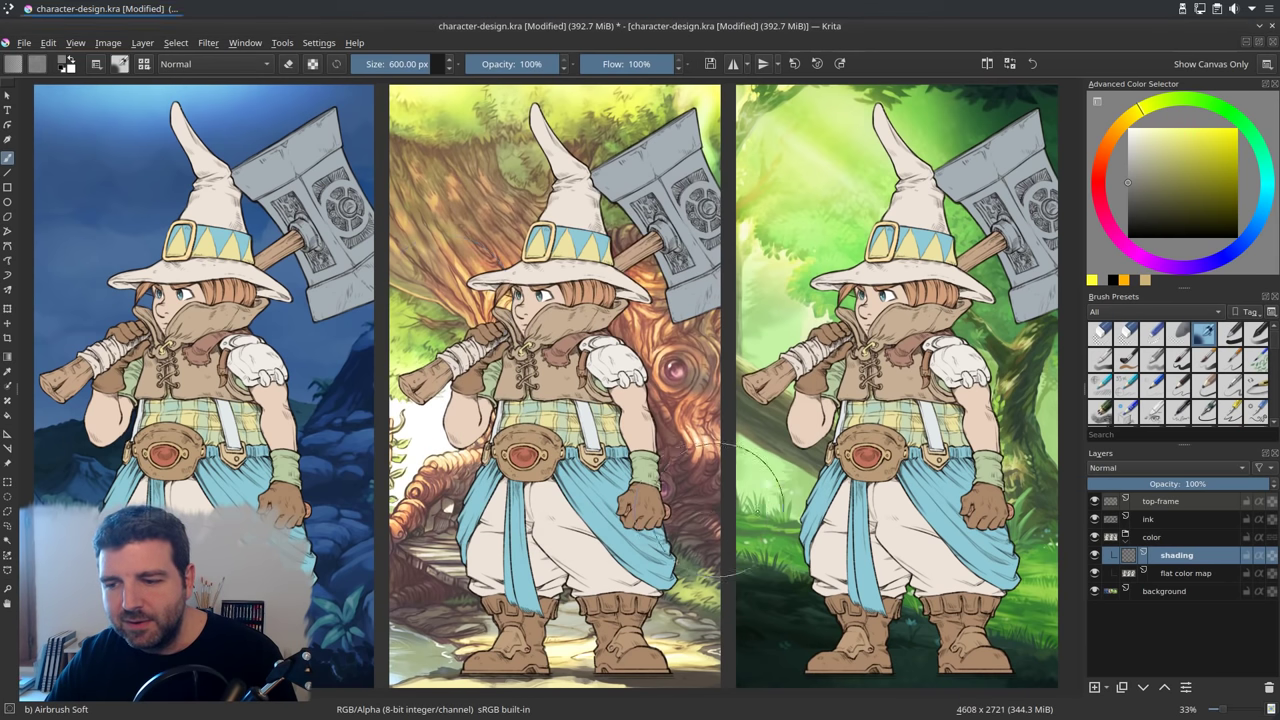
# Fill the shading layer with the foreground color and set its blending mode to Hard Light.
pyautogui.click(48, 43)
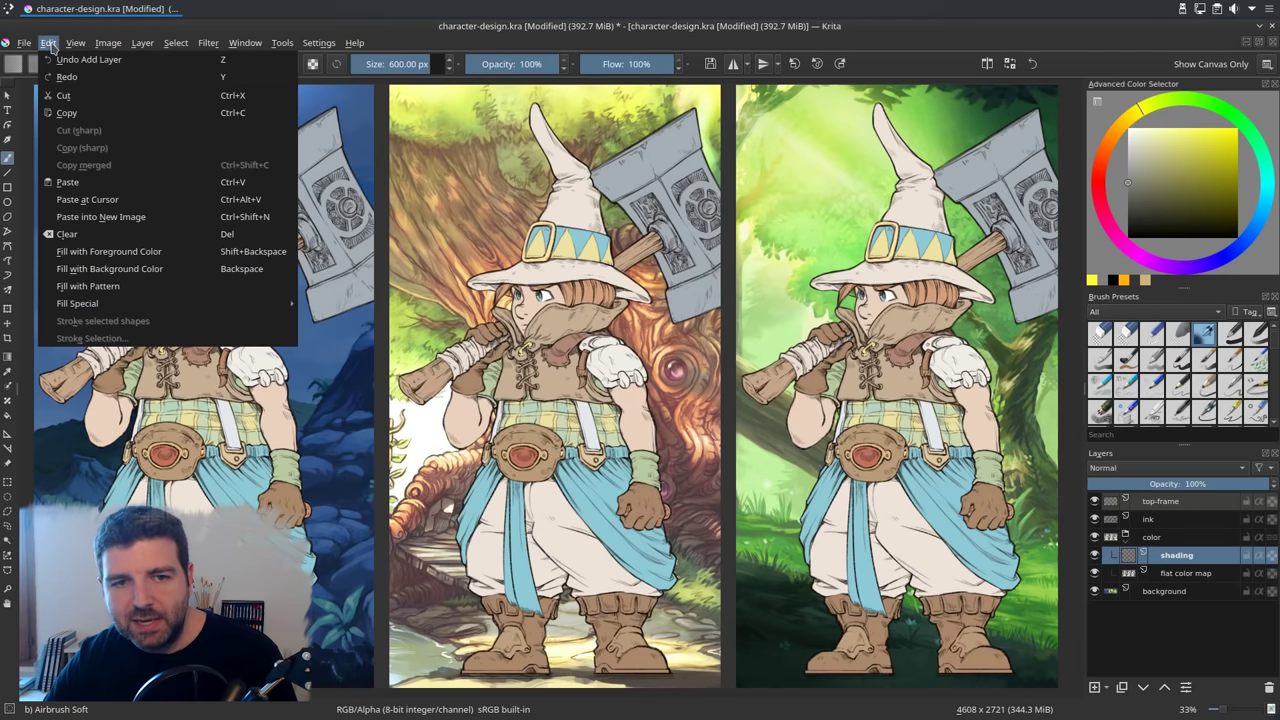
pyautogui.click(108, 252)
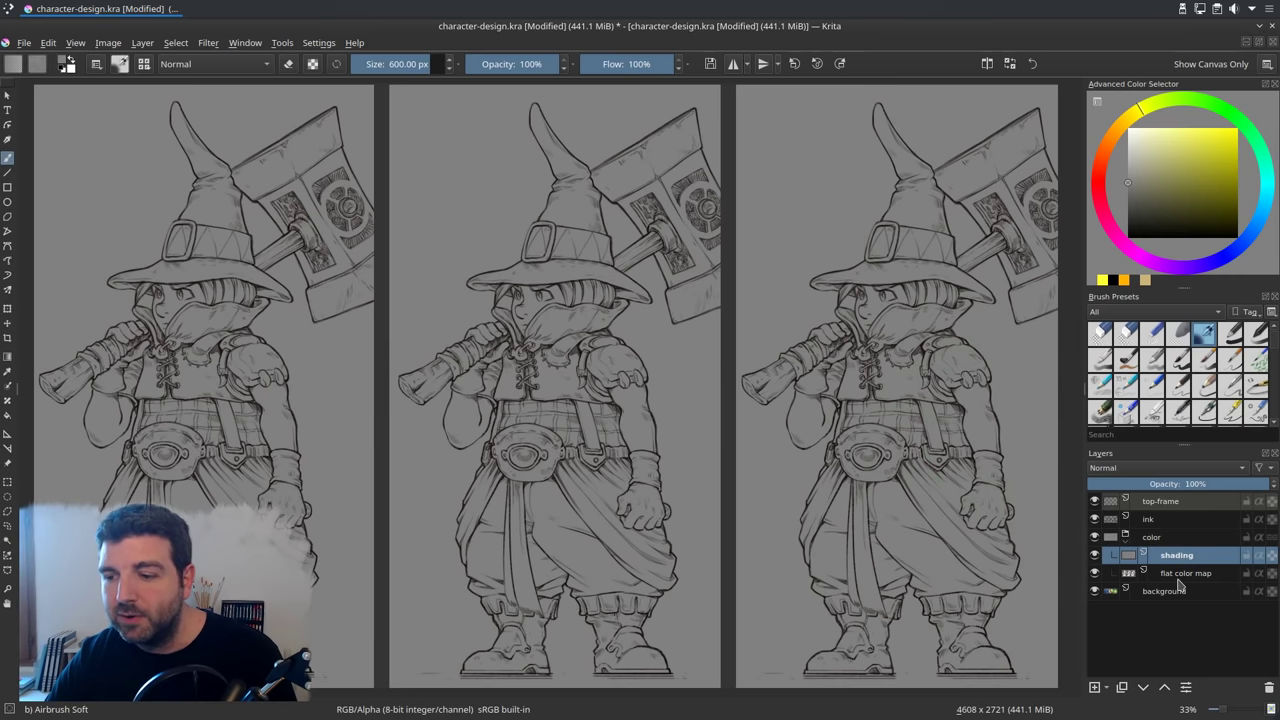
pyautogui.moveTo(1180, 583)
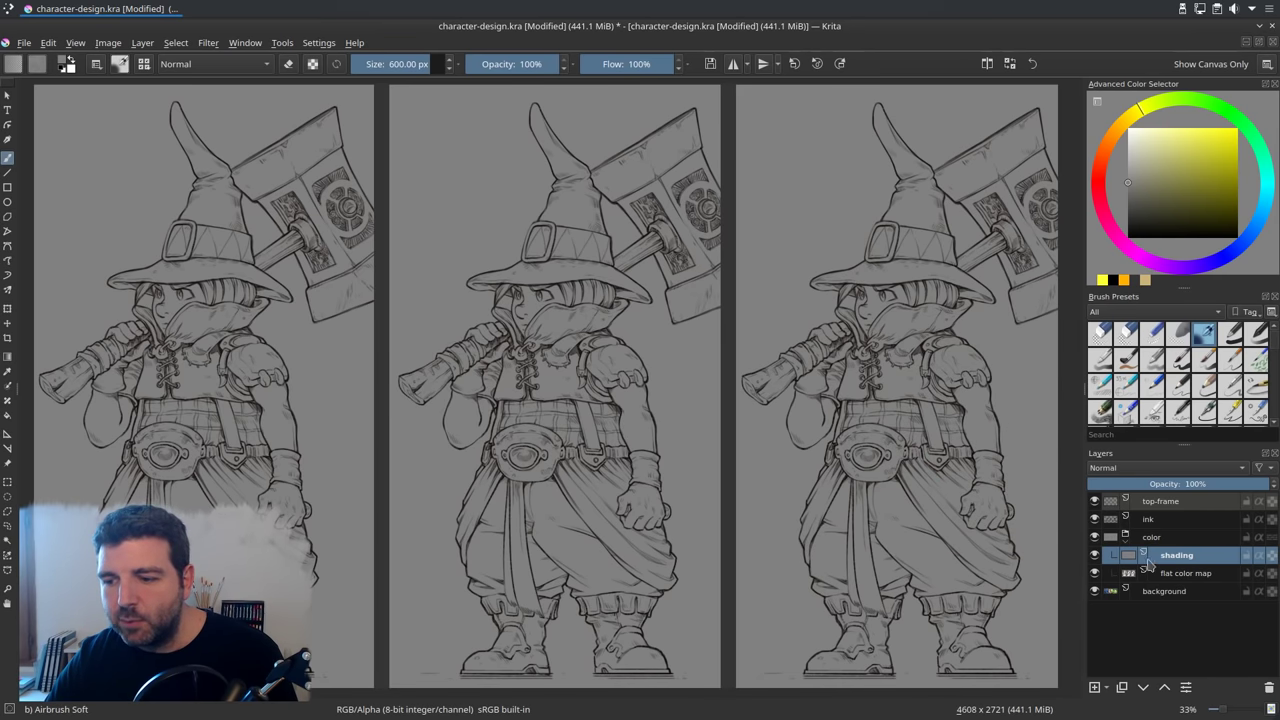
pyautogui.moveTo(1197, 563)
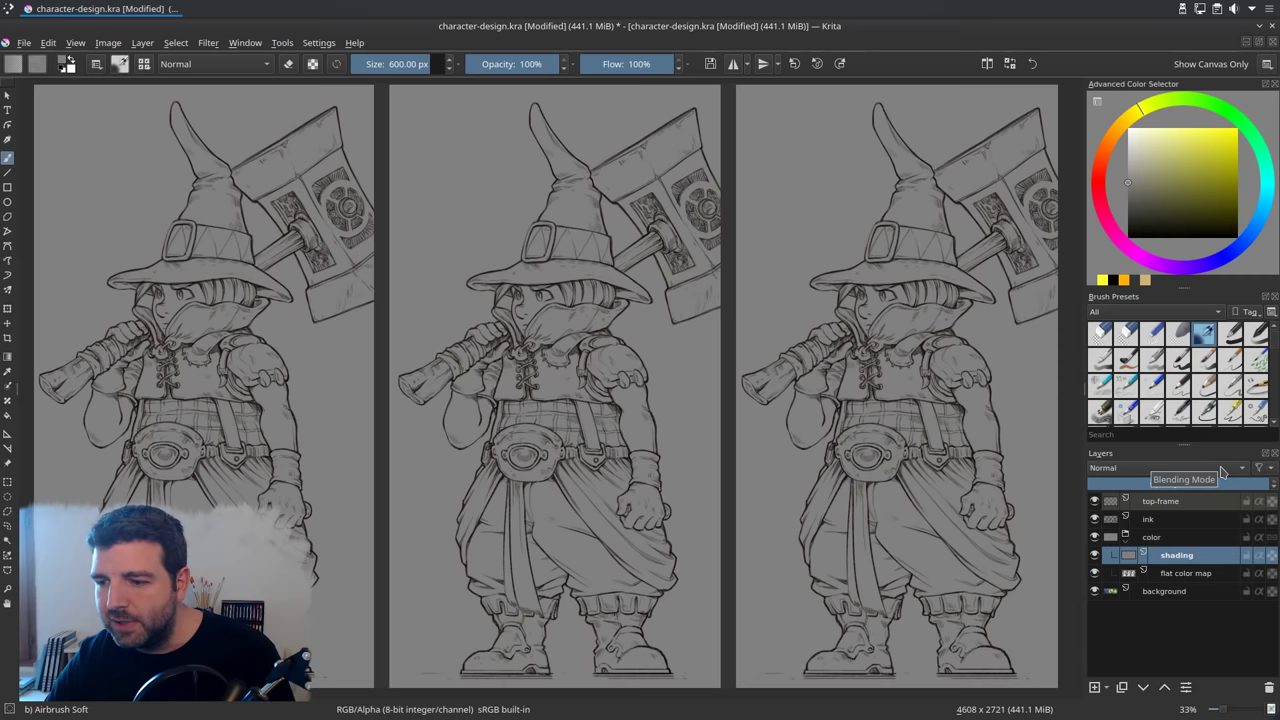
pyautogui.click(1221, 471)
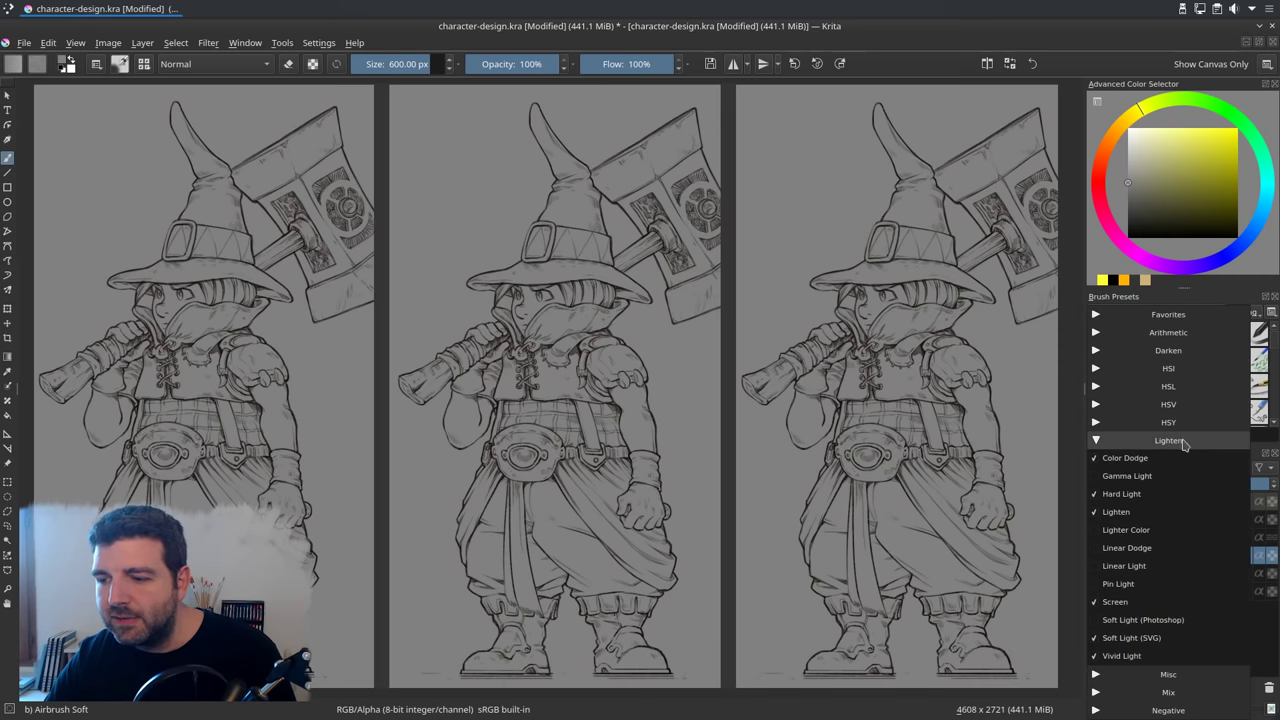
pyautogui.click(1163, 496)
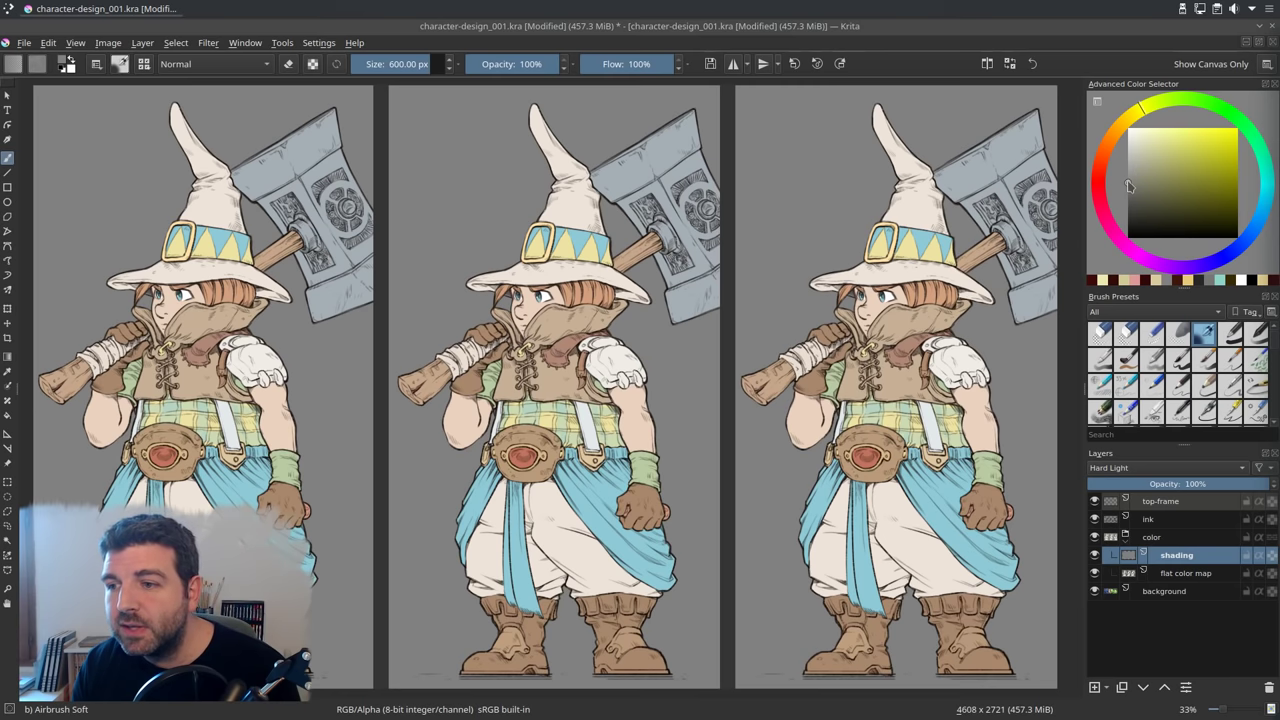
# Pick a bright yellow and airbrush it over the middle character's hat, face and hammer handle on the shading layer.
pyautogui.click(1172, 167)
pyautogui.moveTo(1174, 167)
pyautogui.mouseDown()
pyautogui.moveTo(1162, 143)
pyautogui.moveTo(1196, 150)
pyautogui.mouseUp()
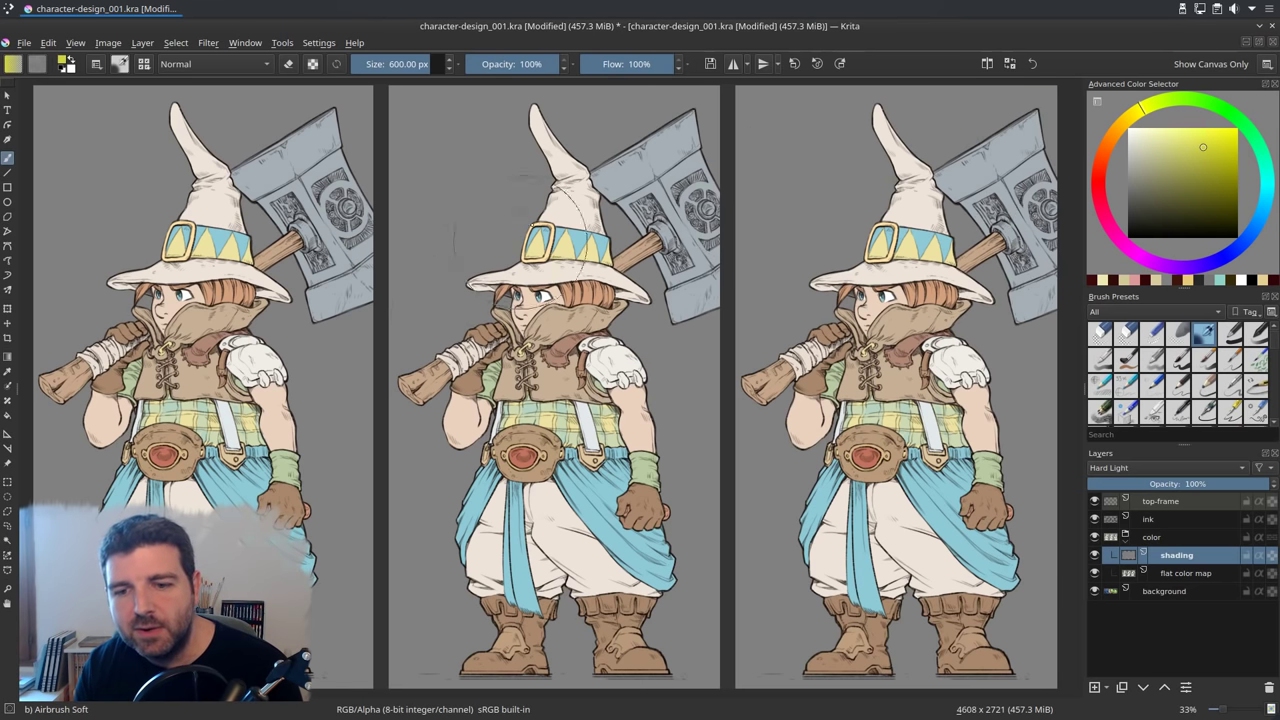
pyautogui.moveTo(530, 242)
pyautogui.mouseDown()
pyautogui.moveTo(470, 323)
pyautogui.moveTo(493, 320)
pyautogui.moveTo(538, 265)
pyautogui.moveTo(595, 277)
pyautogui.moveTo(585, 250)
pyautogui.moveTo(436, 320)
pyautogui.mouseUp()
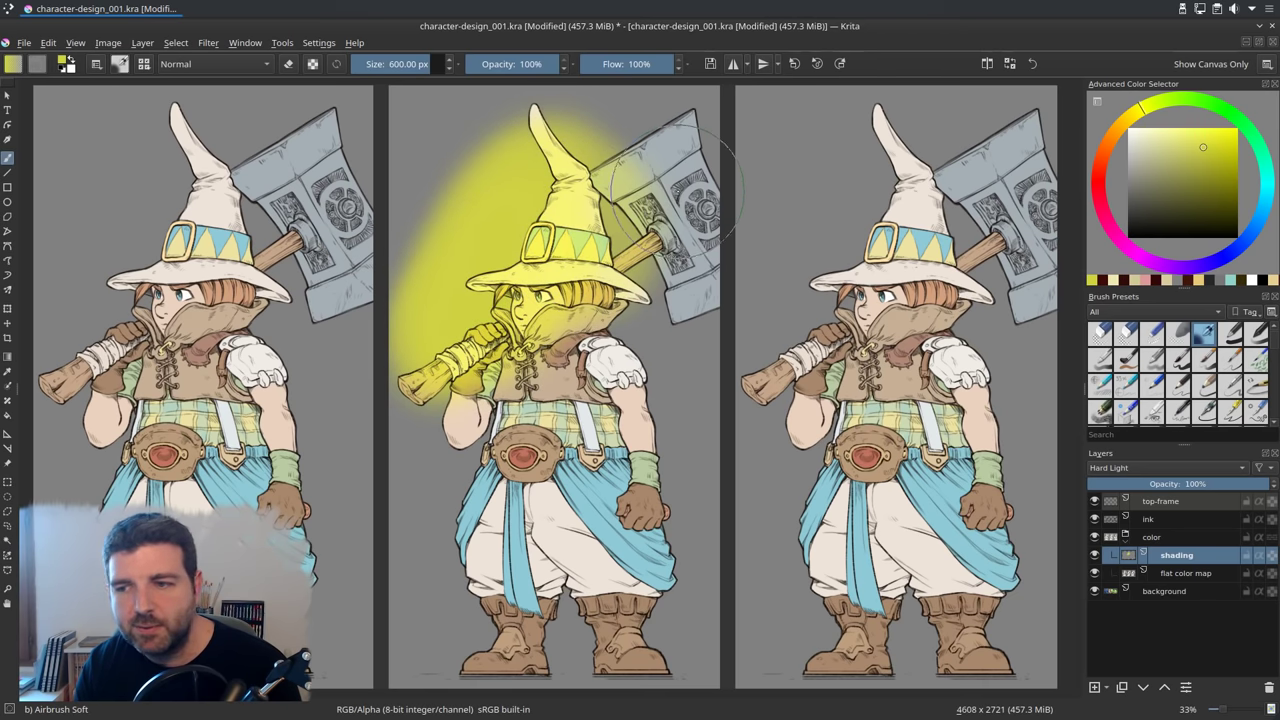
# Pick a very dark red and airbrush it over the middle character's torso, arm and upper legs on the shading layer.
pyautogui.moveTo(1099, 167); pyautogui.dragTo(1095, 197)
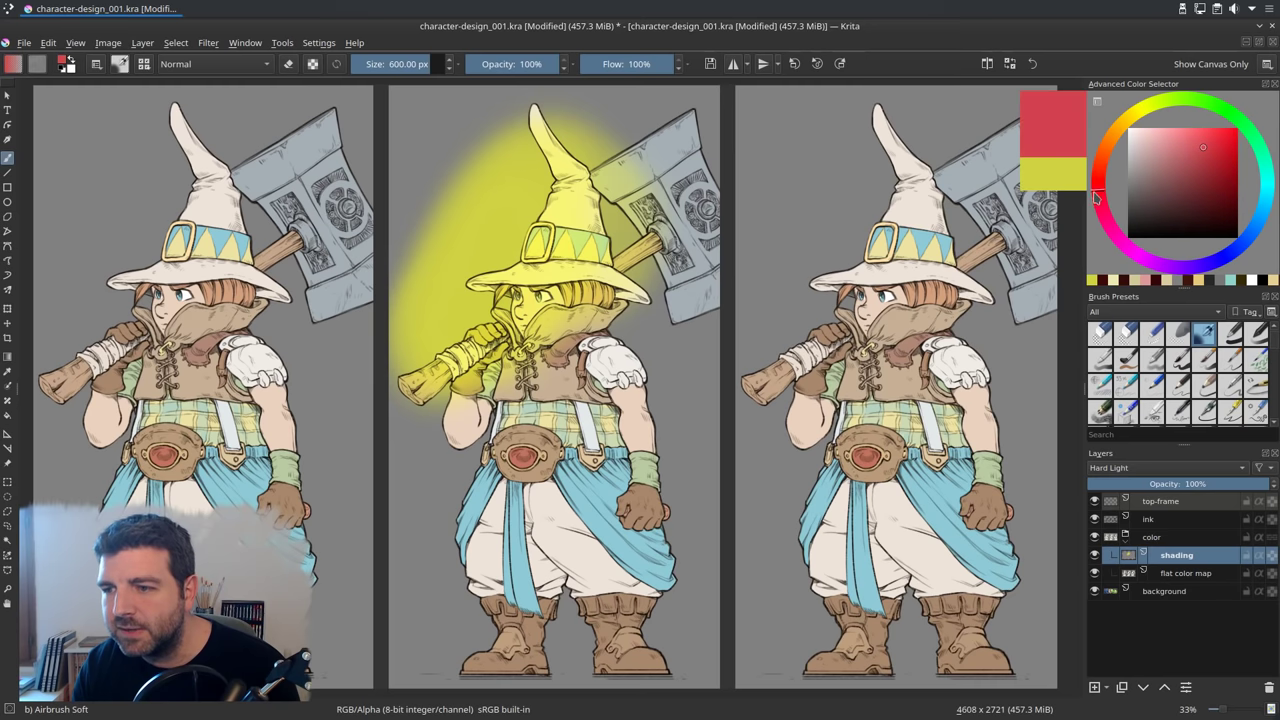
pyautogui.click(1226, 218)
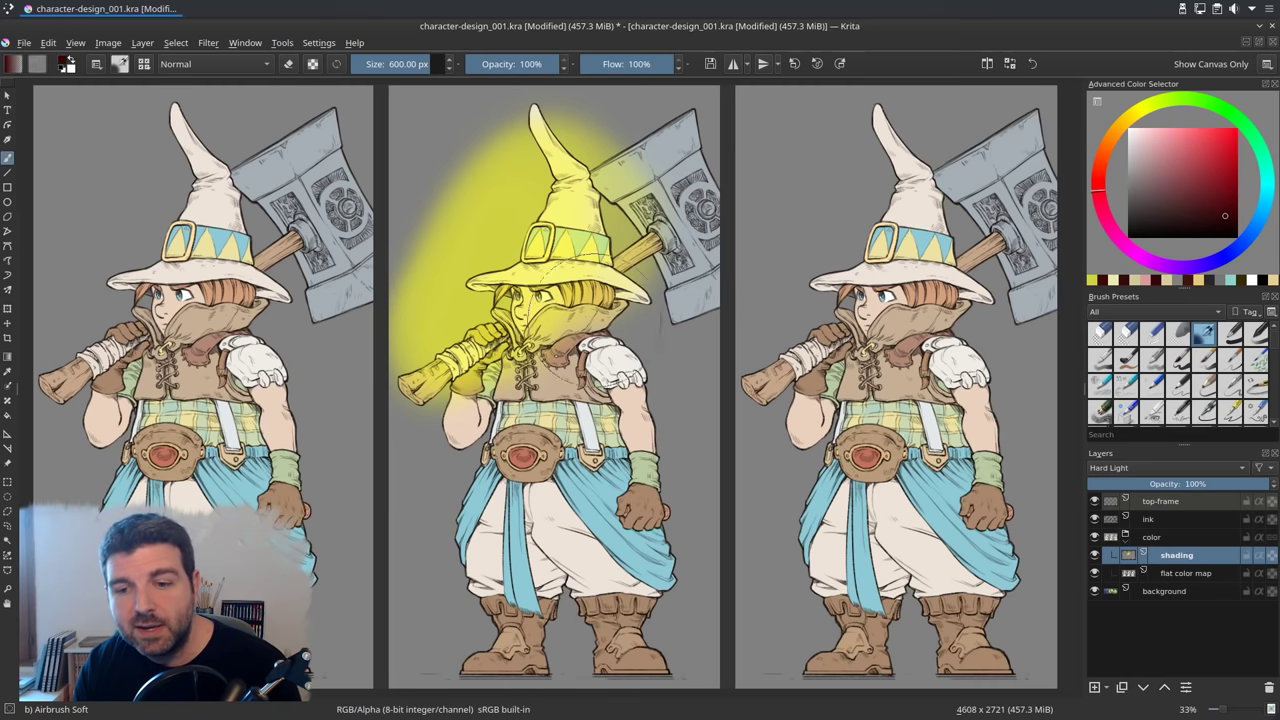
pyautogui.moveTo(557, 392)
pyautogui.mouseDown()
pyautogui.moveTo(540, 400)
pyautogui.moveTo(600, 420)
pyautogui.moveTo(543, 528)
pyautogui.moveTo(663, 540)
pyautogui.moveTo(600, 560)
pyautogui.mouseUp()
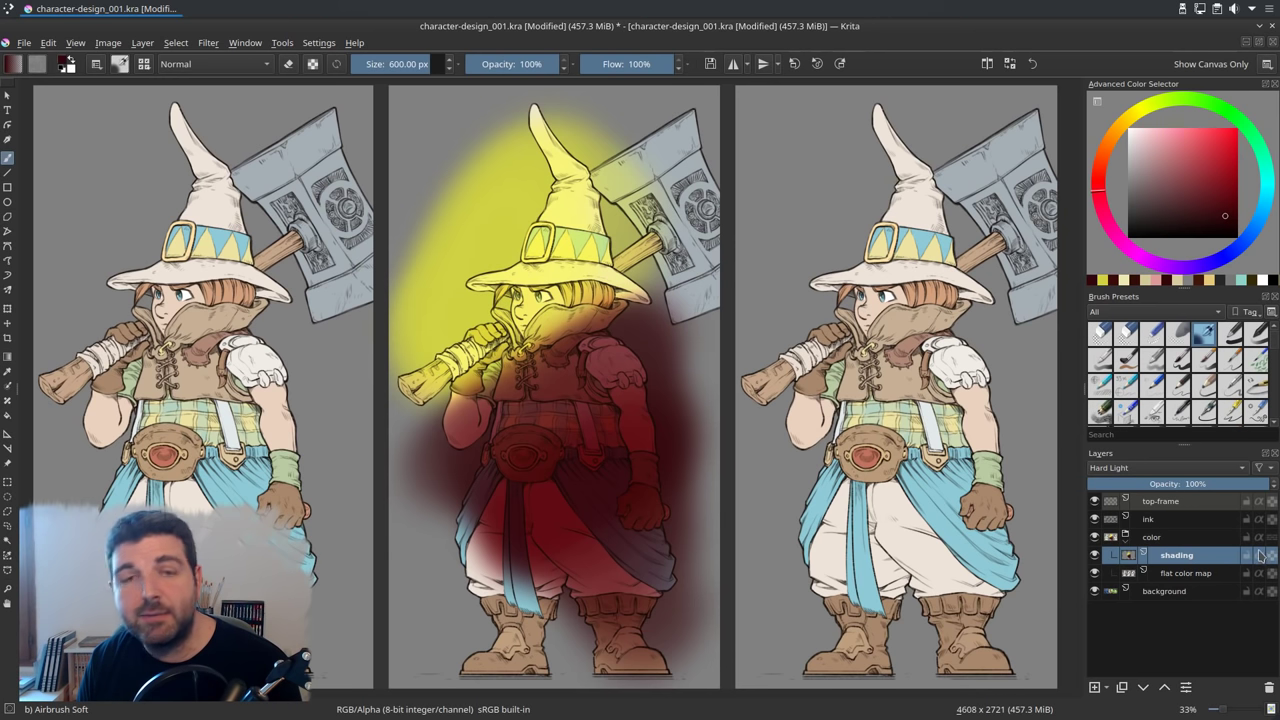
# Turn on Inherit Alpha for the shading layer so its paint is clipped to the flat color map.
pyautogui.click(1261, 555)
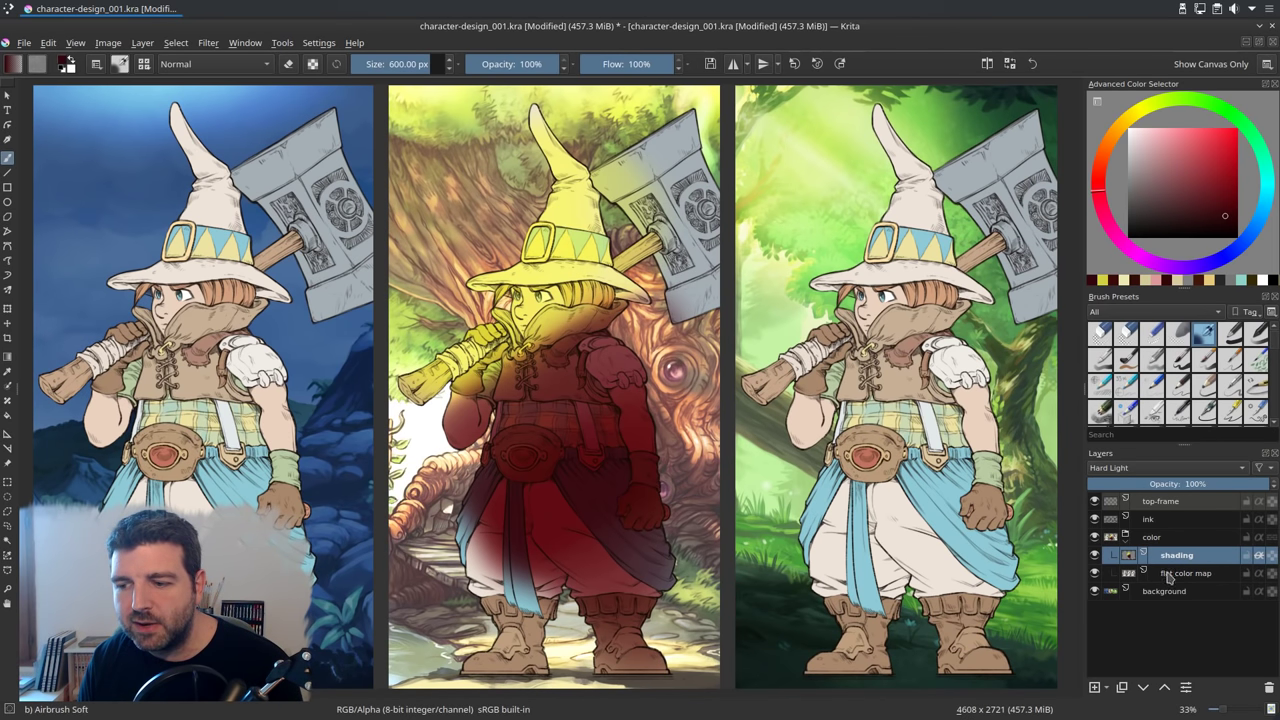
pyautogui.click(1170, 578)
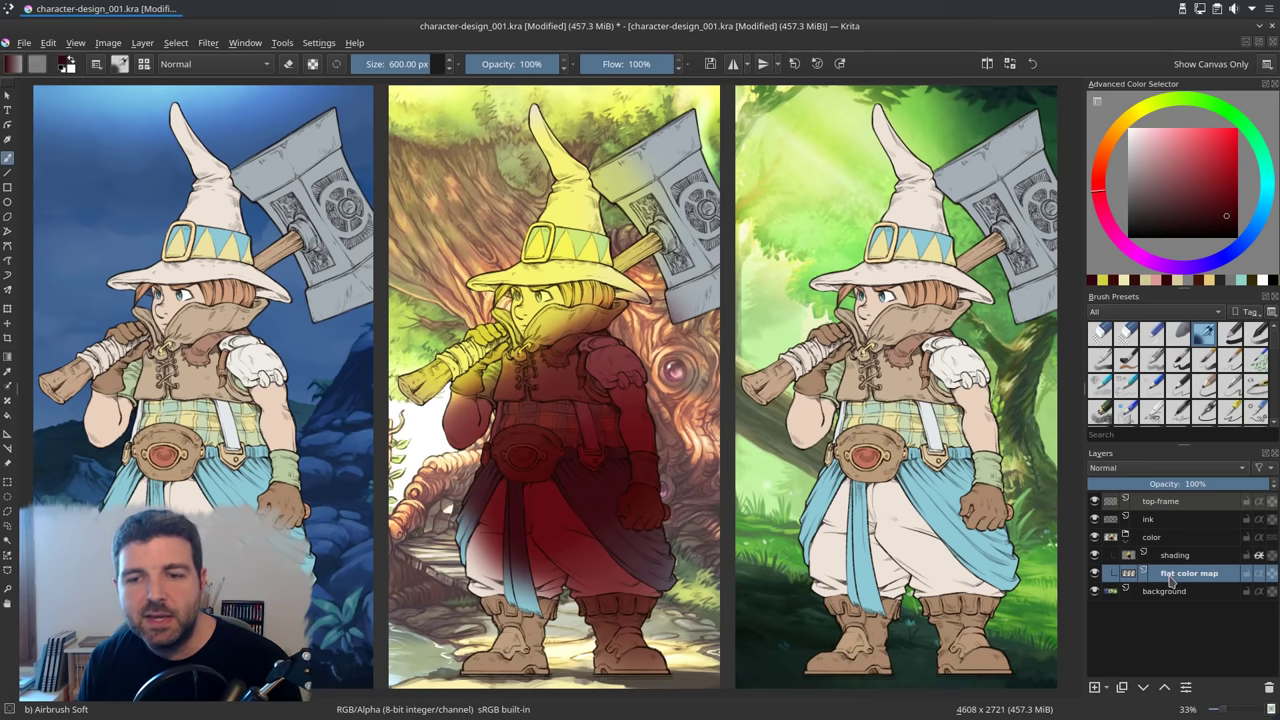
pyautogui.moveTo(1170, 580)
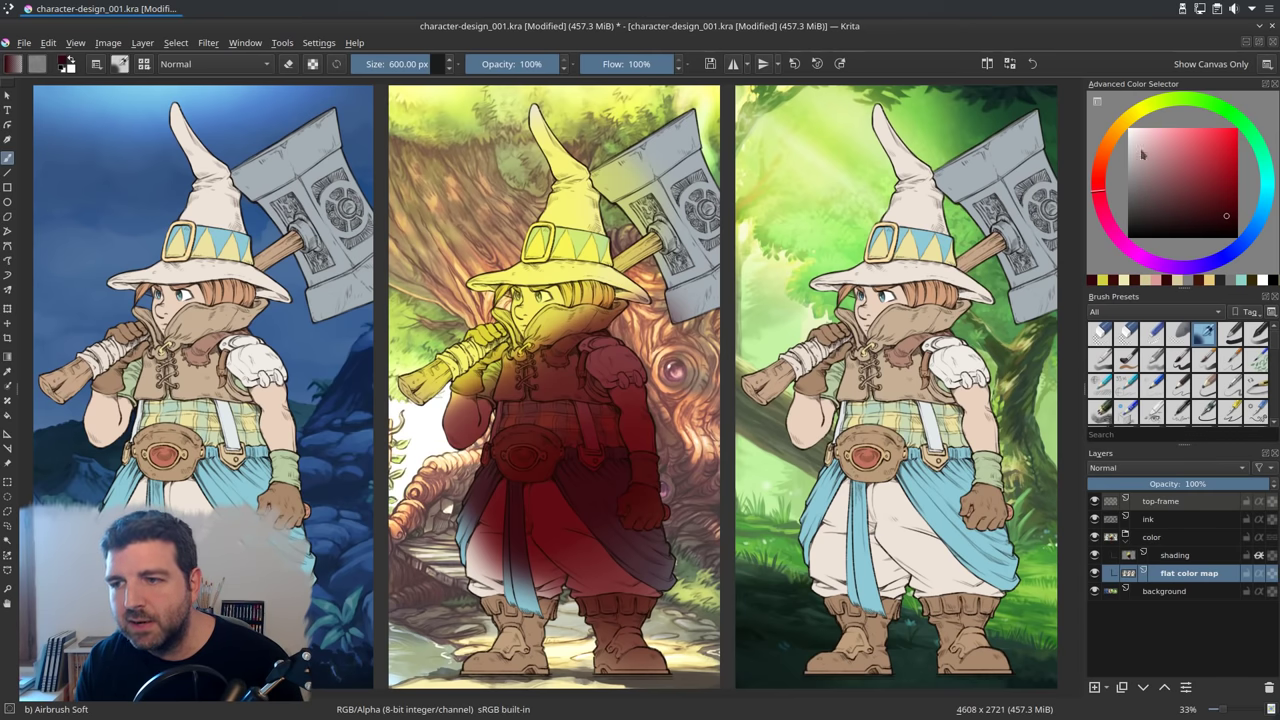
# Set the Advanced Color Selector's shape to the hue ring with a square inside, using the HSV model.
pyautogui.click(1097, 104)
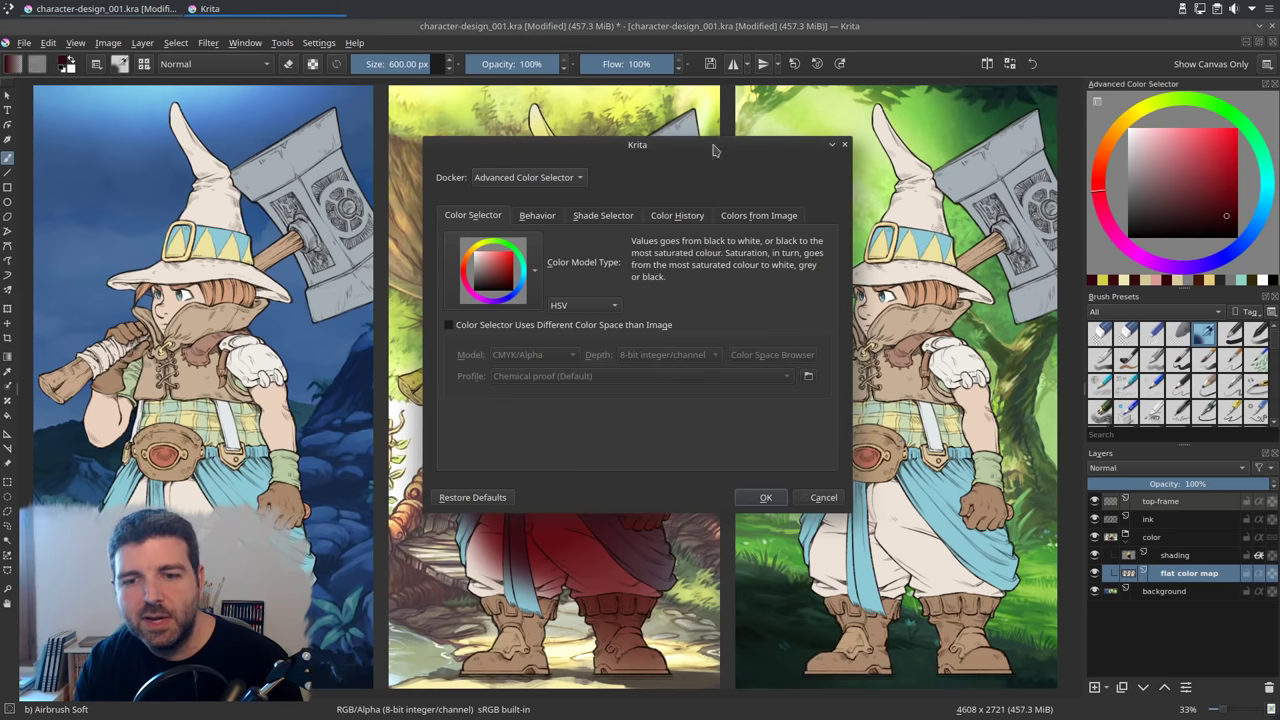
pyautogui.click(515, 270)
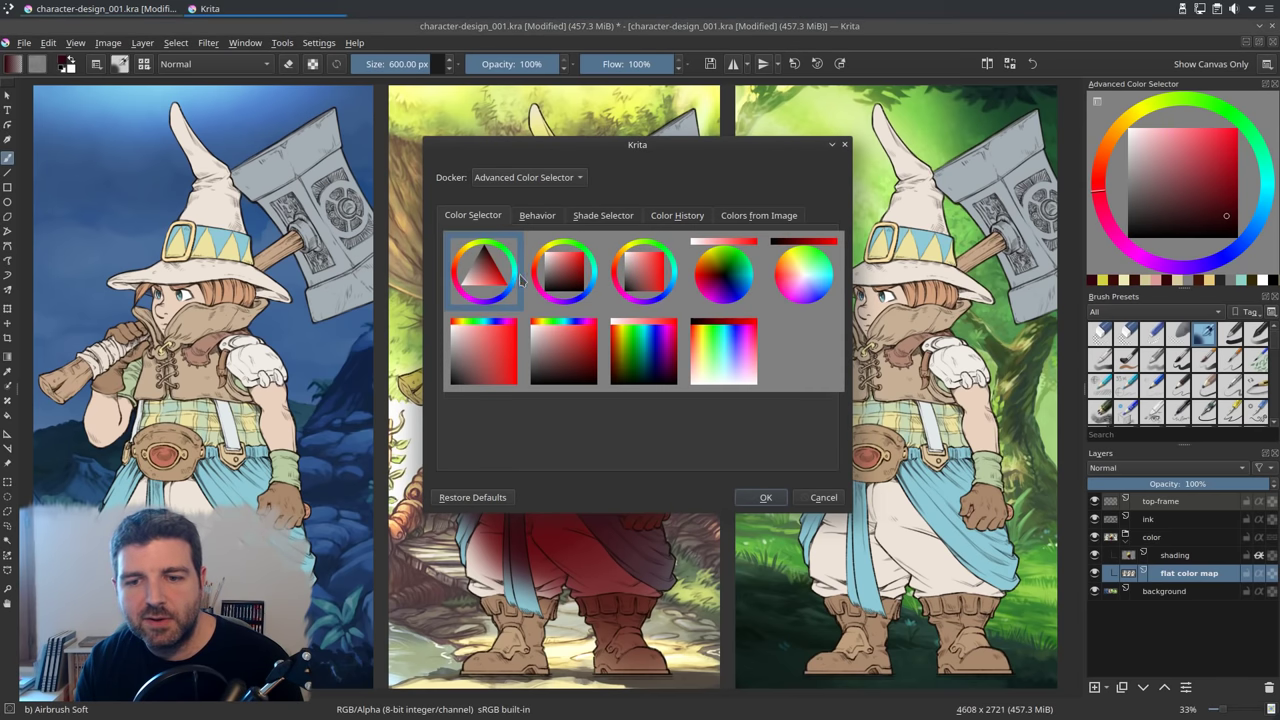
pyautogui.click(563, 279)
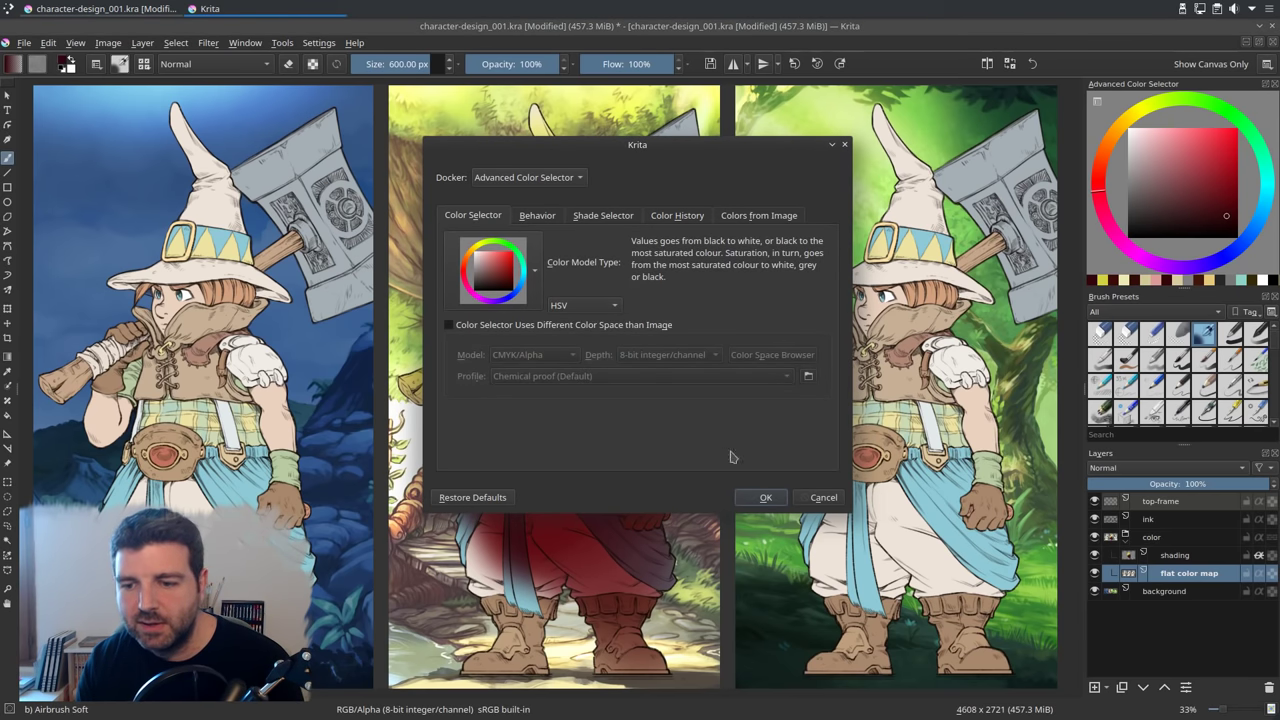
pyautogui.click(764, 497)
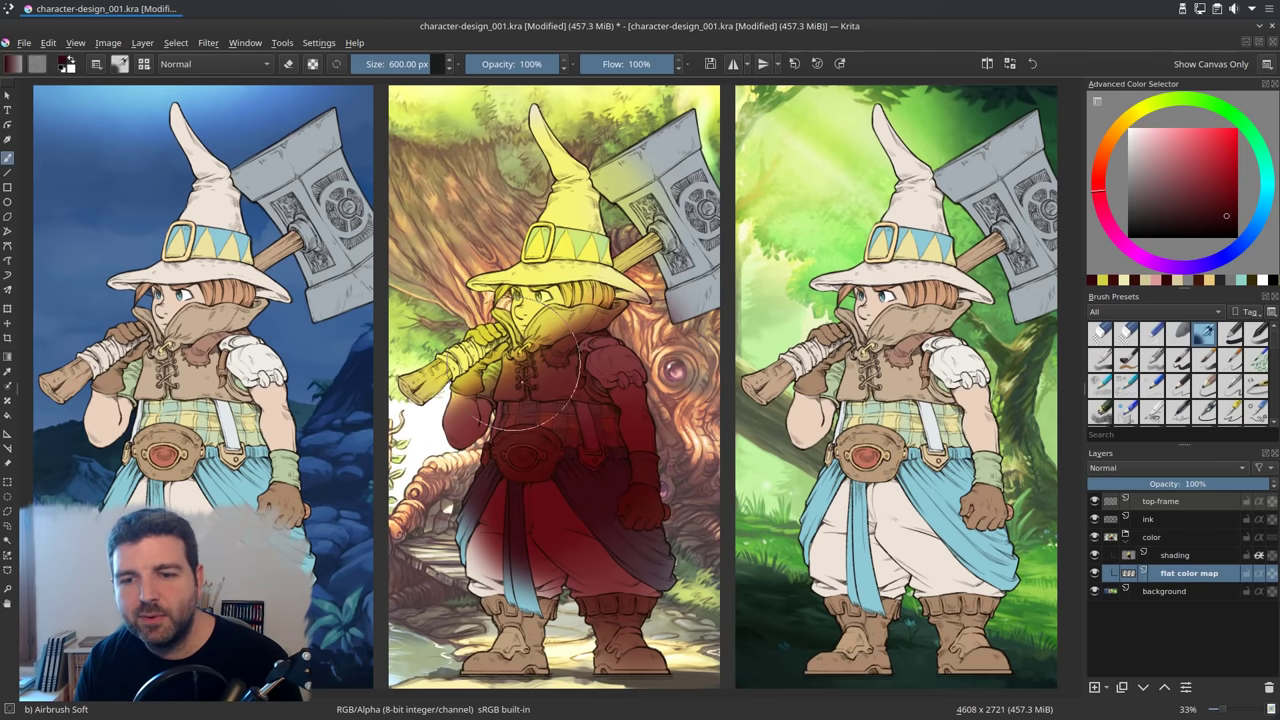
# Reset the shading layer by filling it with neutral grey #808080 as the foreground color.
pyautogui.click(1176, 558)
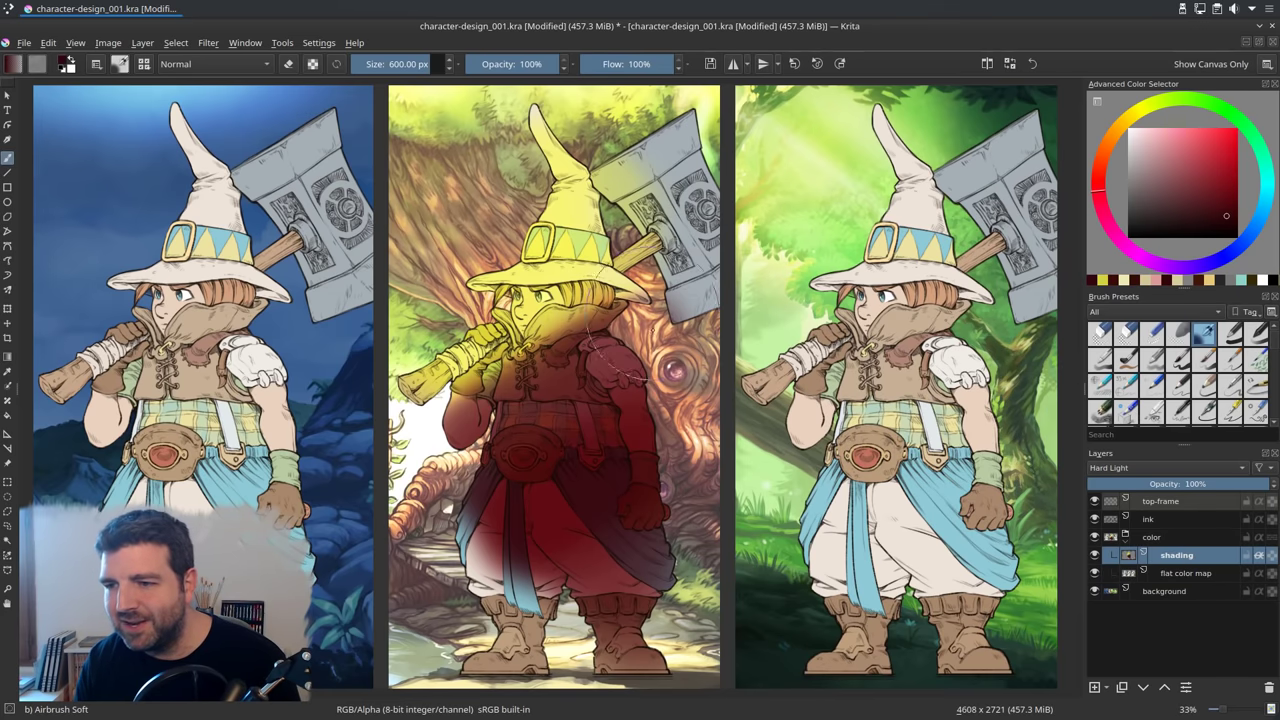
pyautogui.click(67, 64)
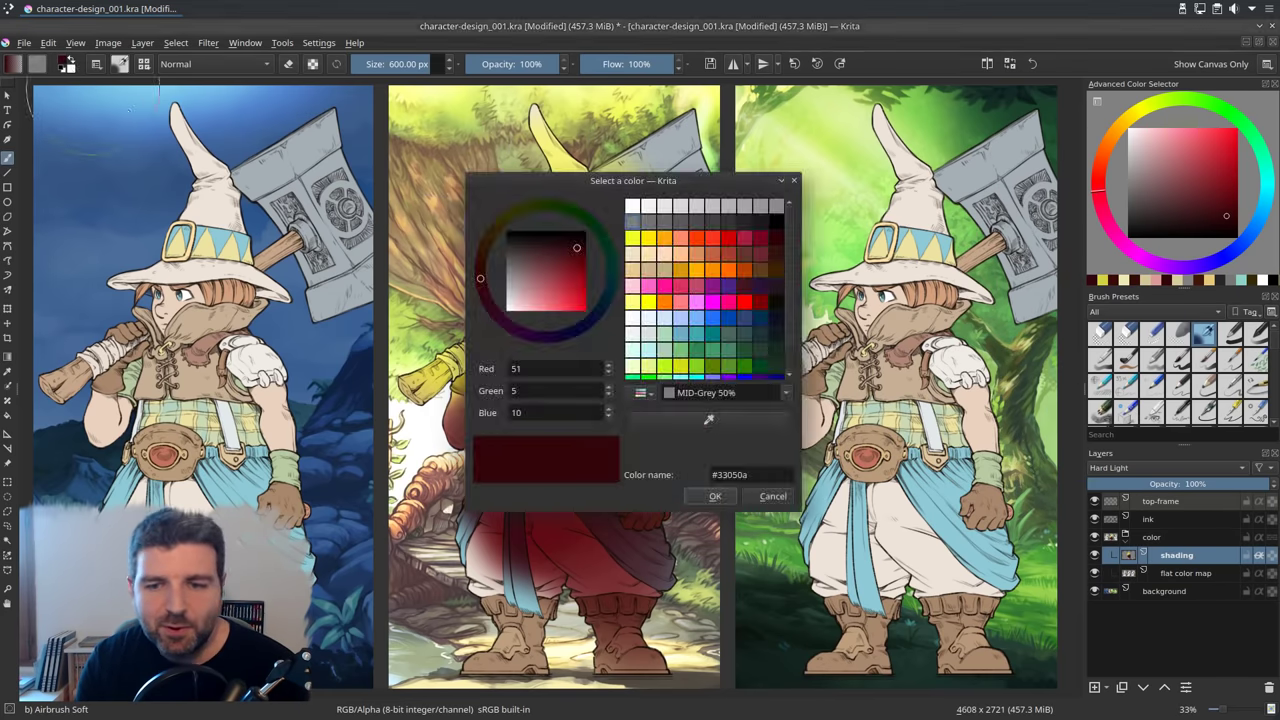
pyautogui.click(640, 226)
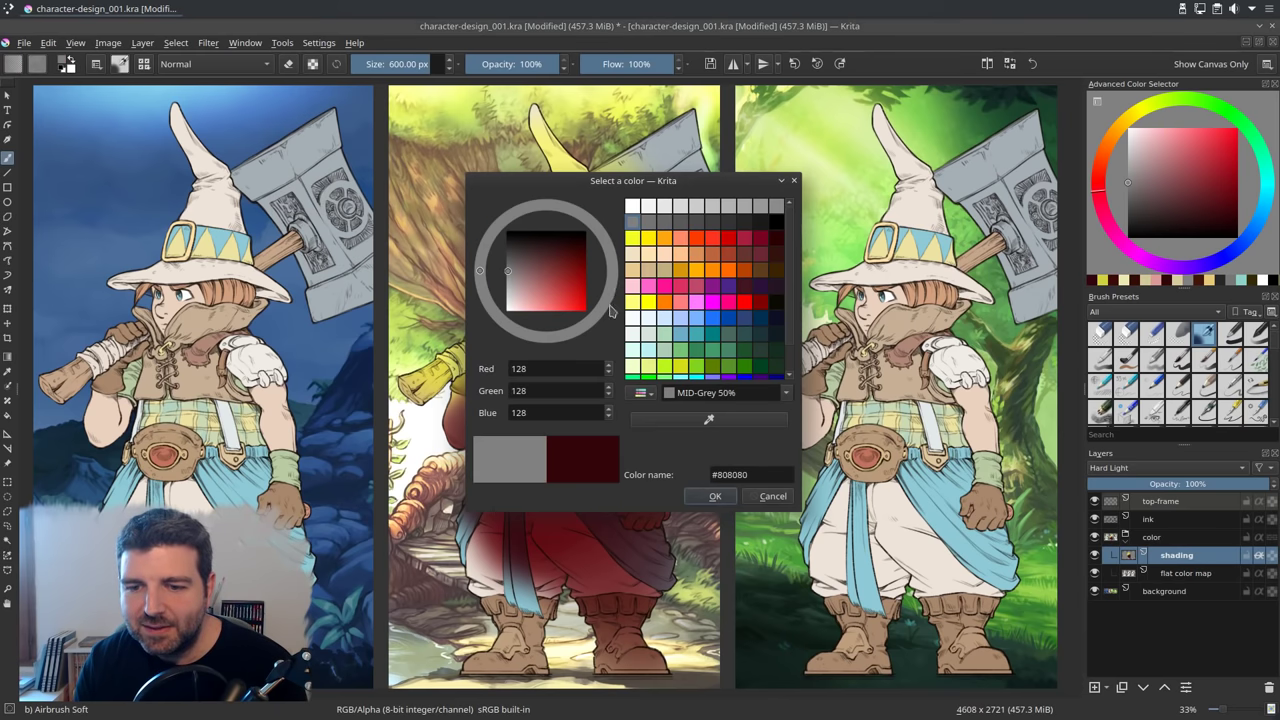
pyautogui.click(715, 497)
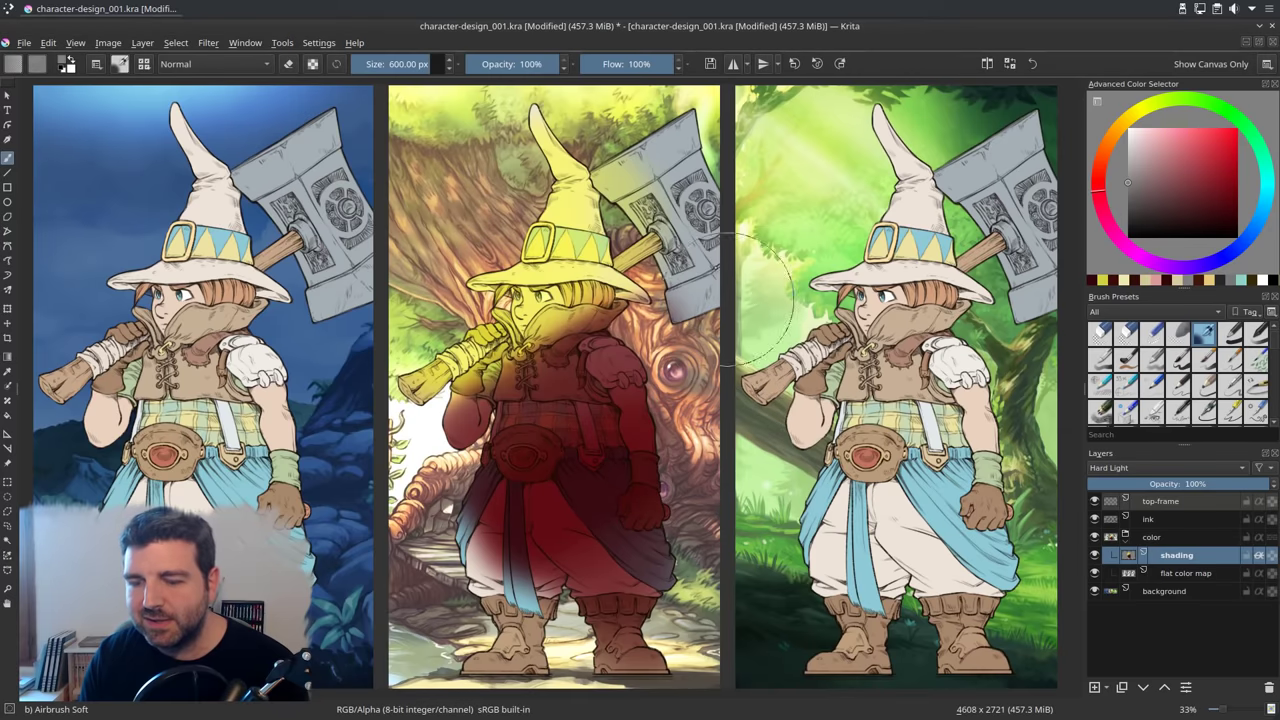
pyautogui.click(48, 42)
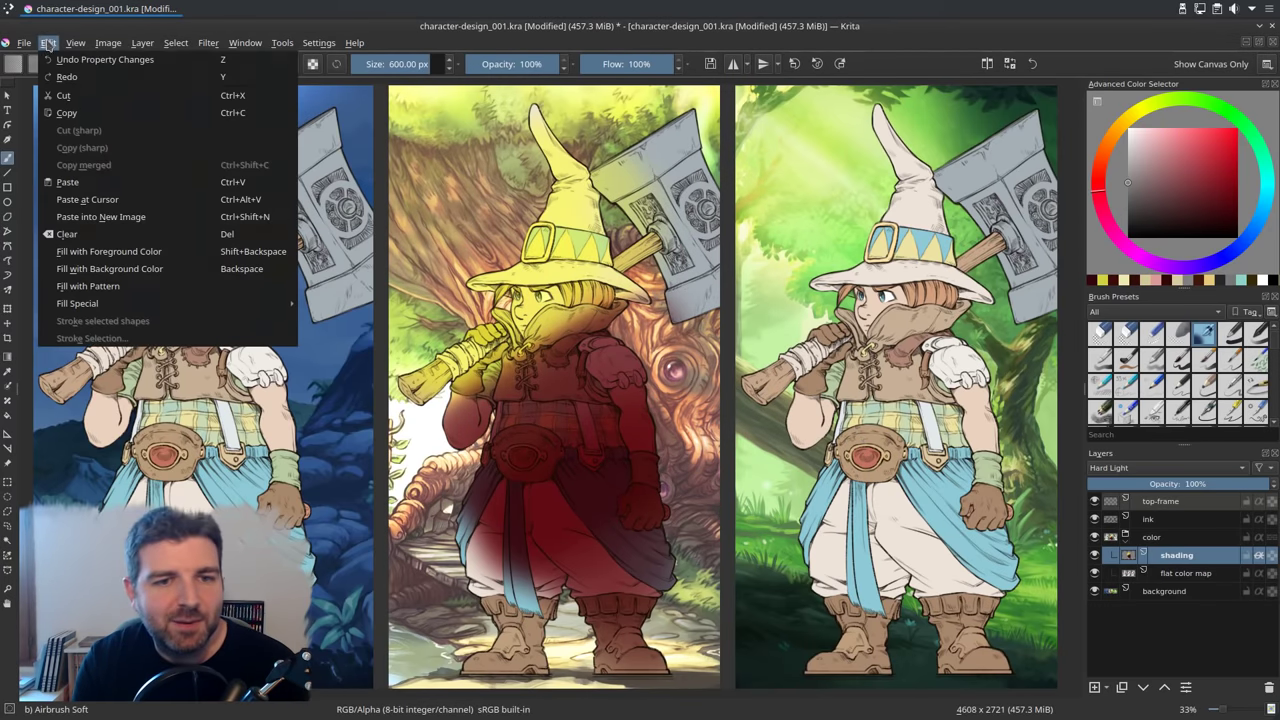
pyautogui.click(176, 250)
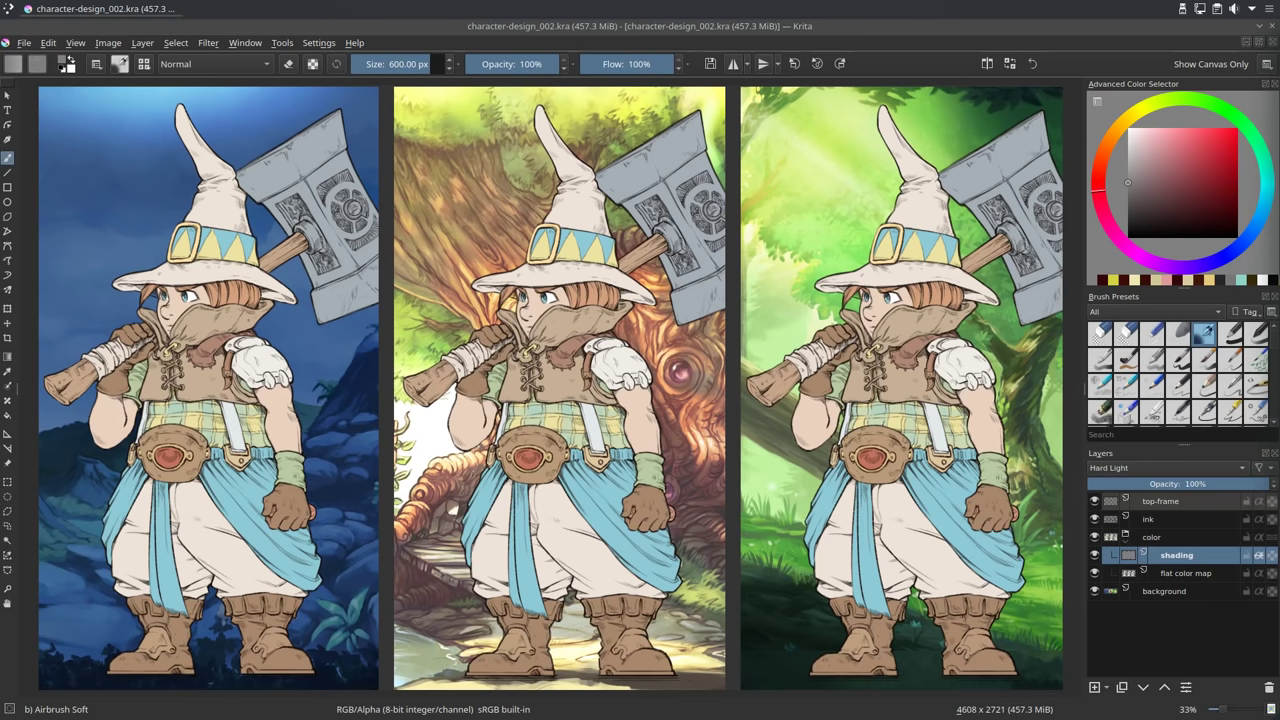
# Make a rectangular selection around the left panel with the blue night background.
pyautogui.click(7, 481)
pyautogui.moveTo(33, 82); pyautogui.dragTo(383, 665)
pyautogui.keyDown('ctrl'); pyautogui.scroll(-1, 574, 460); pyautogui.keyUp('ctrl')
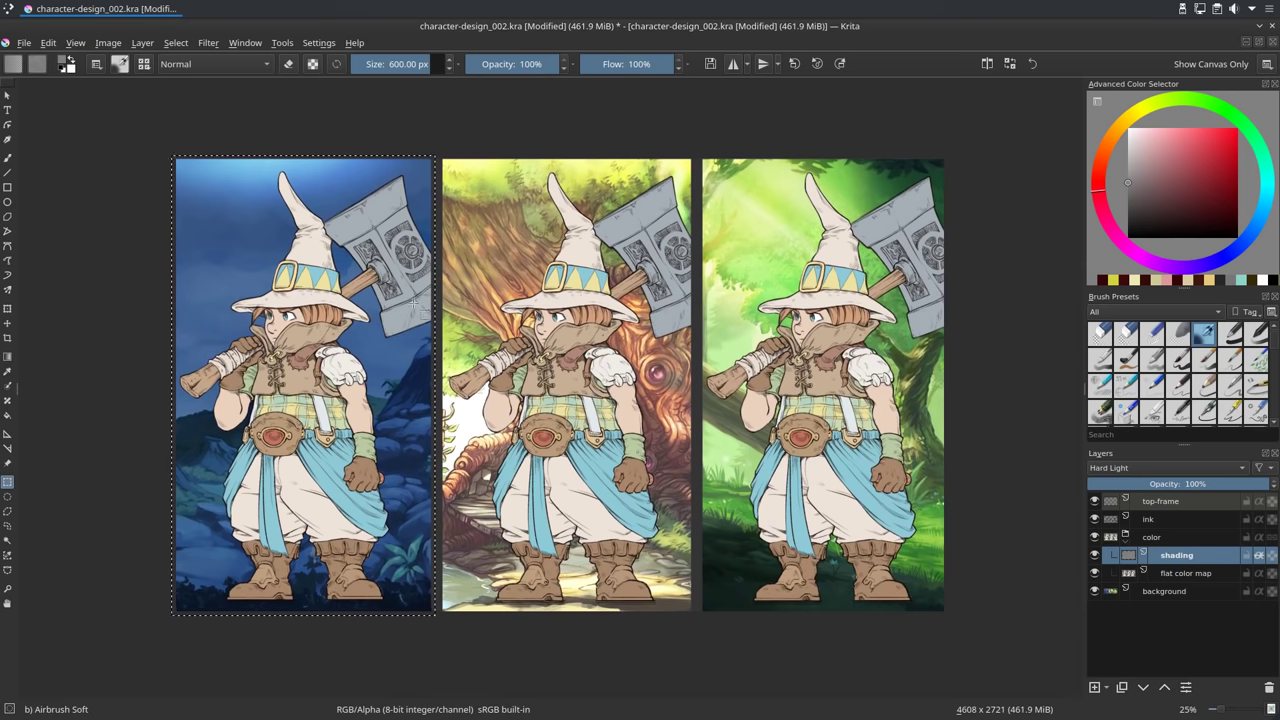
# Sample a dark blue from the night background and airbrush it over the whole left character with an 863.68 px brush.
pyautogui.press('b')
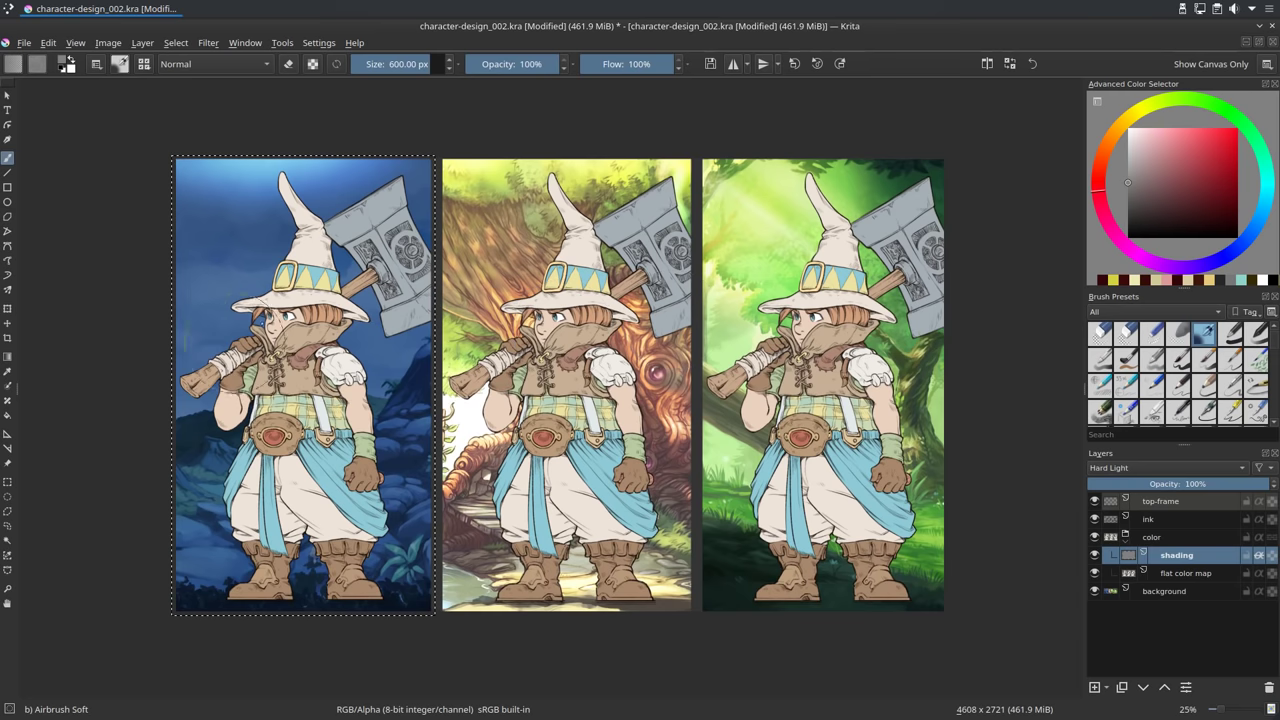
pyautogui.keyDown('ctrl'); pyautogui.click(418, 366); pyautogui.keyUp('ctrl')
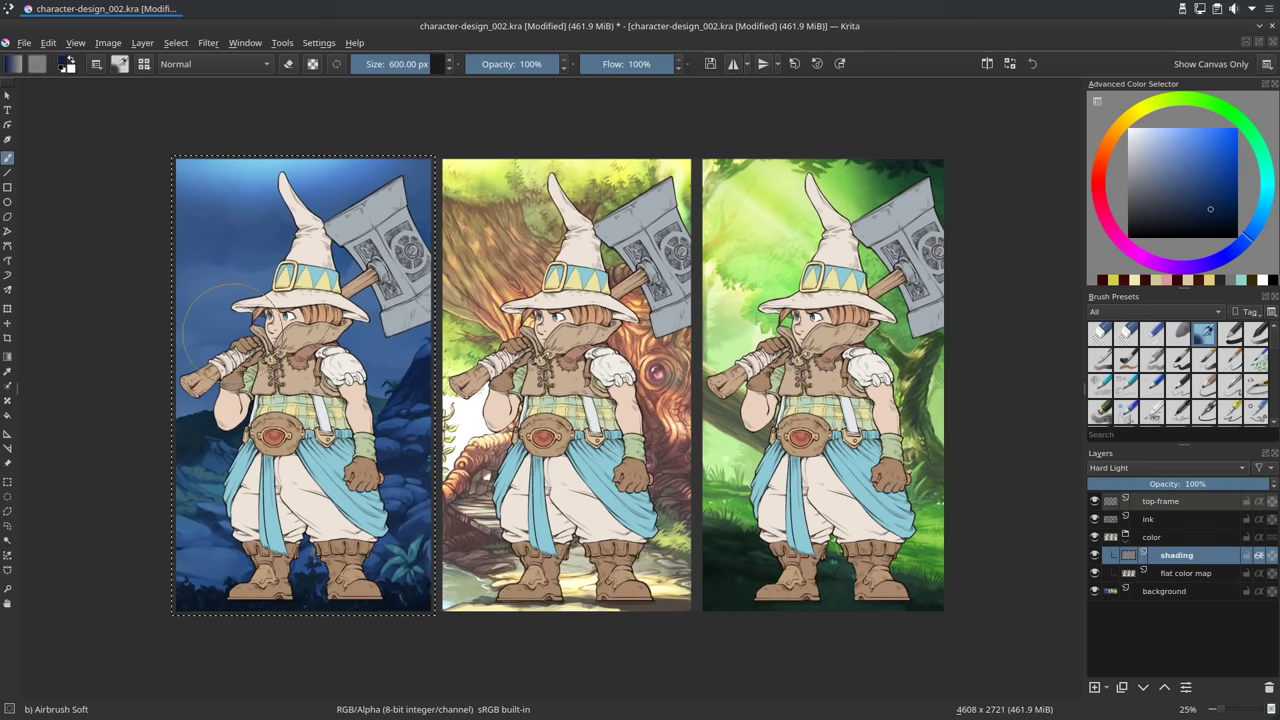
pyautogui.keyDown('shift'); pyautogui.moveTo(318, 325); pyautogui.dragTo(487, 325); pyautogui.keyUp('shift')
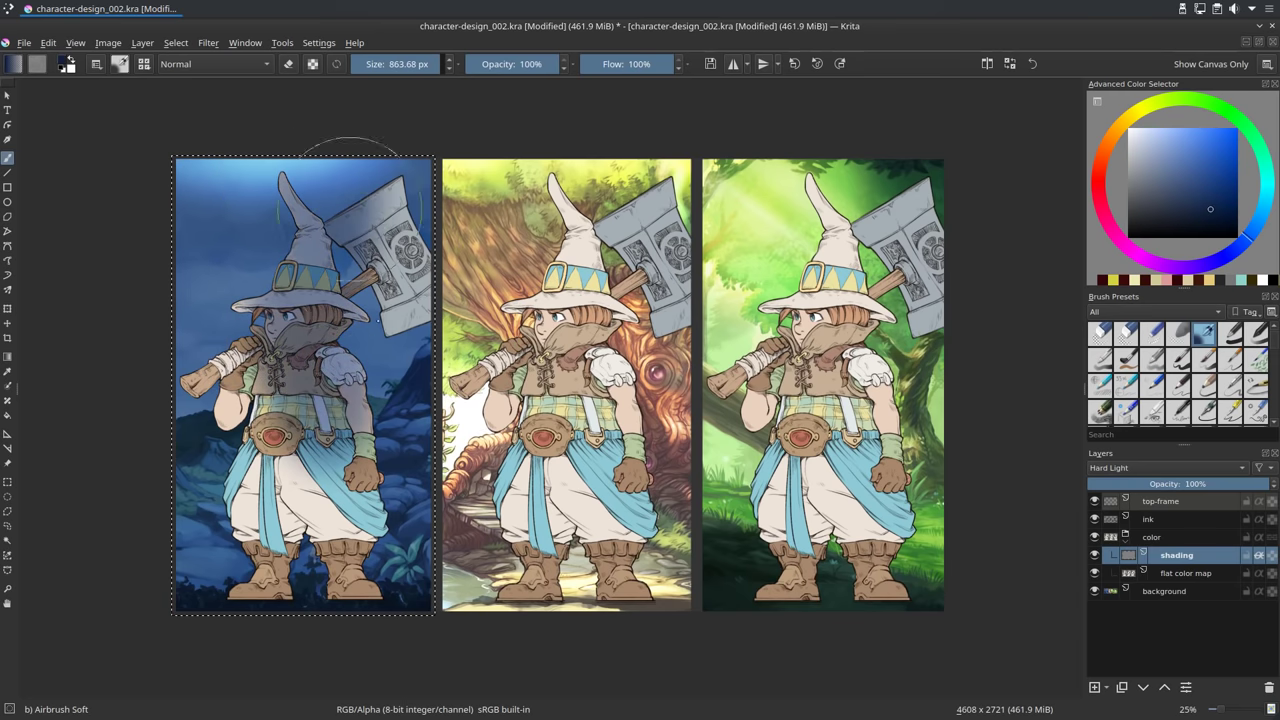
pyautogui.moveTo(230, 287)
pyautogui.mouseDown()
pyautogui.moveTo(193, 346)
pyautogui.moveTo(178, 471)
pyautogui.moveTo(350, 530)
pyautogui.mouseUp()
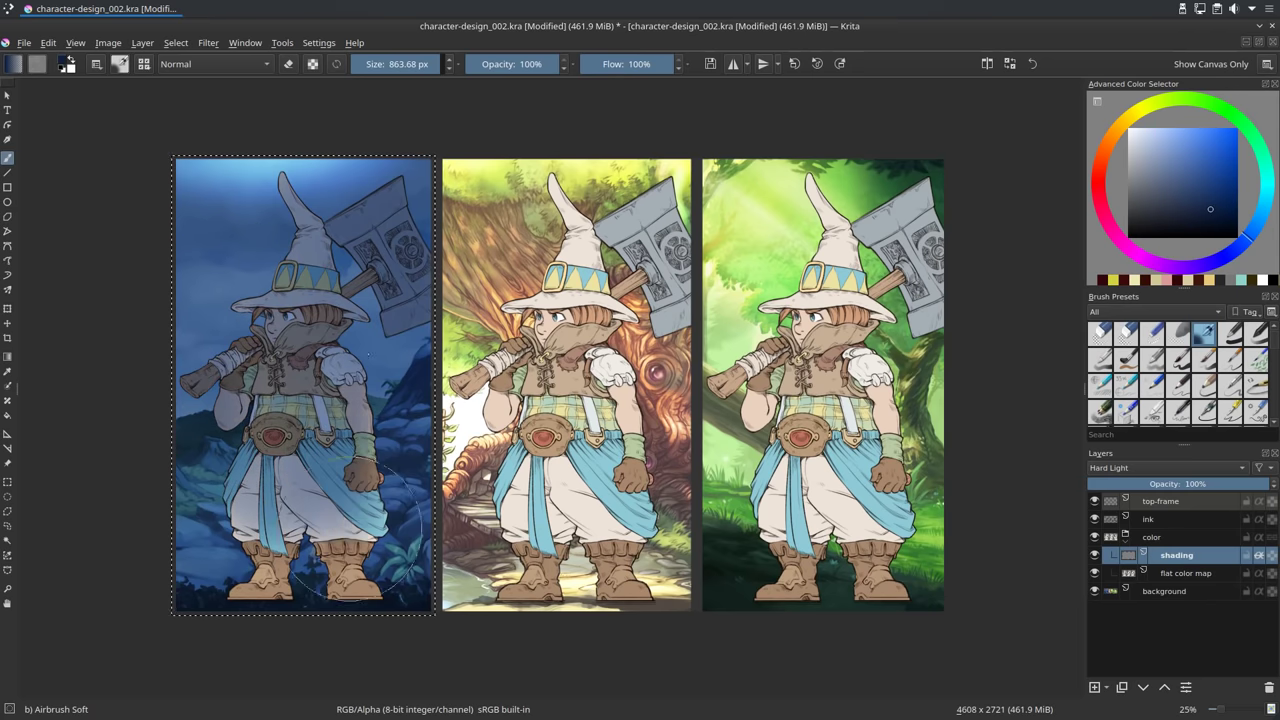
pyautogui.moveTo(395, 486); pyautogui.dragTo(405, 450)
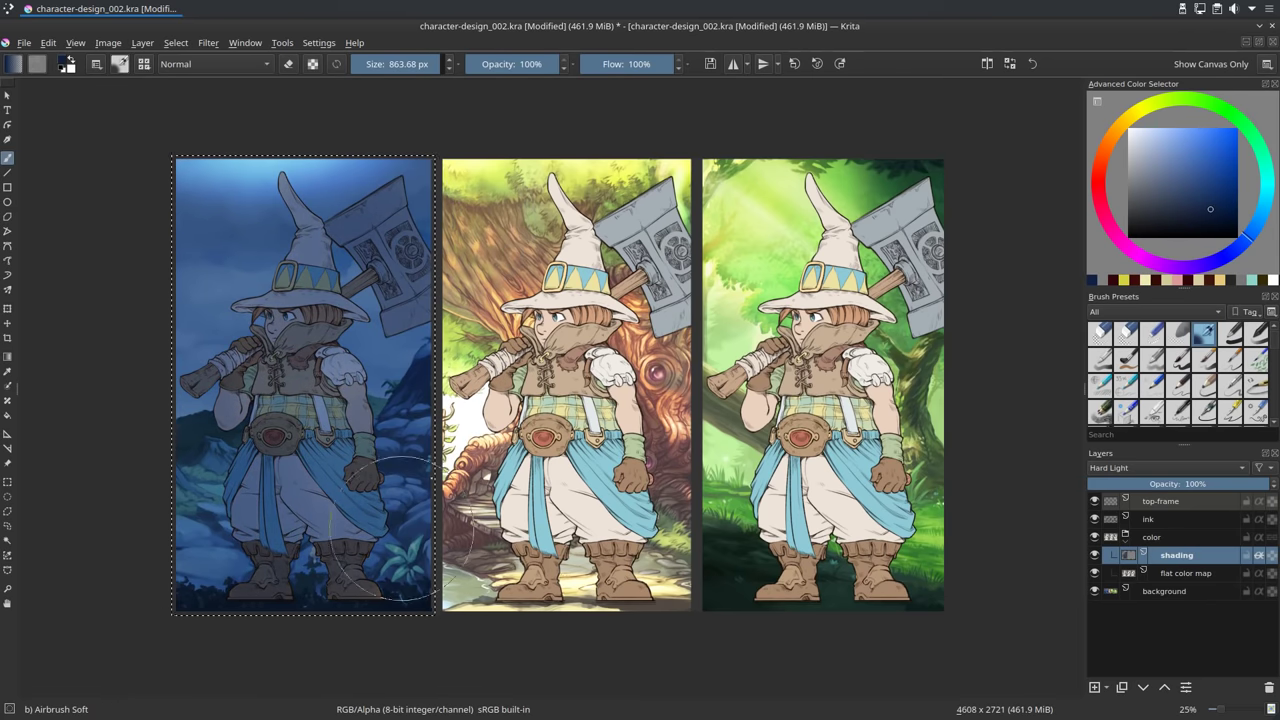
pyautogui.moveTo(401, 527); pyautogui.dragTo(393, 480)
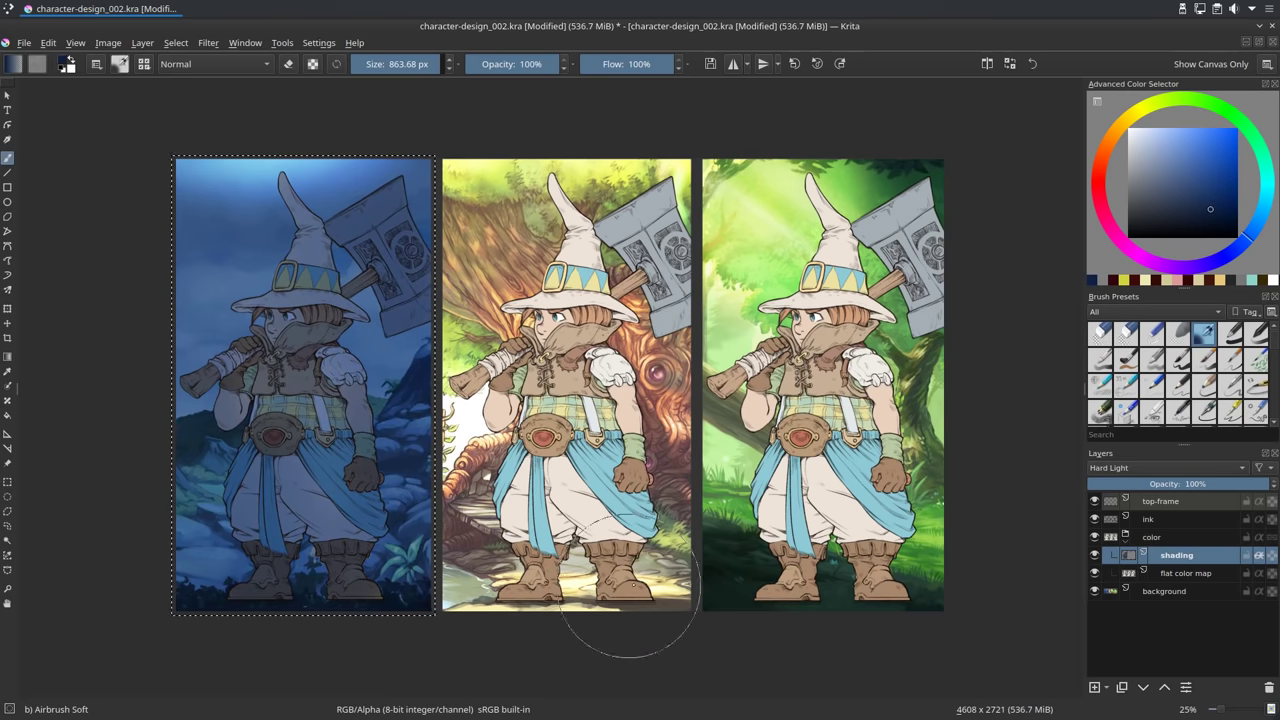
# Select the middle panel and airbrush its character with a pale warm yellow sampled from the panel's background.
pyautogui.hotkey('ctrl', 'r')
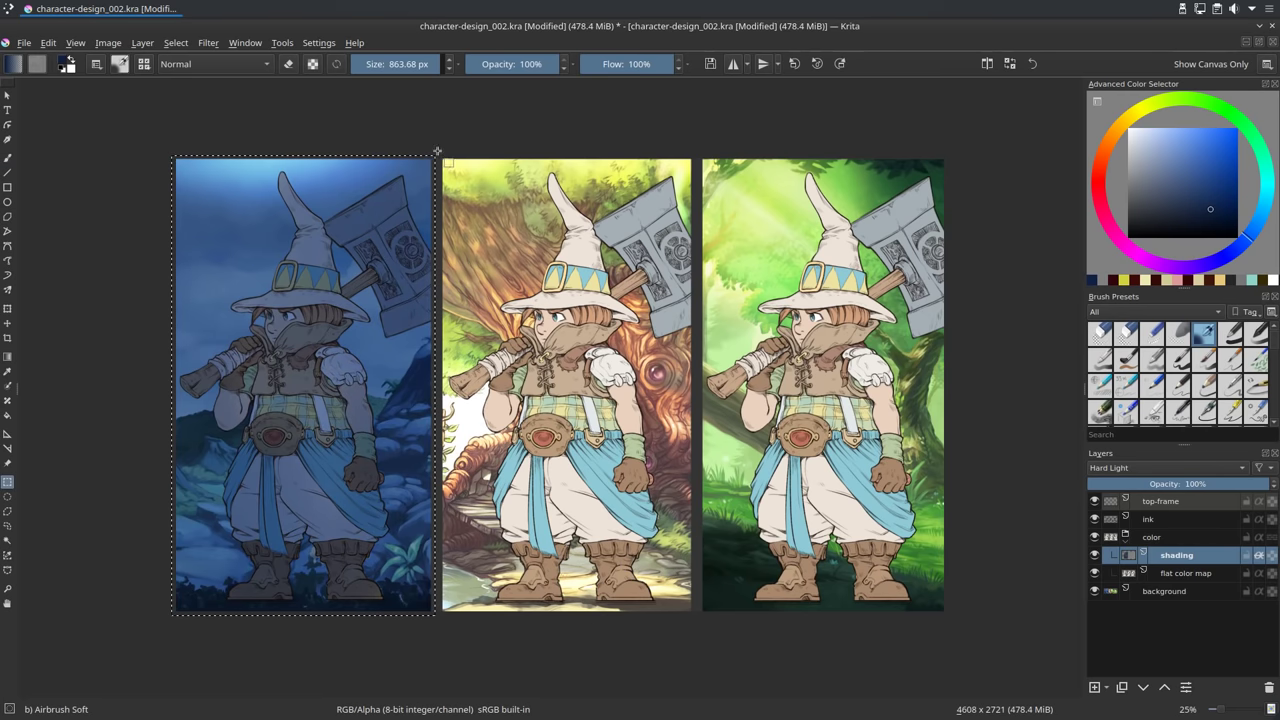
pyautogui.moveTo(436, 152); pyautogui.dragTo(696, 612)
pyautogui.press('b')
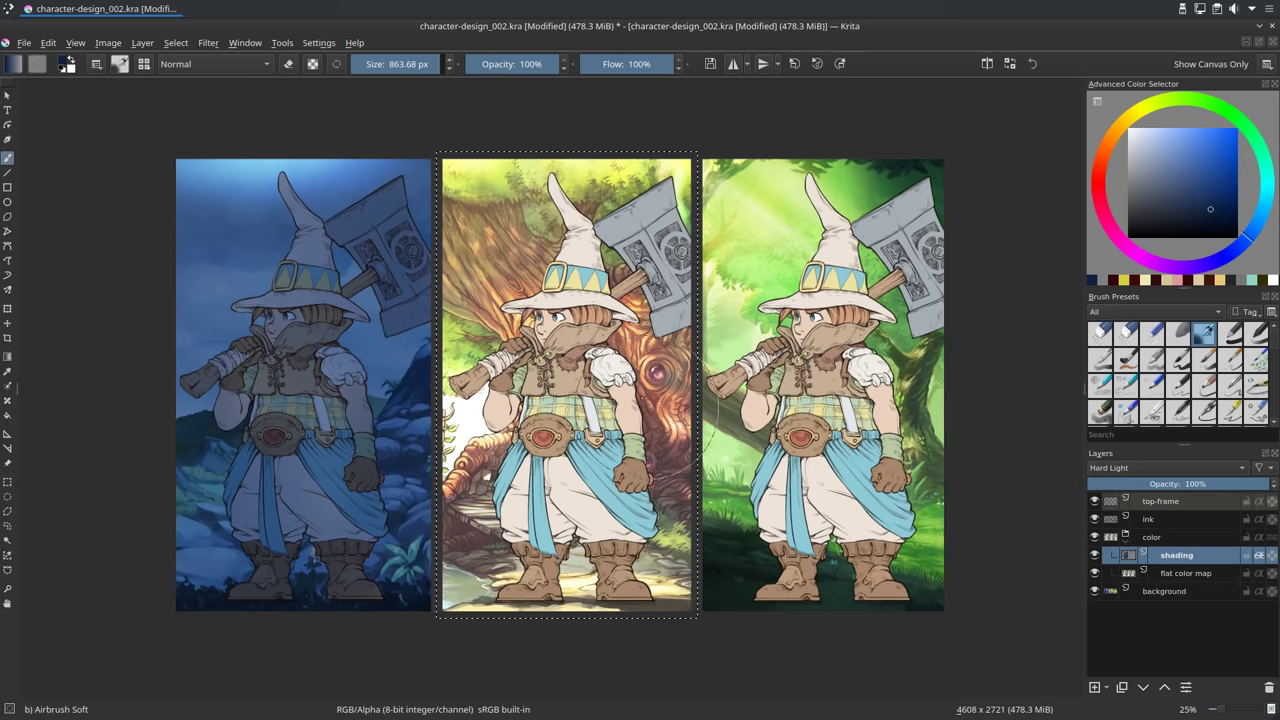
pyautogui.keyDown('ctrl'); pyautogui.click(498, 295); pyautogui.keyUp('ctrl')
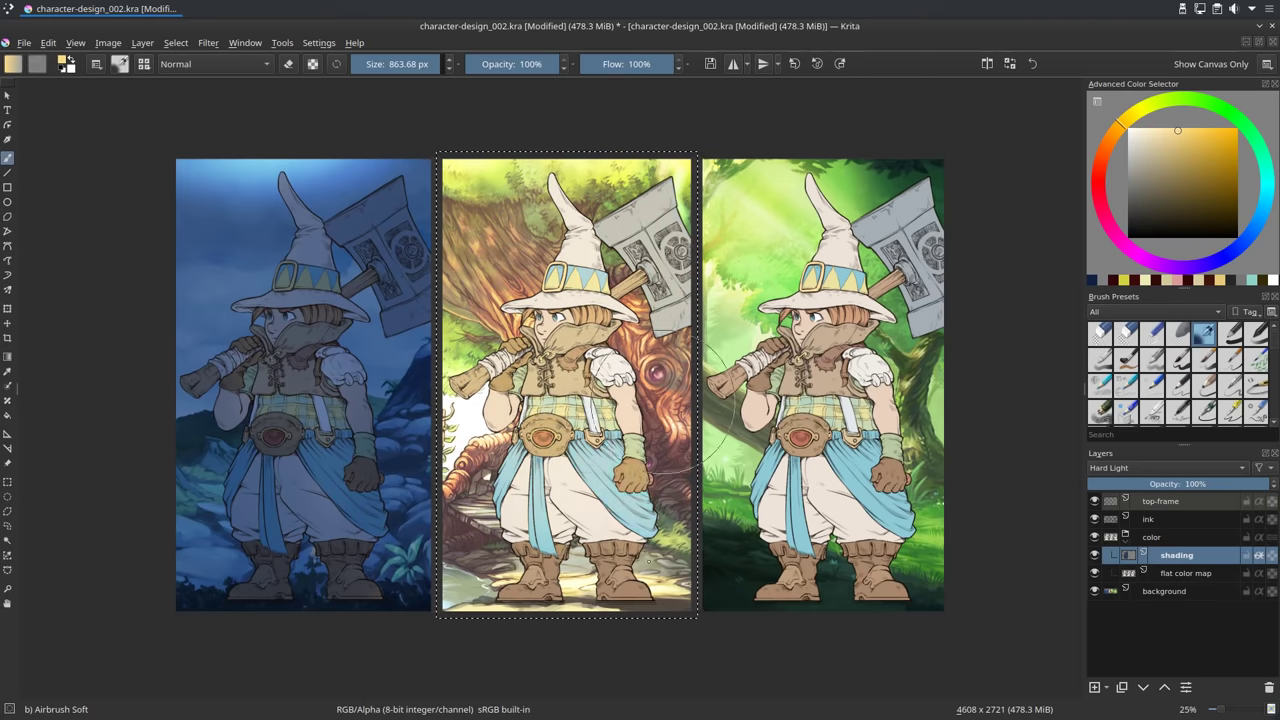
pyautogui.moveTo(652, 418); pyautogui.dragTo(657, 602)
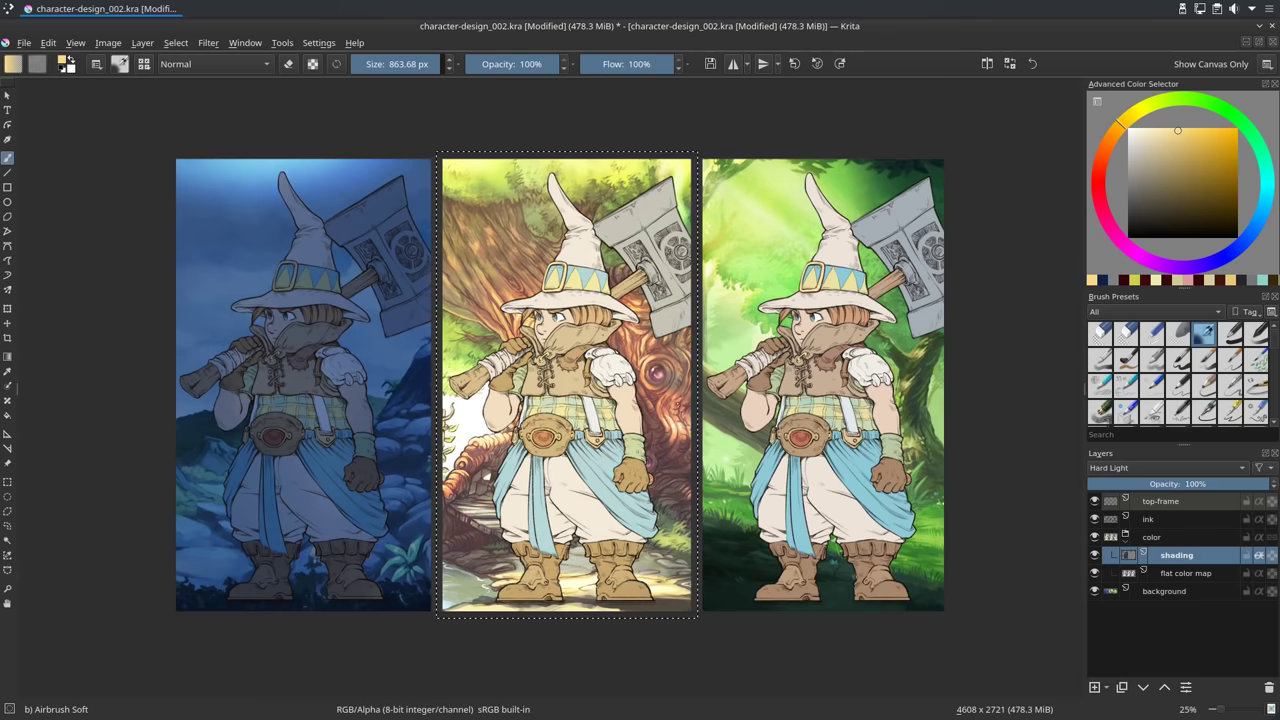
# Sample a muted reddish brown from the tree background and airbrush it over the middle character's hammer, arm and lower body.
pyautogui.keyDown('ctrl'); pyautogui.click(659, 433); pyautogui.keyUp('ctrl')
pyautogui.moveTo(652, 436); pyautogui.dragTo(633, 400)
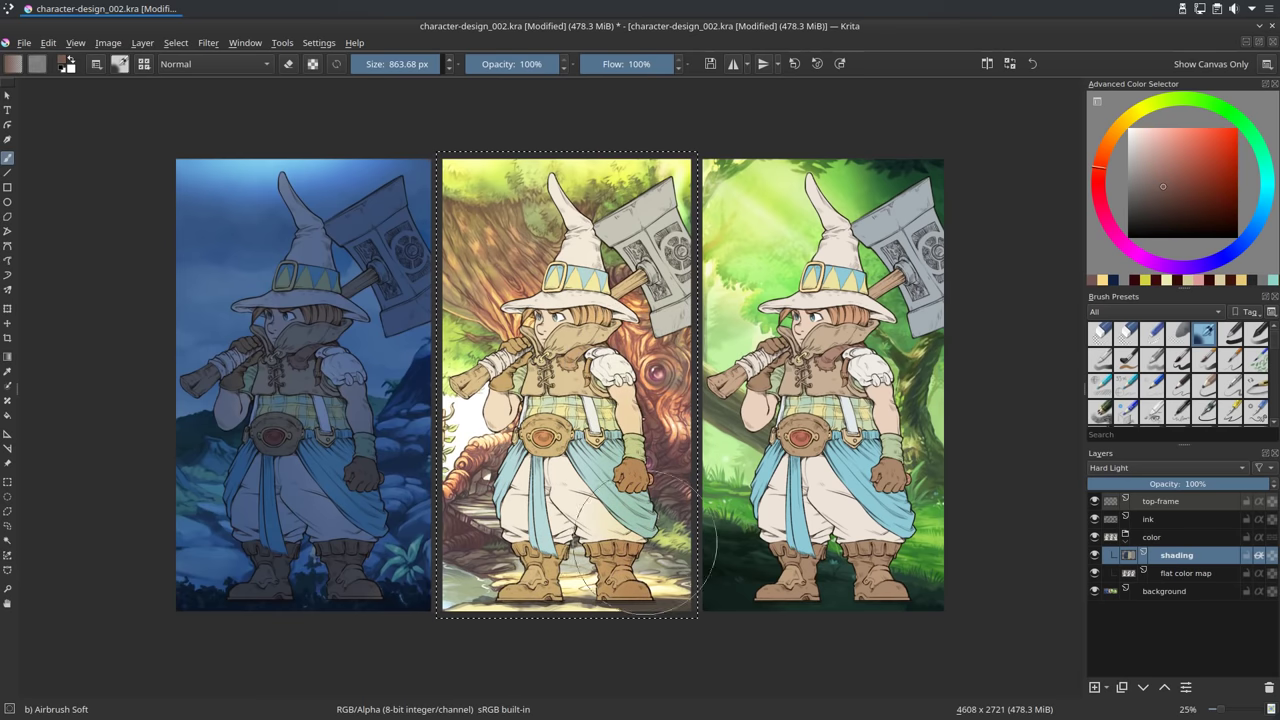
pyautogui.moveTo(585, 533); pyautogui.dragTo(514, 587)
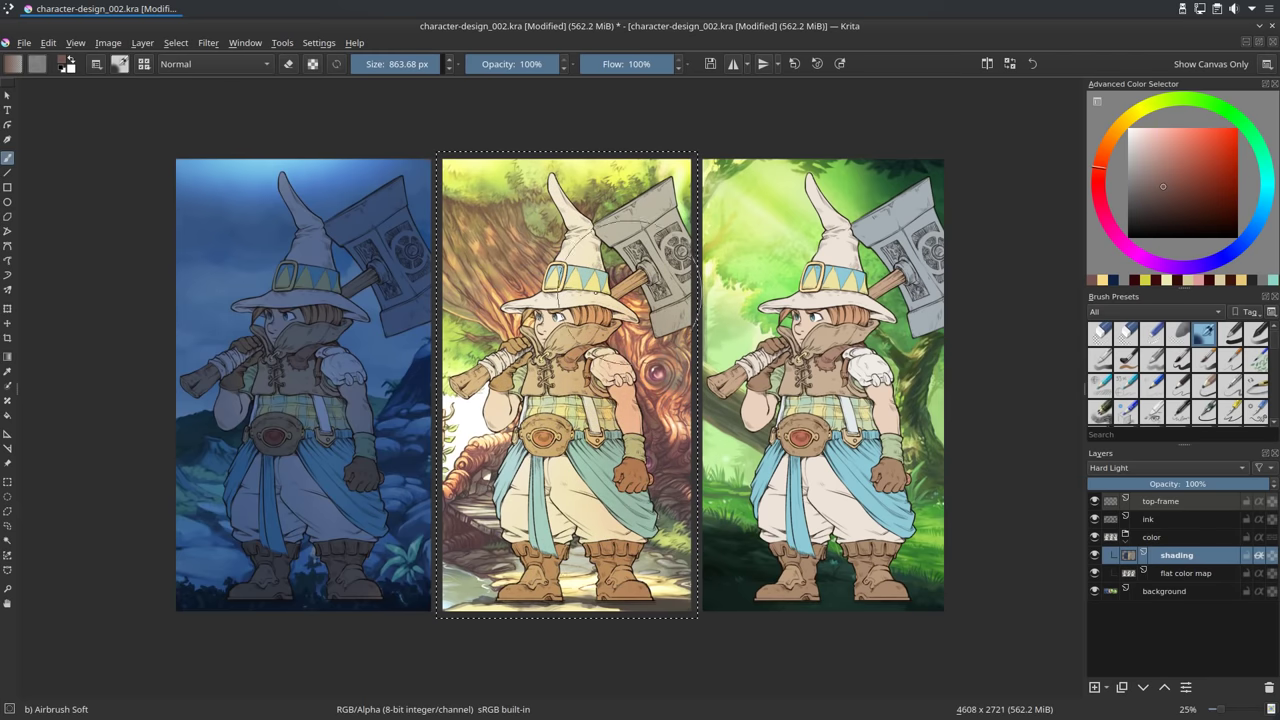
pyautogui.moveTo(611, 507); pyautogui.dragTo(588, 595)
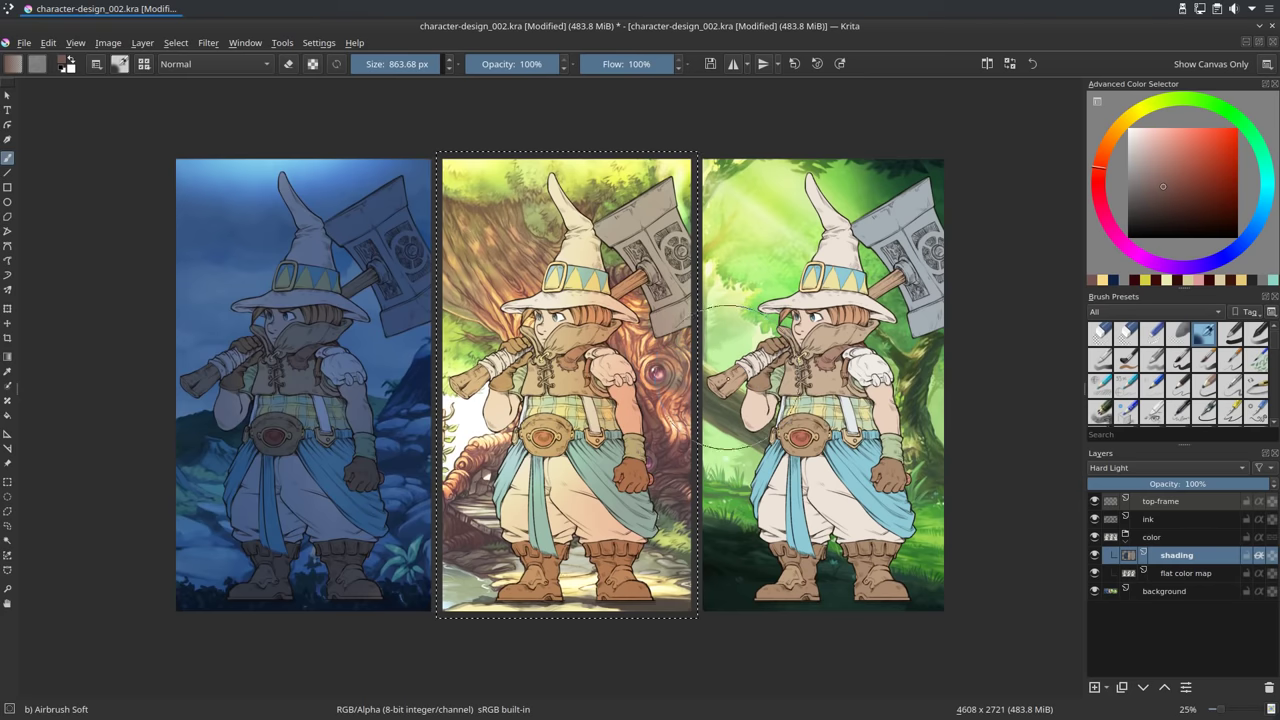
# Select the right forest panel and airbrush its whole character with a medium green sampled from the foliage.
pyautogui.hotkey('ctrl', 'r')
pyautogui.moveTo(698, 150); pyautogui.dragTo(953, 607)
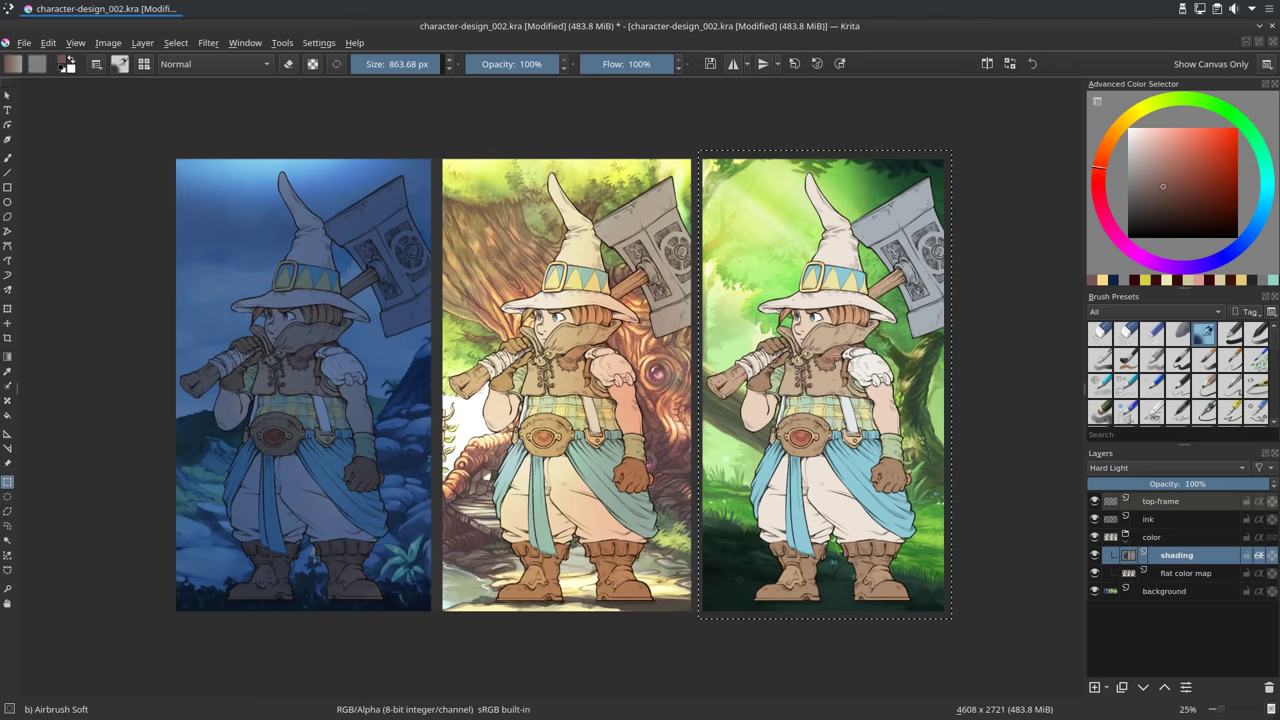
pyautogui.press('b')
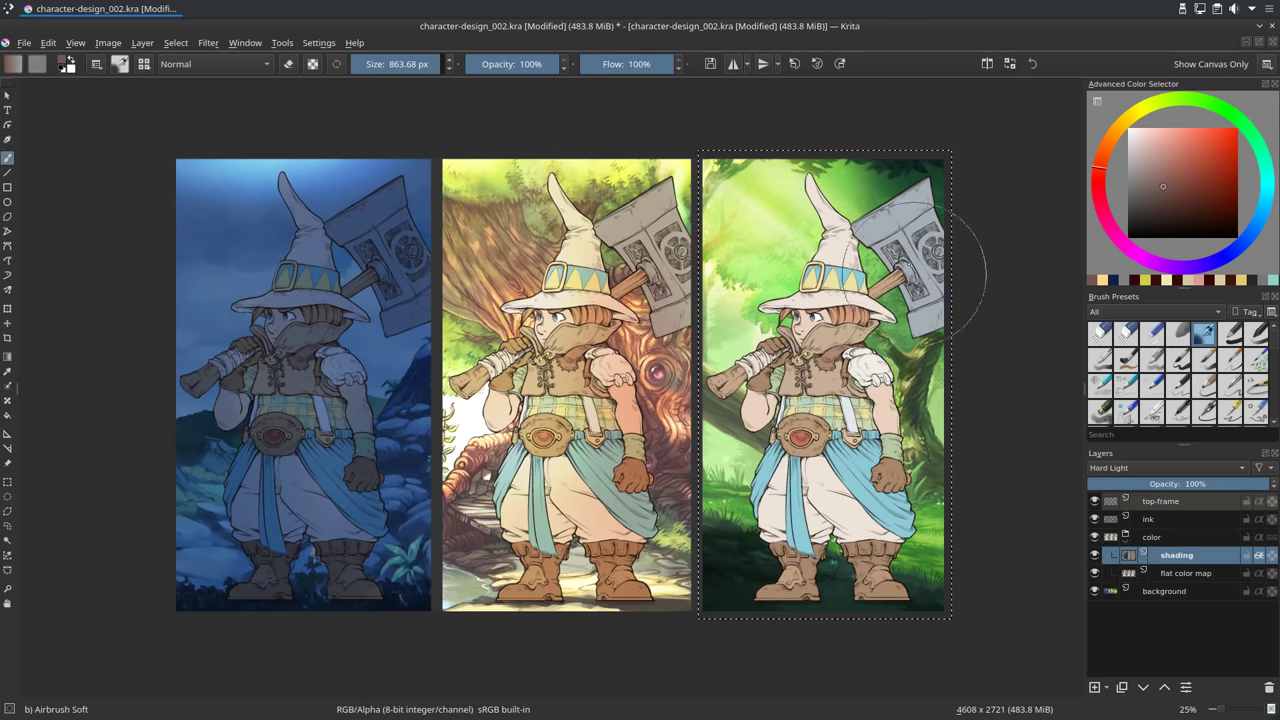
pyautogui.keyDown('ctrl'); pyautogui.click(878, 181); pyautogui.keyUp('ctrl')
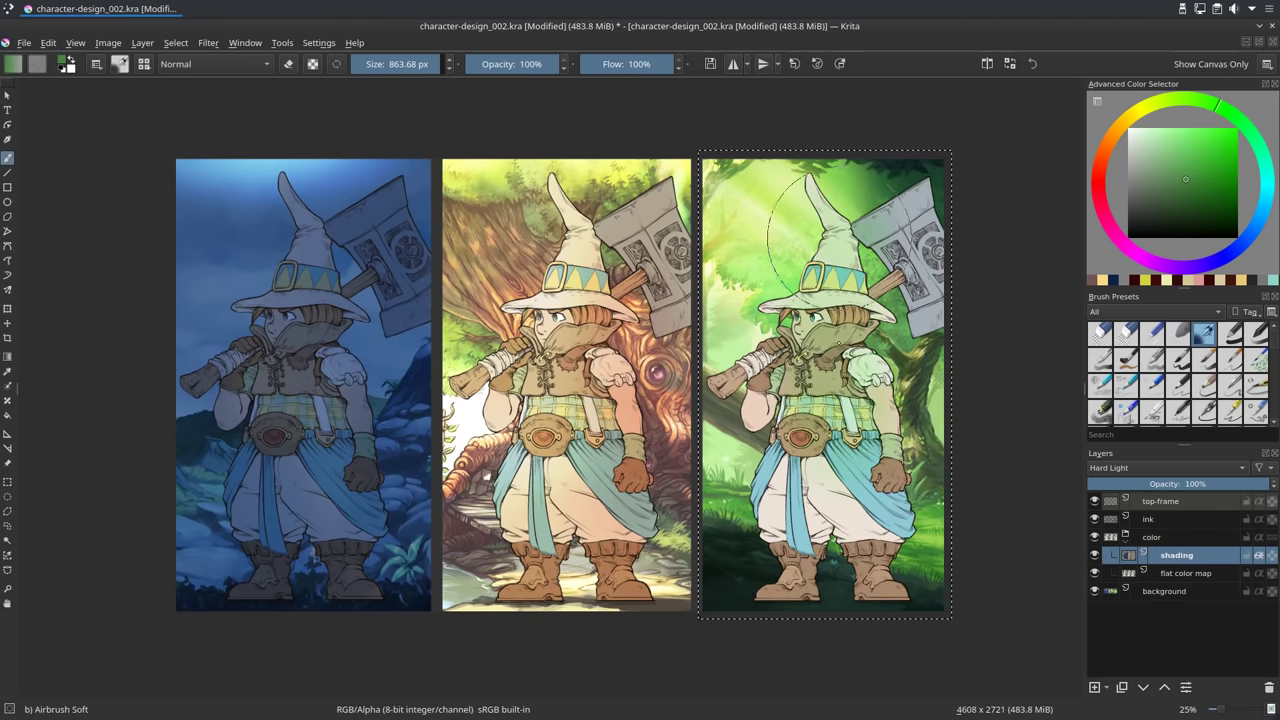
pyautogui.moveTo(915, 255); pyautogui.dragTo(919, 303)
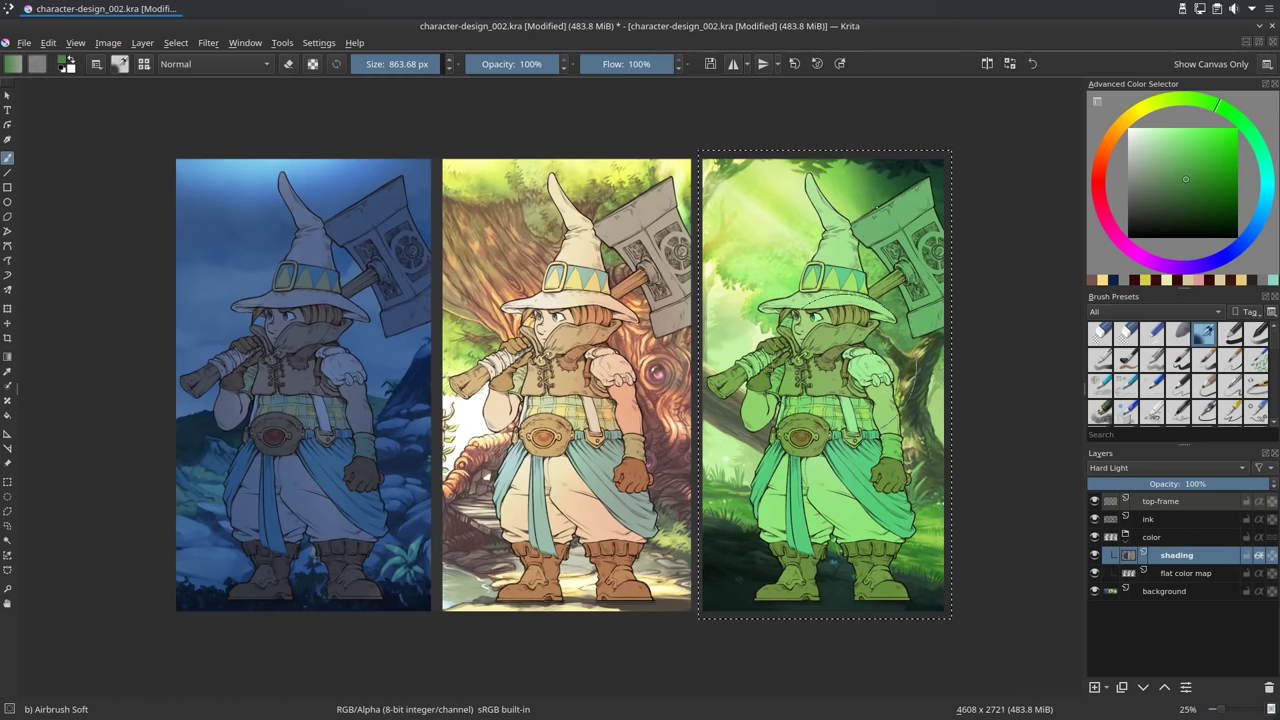
pyautogui.moveTo(844, 365); pyautogui.dragTo(869, 635)
# Sample a dark green from the forest floor and airbrush it over the right character with the 863.68 px brush.
pyautogui.keyDown('ctrl'); pyautogui.click(733, 567); pyautogui.keyUp('ctrl')
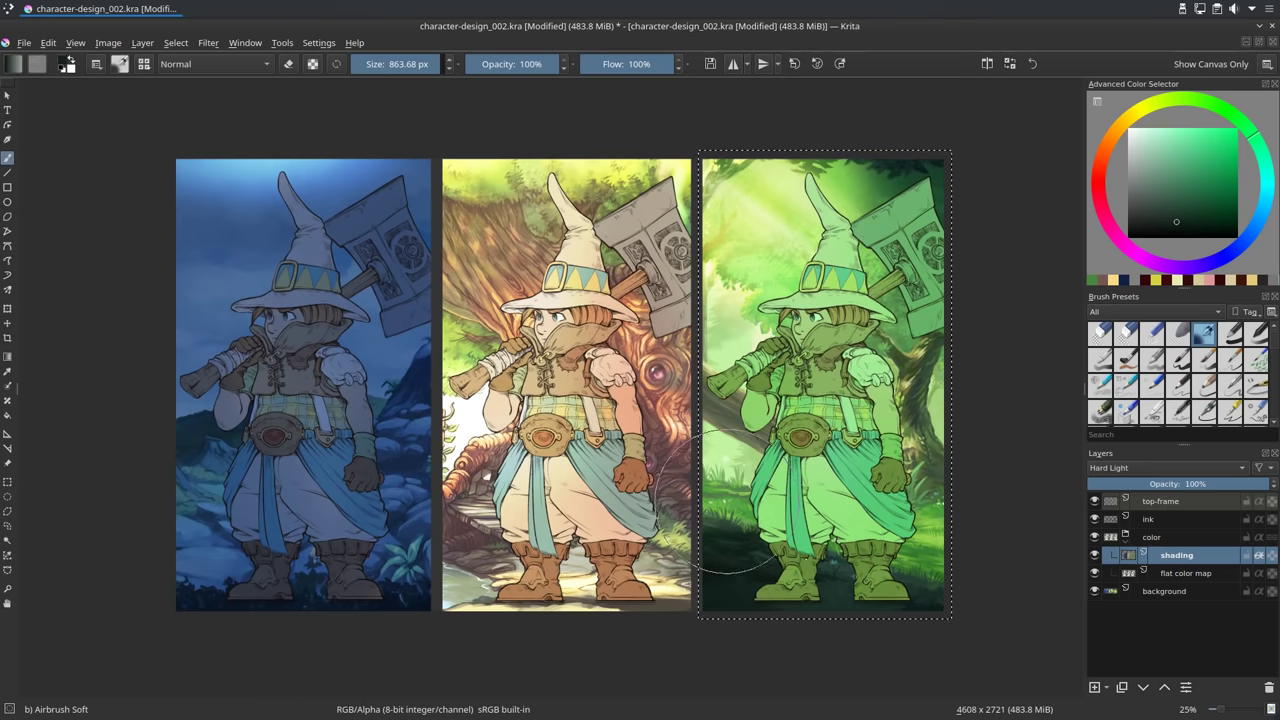
pyautogui.moveTo(729, 498); pyautogui.dragTo(745, 547)
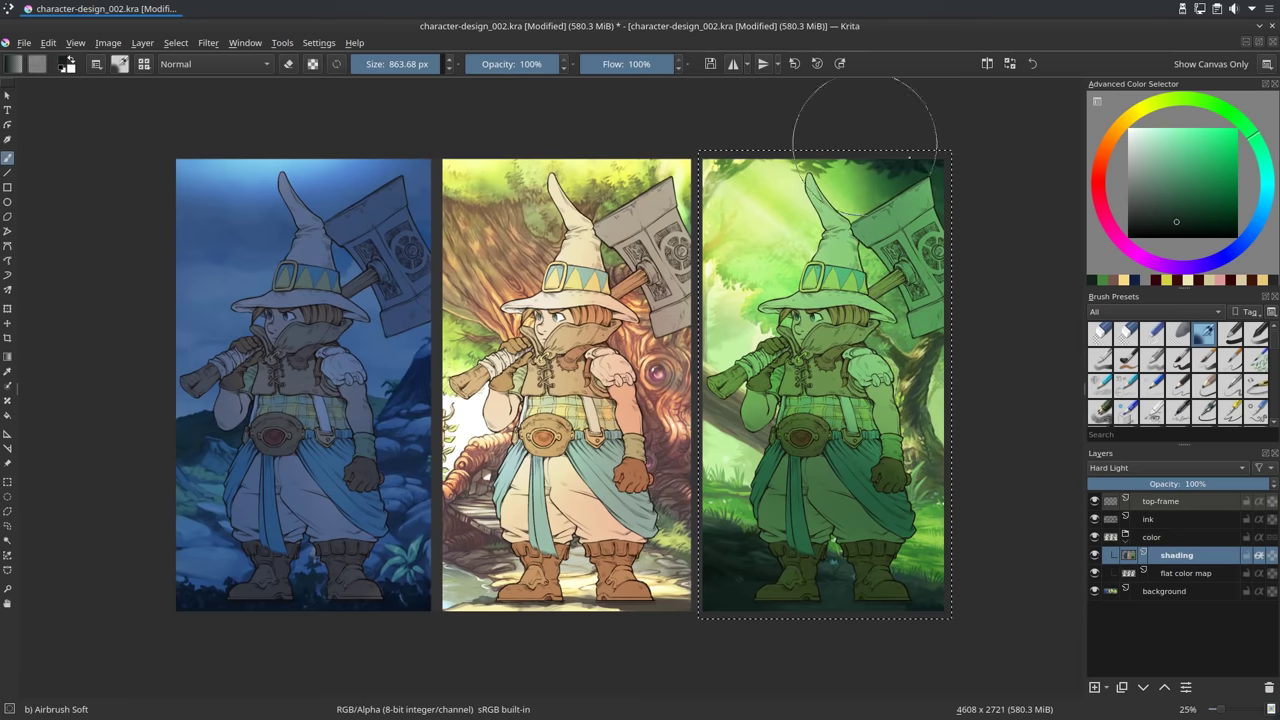
# Sample a pale yellow-green from the forest light, brighten the right character's hat, face and chest with it, and deselect the panel.
pyautogui.keyDown('ctrl'); pyautogui.click(742, 201); pyautogui.keyUp('ctrl')
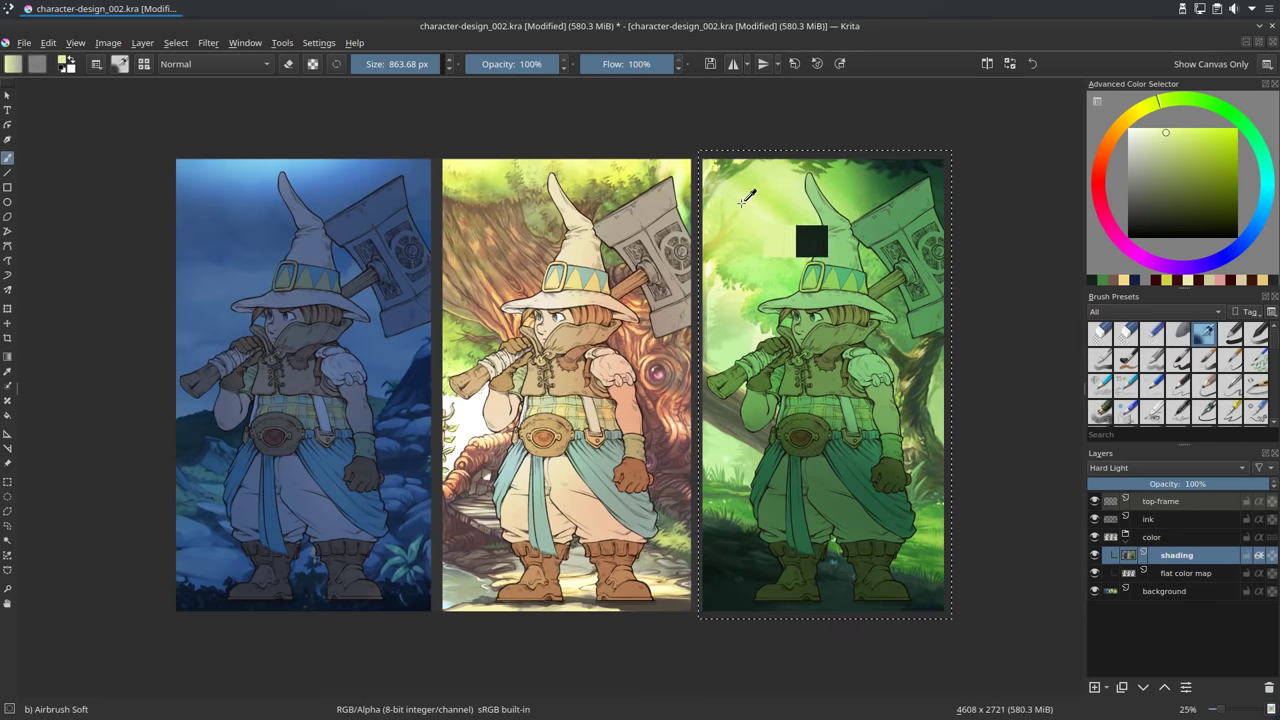
pyautogui.moveTo(783, 346); pyautogui.dragTo(796, 245)
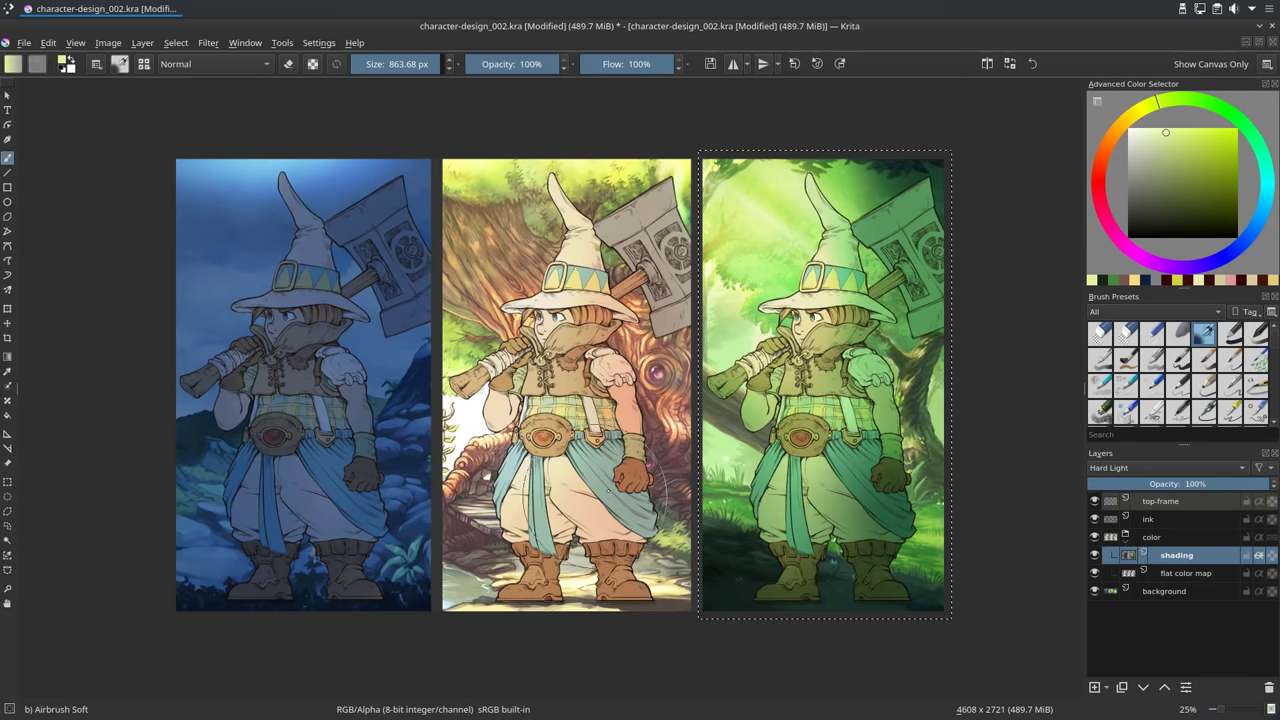
pyautogui.hotkey('ctrl', 'shift', 'a')
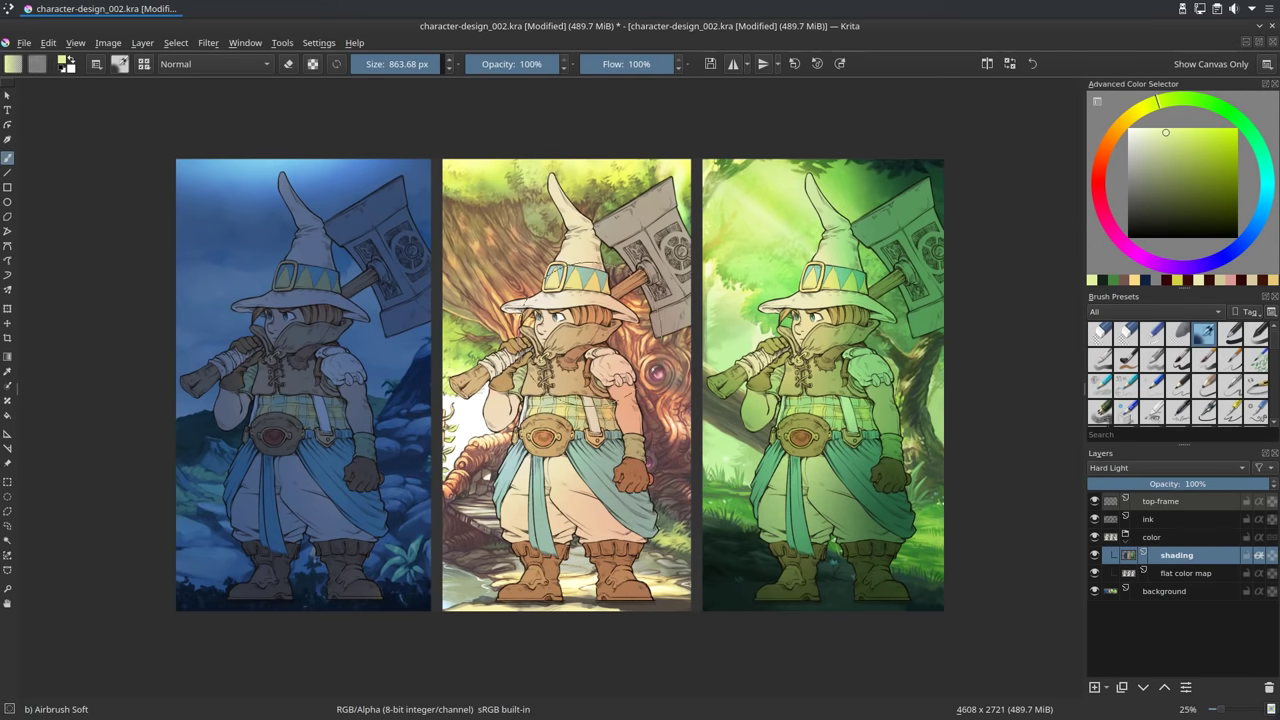
# Reduce the airbrush to 80.51 px and choose a light, slightly desaturated cyan-blue as the painting color.
pyautogui.moveTo(582, 344); pyautogui.dragTo(80, 275)
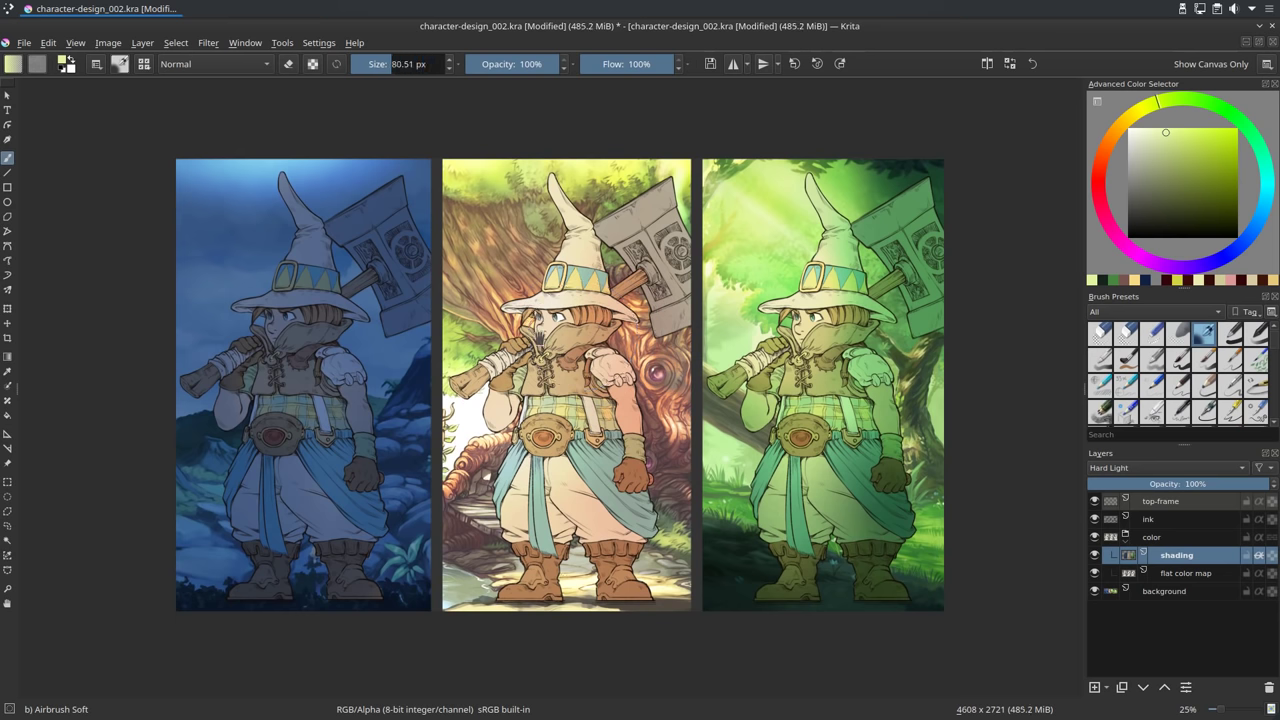
pyautogui.moveTo(539, 339)
pyautogui.mouseDown()
pyautogui.moveTo(623, 345)
pyautogui.moveTo(570, 338)
pyautogui.mouseUp()
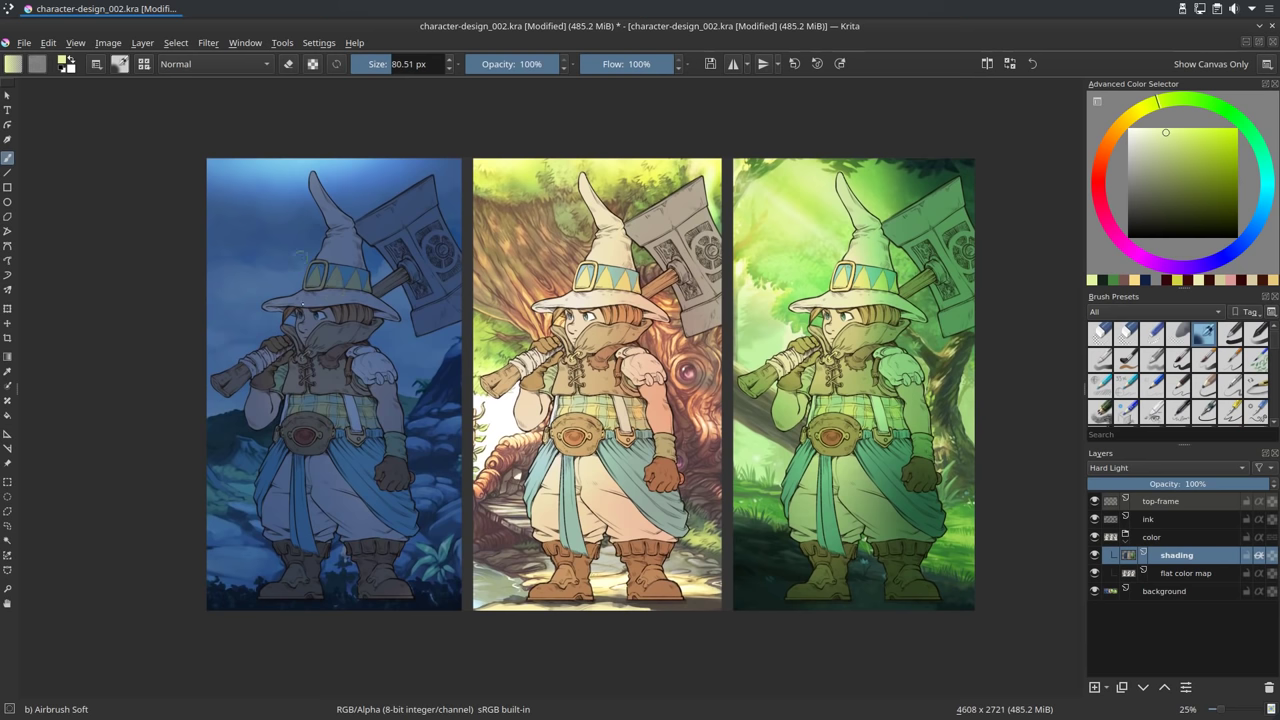
pyautogui.moveTo(1161, 101); pyautogui.dragTo(1260, 181)
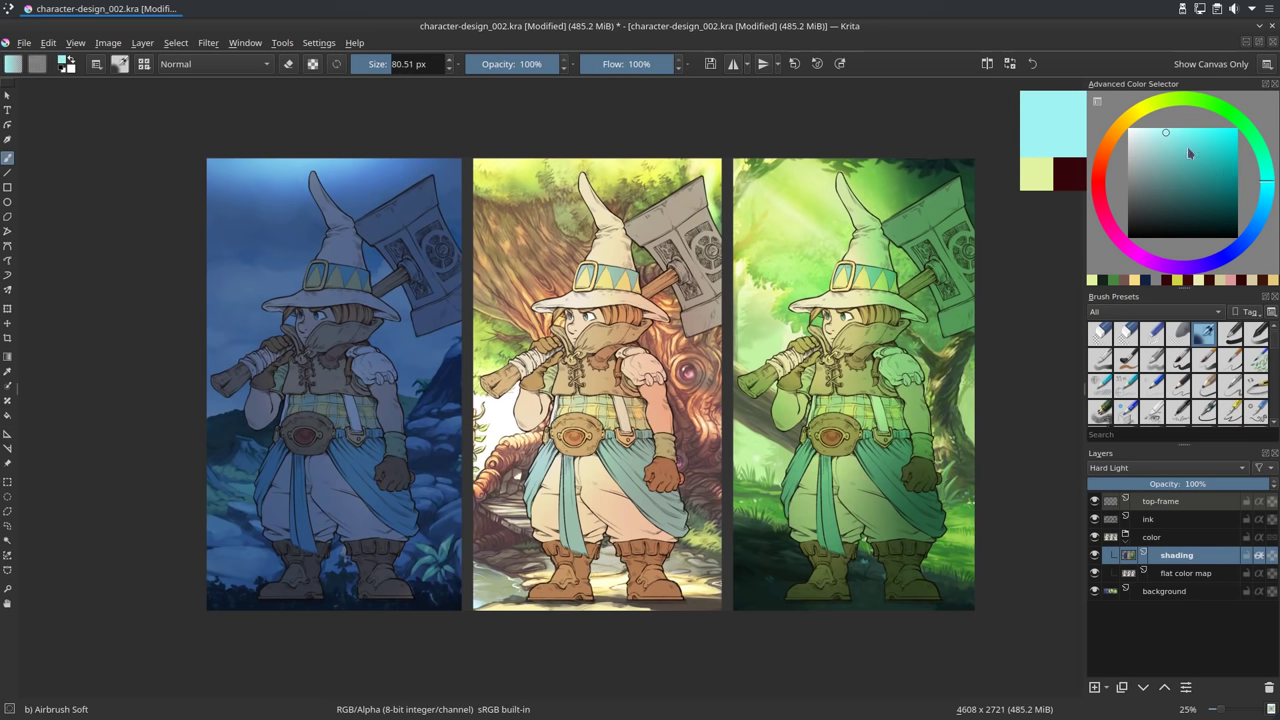
pyautogui.click(1165, 145)
pyautogui.click(1166, 151)
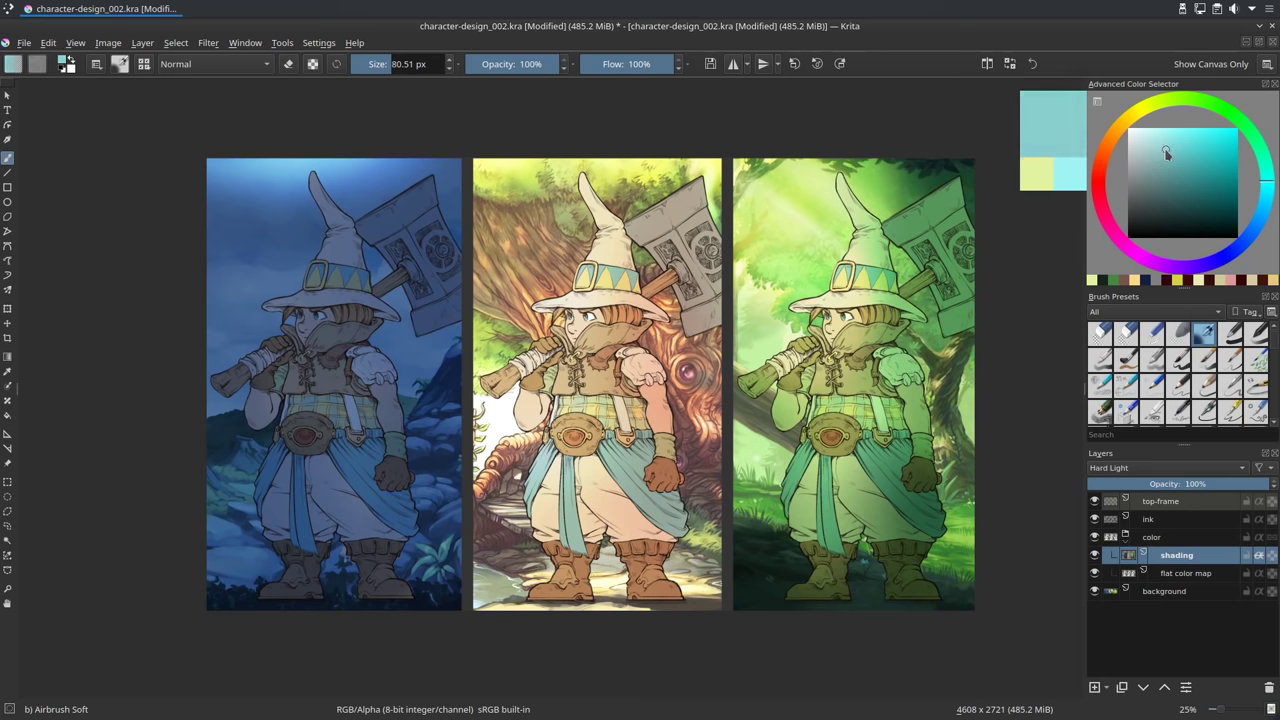
pyautogui.click(1169, 148)
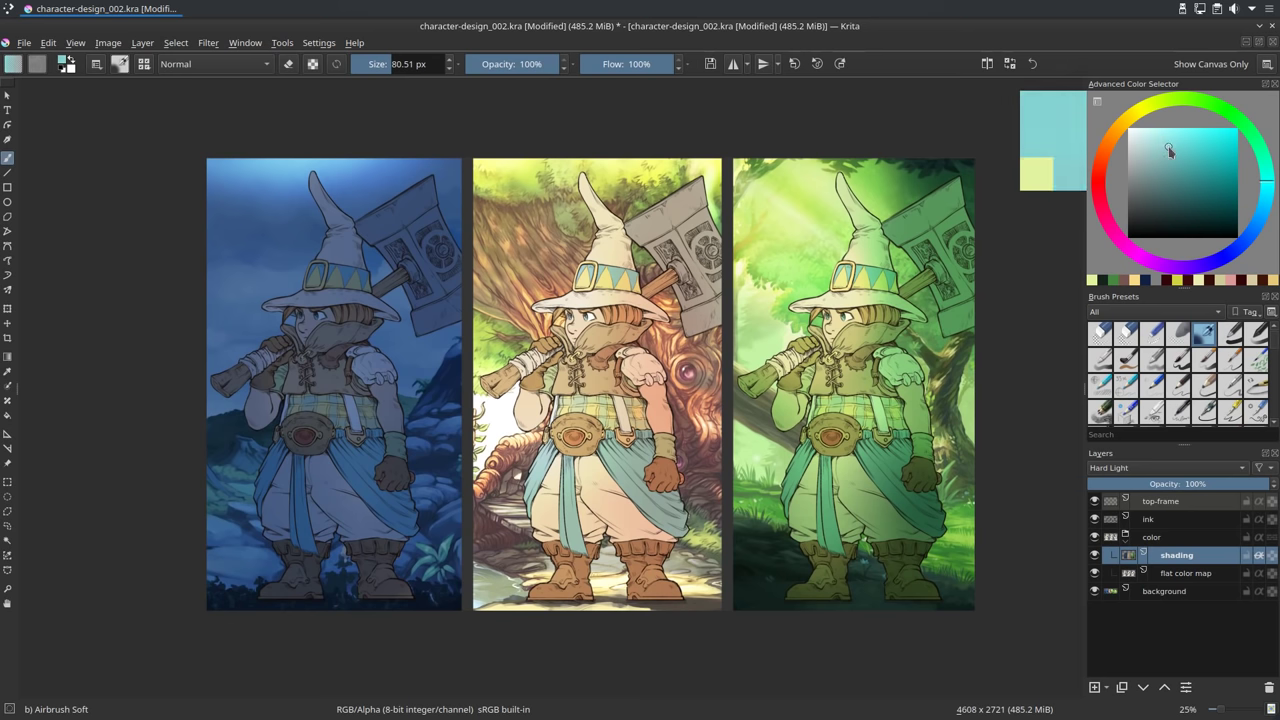
pyautogui.click(1258, 195)
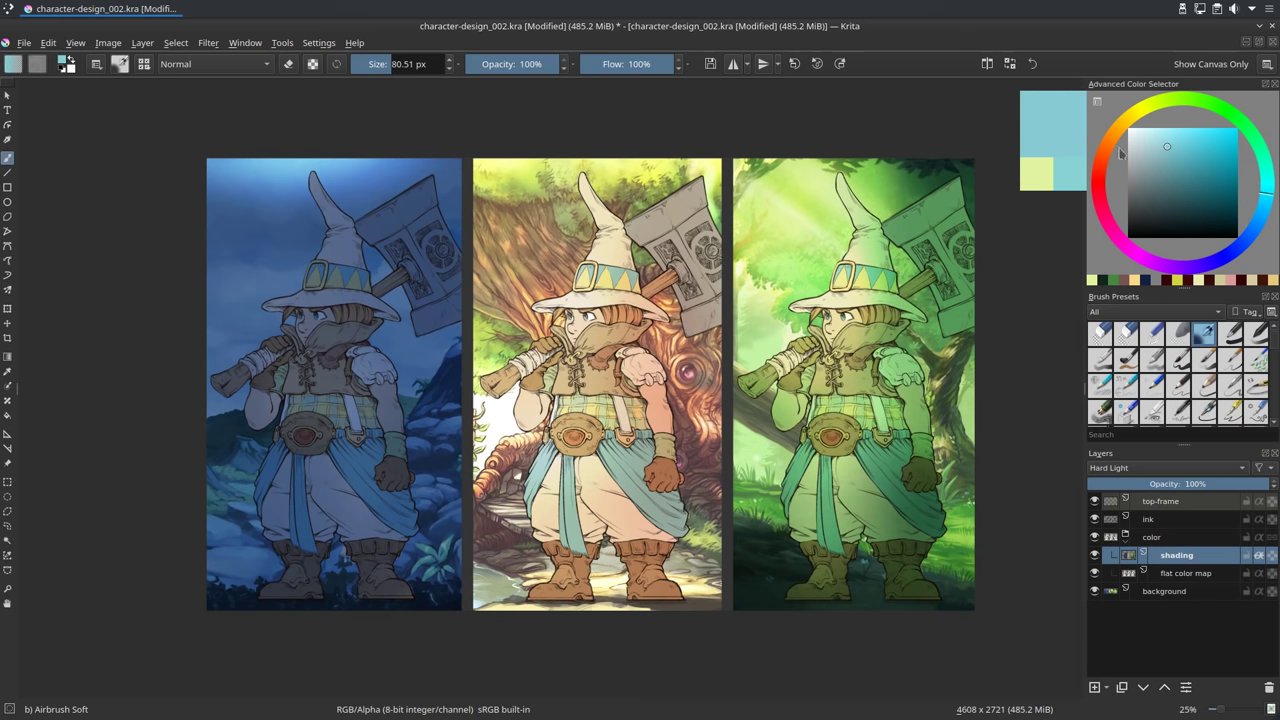
# Airbrush cyan-blue highlights on the left character's hat brim, hat cone and hammer head, enlarging the brush to 149.74 px for the cone.
pyautogui.moveTo(284, 303)
pyautogui.mouseDown()
pyautogui.moveTo(331, 297)
pyautogui.moveTo(312, 302)
pyautogui.mouseUp()
pyautogui.moveTo(299, 302)
pyautogui.mouseDown()
pyautogui.moveTo(350, 296)
pyautogui.moveTo(307, 297)
pyautogui.moveTo(366, 318)
pyautogui.moveTo(275, 287)
pyautogui.moveTo(363, 310)
pyautogui.moveTo(317, 255)
pyautogui.moveTo(329, 275)
pyautogui.moveTo(357, 273)
pyautogui.moveTo(309, 270)
pyautogui.moveTo(359, 285)
pyautogui.moveTo(305, 272)
pyautogui.moveTo(374, 287)
pyautogui.mouseUp()
pyautogui.press(']')
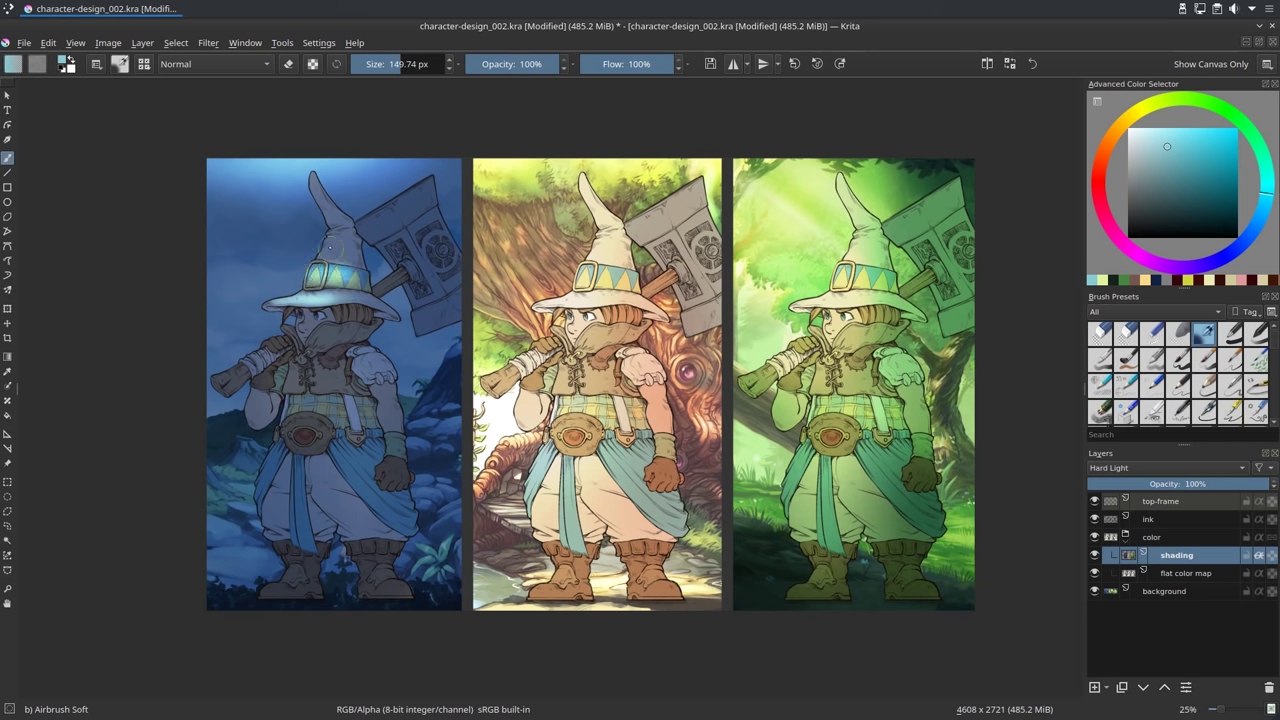
pyautogui.moveTo(330, 244); pyautogui.dragTo(336, 256)
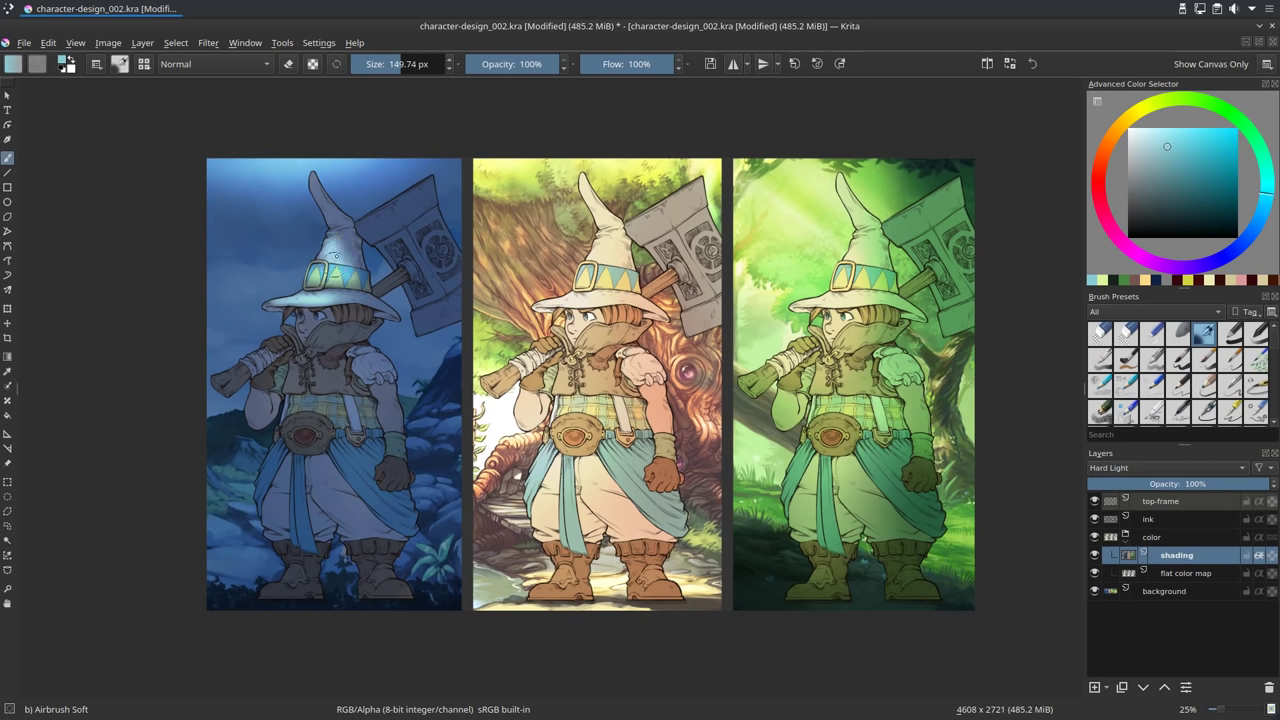
pyautogui.moveTo(322, 171); pyautogui.dragTo(319, 175)
pyautogui.moveTo(375, 221); pyautogui.dragTo(452, 231)
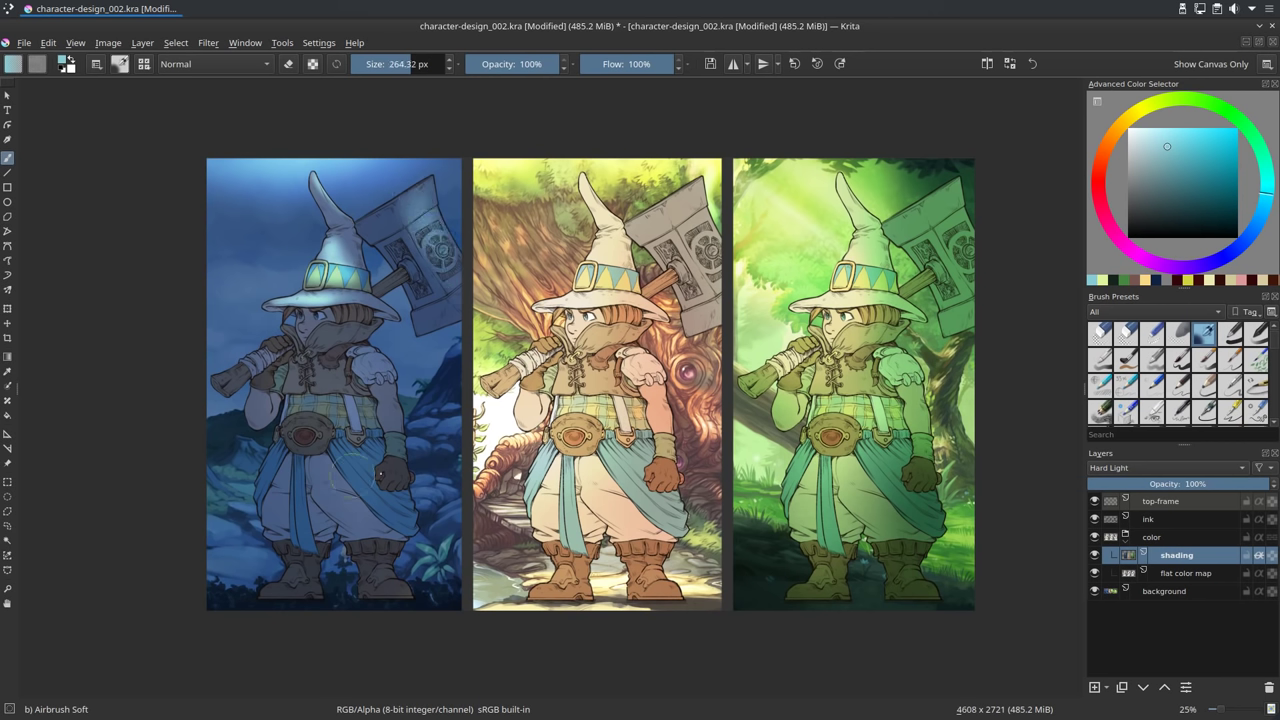
# Airbrush cyan-blue light on the left character's torso, puffed sleeve and hammer handle, using a 165.41 px brush for the sleeve.
pyautogui.moveTo(330, 380)
pyautogui.mouseDown()
pyautogui.moveTo(292, 380)
pyautogui.moveTo(330, 386)
pyautogui.moveTo(293, 408)
pyautogui.moveTo(351, 418)
pyautogui.moveTo(363, 439)
pyautogui.moveTo(357, 450)
pyautogui.moveTo(273, 396)
pyautogui.moveTo(306, 432)
pyautogui.mouseUp()
pyautogui.press('[')
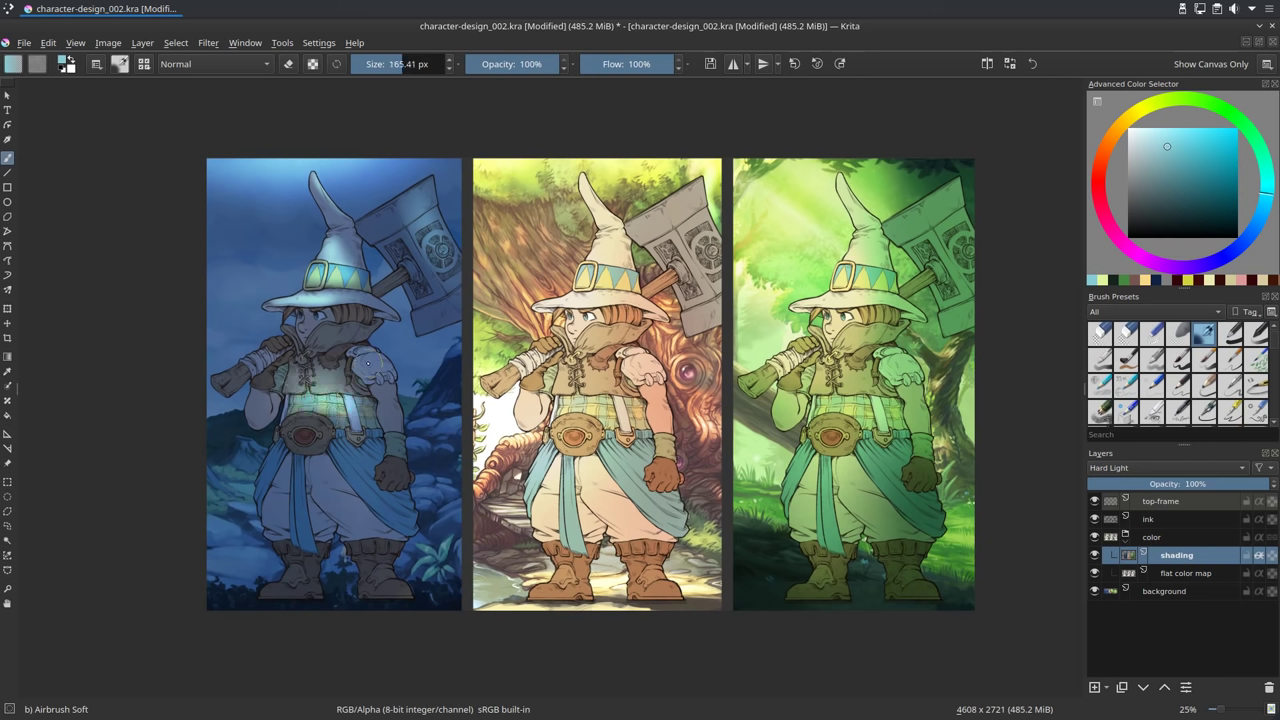
pyautogui.moveTo(376, 385)
pyautogui.mouseDown()
pyautogui.moveTo(366, 358)
pyautogui.moveTo(386, 374)
pyautogui.mouseUp()
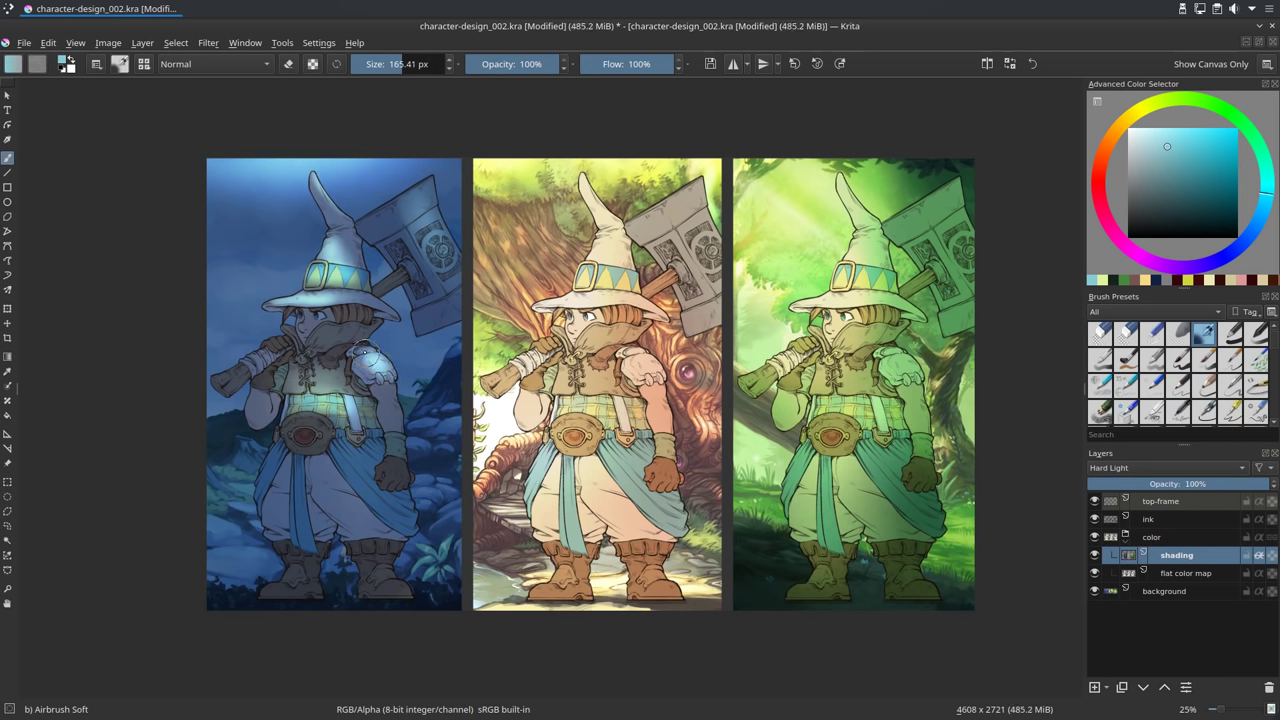
pyautogui.moveTo(271, 344)
pyautogui.mouseDown()
pyautogui.moveTo(230, 344)
pyautogui.moveTo(284, 340)
pyautogui.moveTo(207, 380)
pyautogui.moveTo(219, 379)
pyautogui.mouseUp()
pyautogui.press('[')
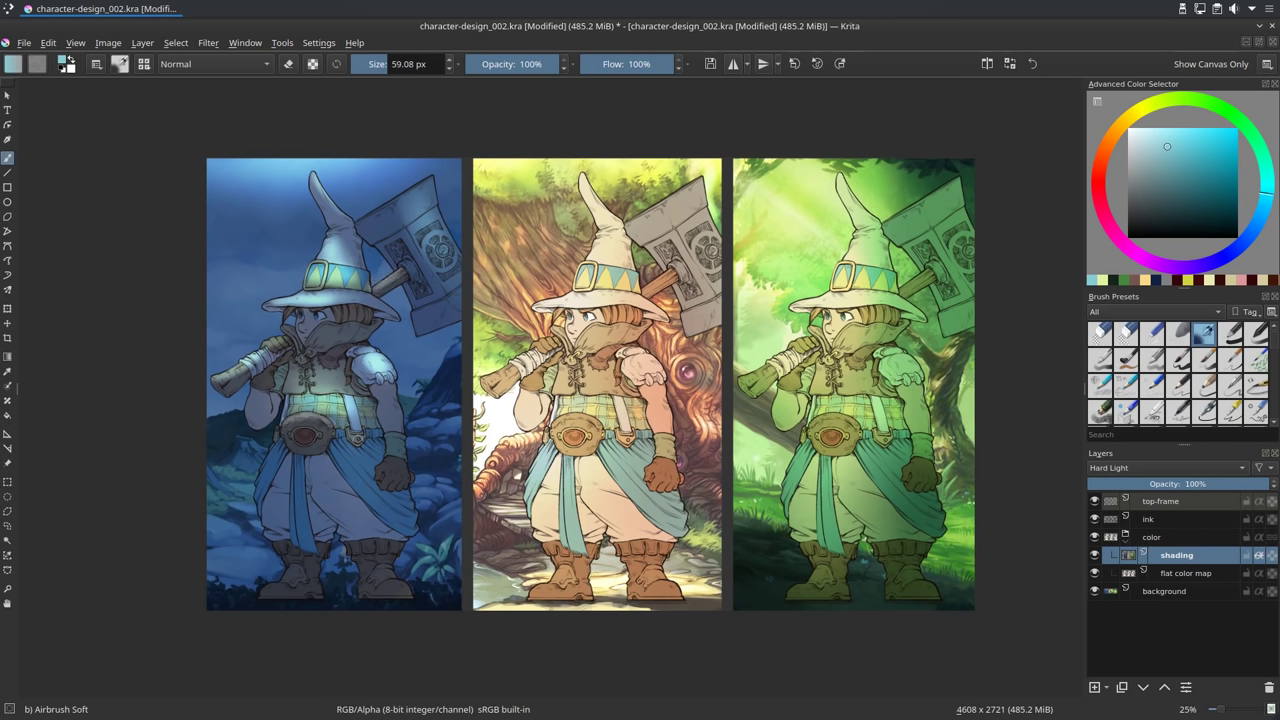
# Airbrush cyan-blue light on the left character's trousers at 243.48 px, and on the forearm, glove and belt at 118.38 px.
pyautogui.moveTo(304, 481)
pyautogui.mouseDown()
pyautogui.moveTo(333, 505)
pyautogui.moveTo(308, 487)
pyautogui.moveTo(326, 499)
pyautogui.moveTo(323, 477)
pyautogui.moveTo(364, 534)
pyautogui.mouseUp()
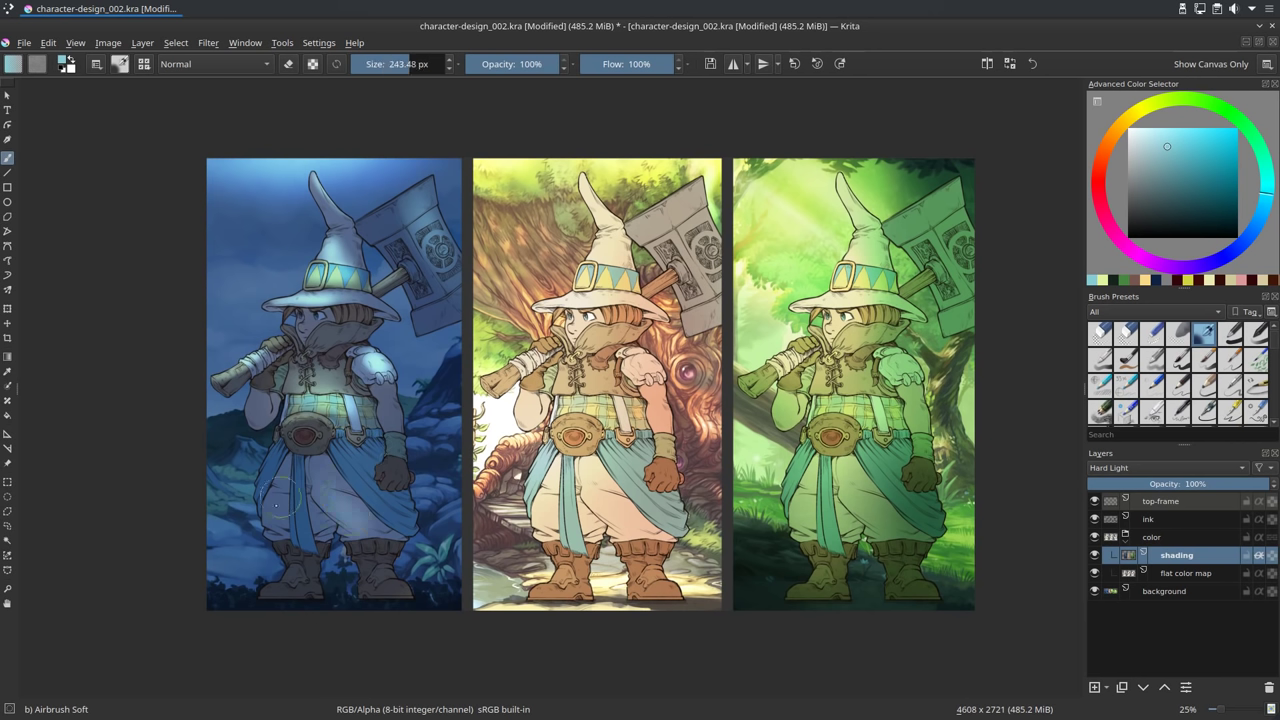
pyautogui.press('[')
pyautogui.press('[')
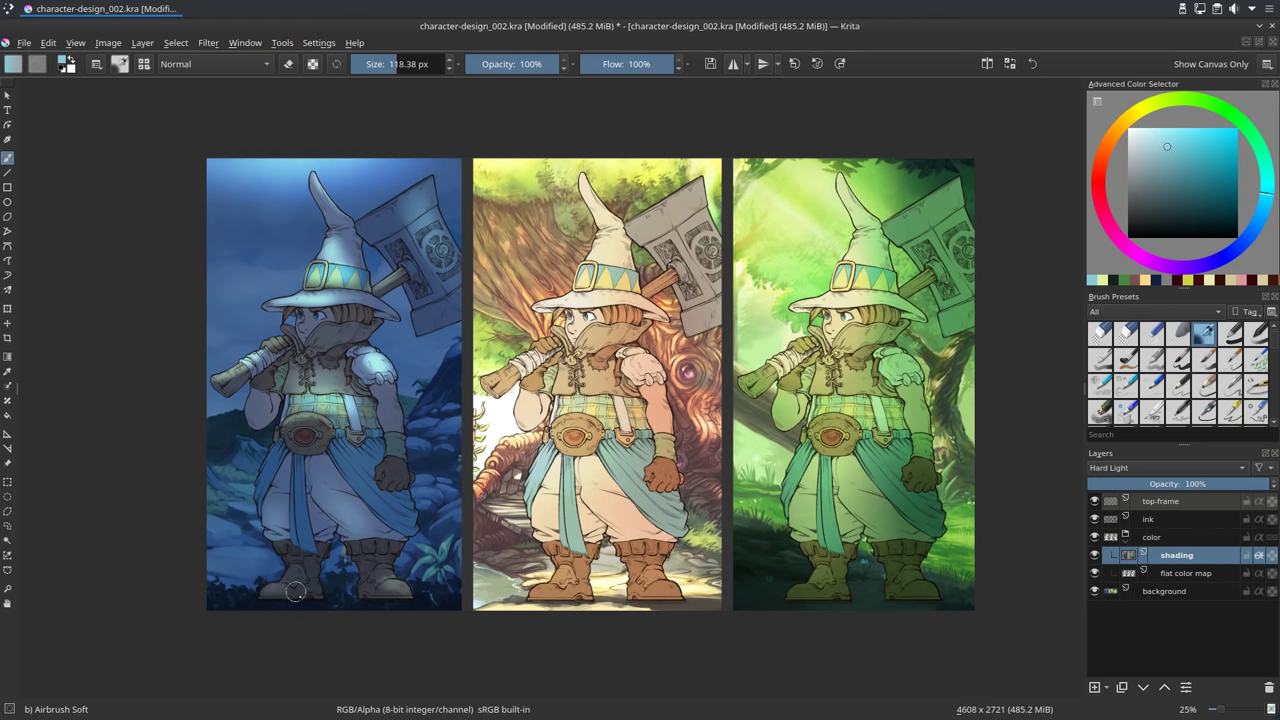
pyautogui.moveTo(393, 417); pyautogui.dragTo(407, 469)
pyautogui.moveTo(287, 422); pyautogui.dragTo(337, 437)
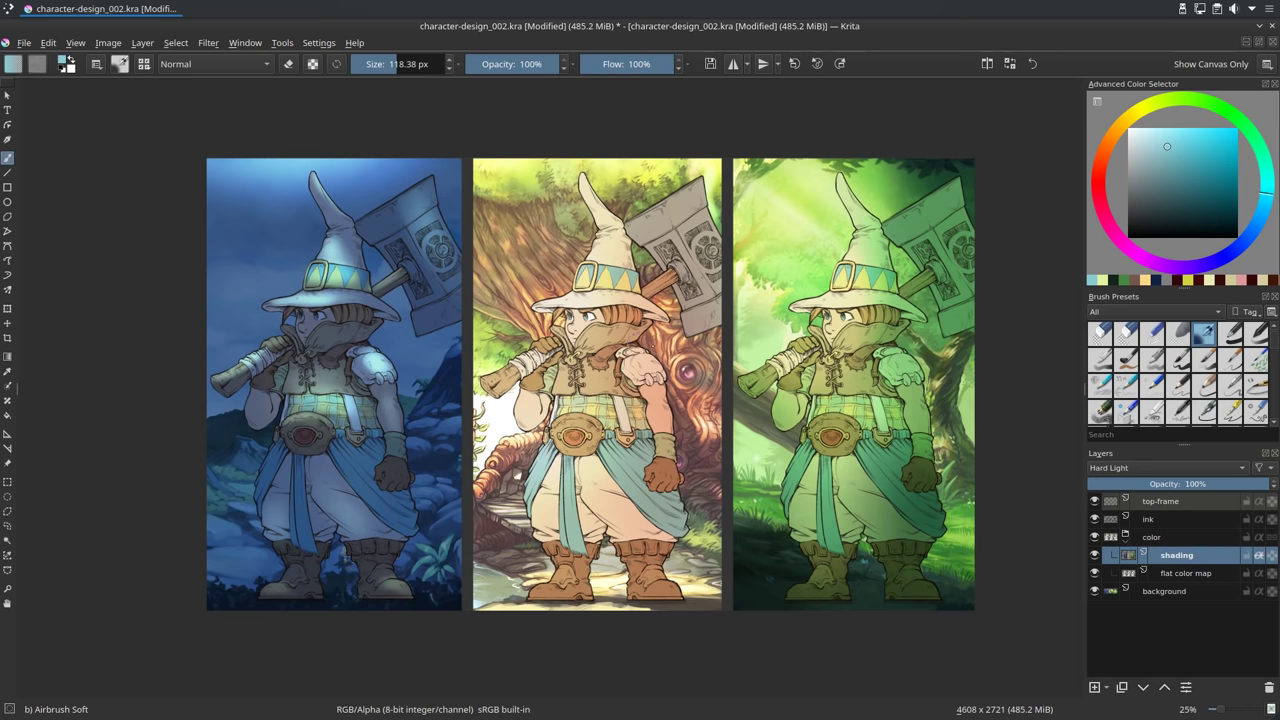
# Sample a pale yellow in the middle panel and airbrush highlights on its character's sleeve, arm, glove and hammer handle.
pyautogui.moveTo(682, 367); pyautogui.dragTo(630, 370)
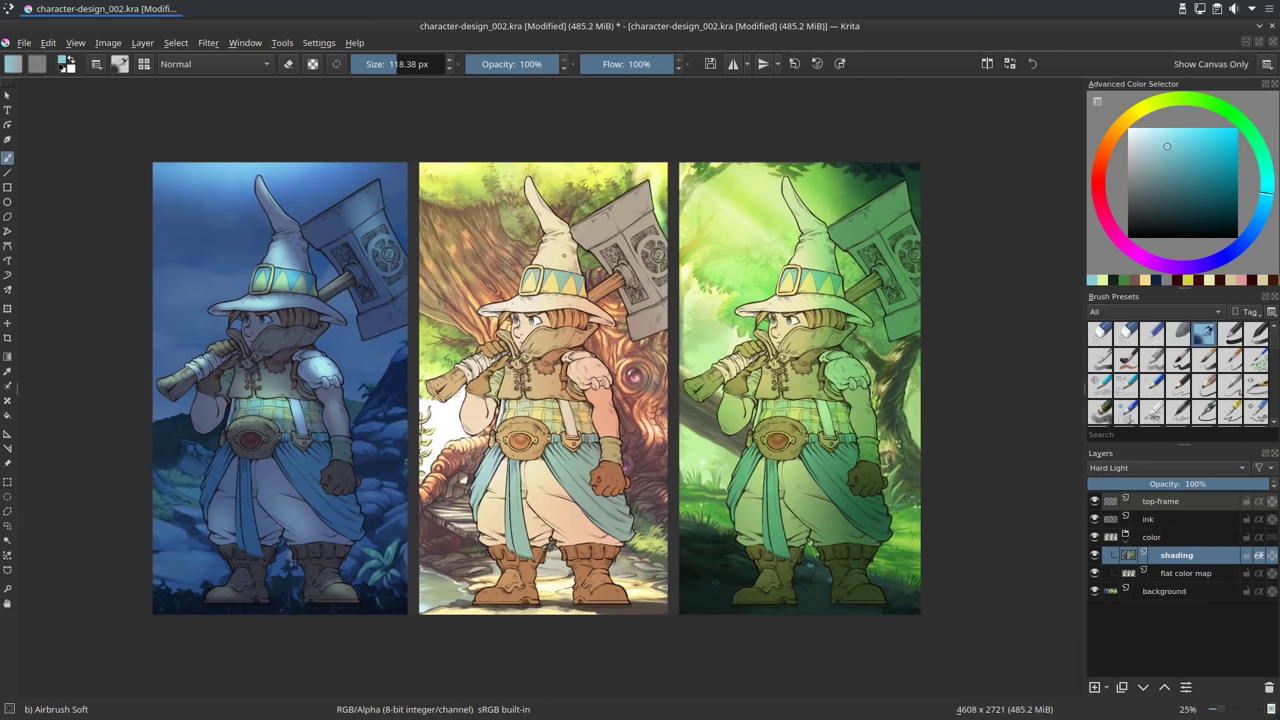
pyautogui.keyDown('ctrl'); pyautogui.click(566, 250); pyautogui.keyUp('ctrl')
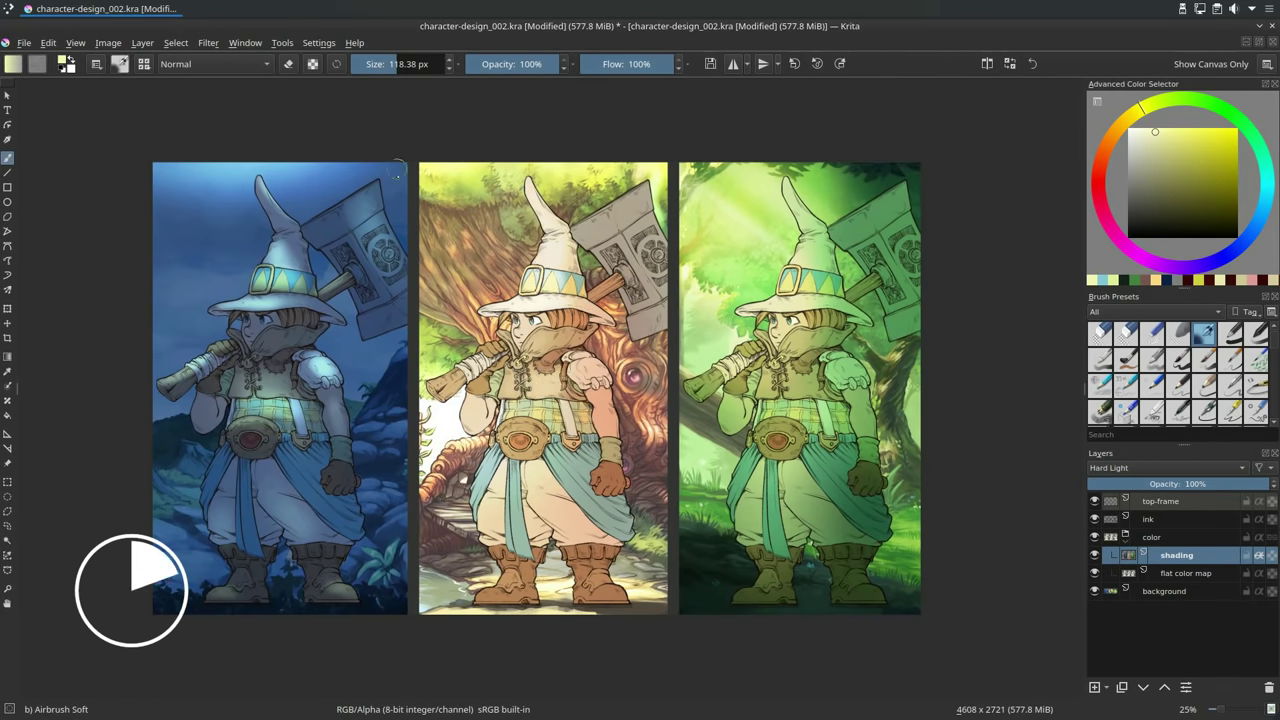
pyautogui.moveTo(575, 356)
pyautogui.mouseDown()
pyautogui.moveTo(600, 386)
pyautogui.moveTo(615, 488)
pyautogui.mouseUp()
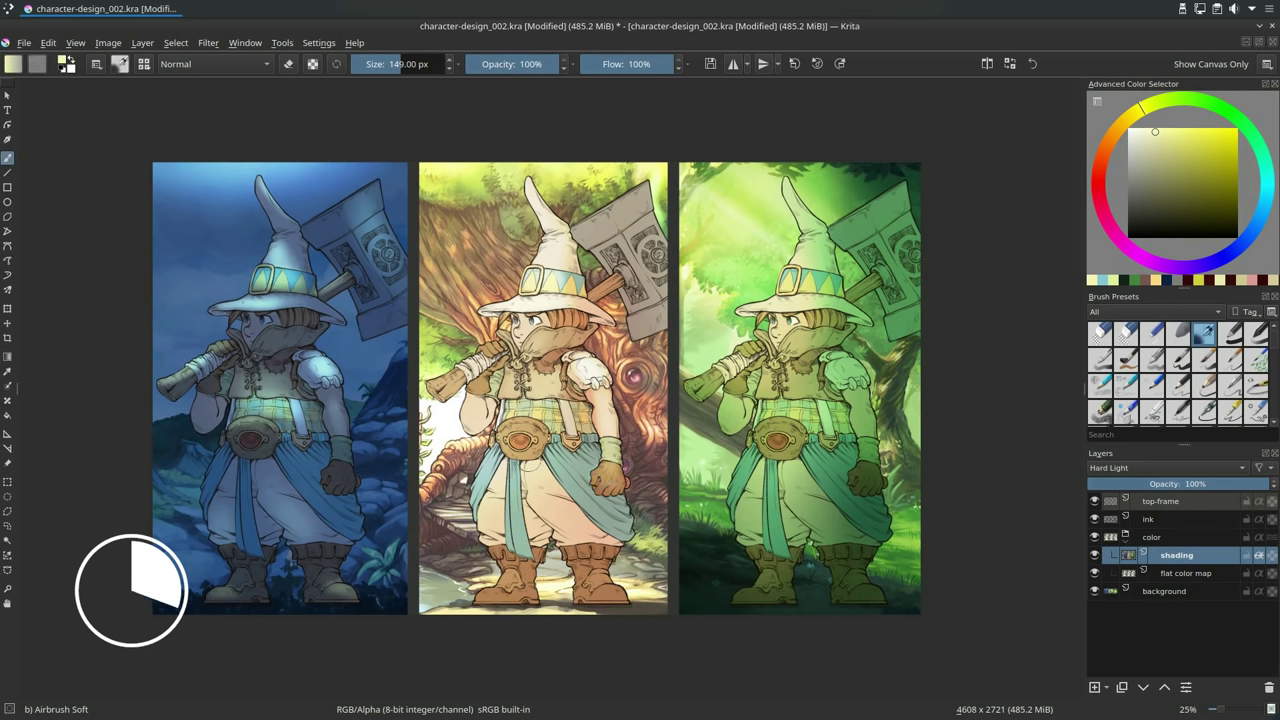
pyautogui.moveTo(476, 386)
pyautogui.mouseDown()
pyautogui.moveTo(477, 406)
pyautogui.moveTo(455, 377)
pyautogui.mouseUp()
# Airbrush pale yellow highlights on the middle character's trousers, belt, boots and chest.
pyautogui.moveTo(490, 486); pyautogui.dragTo(492, 530)
pyautogui.moveTo(541, 475)
pyautogui.mouseDown()
pyautogui.moveTo(580, 516)
pyautogui.moveTo(562, 456)
pyautogui.moveTo(574, 482)
pyautogui.mouseUp()
pyautogui.moveTo(572, 420); pyautogui.dragTo(536, 420)
pyautogui.moveTo(596, 582); pyautogui.dragTo(596, 590)
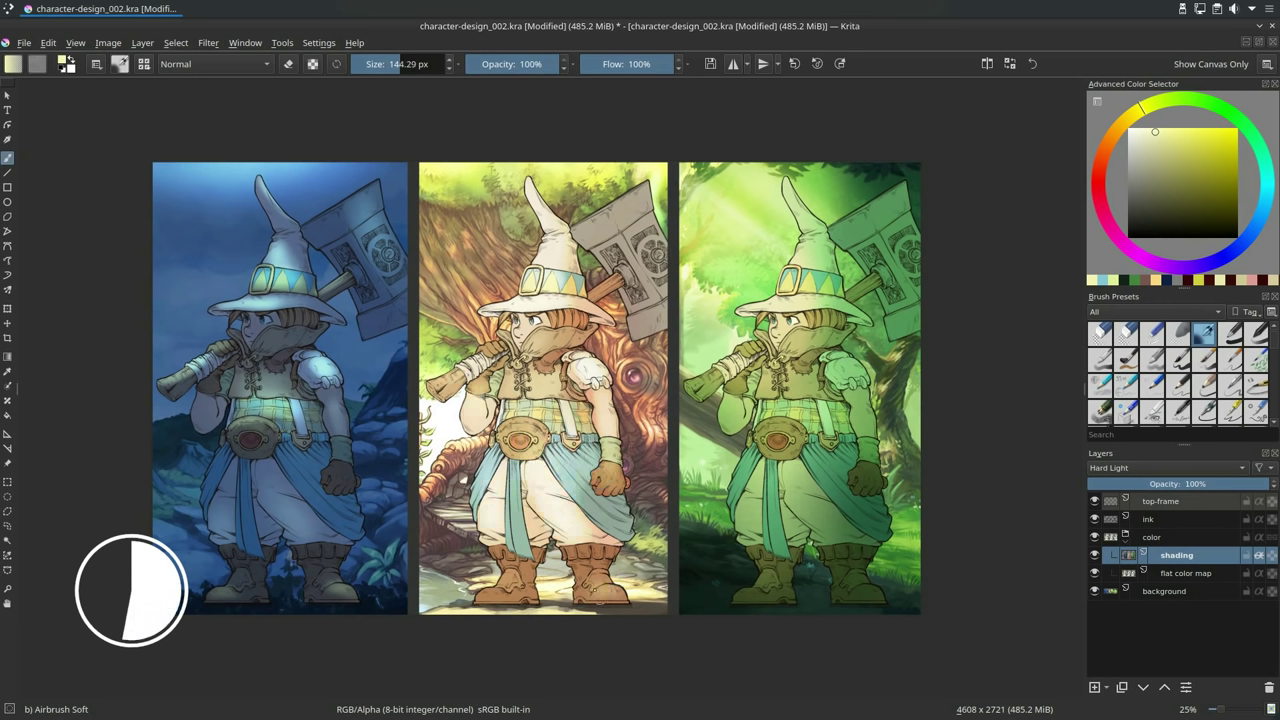
pyautogui.moveTo(482, 594)
pyautogui.mouseDown()
pyautogui.moveTo(524, 578)
pyautogui.moveTo(618, 578)
pyautogui.mouseUp()
pyautogui.moveTo(538, 370); pyautogui.dragTo(538, 392)
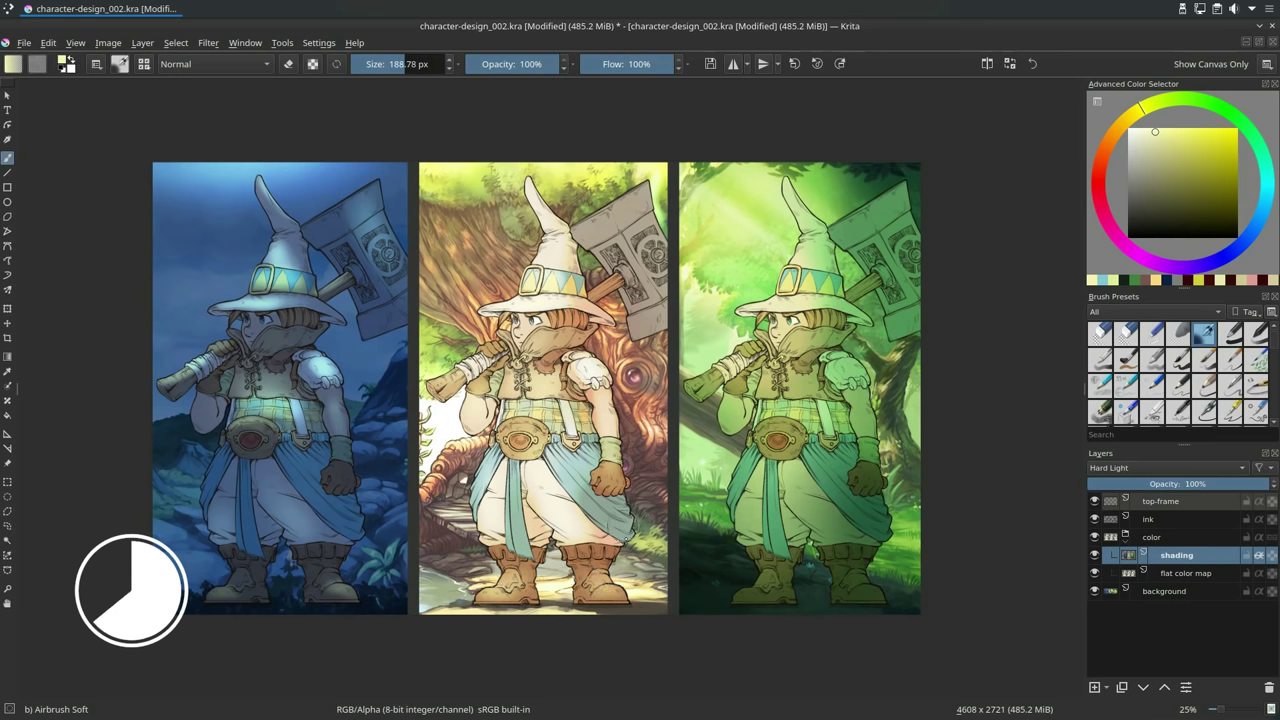
# Sample a light yellow-green from the forest background and airbrush highlights on the right character's hat and chest.
pyautogui.keyDown('ctrl'); pyautogui.click(711, 222); pyautogui.keyUp('ctrl')
pyautogui.moveTo(785, 229); pyautogui.dragTo(735, 229)
pyautogui.moveTo(812, 300)
pyautogui.mouseDown()
pyautogui.moveTo(826, 304)
pyautogui.moveTo(825, 283)
pyautogui.moveTo(801, 243)
pyautogui.mouseUp()
pyautogui.moveTo(802, 228); pyautogui.dragTo(795, 200)
pyautogui.moveTo(800, 376)
pyautogui.mouseDown()
pyautogui.moveTo(802, 388)
pyautogui.moveTo(850, 394)
pyautogui.moveTo(814, 408)
pyautogui.mouseUp()
# Sample a yellow-green from the right character and airbrush light on its torso, trousers, boots, hammer head and handle.
pyautogui.keyDown('ctrl'); pyautogui.click(800, 395); pyautogui.keyUp('ctrl')
pyautogui.moveTo(816, 398)
pyautogui.mouseDown()
pyautogui.moveTo(807, 449)
pyautogui.moveTo(822, 489)
pyautogui.moveTo(768, 500)
pyautogui.mouseUp()
pyautogui.moveTo(804, 470)
pyautogui.mouseDown()
pyautogui.moveTo(816, 520)
pyautogui.moveTo(868, 592)
pyautogui.mouseUp()
pyautogui.moveTo(748, 600); pyautogui.dragTo(772, 602)
pyautogui.moveTo(908, 288)
pyautogui.mouseDown()
pyautogui.moveTo(900, 212)
pyautogui.moveTo(908, 256)
pyautogui.mouseUp()
pyautogui.moveTo(963, 339); pyautogui.dragTo(946, 339)
pyautogui.moveTo(694, 383); pyautogui.dragTo(712, 375)
pyautogui.moveTo(857, 288); pyautogui.dragTo(869, 279)
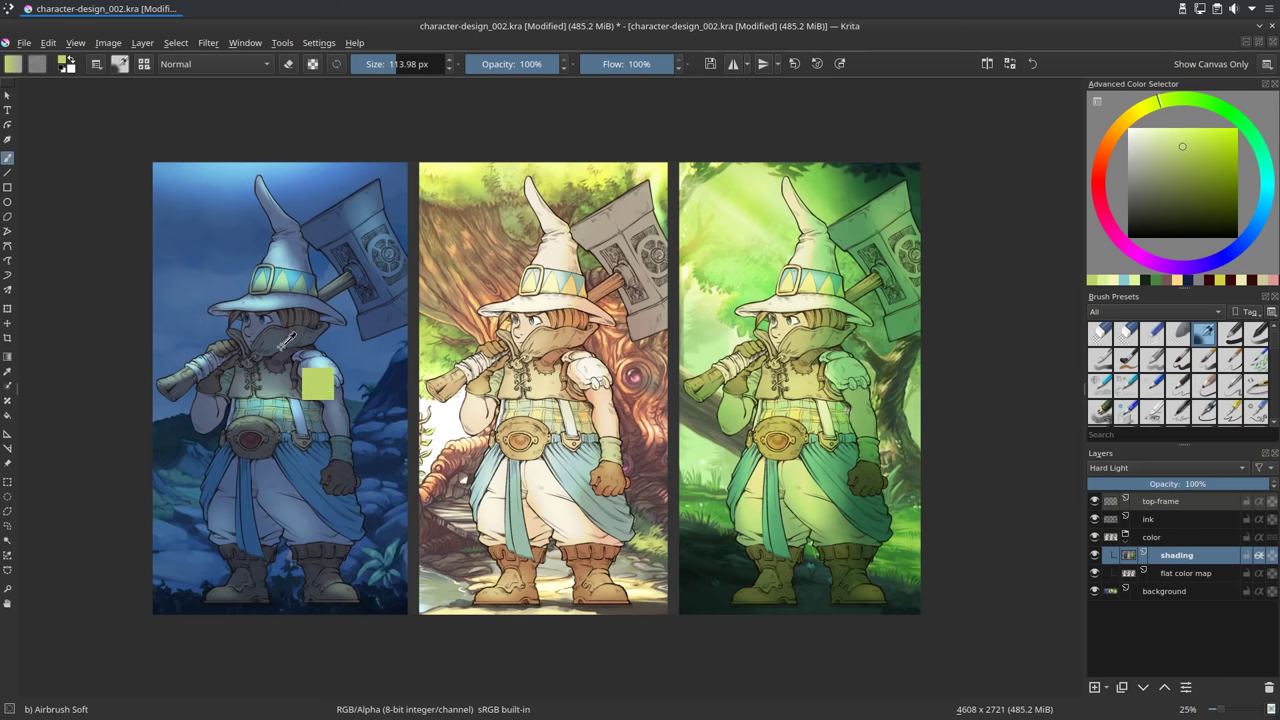
# Sample a blue from the night panel, shift it to a dark muted blue, and airbrush a shadow below the left character's collar.
pyautogui.moveTo(1176, 181); pyautogui.dragTo(1163, 201)
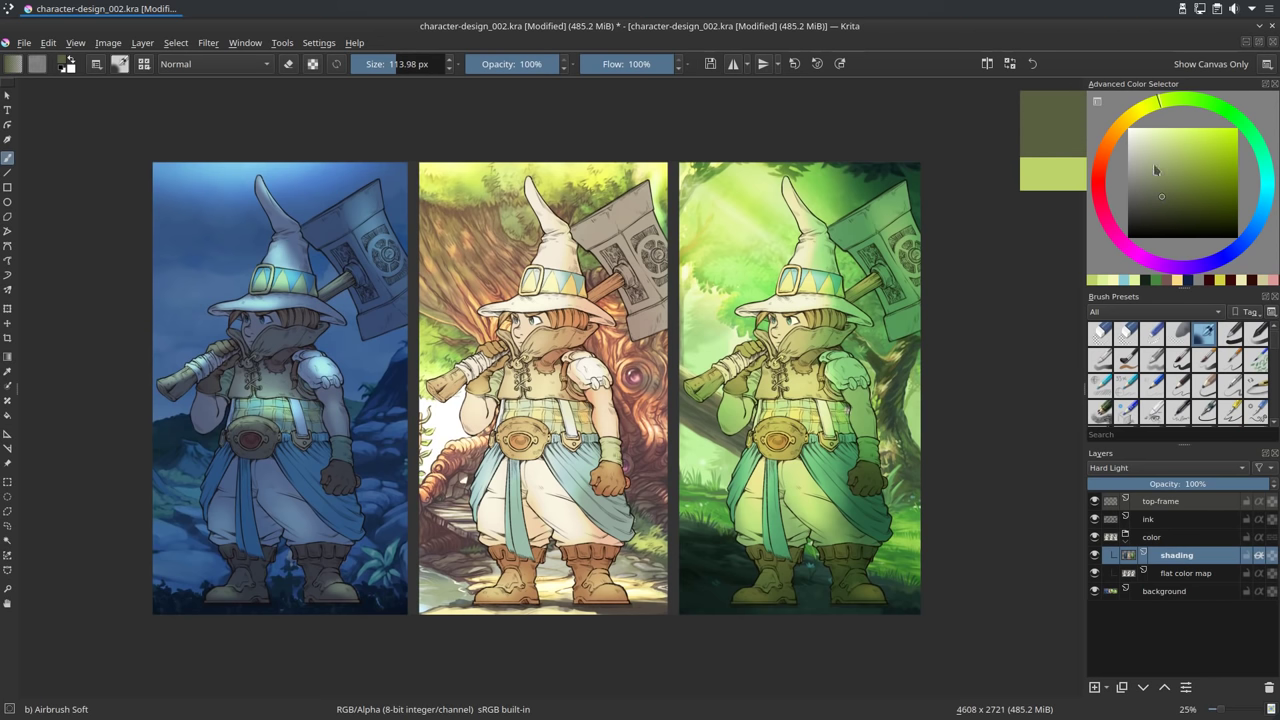
pyautogui.keyDown('ctrl'); pyautogui.click(397, 378); pyautogui.keyUp('ctrl')
pyautogui.moveTo(1190, 192); pyautogui.dragTo(1164, 201)
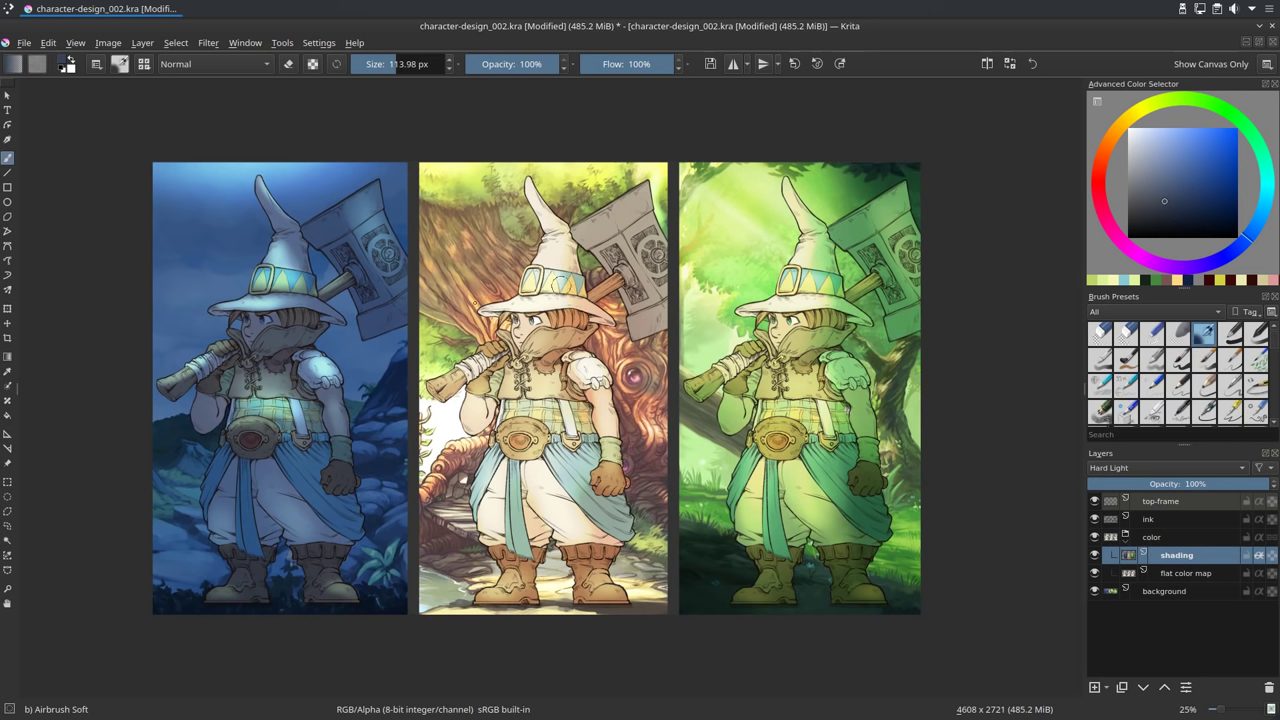
pyautogui.moveTo(274, 362)
pyautogui.mouseDown()
pyautogui.moveTo(252, 360)
pyautogui.moveTo(297, 358)
pyautogui.mouseUp()
# Darken the color to a deep navy and airbrush the shadow across the left character's upper chest beneath the collar.
pyautogui.click(1175, 216)
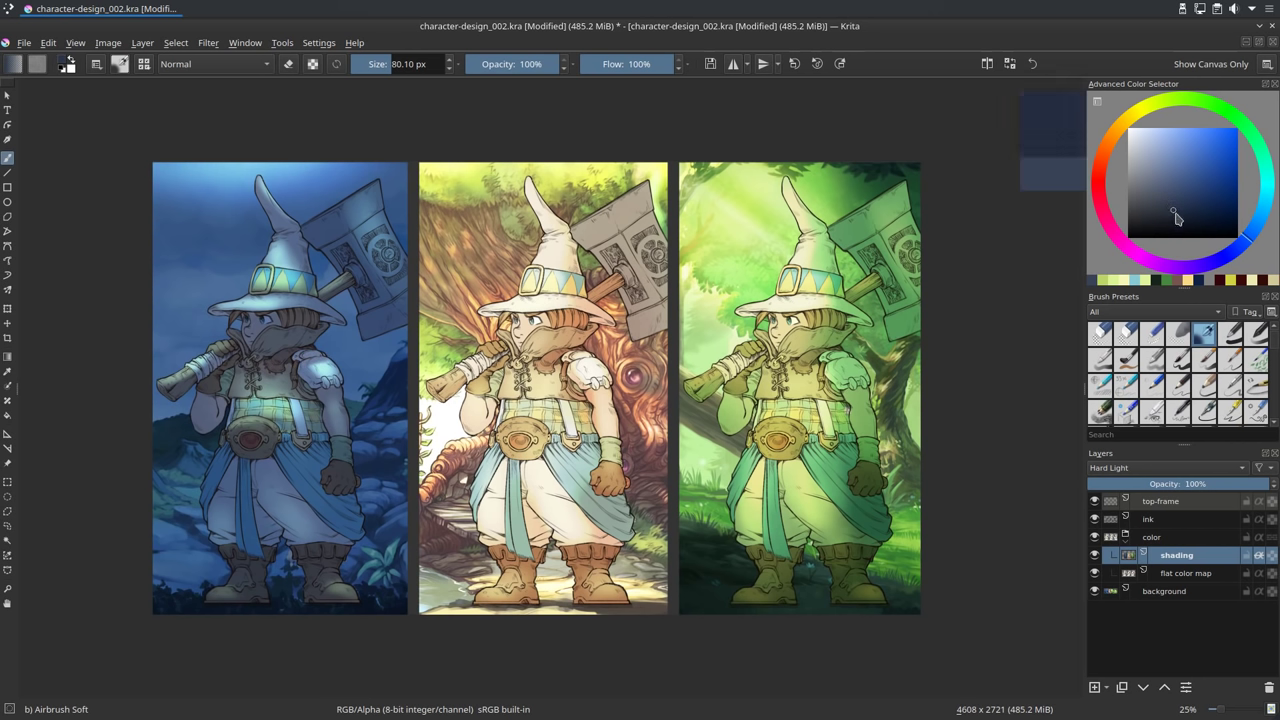
pyautogui.moveTo(259, 361)
pyautogui.mouseDown()
pyautogui.moveTo(281, 336)
pyautogui.moveTo(264, 357)
pyautogui.mouseUp()
pyautogui.moveTo(258, 360)
pyautogui.mouseDown()
pyautogui.moveTo(280, 332)
pyautogui.moveTo(258, 358)
pyautogui.moveTo(271, 367)
pyautogui.moveTo(315, 342)
pyautogui.mouseUp()
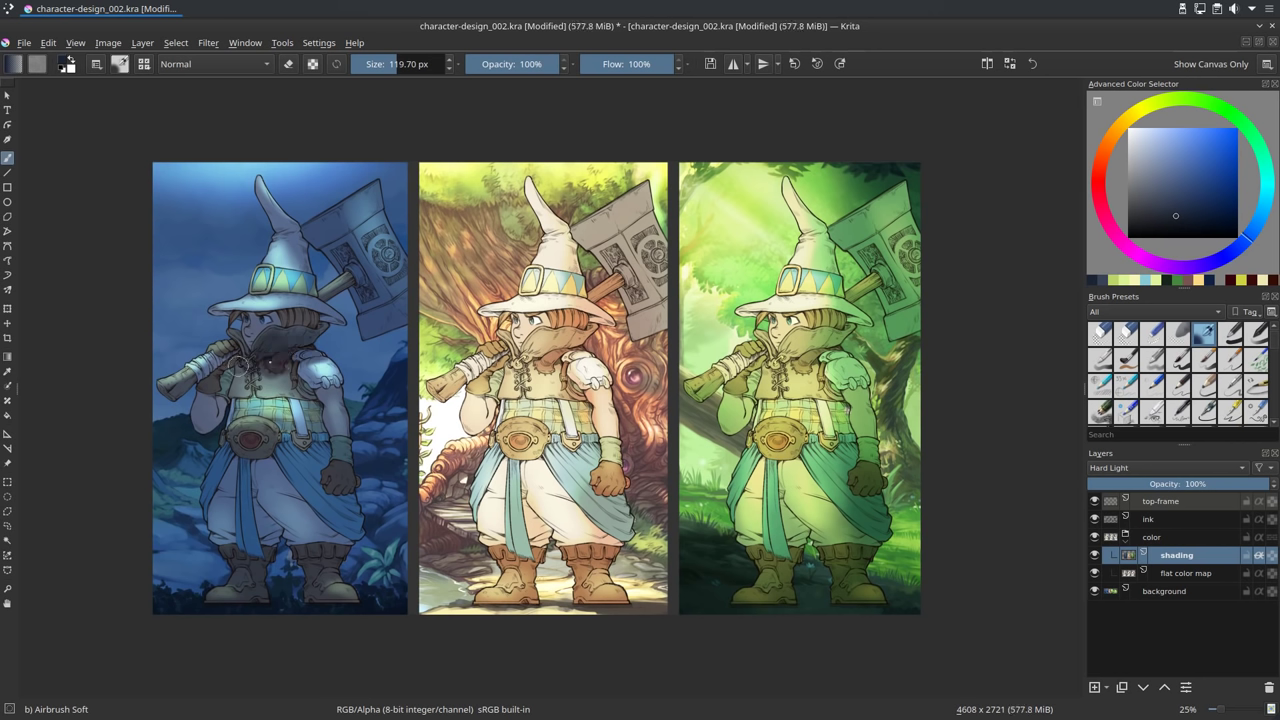
# Reduce the airbrush to 80.70 px and airbrush navy shadows around the left character's lowered glove and the drape beneath it.
pyautogui.press('[')
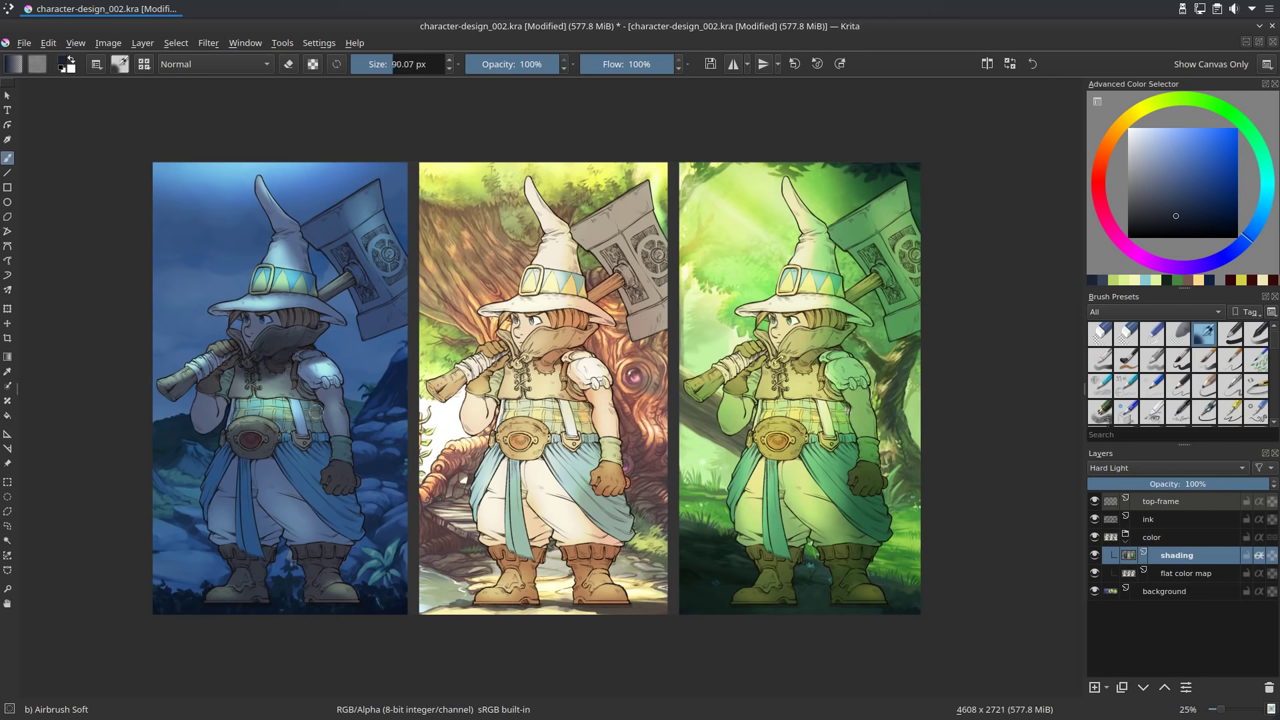
pyautogui.press('[')
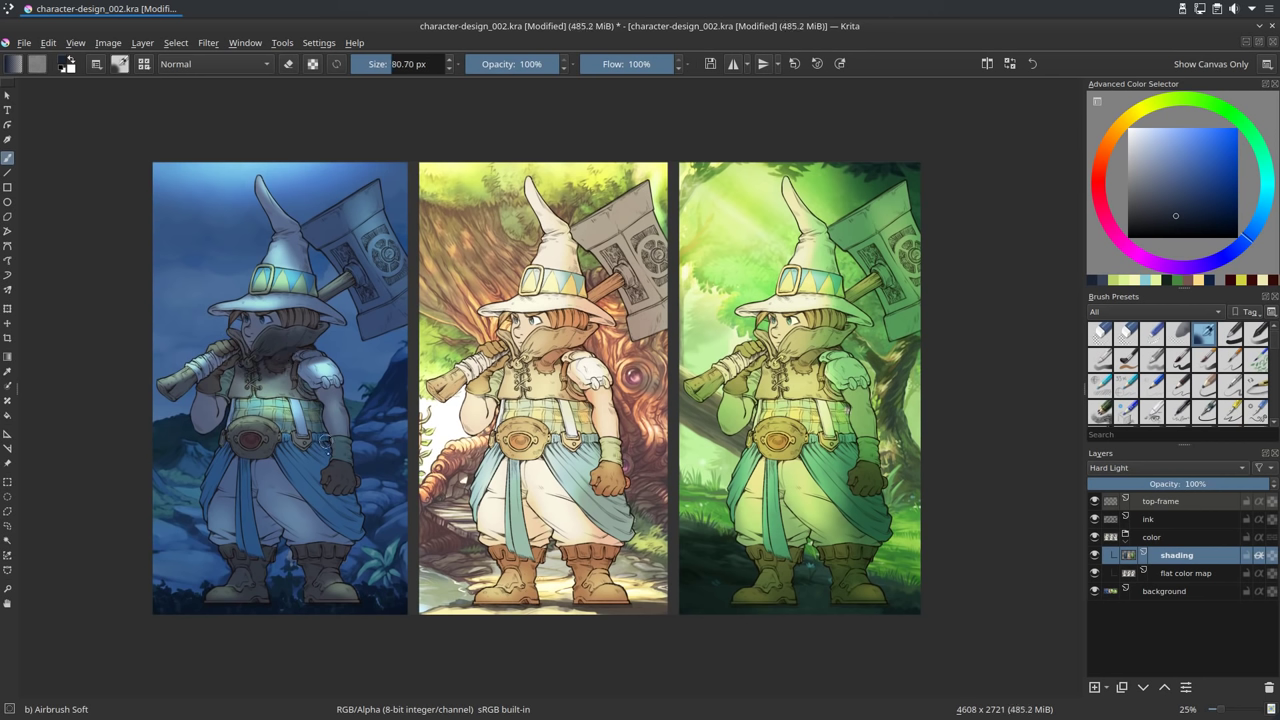
pyautogui.moveTo(321, 498); pyautogui.dragTo(361, 498)
pyautogui.moveTo(328, 484); pyautogui.dragTo(347, 509)
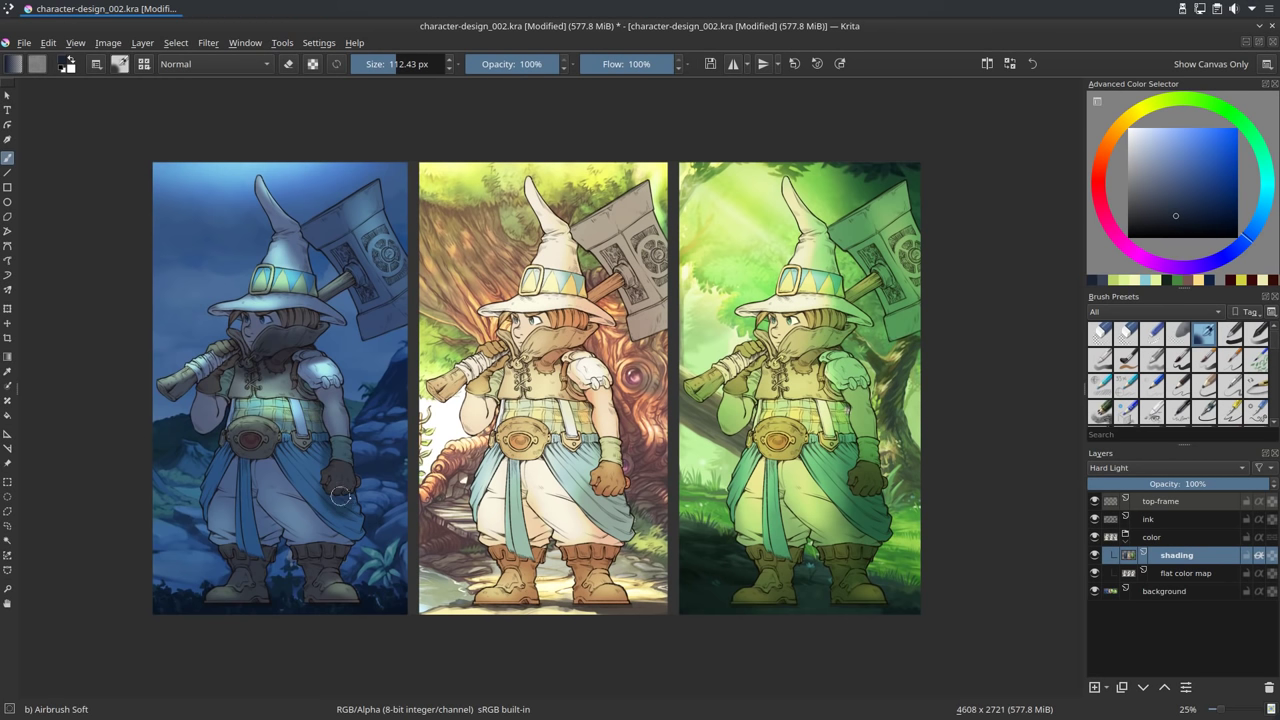
# Airbrush navy shadows down the left character's waist drape and trousers, enlarging the brush to 119.69 px.
pyautogui.press('[')
pyautogui.press('[')
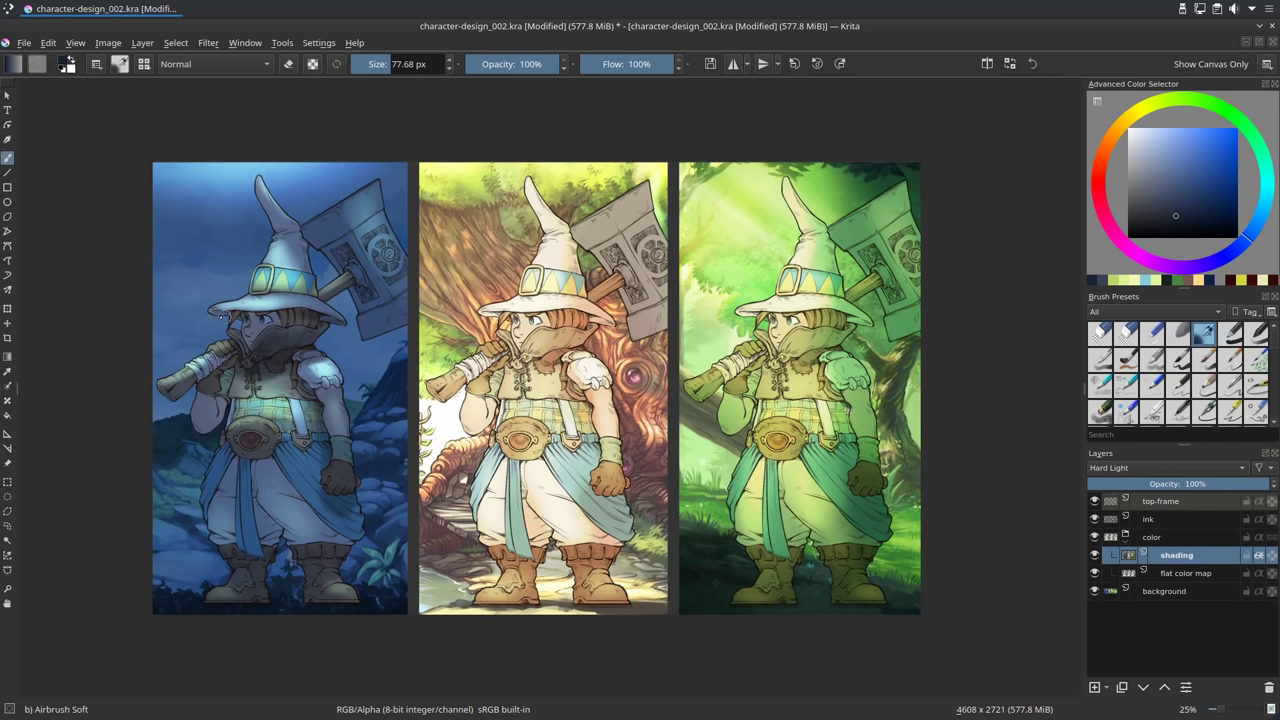
pyautogui.press(']')
pyautogui.press(']')
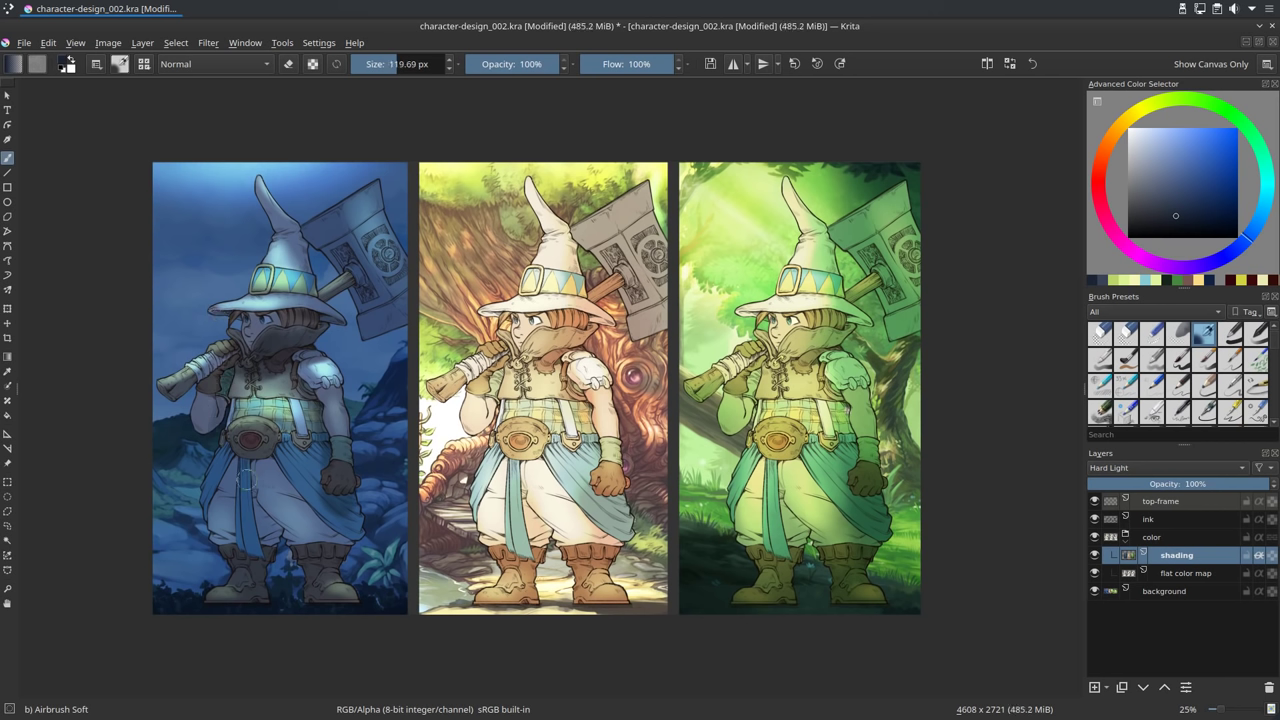
pyautogui.moveTo(247, 479)
pyautogui.keyDown('shift'); pyautogui.mouseDown()
pyautogui.moveTo(287, 479)
pyautogui.moveTo(257, 512)
pyautogui.mouseUp(); pyautogui.keyUp('shift')
pyautogui.moveTo(266, 459)
pyautogui.keyDown('shift'); pyautogui.mouseDown()
pyautogui.moveTo(244, 459)
pyautogui.moveTo(356, 545)
pyautogui.mouseUp(); pyautogui.keyUp('shift')
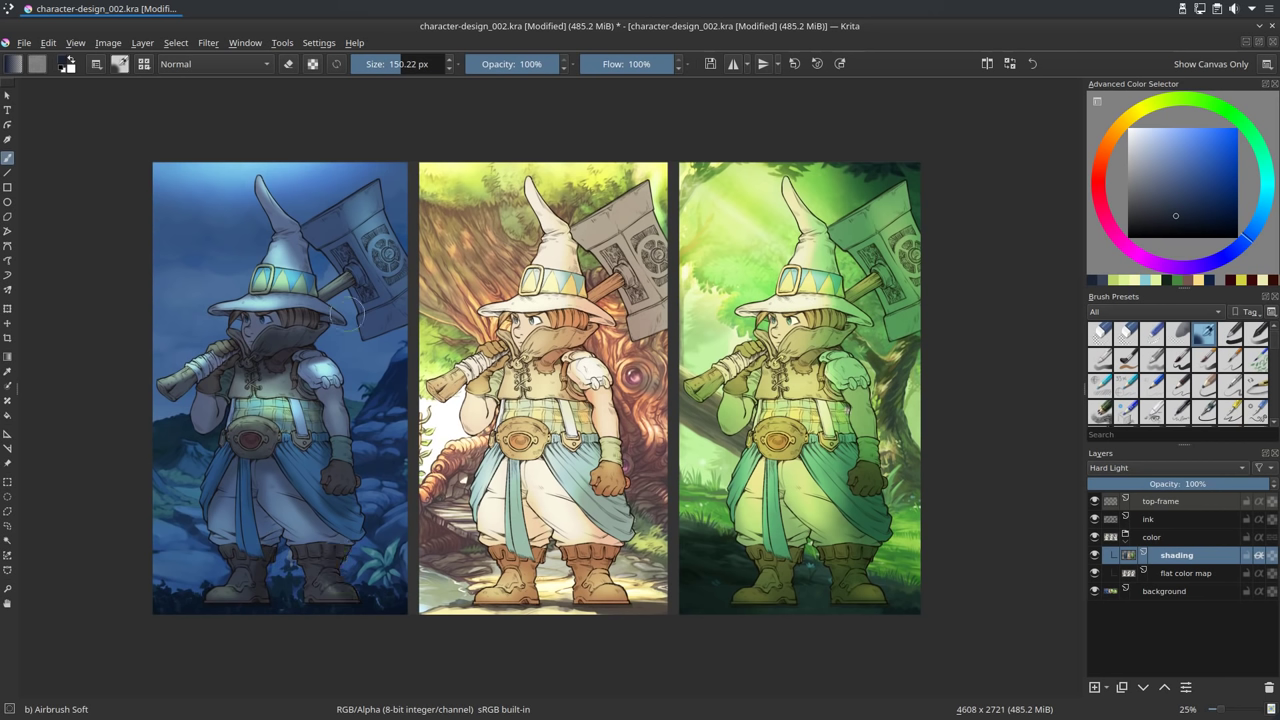
# Airbrush navy shadows on the left character's hammer head and hat, reducing the brush to 71.30 px for the hat's cone.
pyautogui.moveTo(373, 293)
pyautogui.keyDown('shift'); pyautogui.mouseDown()
pyautogui.moveTo(438, 293)
pyautogui.moveTo(350, 290)
pyautogui.mouseUp(); pyautogui.keyUp('shift')
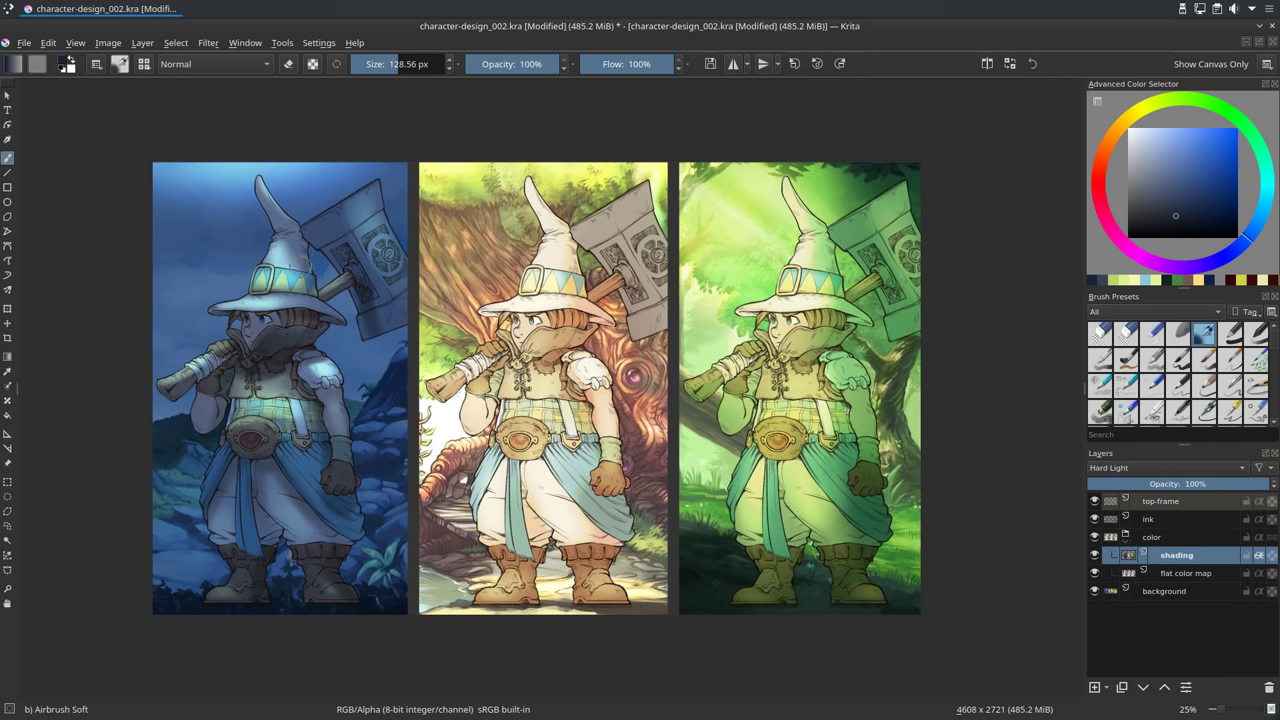
pyautogui.keyDown('shift'); pyautogui.moveTo(264, 295); pyautogui.dragTo(227, 295); pyautogui.keyUp('shift')
pyautogui.moveTo(264, 205); pyautogui.dragTo(289, 231)
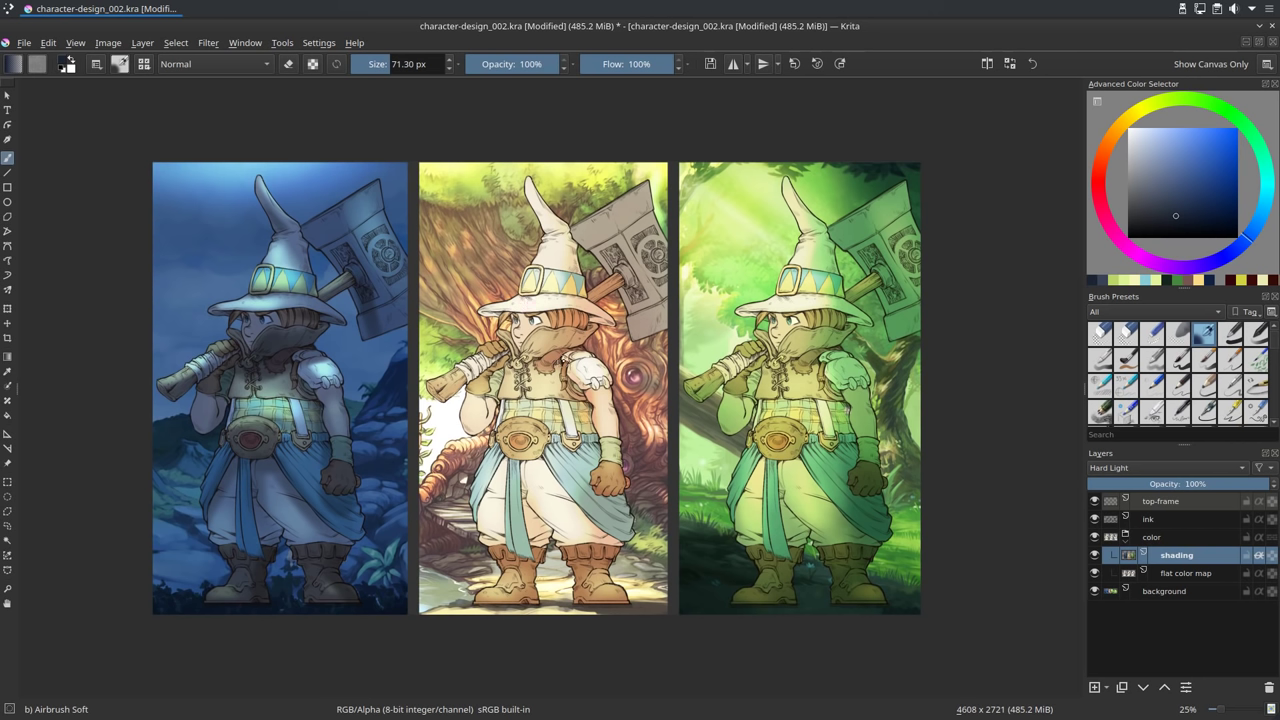
# Shift the color to a muted dark indigo and airbrush a shadow across the middle character's collar.
pyautogui.click(1203, 209)
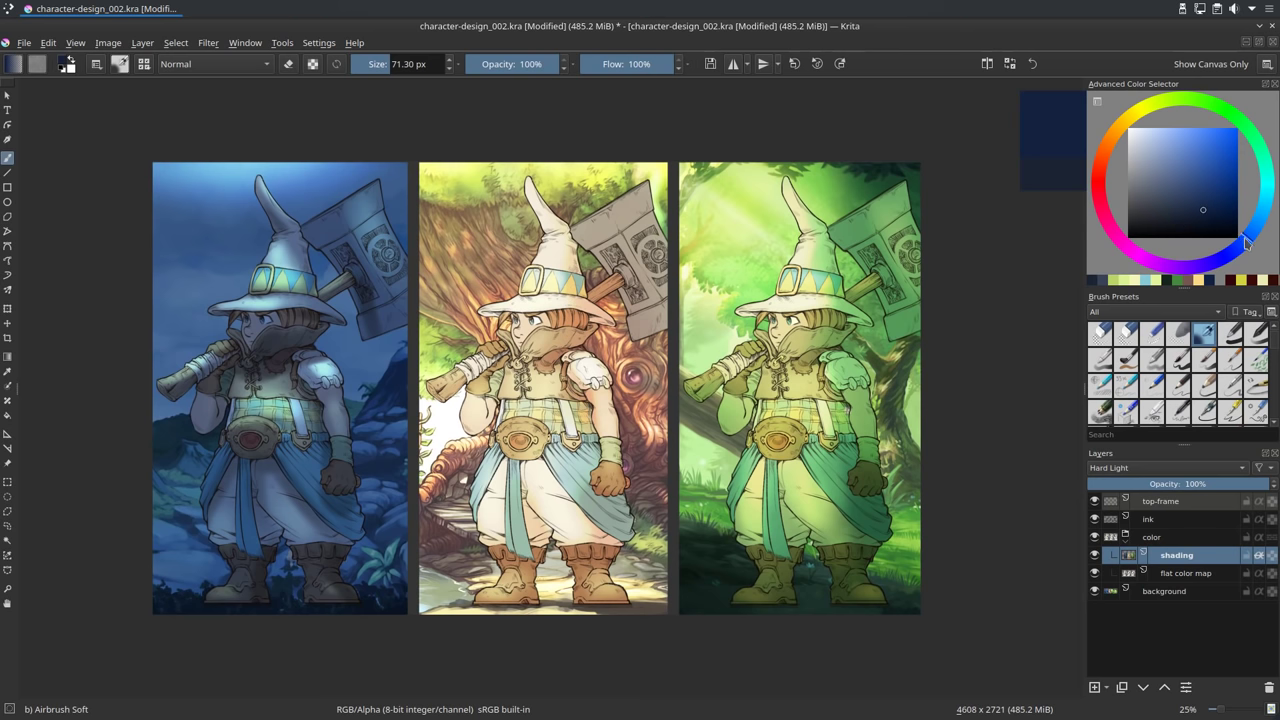
pyautogui.moveTo(1236, 254)
pyautogui.mouseDown()
pyautogui.moveTo(1200, 266)
pyautogui.moveTo(1235, 250)
pyautogui.mouseUp()
pyautogui.click(1194, 204)
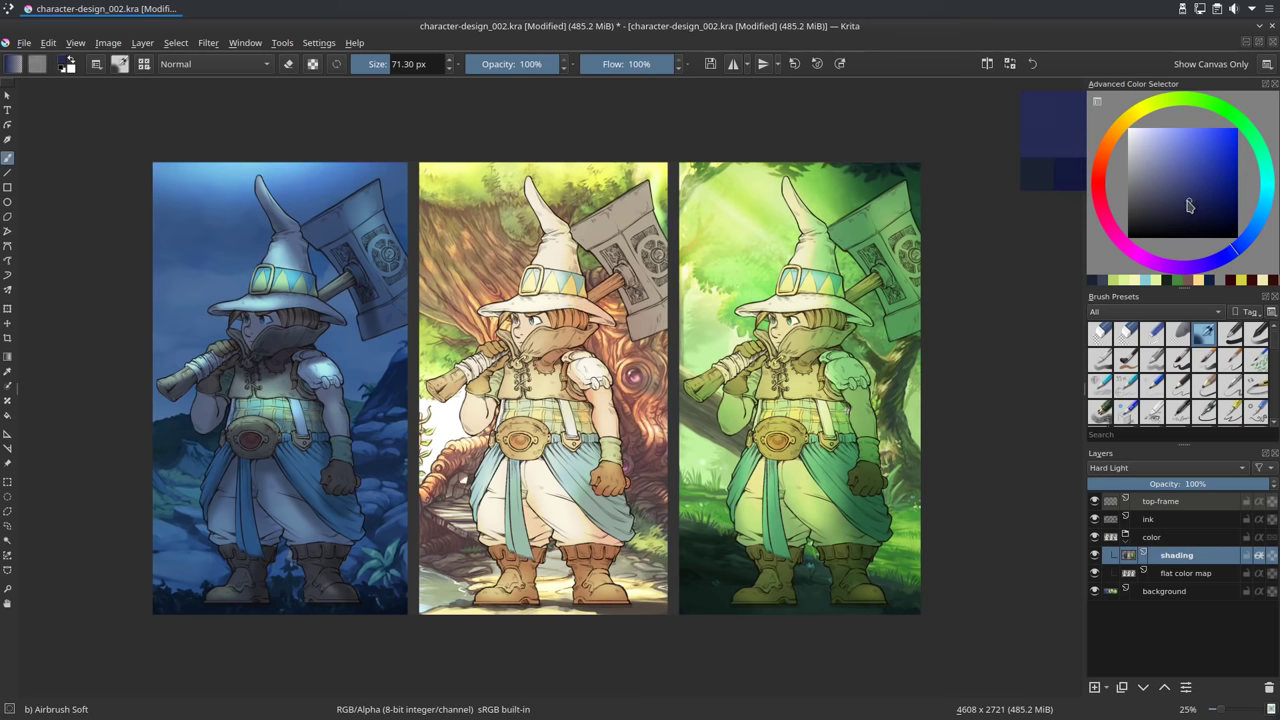
pyautogui.click(1175, 202)
pyautogui.click(1223, 258)
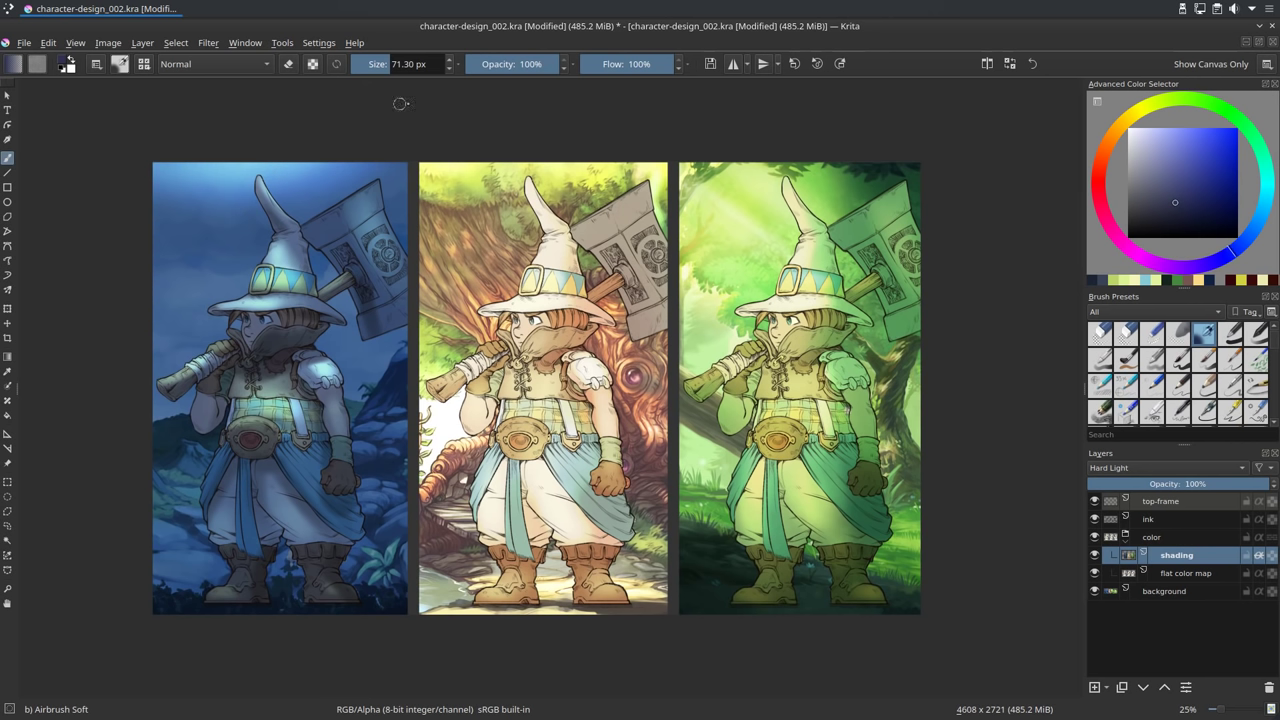
pyautogui.moveTo(546, 342)
pyautogui.mouseDown()
pyautogui.moveTo(530, 354)
pyautogui.moveTo(538, 340)
pyautogui.moveTo(537, 361)
pyautogui.moveTo(566, 366)
pyautogui.moveTo(578, 356)
pyautogui.moveTo(546, 334)
pyautogui.moveTo(590, 341)
pyautogui.mouseUp()
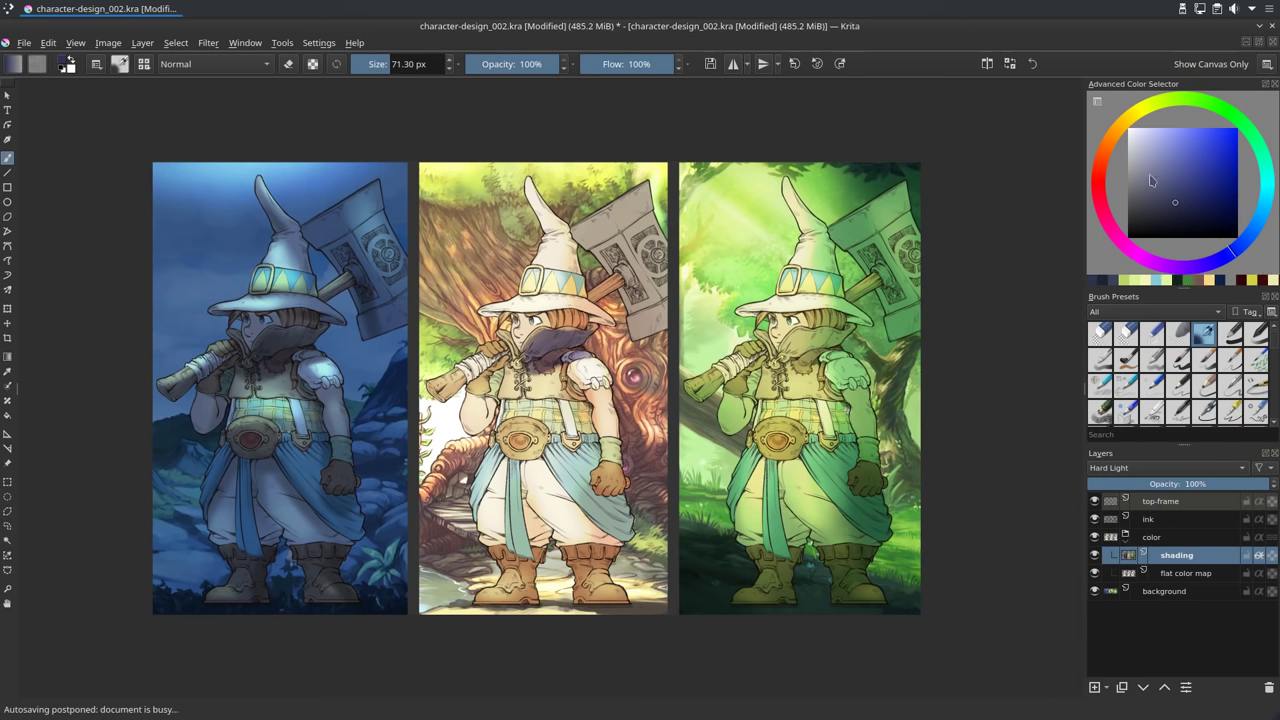
# Change the color to a muted steel blue and airbrush over the middle character's collar shadow with a 137.82 px brush.
pyautogui.click(1248, 232)
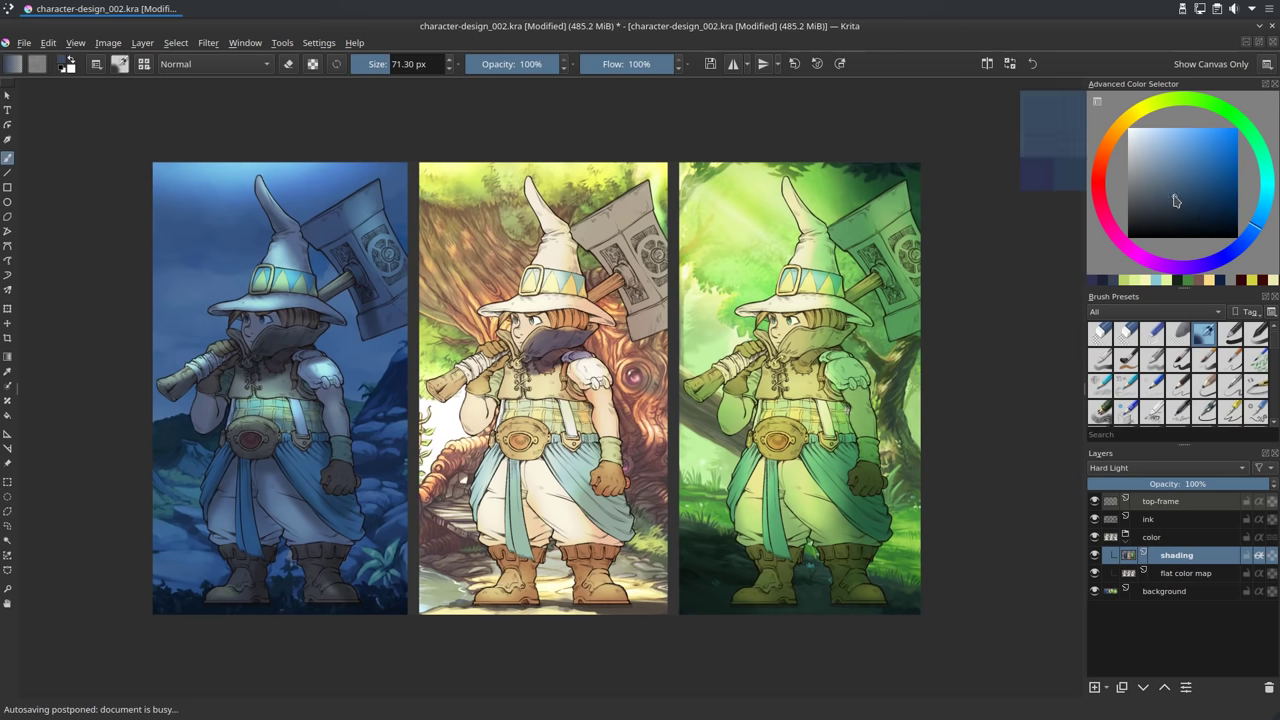
pyautogui.moveTo(1174, 196); pyautogui.dragTo(1164, 187)
pyautogui.keyDown('shift'); pyautogui.moveTo(539, 345); pyautogui.dragTo(576, 346); pyautogui.keyUp('shift')
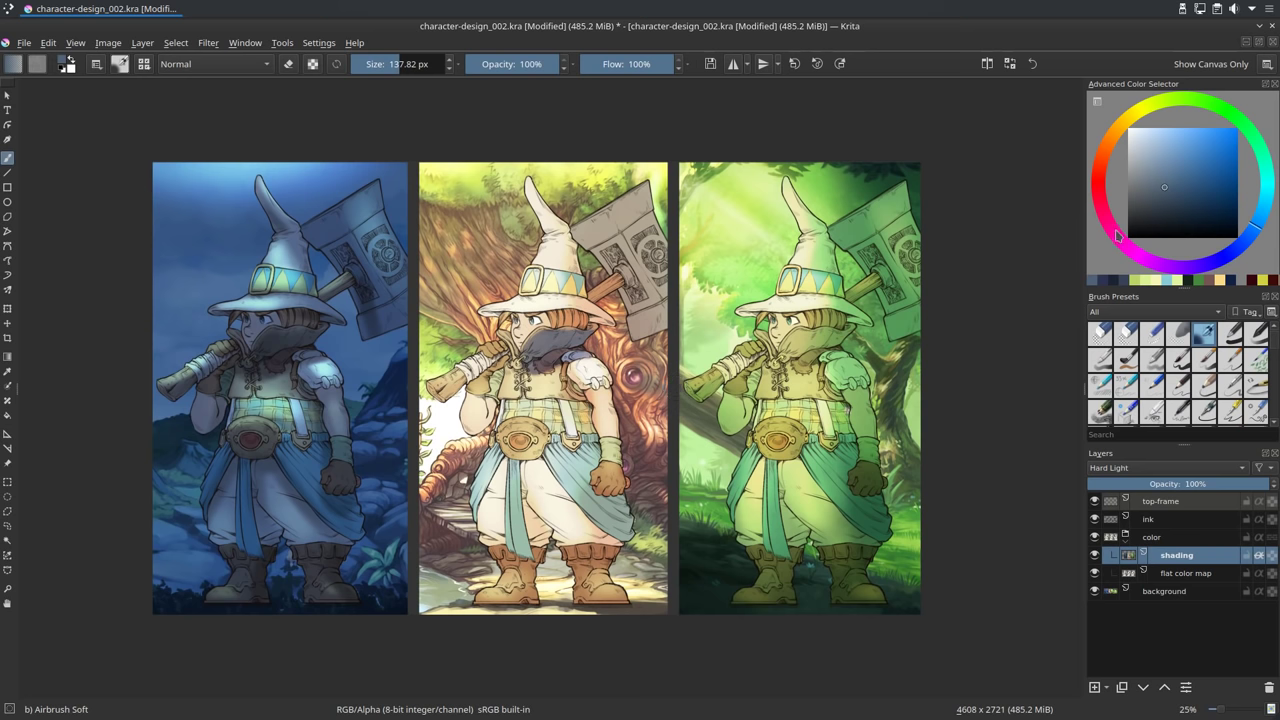
# Change the color to a light tan brown and airbrush it over the lower part of the middle character's collar shadow.
pyautogui.click(1108, 139)
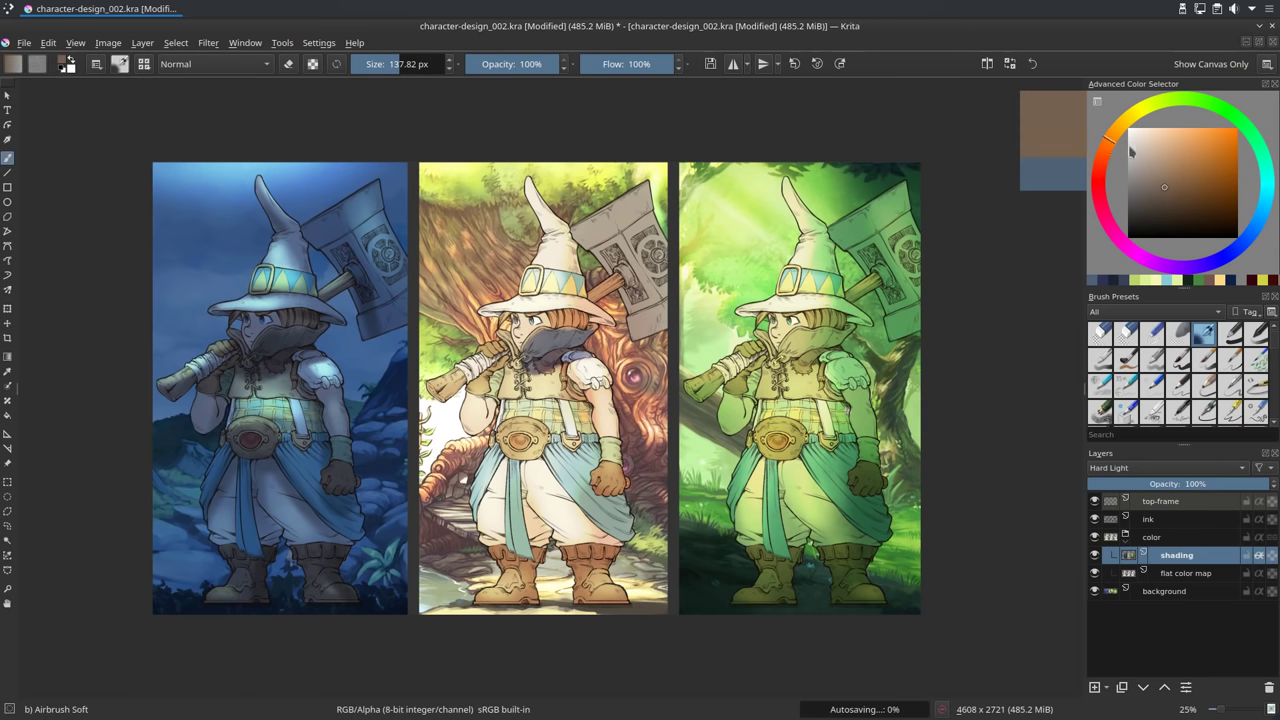
pyautogui.click(1173, 167)
pyautogui.moveTo(536, 364); pyautogui.dragTo(580, 356)
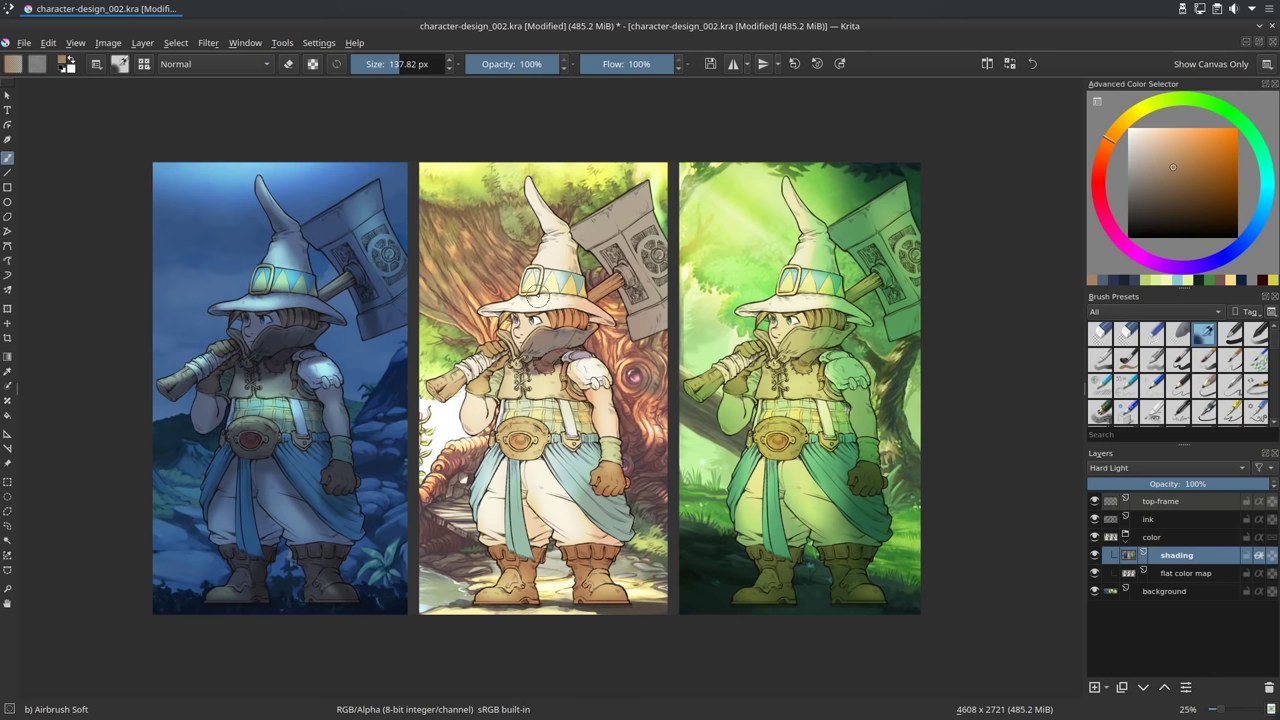
# Sample the grey shading from the middle character's collar on the active layer only, and airbrush shadows on its arms, hammer, drape and trousers.
pyautogui.keyDown('ctrl'); pyautogui.keyDown('alt'); pyautogui.click(550, 341); pyautogui.keyUp('alt'); pyautogui.keyUp('ctrl')
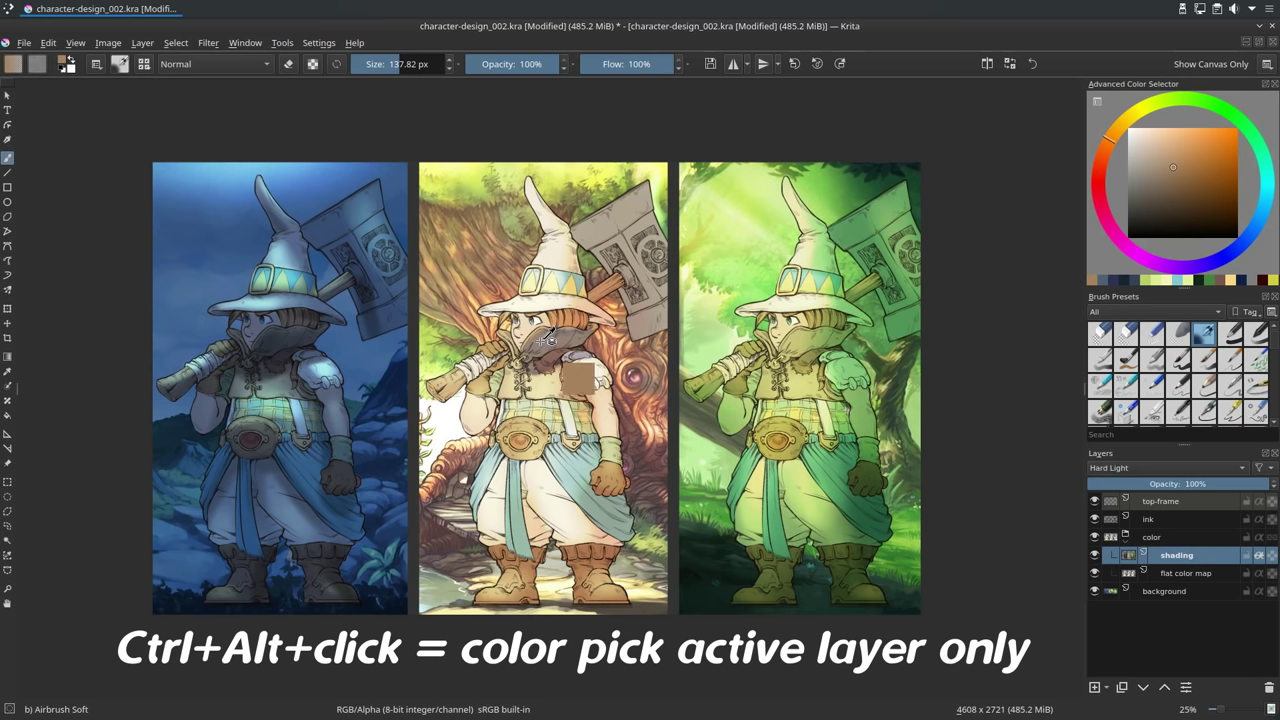
pyautogui.keyDown('ctrl'); pyautogui.keyDown('alt'); pyautogui.click(548, 340); pyautogui.keyUp('alt'); pyautogui.keyUp('ctrl')
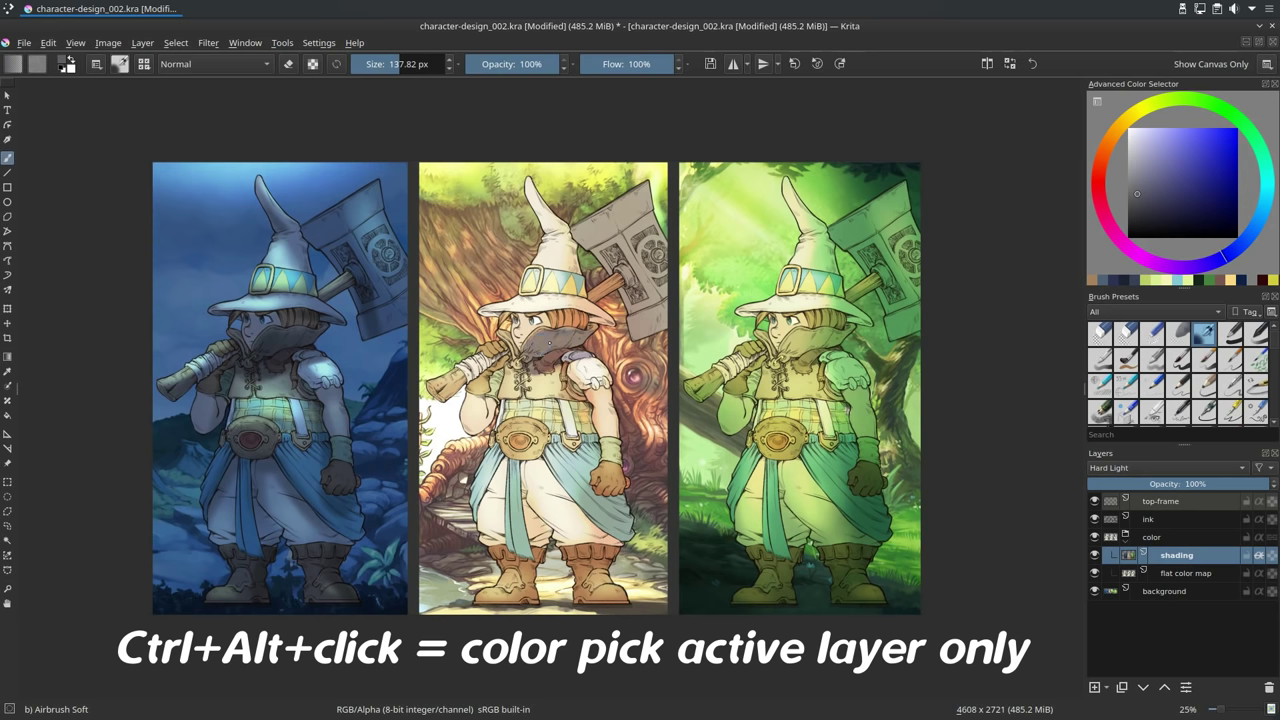
pyautogui.moveTo(579, 383)
pyautogui.keyDown('shift'); pyautogui.mouseDown()
pyautogui.moveTo(549, 383)
pyautogui.moveTo(581, 393)
pyautogui.moveTo(597, 503)
pyautogui.moveTo(613, 503)
pyautogui.mouseUp(); pyautogui.keyUp('shift')
pyautogui.moveTo(515, 375)
pyautogui.mouseDown()
pyautogui.moveTo(505, 346)
pyautogui.moveTo(449, 390)
pyautogui.mouseUp()
pyautogui.moveTo(600, 292)
pyautogui.mouseDown()
pyautogui.moveTo(655, 300)
pyautogui.moveTo(598, 242)
pyautogui.moveTo(596, 222)
pyautogui.mouseUp()
pyautogui.moveTo(575, 402)
pyautogui.mouseDown()
pyautogui.moveTo(579, 468)
pyautogui.moveTo(620, 541)
pyautogui.mouseUp()
pyautogui.moveTo(526, 464)
pyautogui.mouseDown()
pyautogui.moveTo(527, 538)
pyautogui.moveTo(578, 518)
pyautogui.moveTo(594, 538)
pyautogui.moveTo(573, 588)
pyautogui.moveTo(610, 582)
pyautogui.mouseUp()
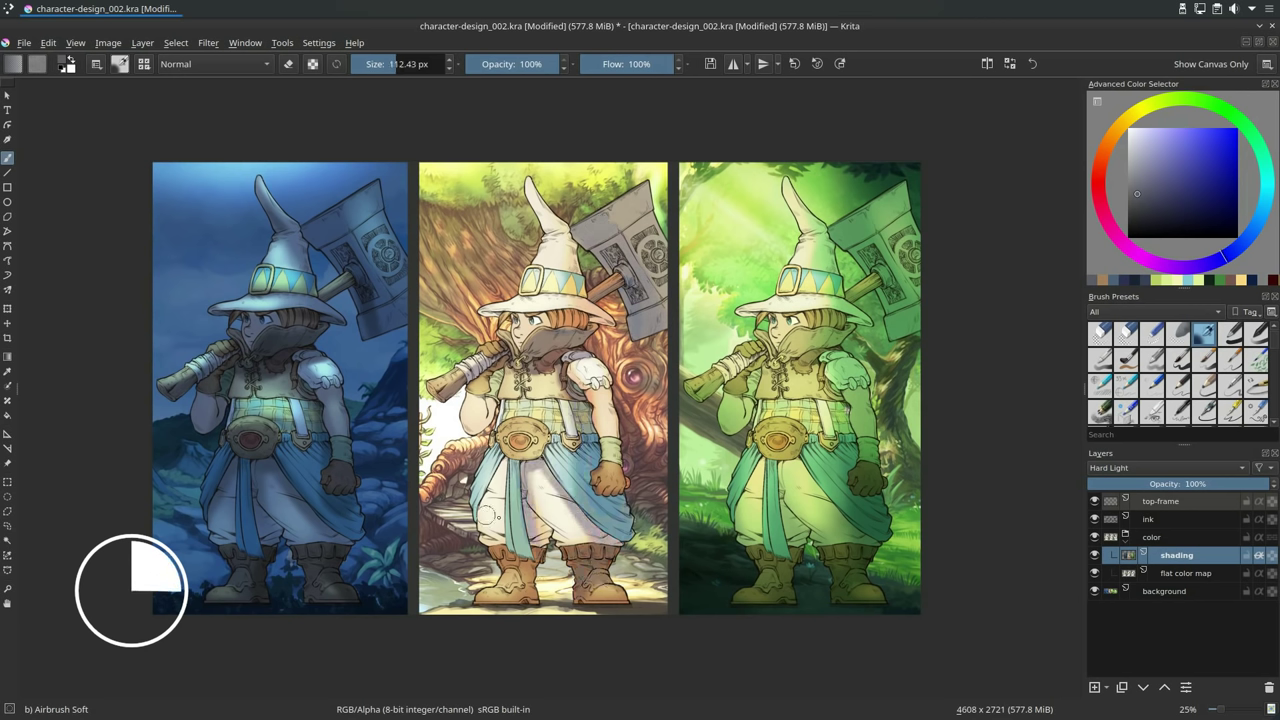
# Airbrush grey shadows over the middle character's front boot, trouser leg, drape, belt area and raised arm.
pyautogui.moveTo(500, 552)
pyautogui.mouseDown()
pyautogui.moveTo(541, 557)
pyautogui.moveTo(526, 594)
pyautogui.mouseUp()
pyautogui.moveTo(526, 594); pyautogui.dragTo(484, 598)
pyautogui.moveTo(515, 462)
pyautogui.mouseDown()
pyautogui.moveTo(486, 512)
pyautogui.moveTo(504, 526)
pyautogui.mouseUp()
pyautogui.moveTo(500, 444); pyautogui.dragTo(478, 488)
pyautogui.moveTo(502, 406)
pyautogui.mouseDown()
pyautogui.moveTo(568, 408)
pyautogui.moveTo(536, 398)
pyautogui.mouseUp()
pyautogui.moveTo(522, 372)
pyautogui.mouseDown()
pyautogui.moveTo(520, 402)
pyautogui.moveTo(482, 408)
pyautogui.moveTo(494, 418)
pyautogui.mouseUp()
pyautogui.moveTo(500, 370); pyautogui.dragTo(500, 400)
# Enlarge the airbrush to 138.20 px and airbrush grey shadows on the middle character's hat and hammer head.
pyautogui.press(']')
pyautogui.press(']')
pyautogui.press(']')
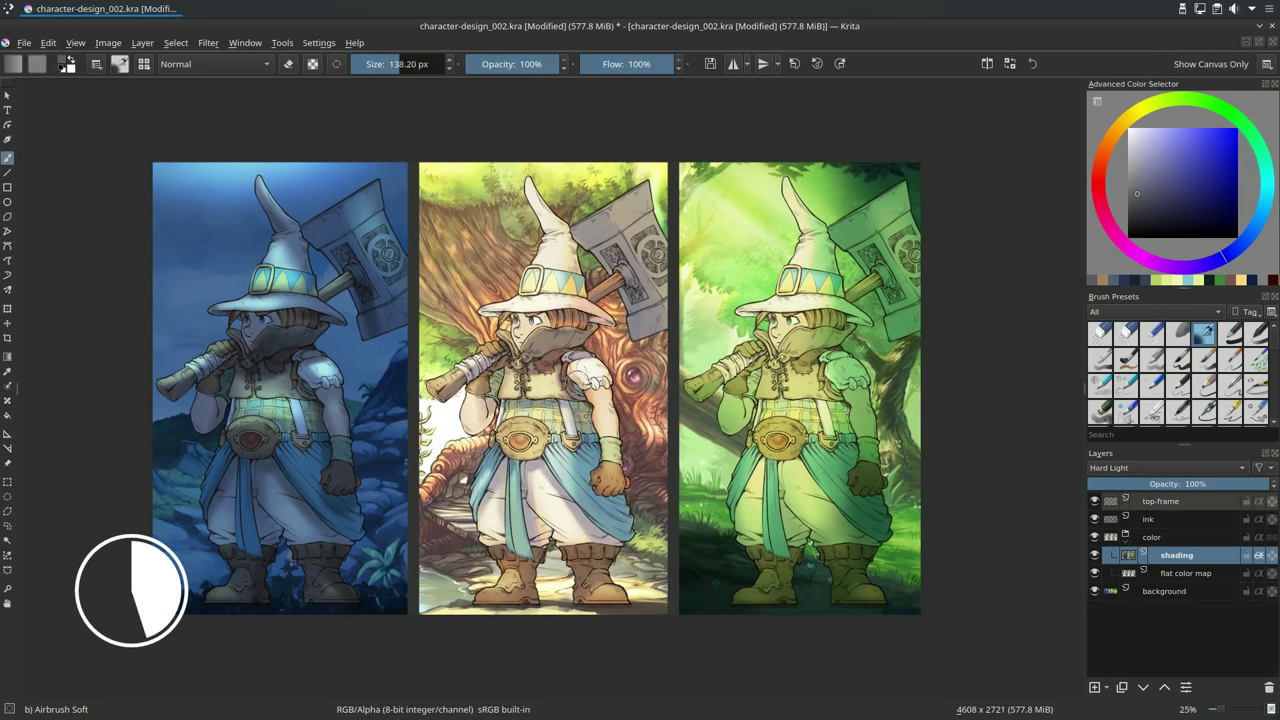
pyautogui.moveTo(556, 208)
pyautogui.mouseDown()
pyautogui.moveTo(572, 288)
pyautogui.moveTo(602, 309)
pyautogui.mouseUp()
pyautogui.moveTo(588, 226); pyautogui.dragTo(616, 279)
# Sample a dark green from the right character's lowered glove and airbrush shadows on its torso, collar, lowered arm and upper drape.
pyautogui.keyDown('ctrl'); pyautogui.click(867, 473); pyautogui.keyUp('ctrl')
pyautogui.moveTo(866, 470); pyautogui.dragTo(839, 470)
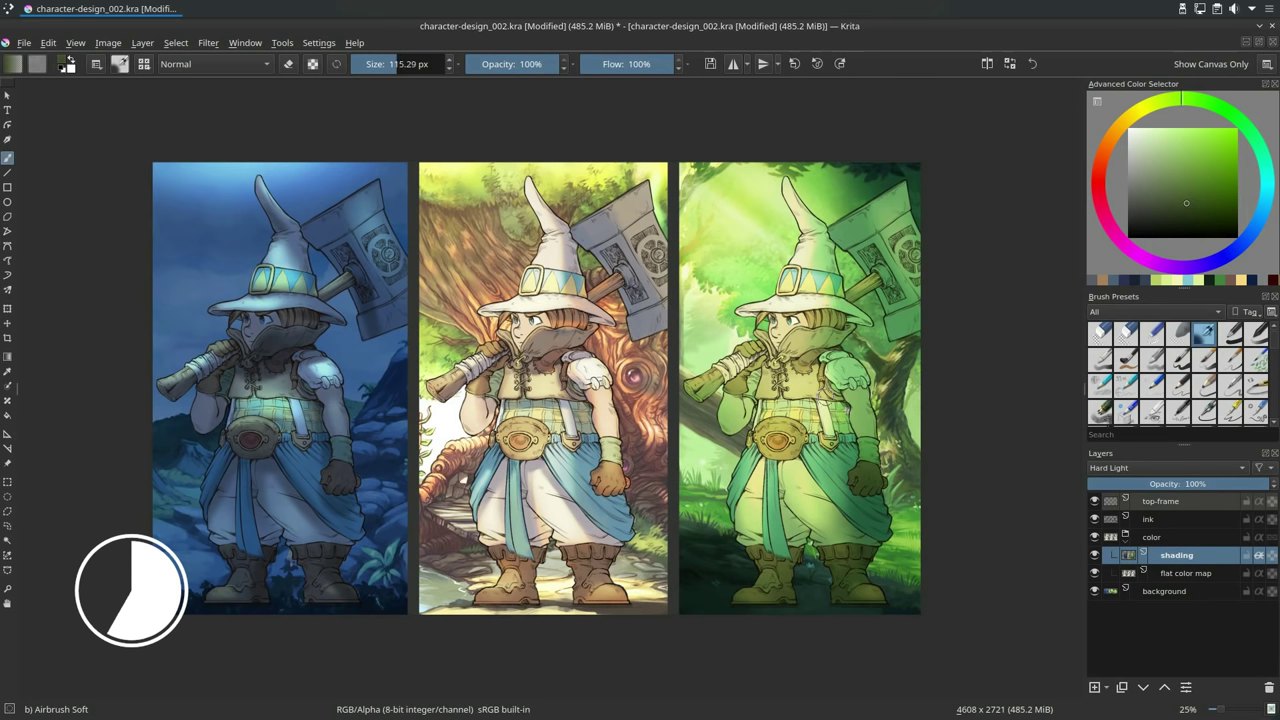
pyautogui.moveTo(822, 372); pyautogui.dragTo(847, 472)
pyautogui.moveTo(758, 370)
pyautogui.mouseDown()
pyautogui.moveTo(770, 388)
pyautogui.moveTo(804, 338)
pyautogui.moveTo(840, 333)
pyautogui.mouseUp()
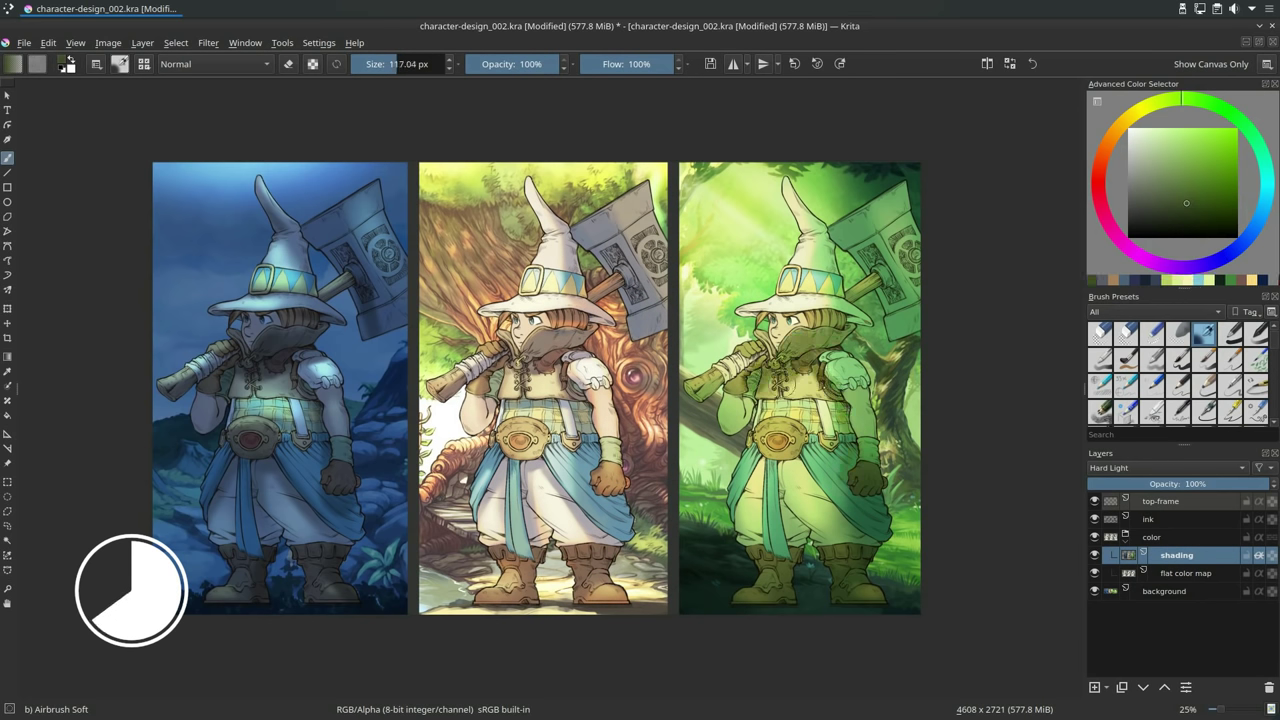
pyautogui.moveTo(796, 376); pyautogui.dragTo(808, 386)
pyautogui.moveTo(781, 474); pyautogui.dragTo(799, 463)
# Enlarge the airbrush to 187.13 px and deepen the green shadows around the right character's collar and hair.
pyautogui.press(']')
pyautogui.press(']')
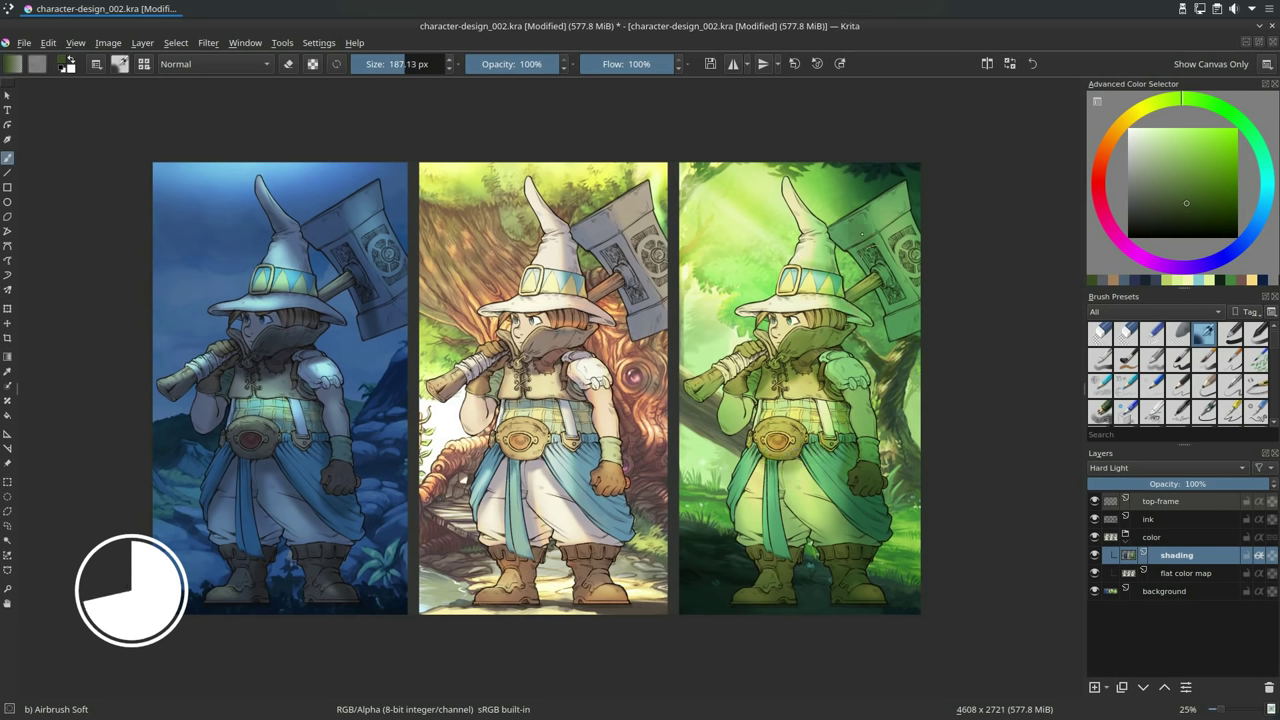
pyautogui.moveTo(828, 352); pyautogui.dragTo(814, 352)
pyautogui.moveTo(820, 320)
pyautogui.mouseDown()
pyautogui.moveTo(764, 318)
pyautogui.moveTo(862, 322)
pyautogui.mouseUp()
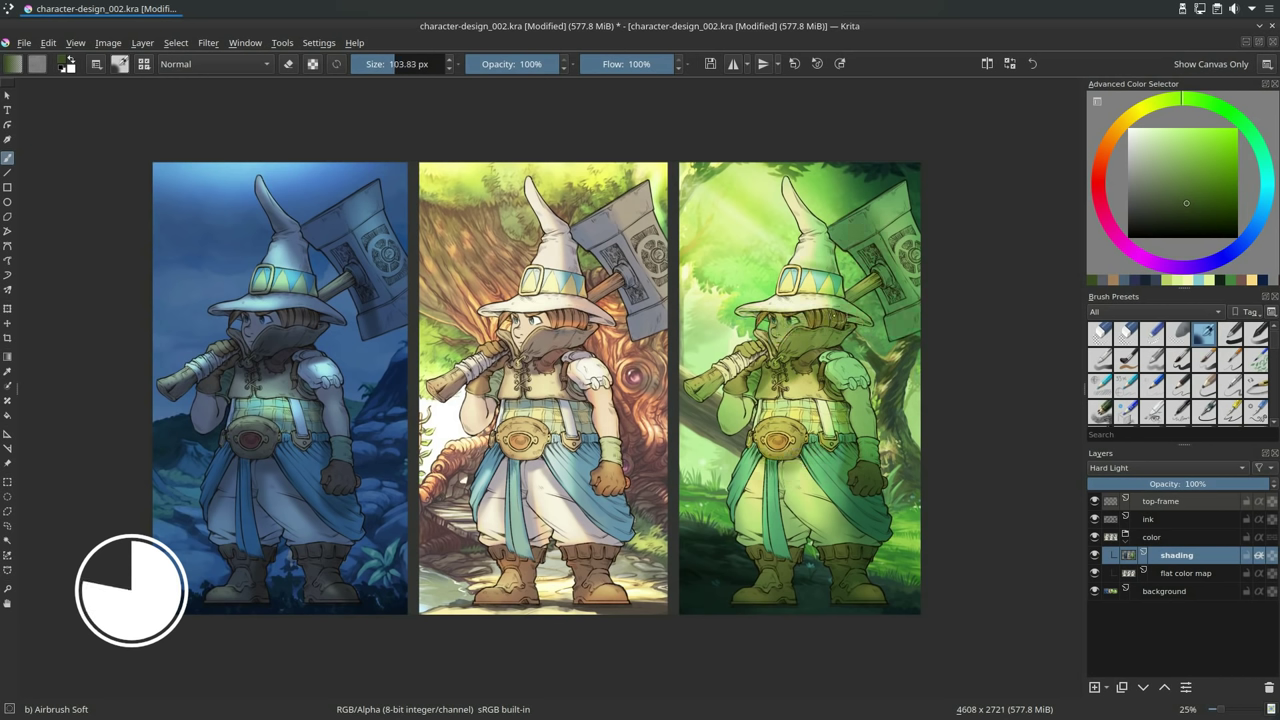
# Airbrush dark green over the right character's trousers, drape and arms, and save the document as character-design_003.kra.
pyautogui.moveTo(700, 388)
pyautogui.mouseDown()
pyautogui.moveTo(760, 388)
pyautogui.moveTo(742, 424)
pyautogui.moveTo(802, 468)
pyautogui.mouseUp()
pyautogui.moveTo(794, 474)
pyautogui.mouseDown()
pyautogui.moveTo(838, 523)
pyautogui.moveTo(820, 480)
pyautogui.mouseUp()
pyautogui.moveTo(758, 468); pyautogui.dragTo(775, 553)
pyautogui.moveTo(780, 472)
pyautogui.mouseDown()
pyautogui.moveTo(806, 540)
pyautogui.moveTo(786, 553)
pyautogui.mouseUp()
pyautogui.moveTo(756, 460); pyautogui.dragTo(740, 522)
pyautogui.moveTo(854, 370); pyautogui.dragTo(866, 446)
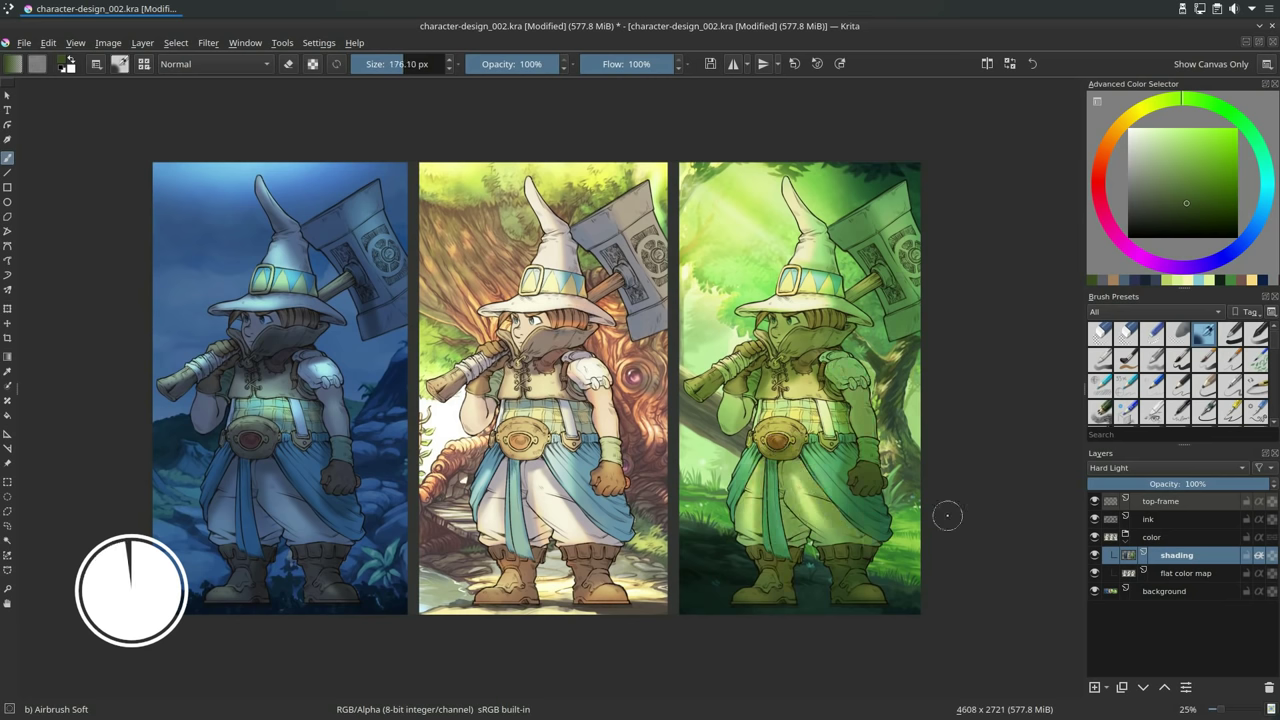
pyautogui.hotkey('alt', 'f')
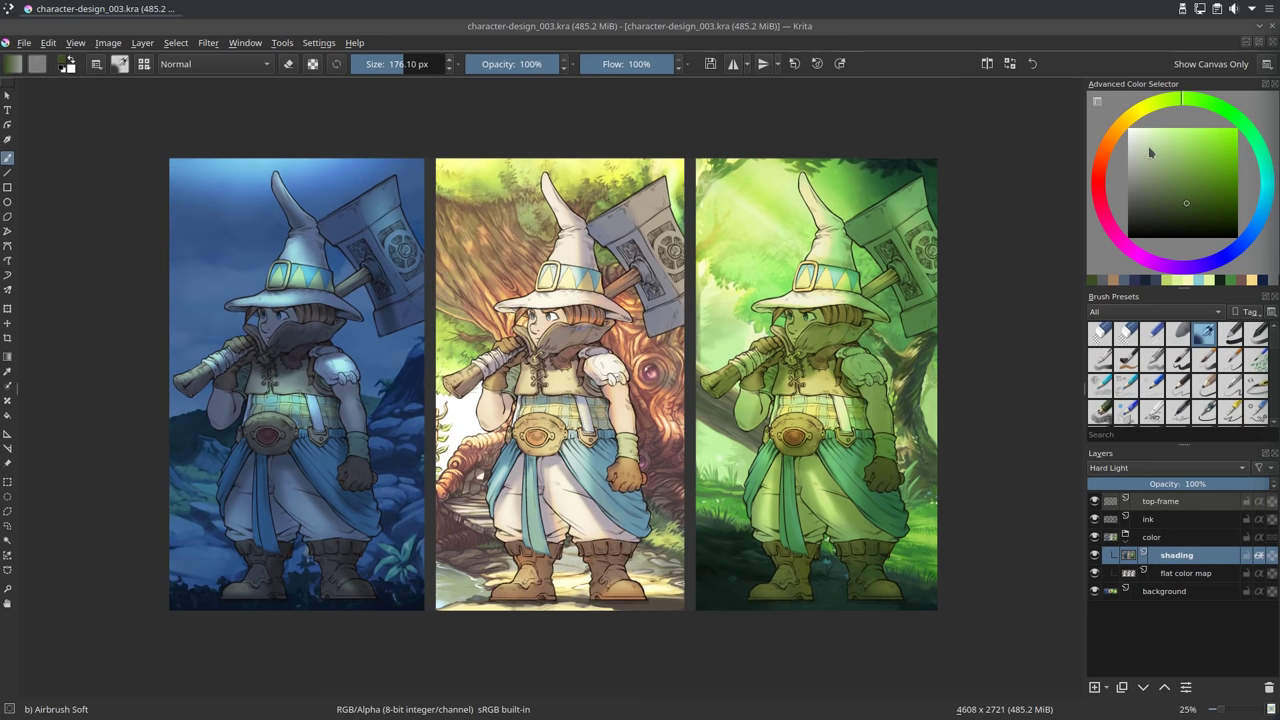
# Change the color to a dark reddish brown and airbrush a warm tint on the middle character's face.
pyautogui.click(1106, 160)
pyautogui.click(1201, 209)
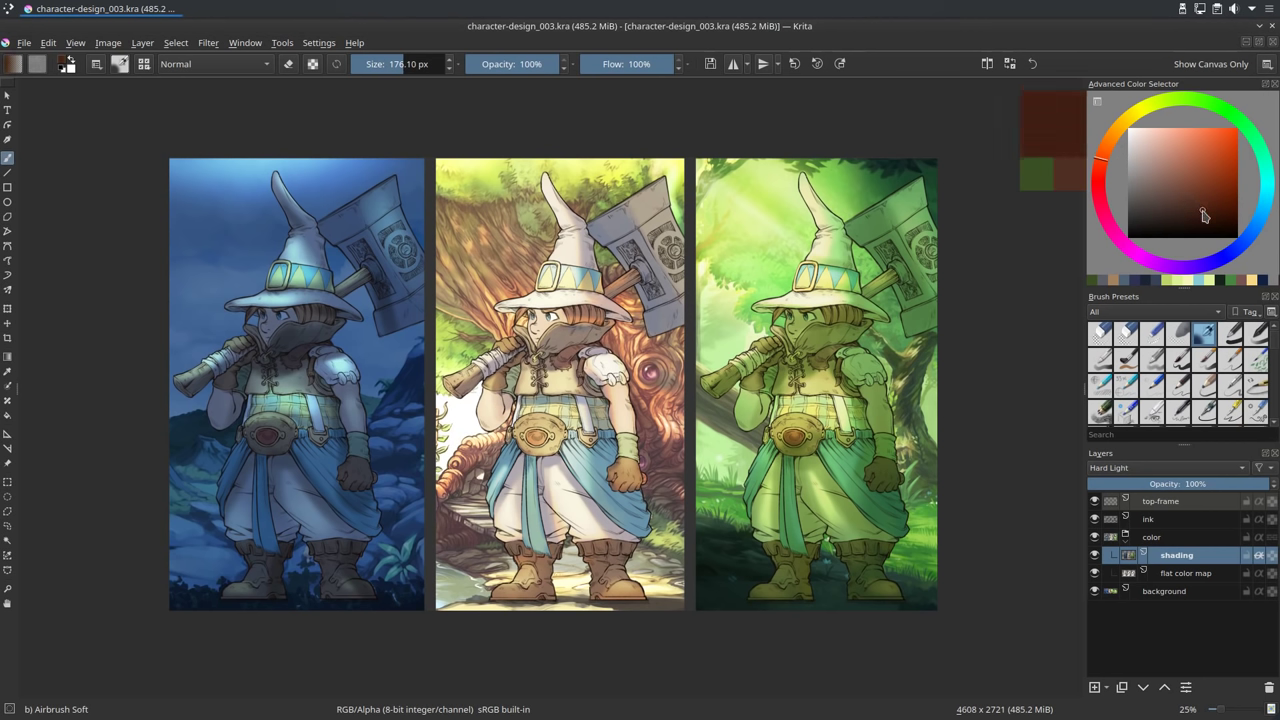
pyautogui.click(1194, 216)
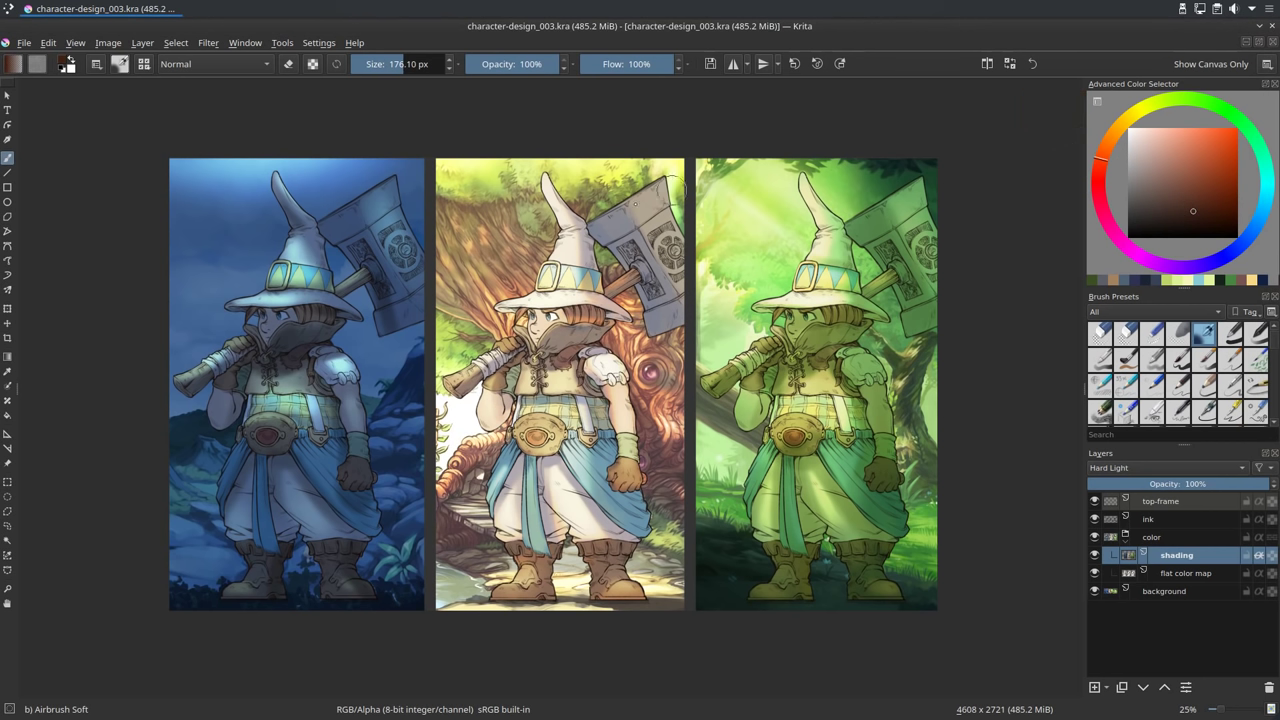
pyautogui.moveTo(534, 317); pyautogui.dragTo(548, 316)
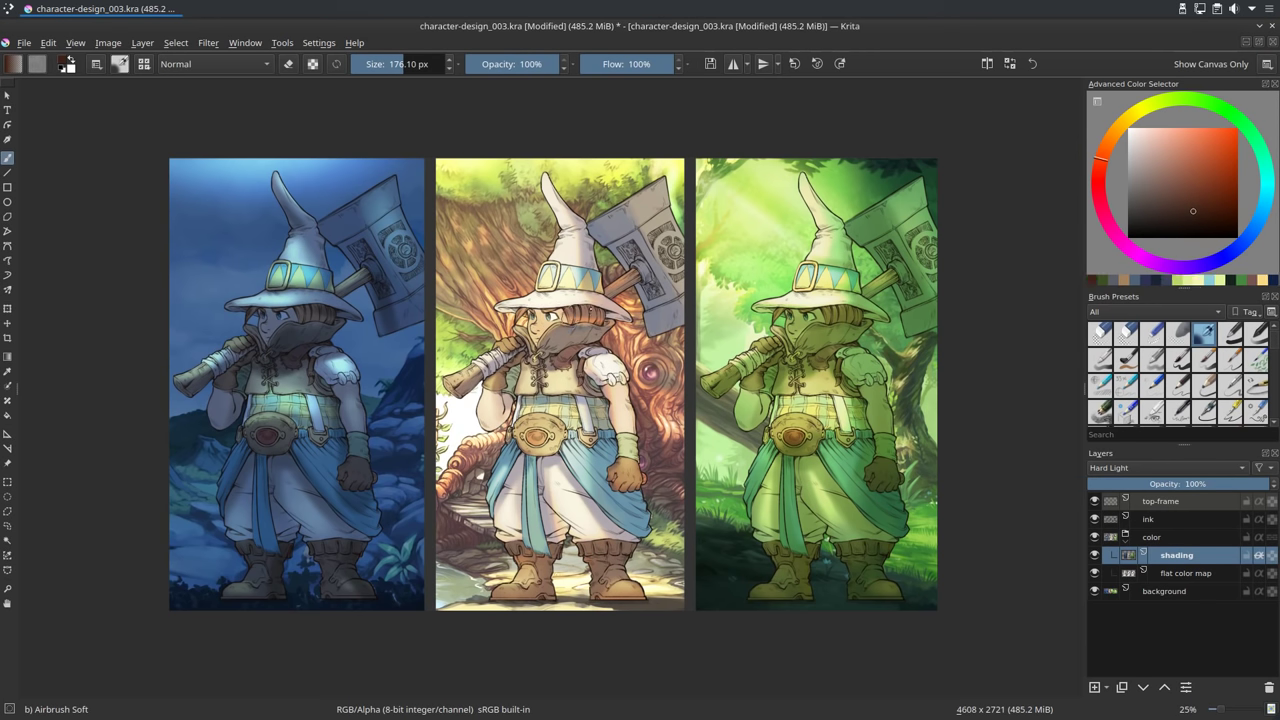
# Shift to a more saturated dark red and airbrush warm tints on the middle character's face and both arms.
pyautogui.click(1212, 203)
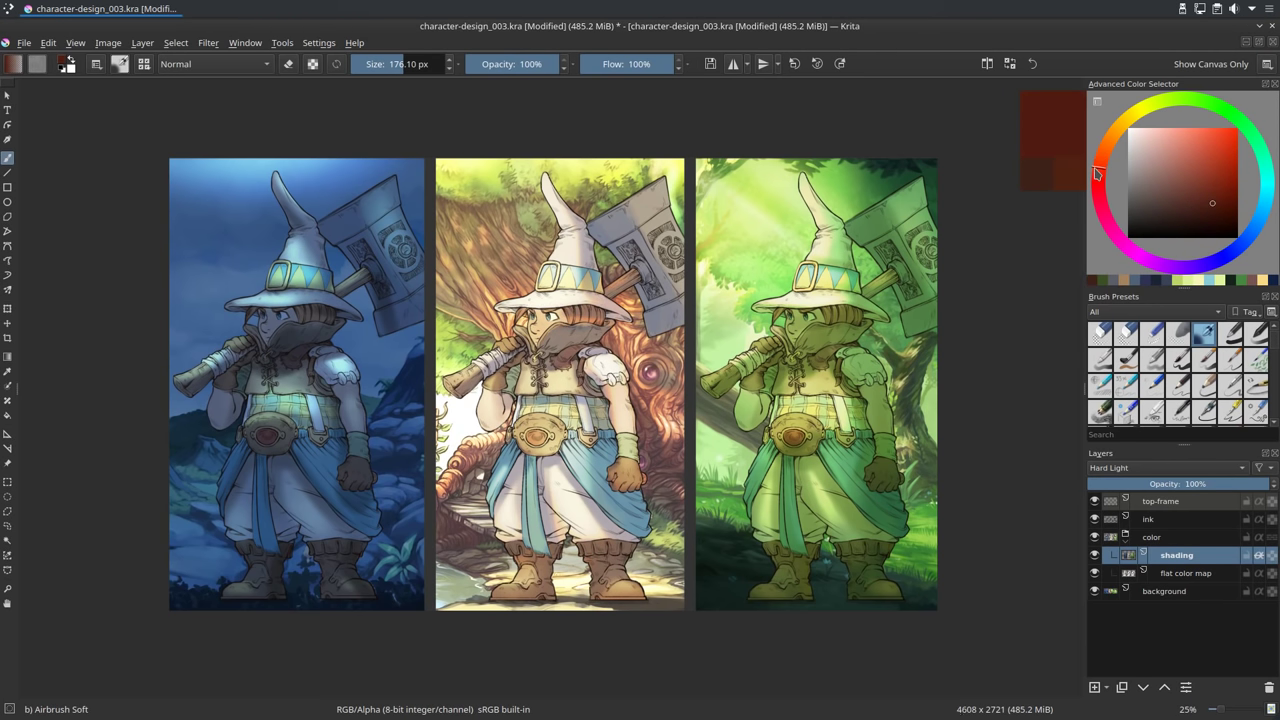
pyautogui.moveTo(527, 328)
pyautogui.mouseDown()
pyautogui.moveTo(558, 314)
pyautogui.moveTo(537, 332)
pyautogui.mouseUp()
pyautogui.moveTo(628, 412)
pyautogui.mouseDown()
pyautogui.moveTo(618, 382)
pyautogui.moveTo(624, 412)
pyautogui.mouseUp()
pyautogui.moveTo(480, 388)
pyautogui.mouseDown()
pyautogui.moveTo(498, 394)
pyautogui.moveTo(492, 416)
pyautogui.moveTo(508, 402)
pyautogui.moveTo(488, 430)
pyautogui.mouseUp()
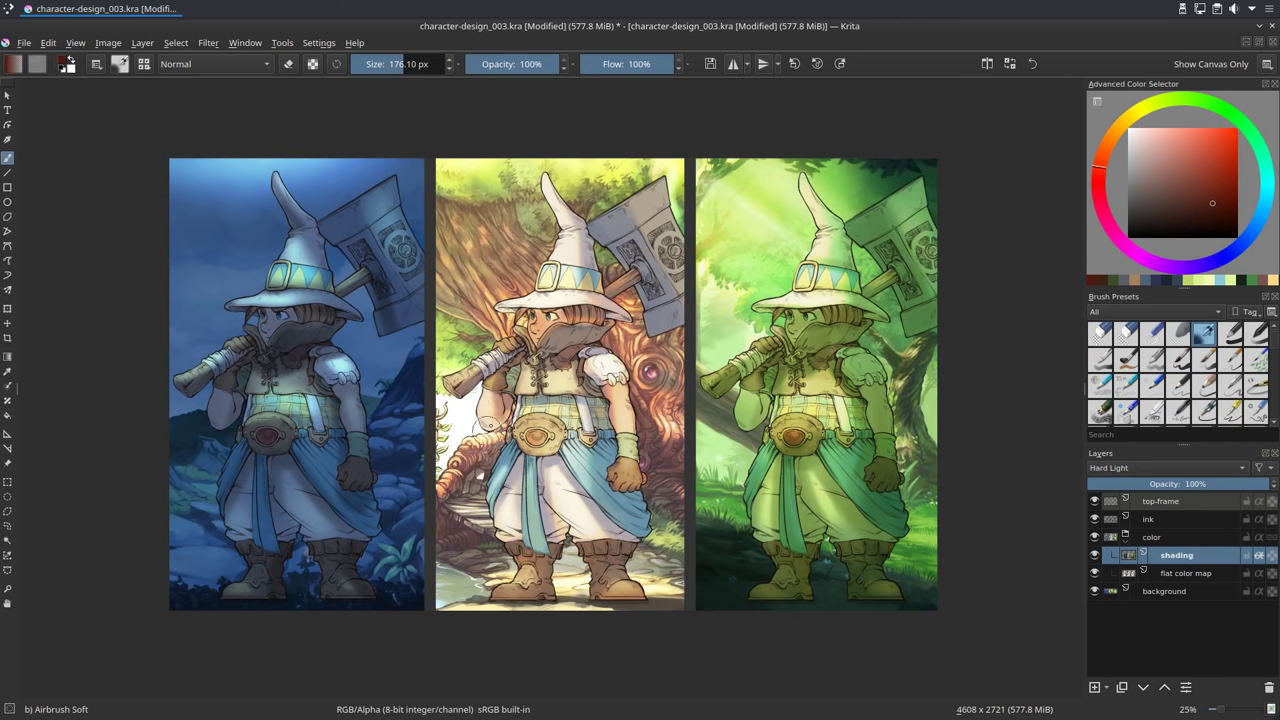
pyautogui.moveTo(629, 415); pyautogui.dragTo(616, 394)
pyautogui.moveTo(491, 410); pyautogui.dragTo(497, 403)
# Sample a beige to retouch the middle character's arms and face, and shade beneath the hat brim with a sampled grey-mauve at 58.36 px.
pyautogui.press('ctrl')
pyautogui.keyDown('ctrl'); pyautogui.click(487, 402); pyautogui.keyUp('ctrl')
pyautogui.moveTo(486, 403)
pyautogui.keyDown('shift'); pyautogui.mouseDown()
pyautogui.moveTo(448, 403)
pyautogui.moveTo(499, 410)
pyautogui.moveTo(491, 424)
pyautogui.mouseUp(); pyautogui.keyUp('shift')
pyautogui.moveTo(619, 395)
pyautogui.keyDown('shift'); pyautogui.mouseDown()
pyautogui.moveTo(595, 395)
pyautogui.moveTo(621, 396)
pyautogui.mouseUp(); pyautogui.keyUp('shift')
pyautogui.keyDown('shift'); pyautogui.moveTo(541, 323); pyautogui.dragTo(528, 323); pyautogui.keyUp('shift')
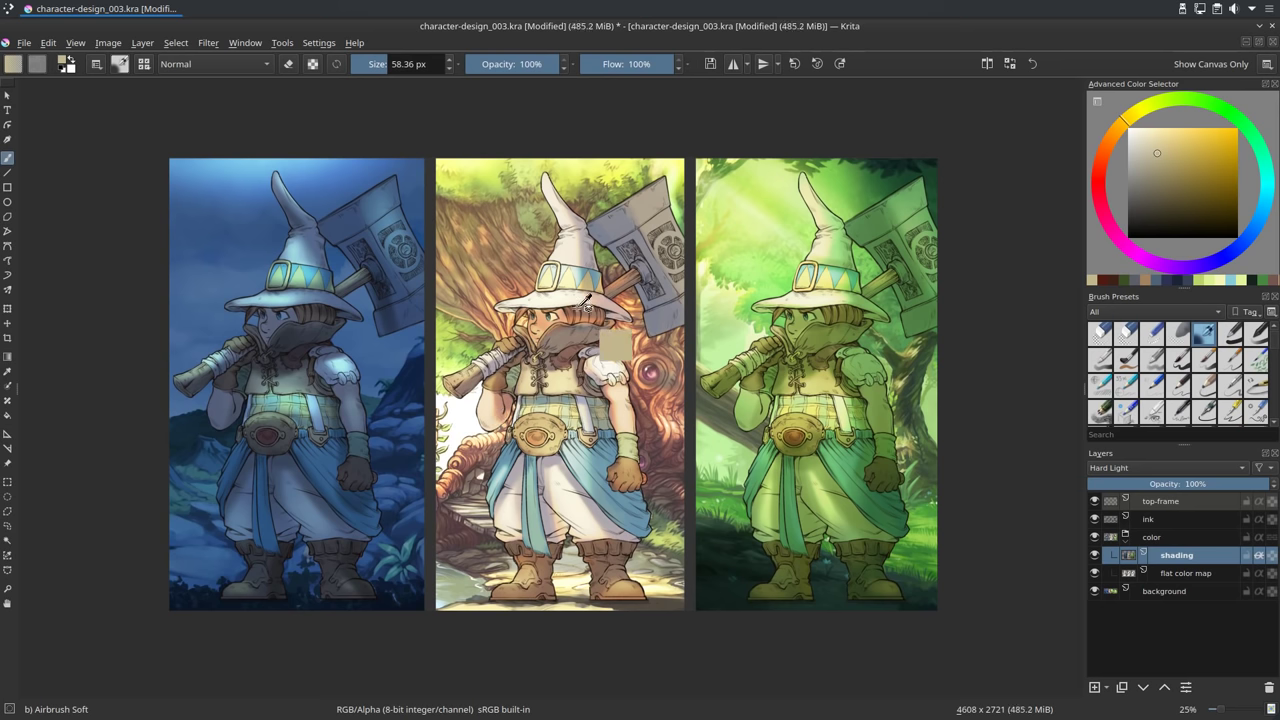
pyautogui.keyDown('ctrl'); pyautogui.click(571, 309); pyautogui.keyUp('ctrl')
pyautogui.moveTo(539, 311); pyautogui.dragTo(539, 310)
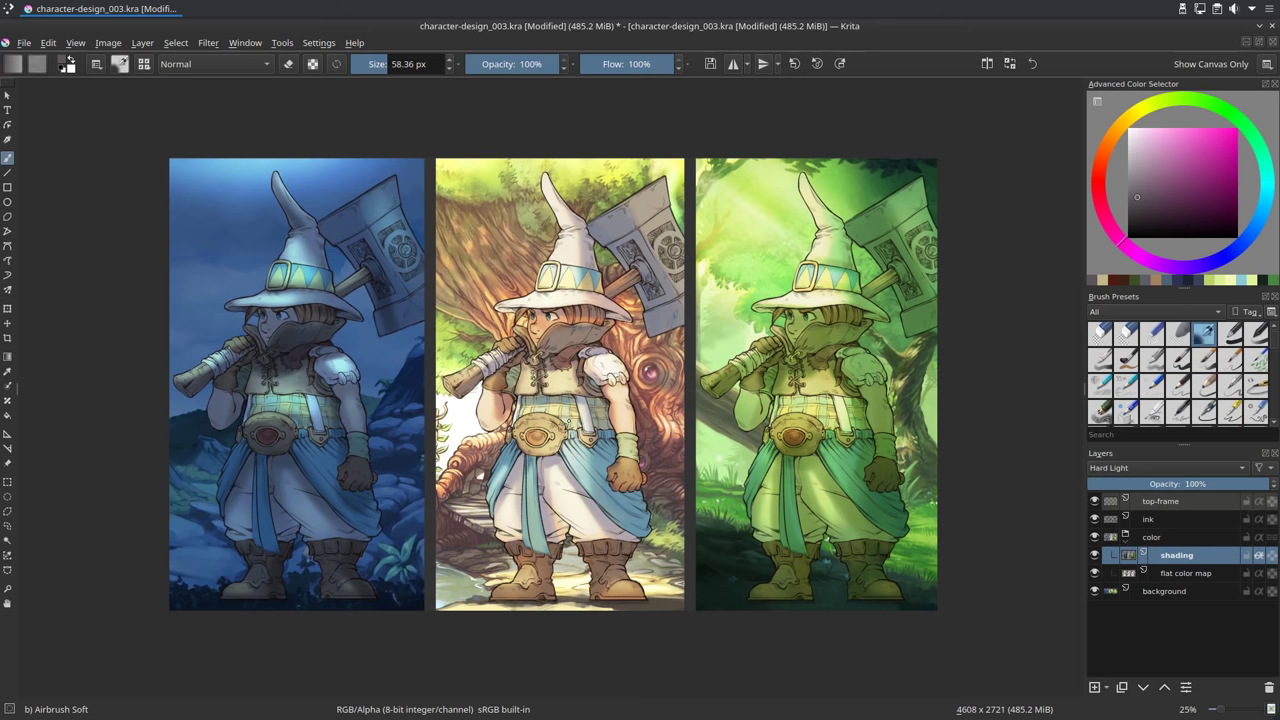
# Change the color to a bright red and airbrush it onto the gem of the middle character's belt buckle.
pyautogui.click(1100, 178)
pyautogui.click(1205, 153)
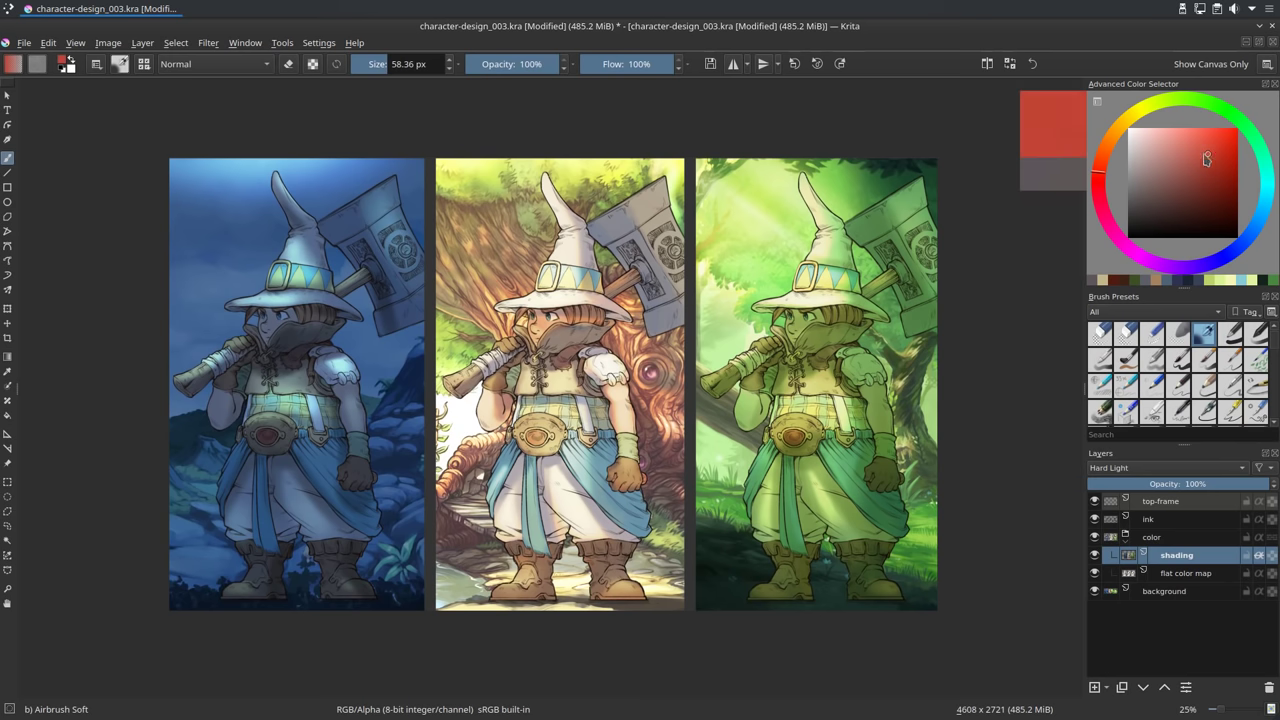
pyautogui.moveTo(533, 439); pyautogui.dragTo(531, 435)
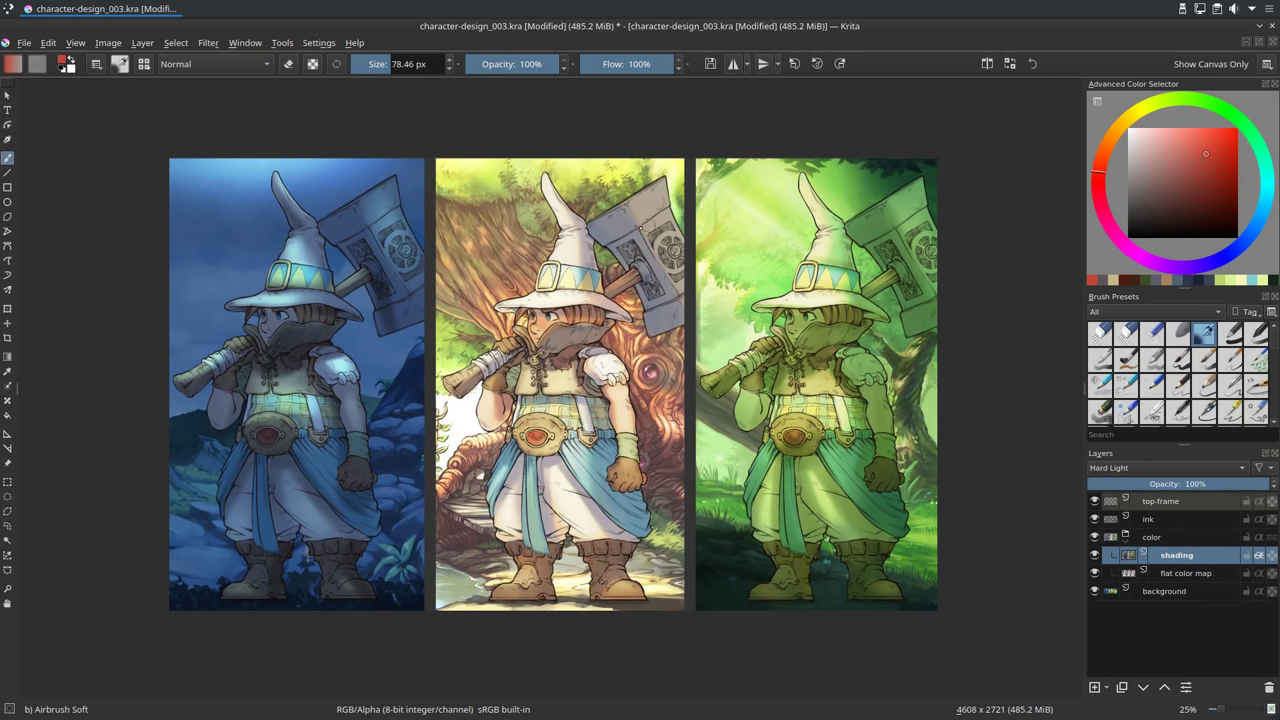
# Reduce the airbrush to 53.48 px, sample a violet-grey from the middle character's legs, and shade the trousers beside the hanging sash.
pyautogui.press('[')
pyautogui.keyDown('ctrl'); pyautogui.click(517, 541); pyautogui.keyUp('ctrl')
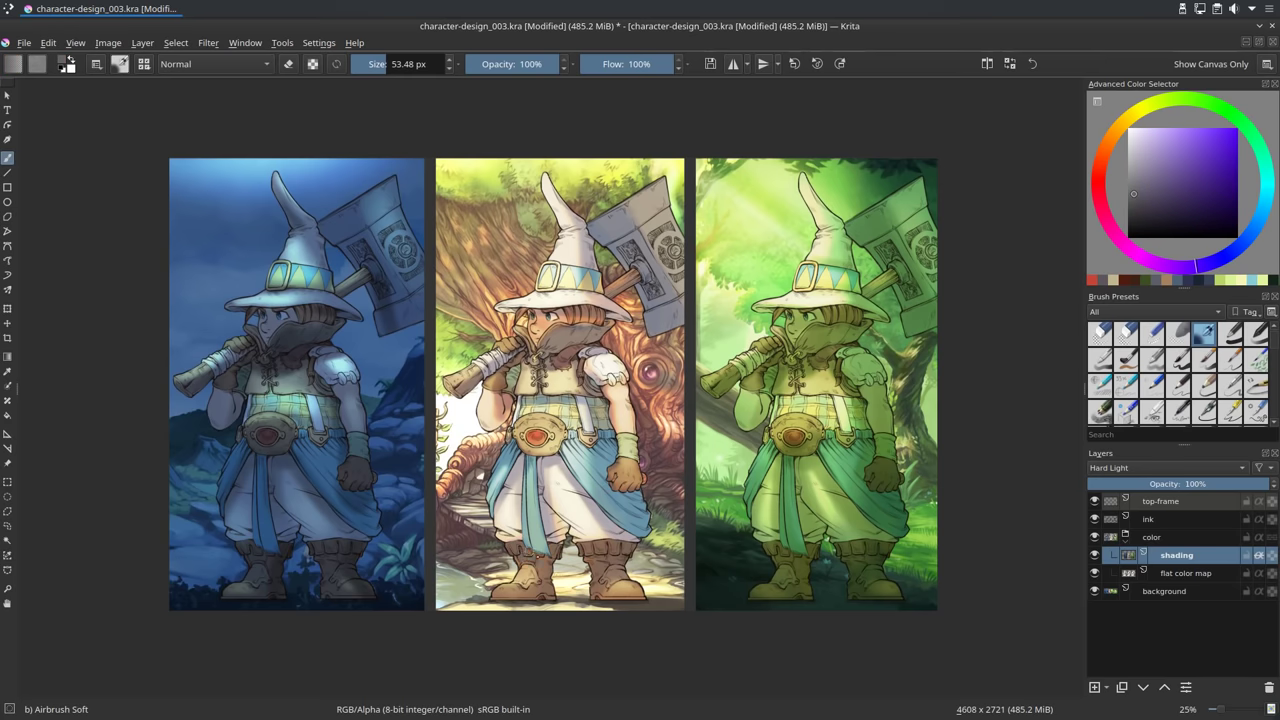
pyautogui.moveTo(555, 549); pyautogui.dragTo(556, 516)
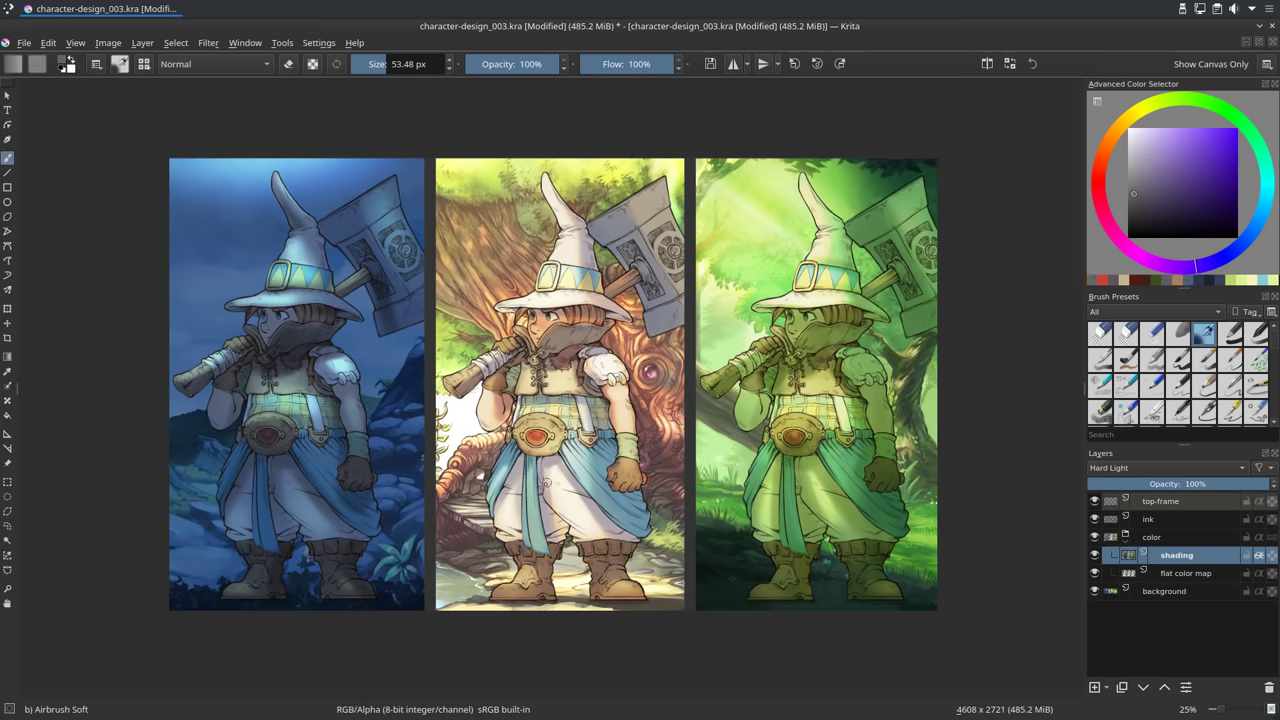
# Darken the violet-grey, enlarge the airbrush to 99.58 px, and deepen the shadows on the middle character's trousers and draped skirt.
pyautogui.moveTo(1141, 211); pyautogui.dragTo(1126, 218)
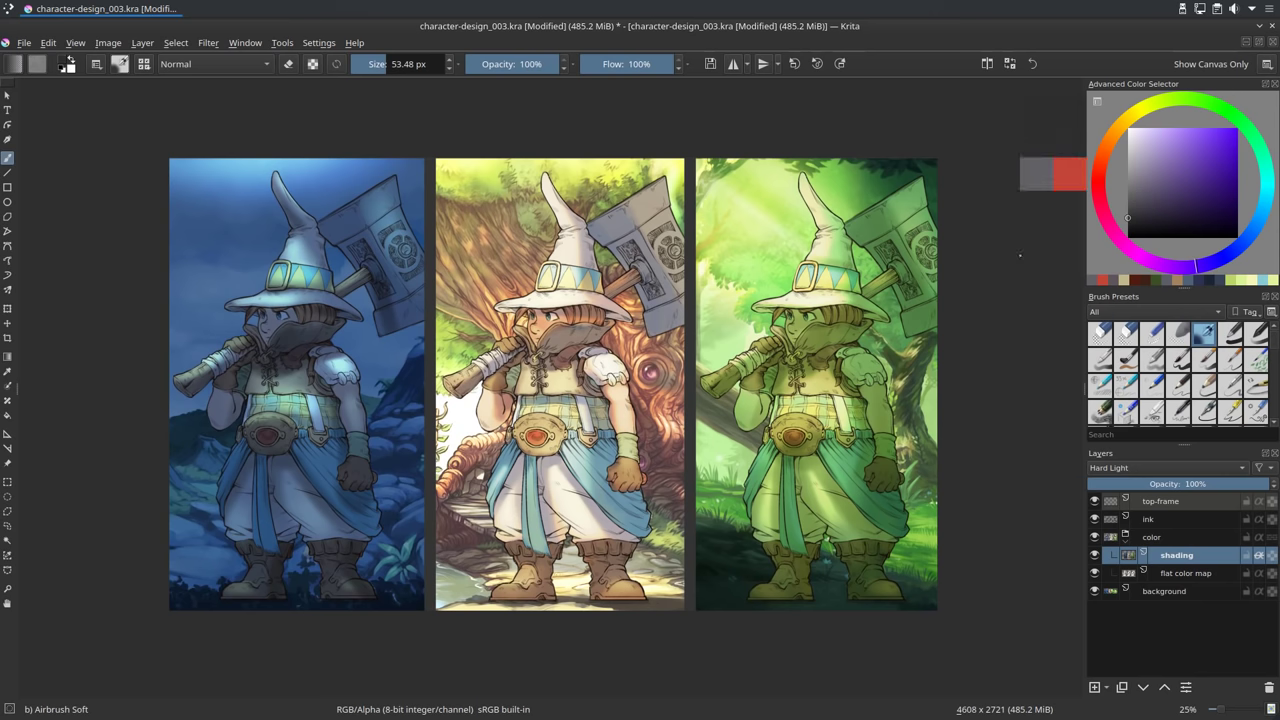
pyautogui.moveTo(550, 484)
pyautogui.keyDown('shift'); pyautogui.mouseDown()
pyautogui.moveTo(580, 484)
pyautogui.moveTo(543, 478)
pyautogui.moveTo(549, 515)
pyautogui.mouseUp(); pyautogui.keyUp('shift')
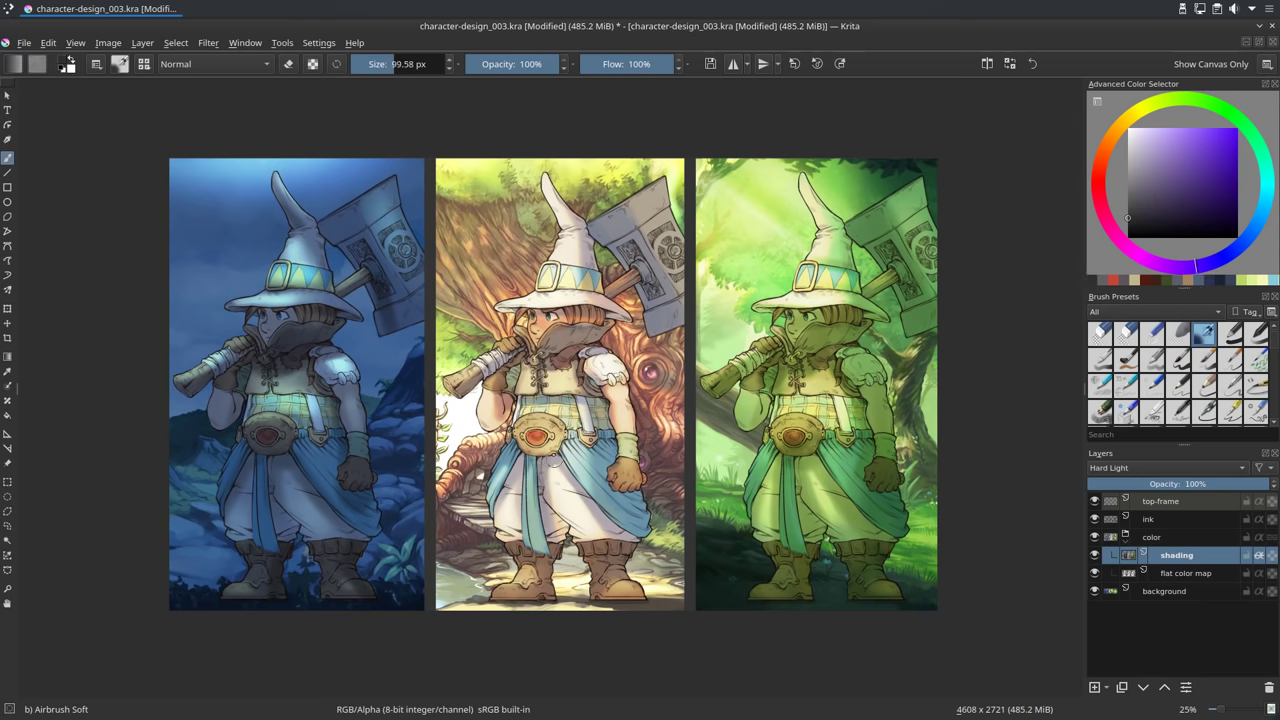
pyautogui.moveTo(550, 460); pyautogui.dragTo(633, 548)
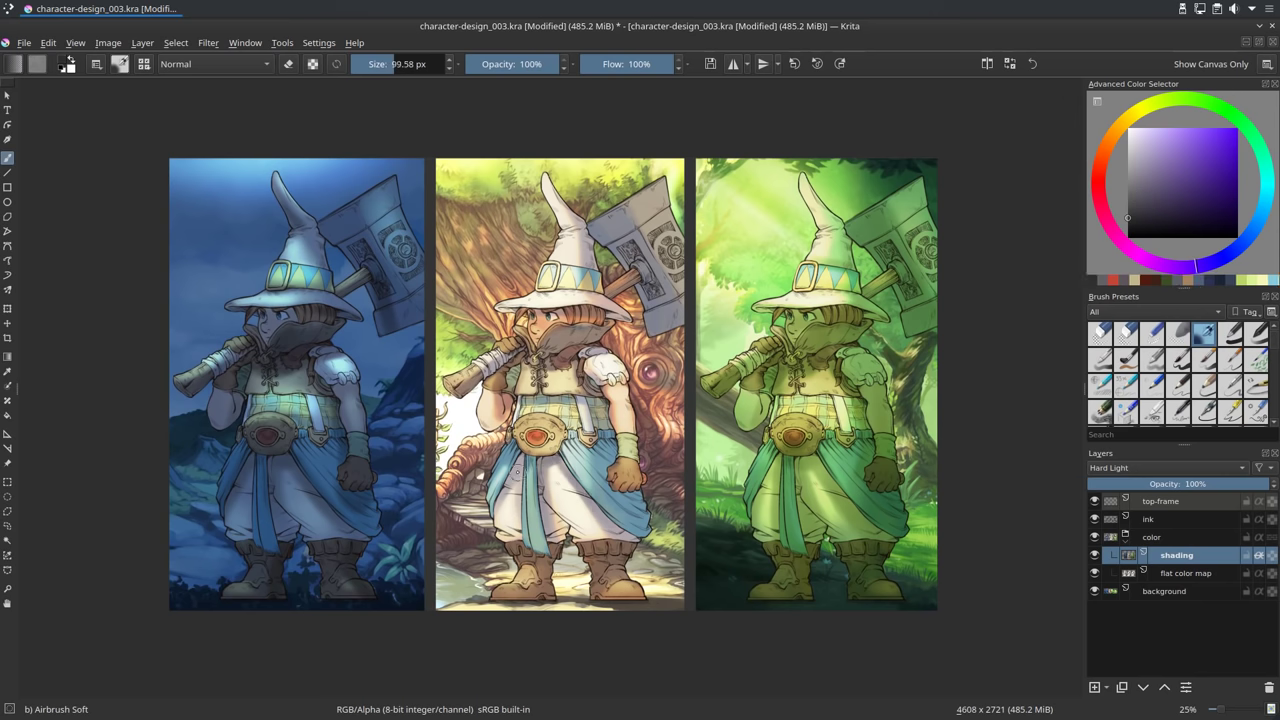
pyautogui.keyDown('shift'); pyautogui.moveTo(607, 422); pyautogui.dragTo(630, 422); pyautogui.keyUp('shift')
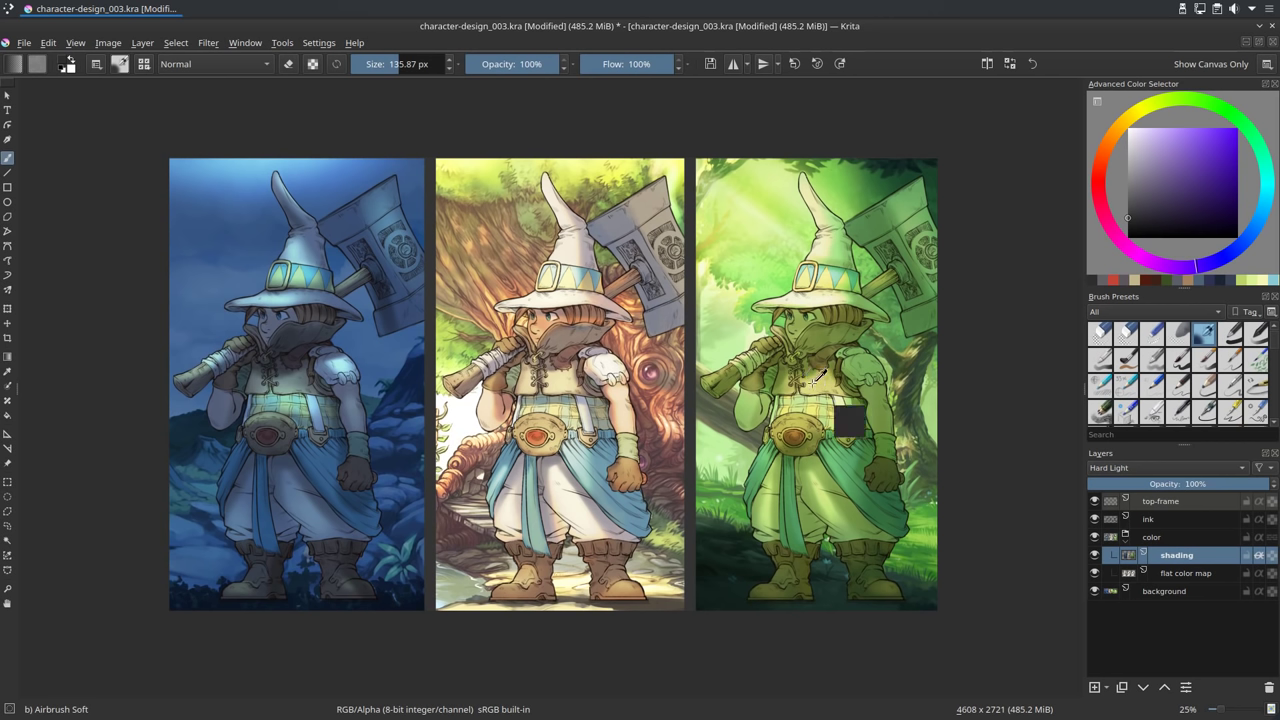
# Select the green forest panel with a rectangle and apply Color Balance to its shading with the midtones' blue at 9.
pyautogui.hotkey('ctrl', 'r')
pyautogui.moveTo(690, 146); pyautogui.dragTo(715, 219)
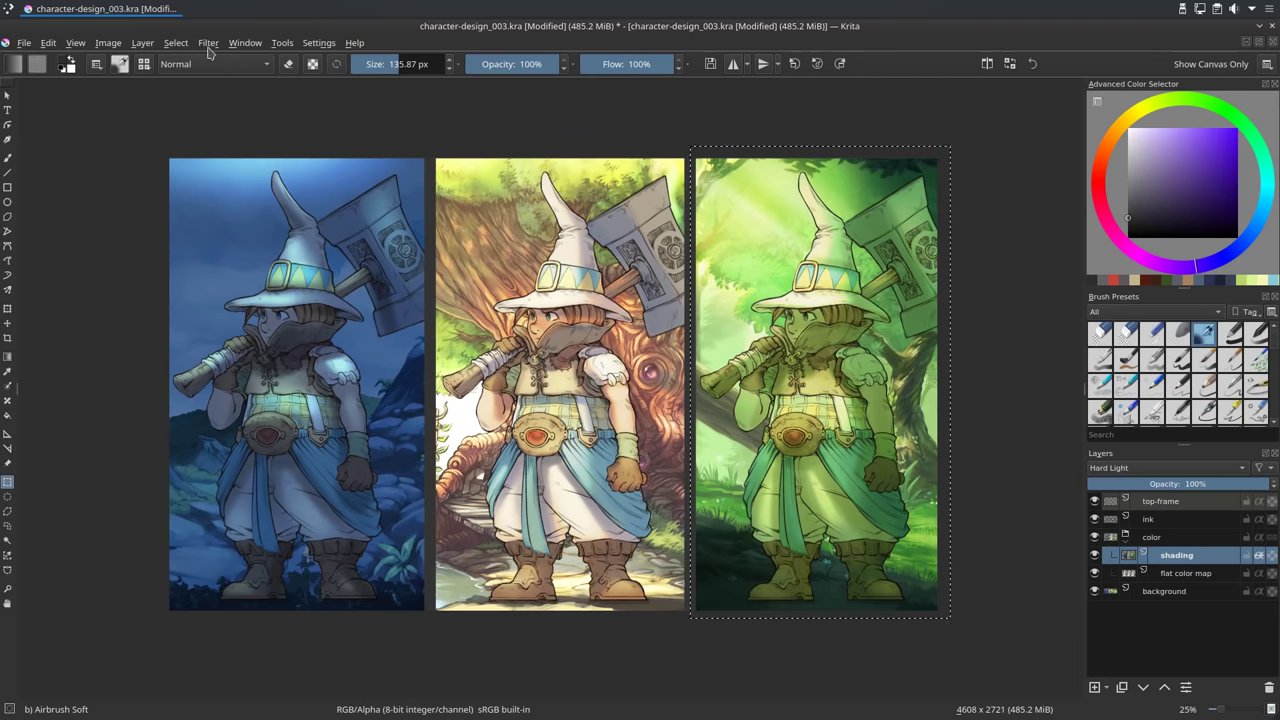
pyautogui.click(208, 43)
pyautogui.moveTo(228, 77)
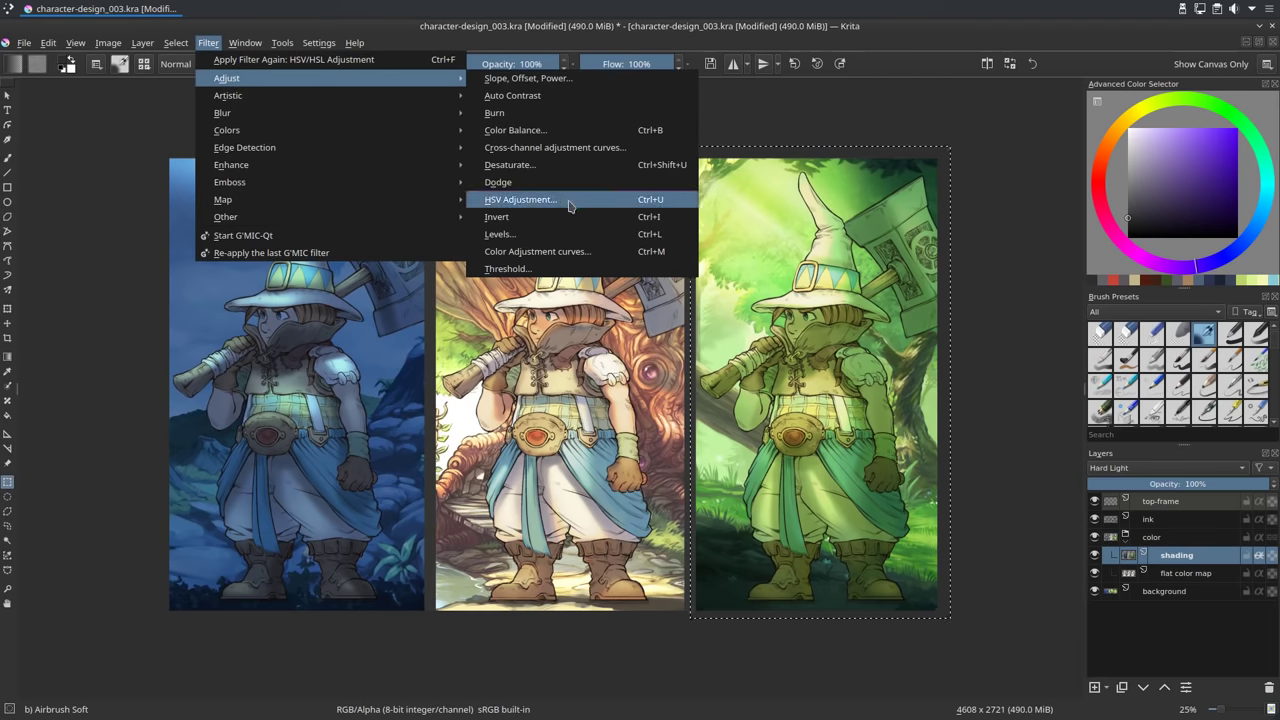
pyautogui.click(572, 130)
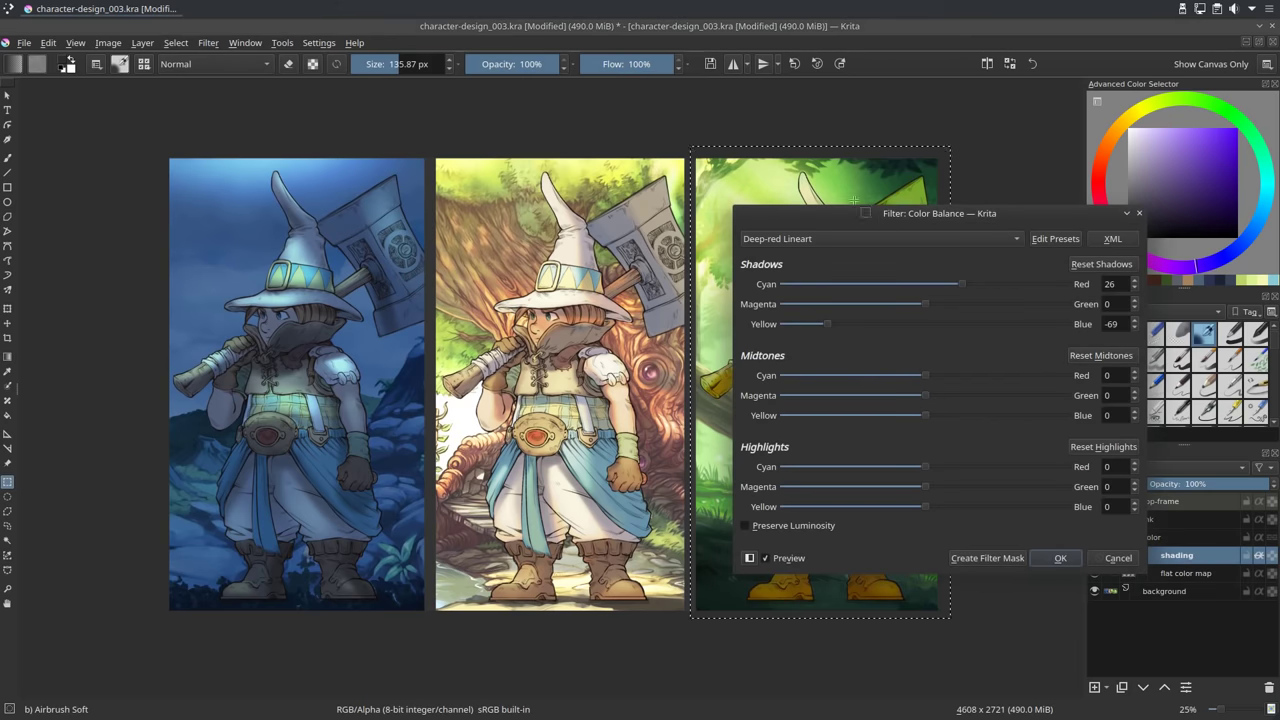
pyautogui.moveTo(885, 216); pyautogui.dragTo(419, 129)
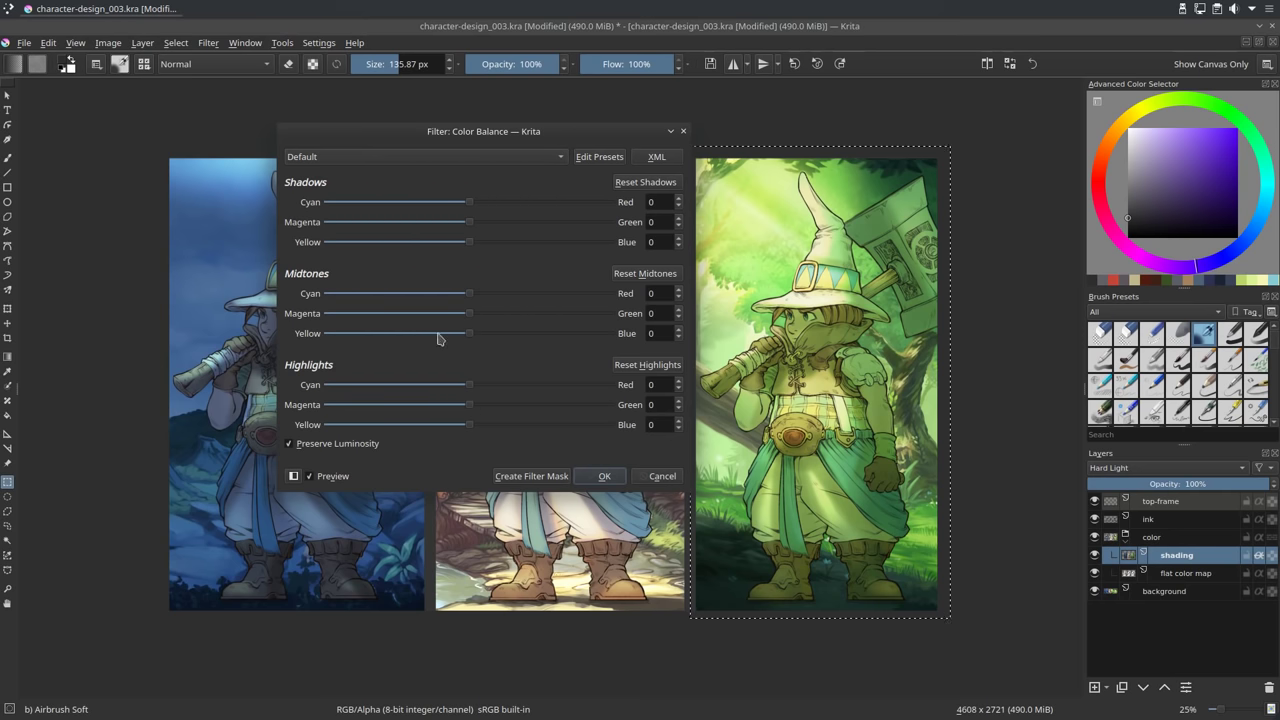
pyautogui.moveTo(470, 338); pyautogui.dragTo(480, 340)
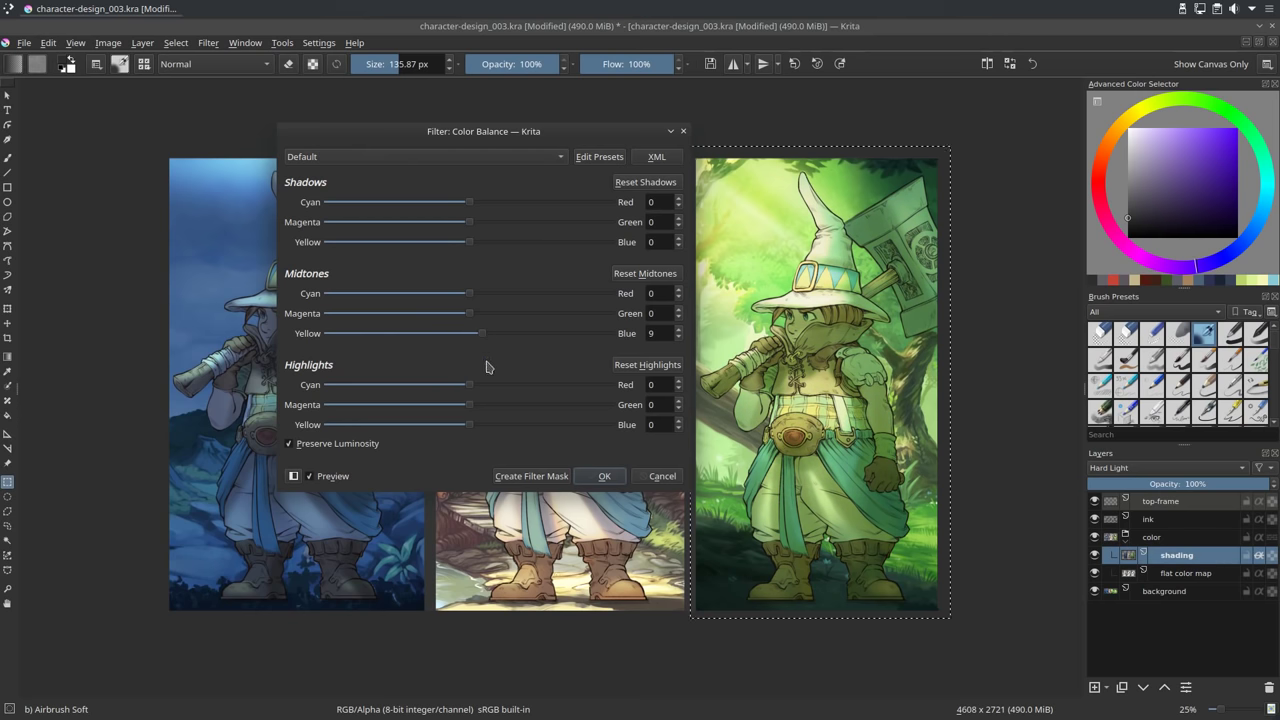
pyautogui.click(603, 477)
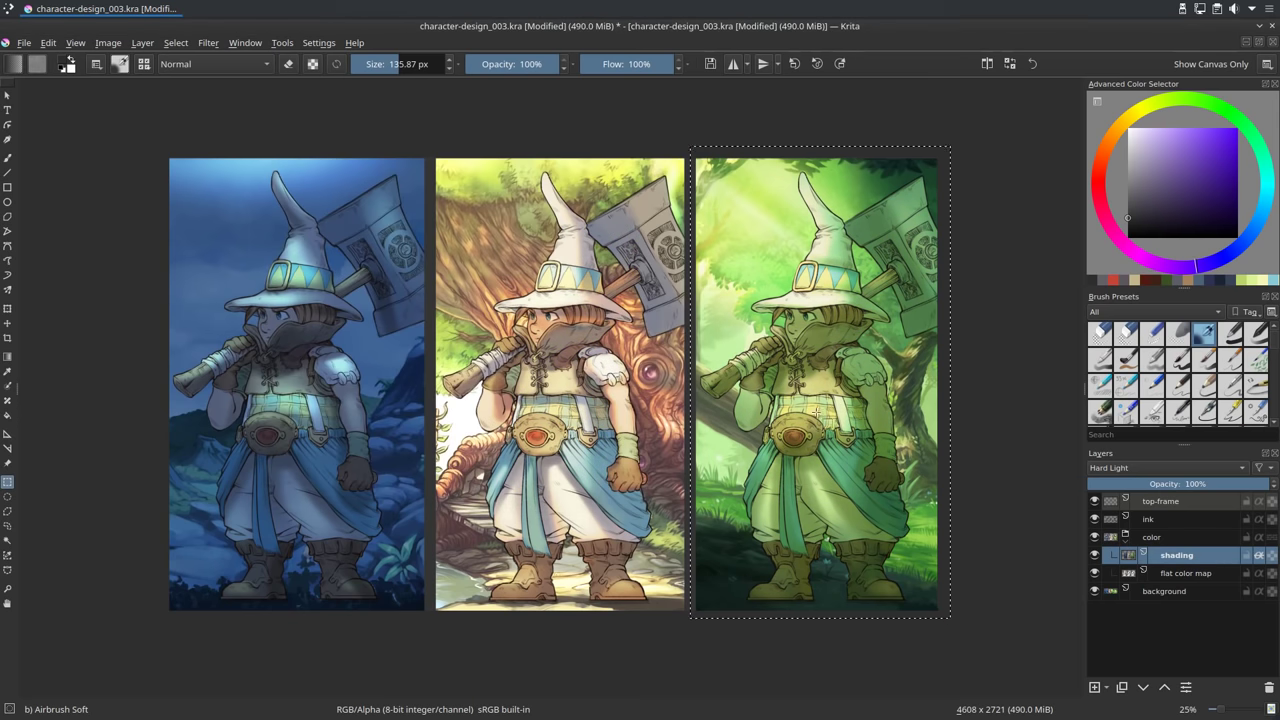
# Sample a green from the forest character's vest, brighten it to yellow-green, and airbrush dappled light over the shoulder, trousers and skirt at 52.40 px.
pyautogui.press('b')
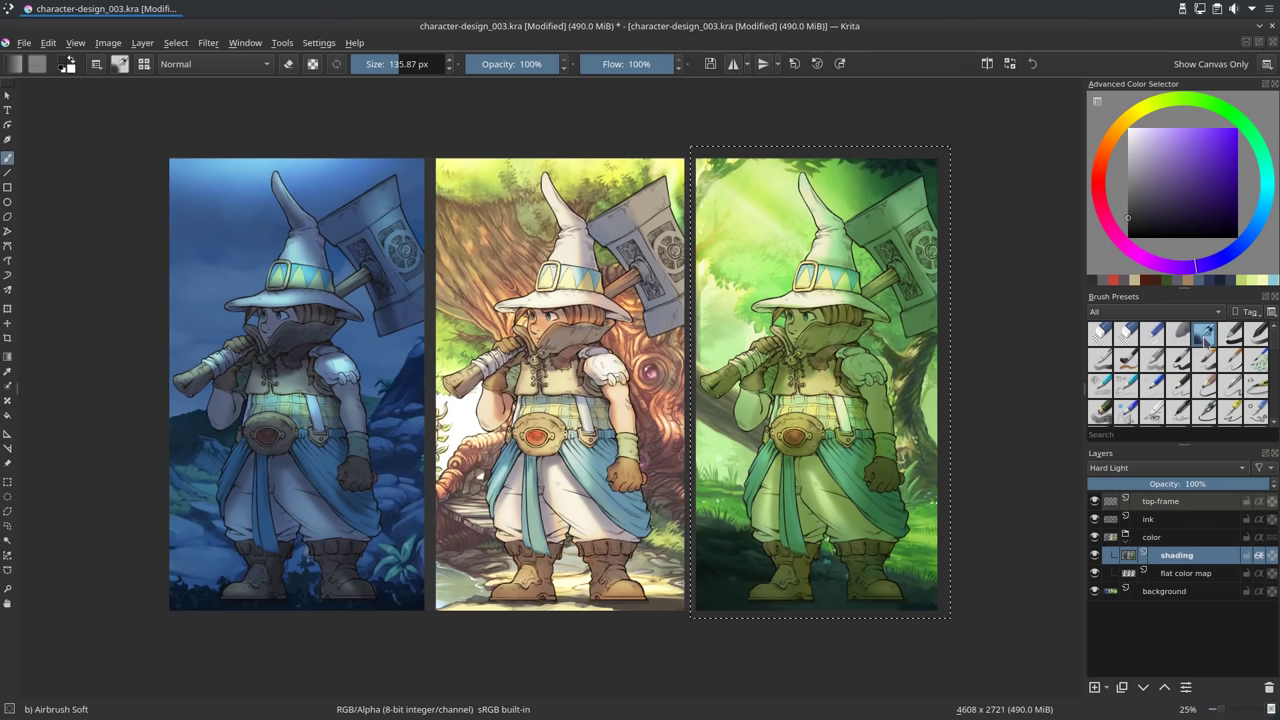
pyautogui.moveTo(818, 376); pyautogui.dragTo(769, 376)
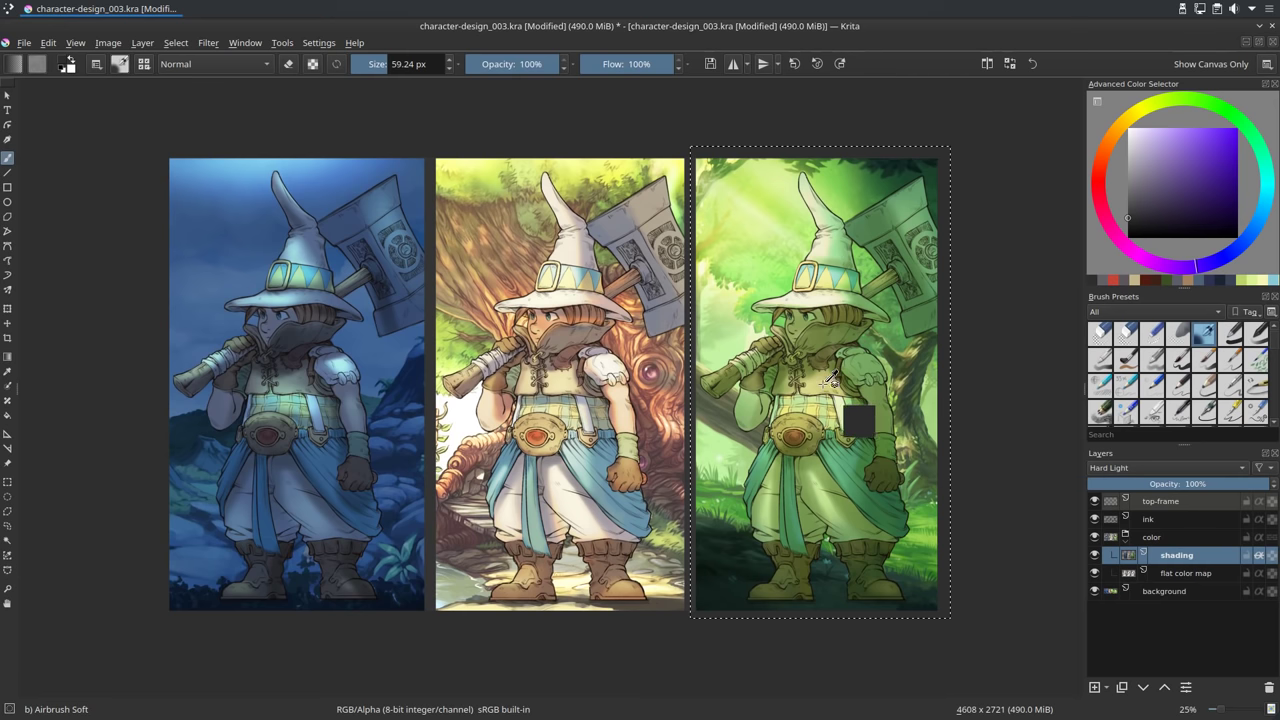
pyautogui.keyDown('ctrl'); pyautogui.click(826, 376); pyautogui.keyUp('ctrl')
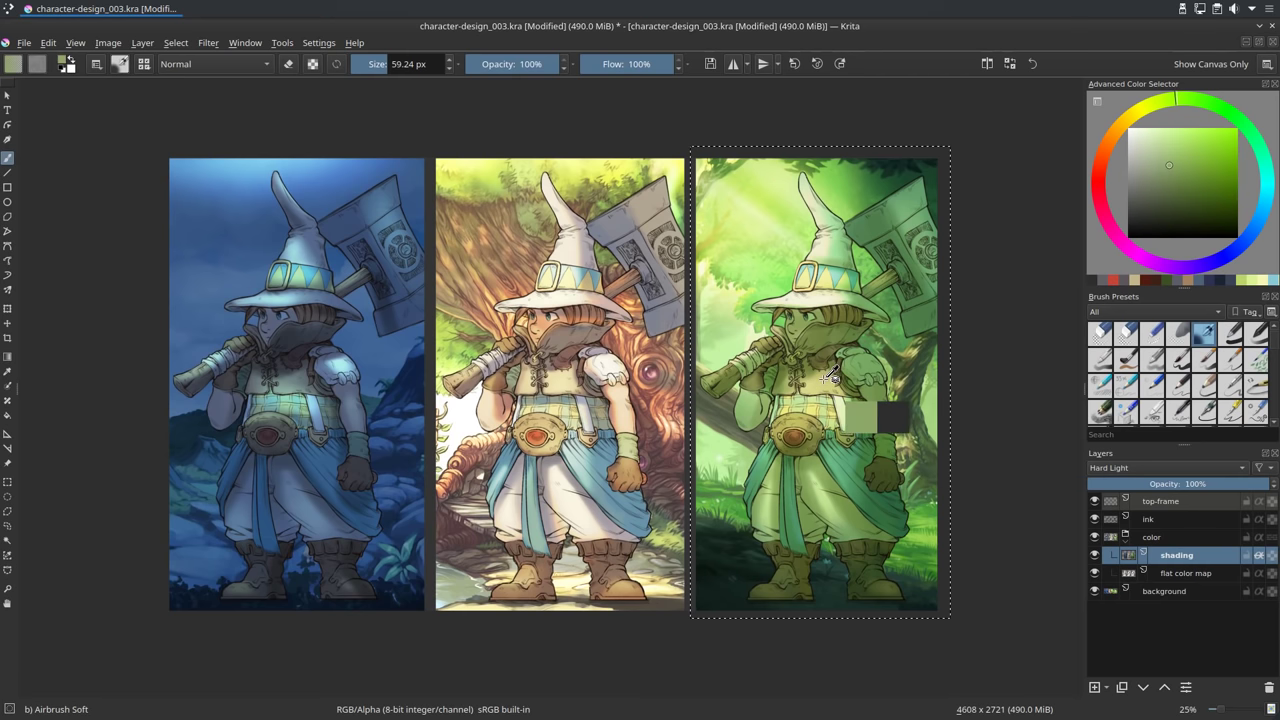
pyautogui.moveTo(1170, 162); pyautogui.dragTo(1171, 151)
pyautogui.click(1171, 103)
pyautogui.moveTo(1170, 103); pyautogui.dragTo(1163, 106)
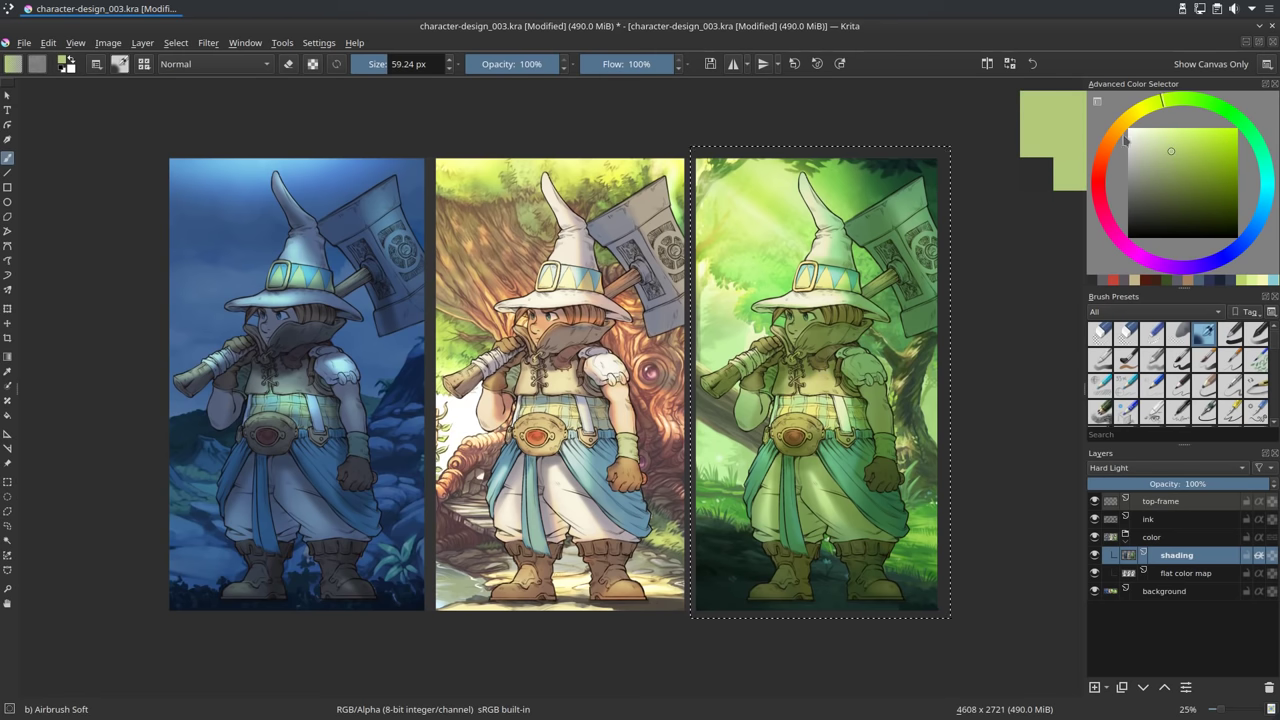
pyautogui.moveTo(828, 373); pyautogui.dragTo(835, 370)
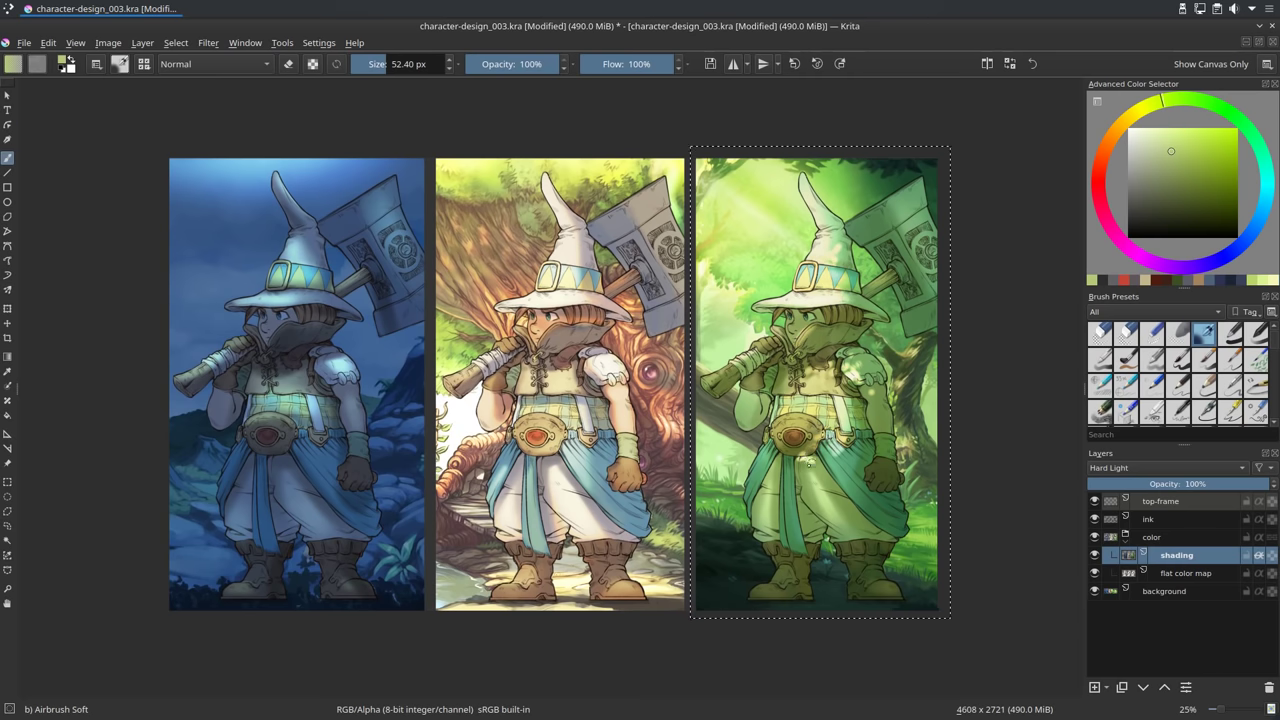
pyautogui.moveTo(822, 468); pyautogui.dragTo(811, 461)
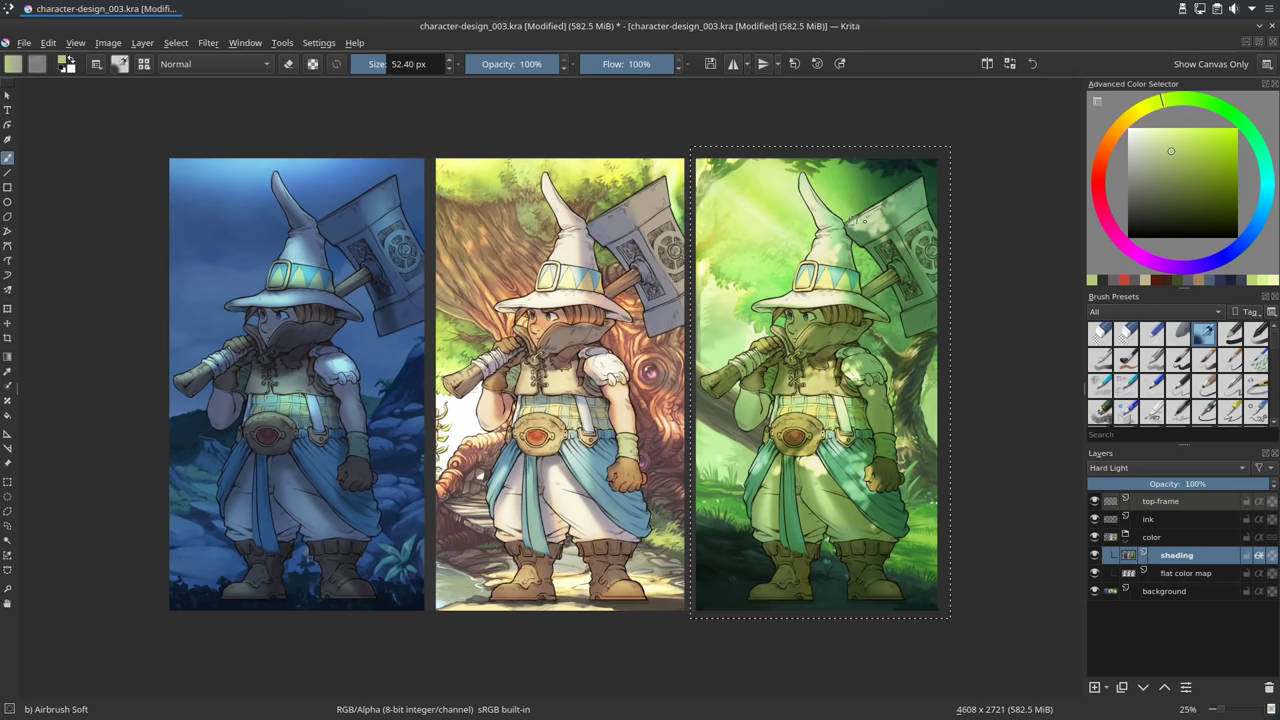
# Shift to a brighter yellow, enlarge the airbrush to 150.68 px, and paint dappled light on the forest character's hammer head.
pyautogui.moveTo(1171, 147)
pyautogui.mouseDown()
pyautogui.moveTo(1182, 139)
pyautogui.moveTo(1140, 108)
pyautogui.mouseUp()
pyautogui.moveTo(938, 246); pyautogui.dragTo(1000, 246)
pyautogui.moveTo(900, 198); pyautogui.dragTo(874, 208)
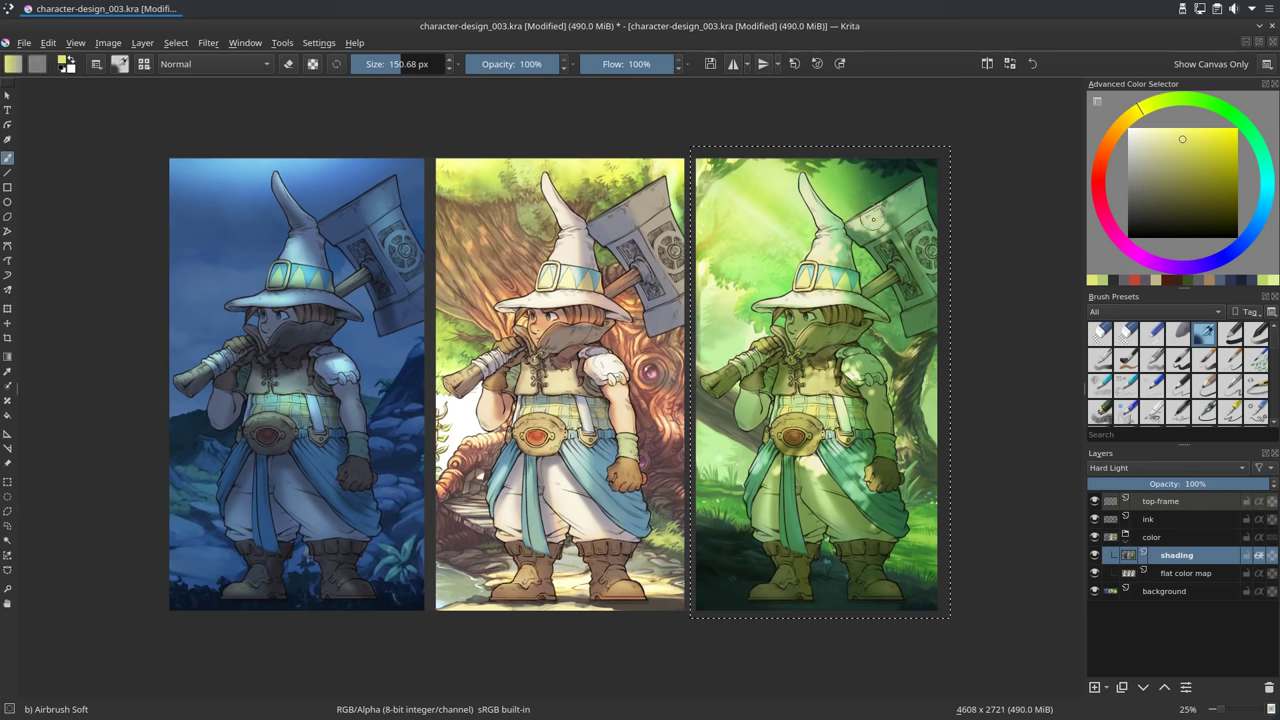
pyautogui.moveTo(945, 261); pyautogui.dragTo(923, 261)
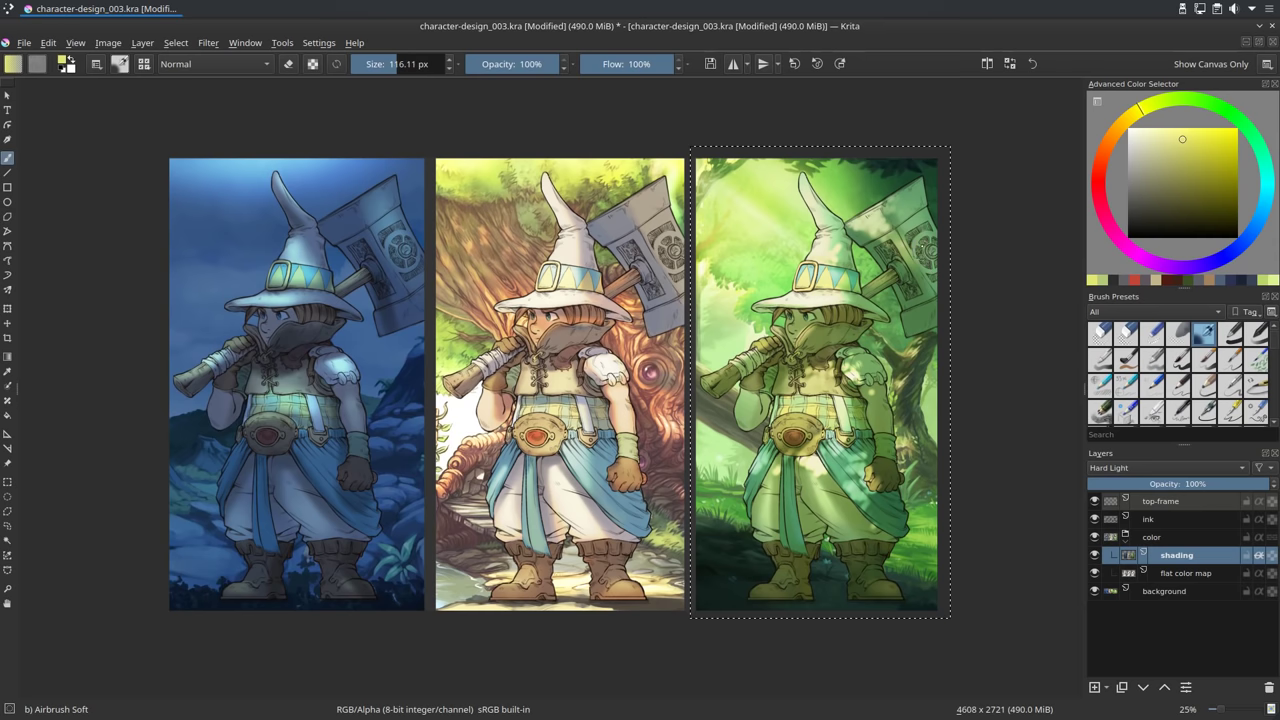
# Change to a dark grey and airbrush shadows on the forest character from the hammer downward, reducing the size from 138.47 to 80.84 px.
pyautogui.moveTo(1160, 203); pyautogui.dragTo(1128, 212)
pyautogui.moveTo(906, 276)
pyautogui.mouseDown()
pyautogui.moveTo(920, 276)
pyautogui.moveTo(908, 281)
pyautogui.mouseUp()
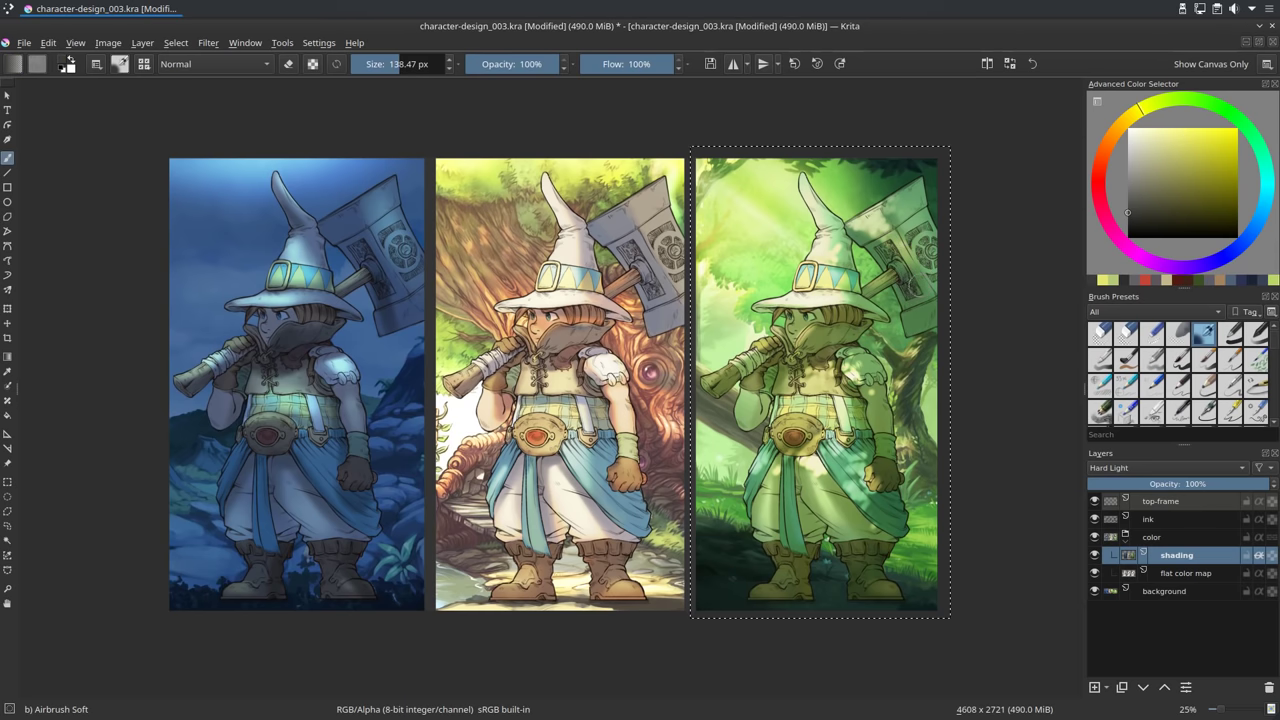
pyautogui.press('[')
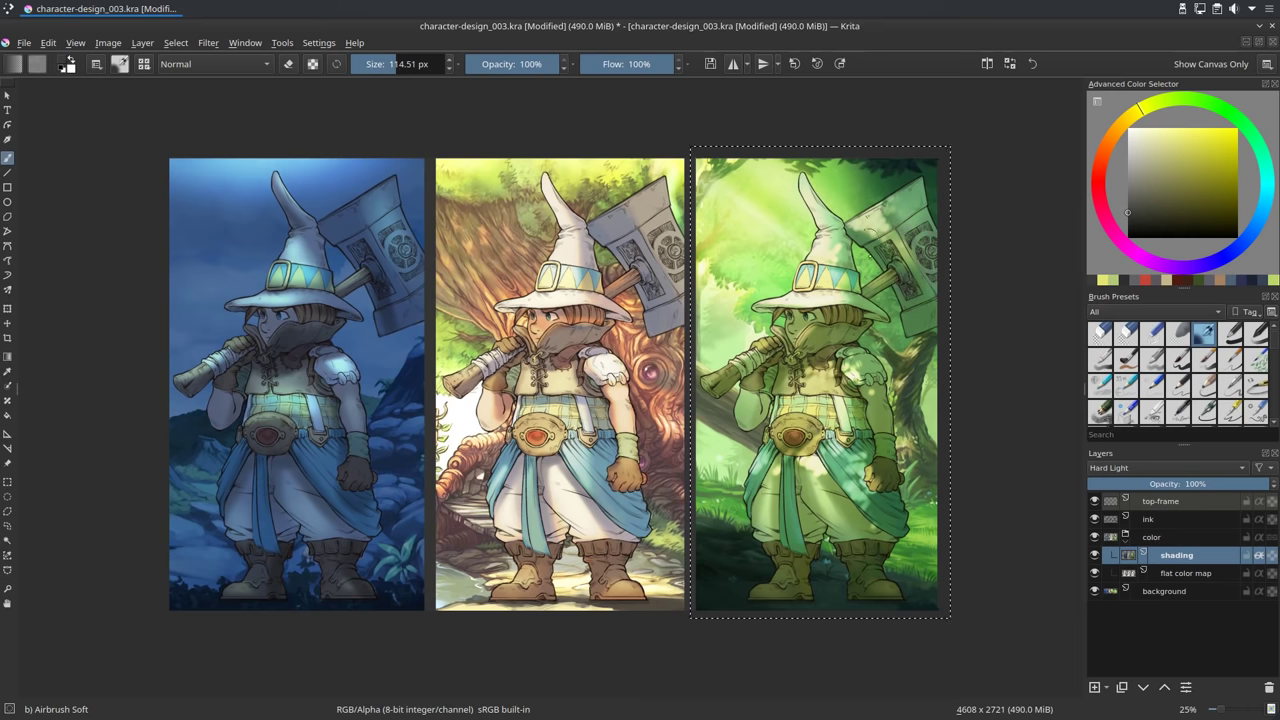
pyautogui.press('[')
pyautogui.press('[')
pyautogui.press('[')
pyautogui.press(']')
pyautogui.press(']')
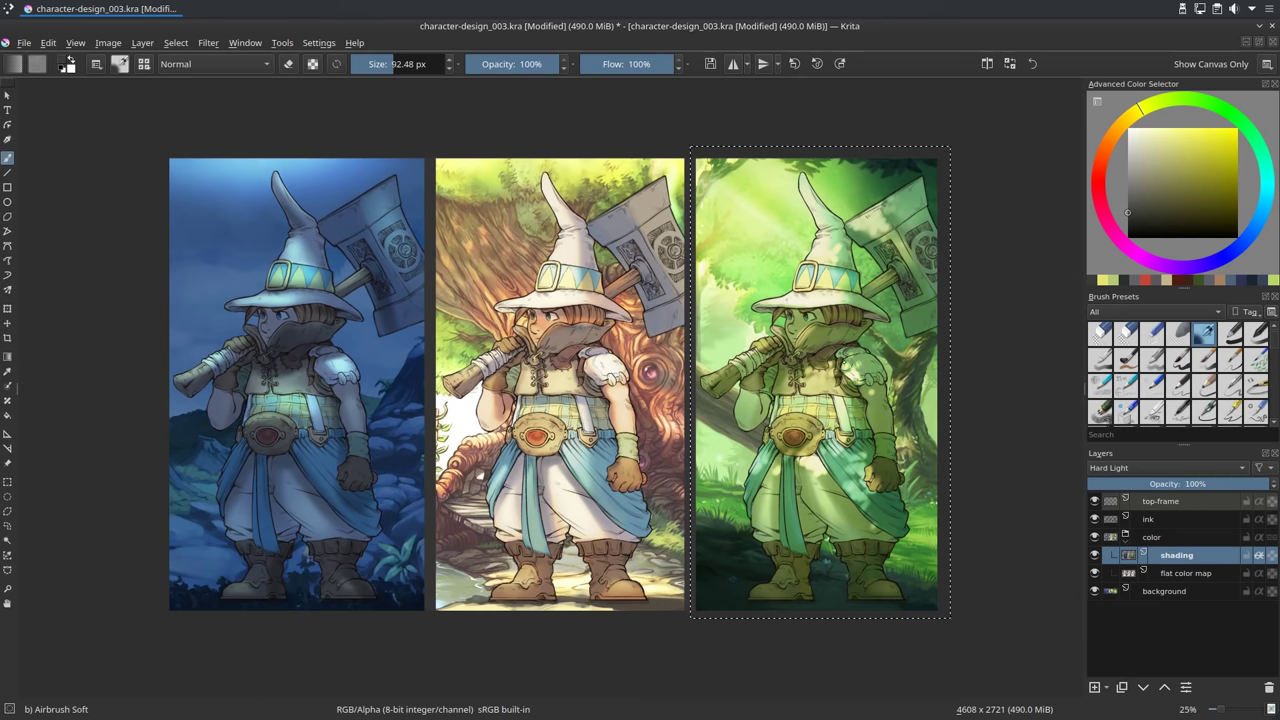
pyautogui.press('[')
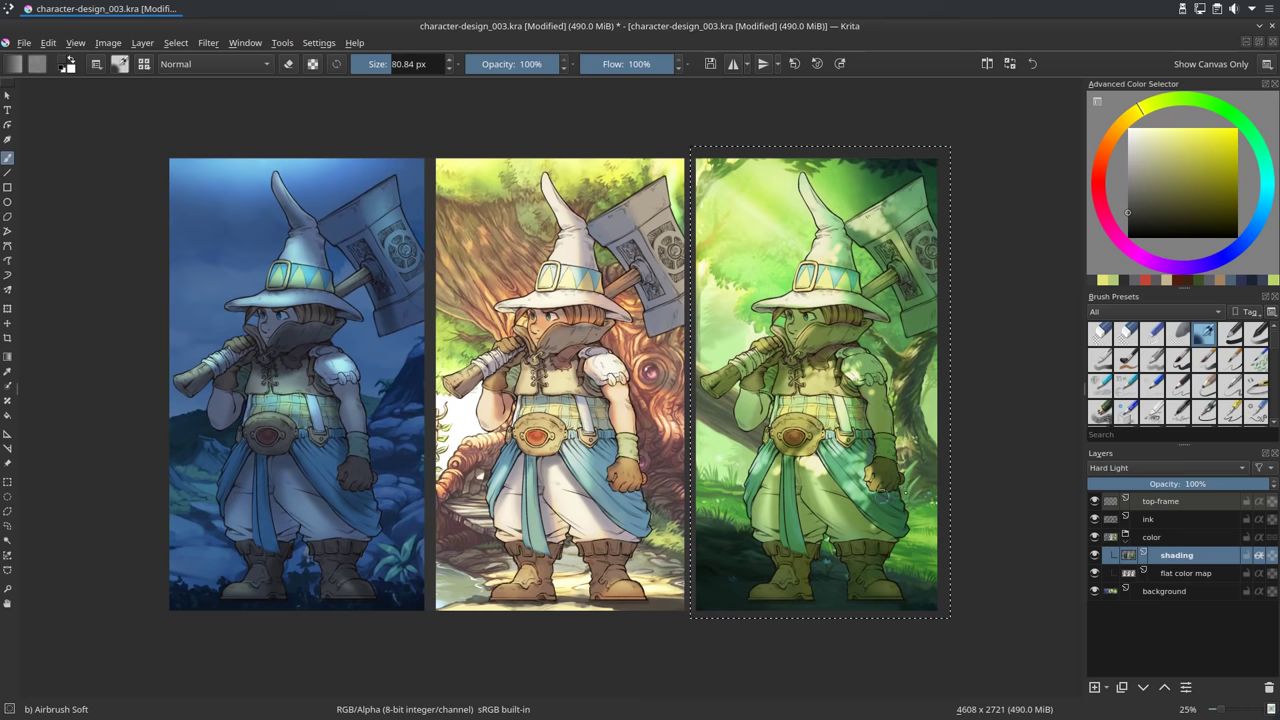
# Sample a dark green below the forest character's lowered fist and shade the lower skirt and legs at 92.37 px.
pyautogui.press(']')
pyautogui.press(']')
pyautogui.press(']')
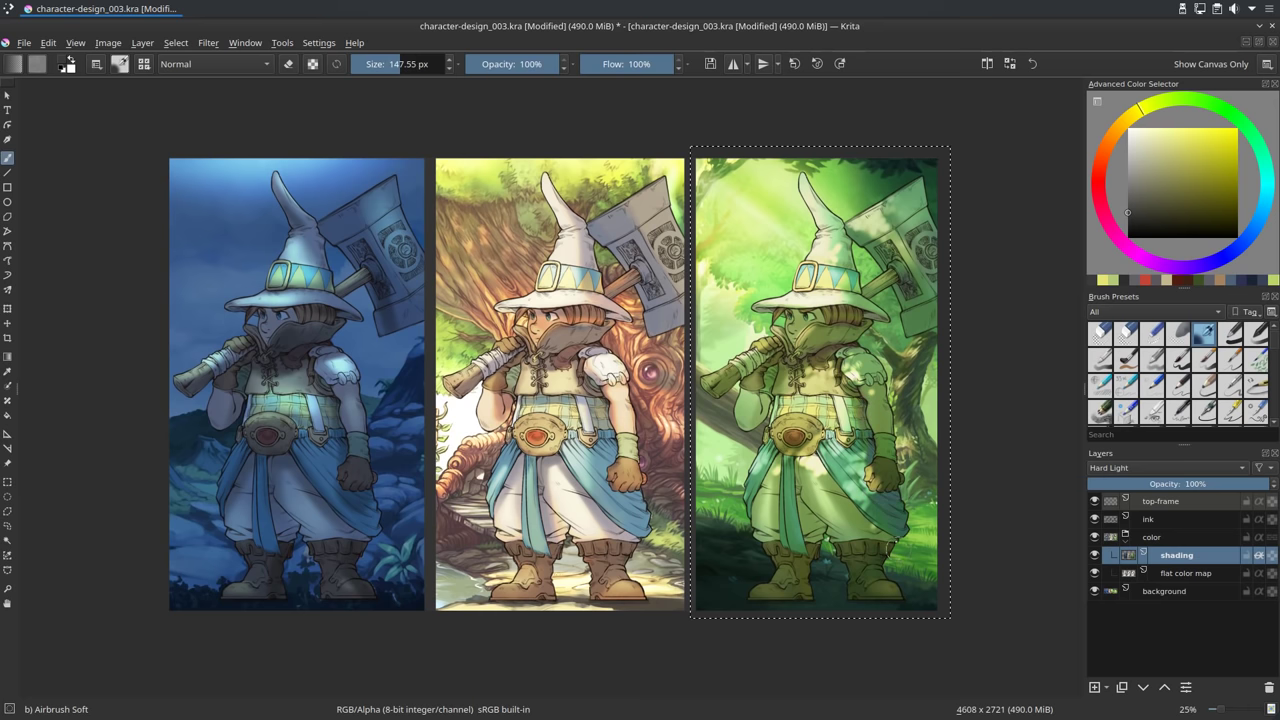
pyautogui.keyDown('ctrl'); pyautogui.click(880, 507); pyautogui.keyUp('ctrl')
pyautogui.press('[')
pyautogui.press('[')
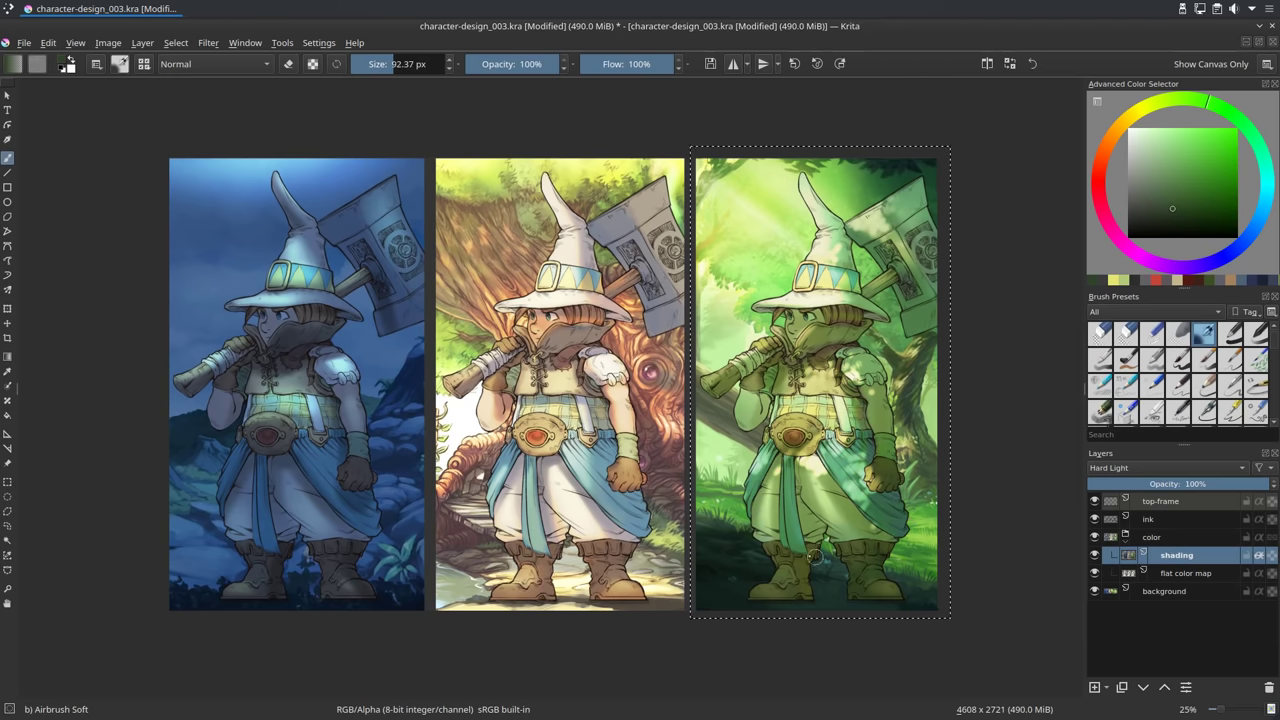
# Darken the color to near-black, enlarge the airbrush to 185 px, and deepen the shadows around the forest character's boots.
pyautogui.moveTo(1159, 208); pyautogui.dragTo(1128, 231)
pyautogui.press(']')
pyautogui.press(']')
pyautogui.press(']')
pyautogui.moveTo(812, 560)
pyautogui.mouseDown()
pyautogui.moveTo(801, 560)
pyautogui.moveTo(815, 548)
pyautogui.mouseUp()
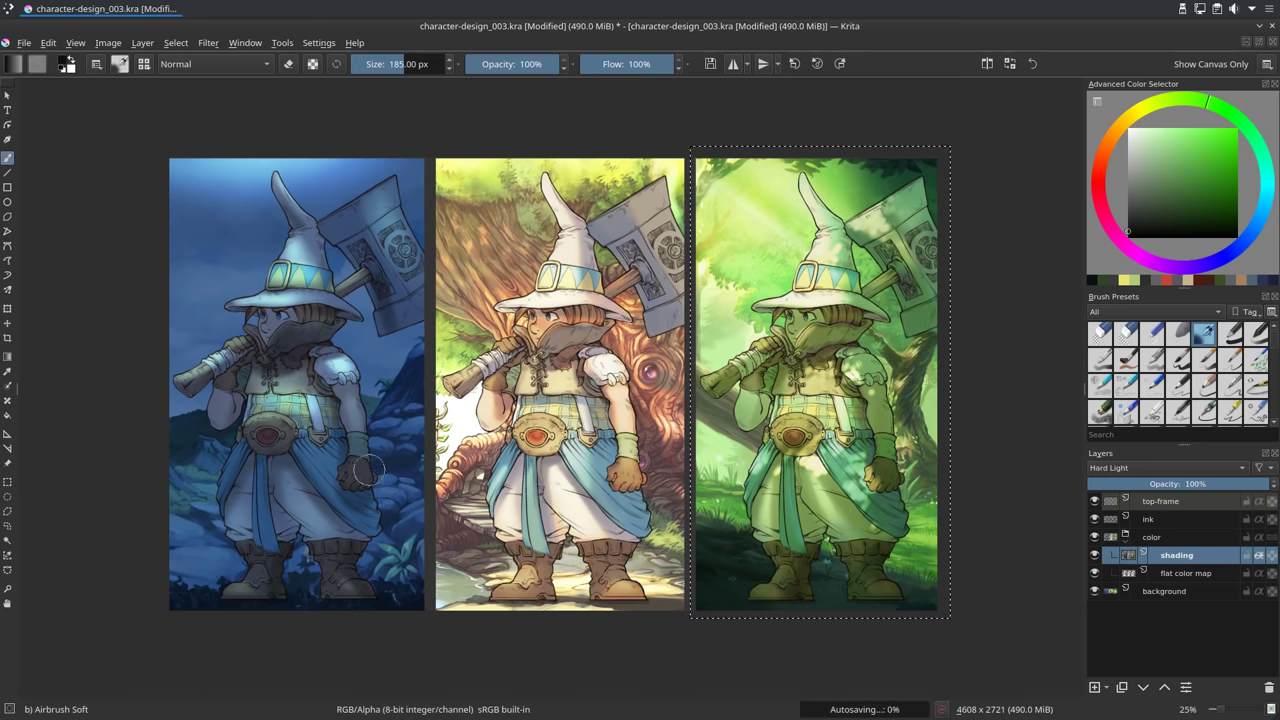
pyautogui.keyDown('shift'); pyautogui.moveTo(307, 477); pyautogui.dragTo(231, 477); pyautogui.keyUp('shift')
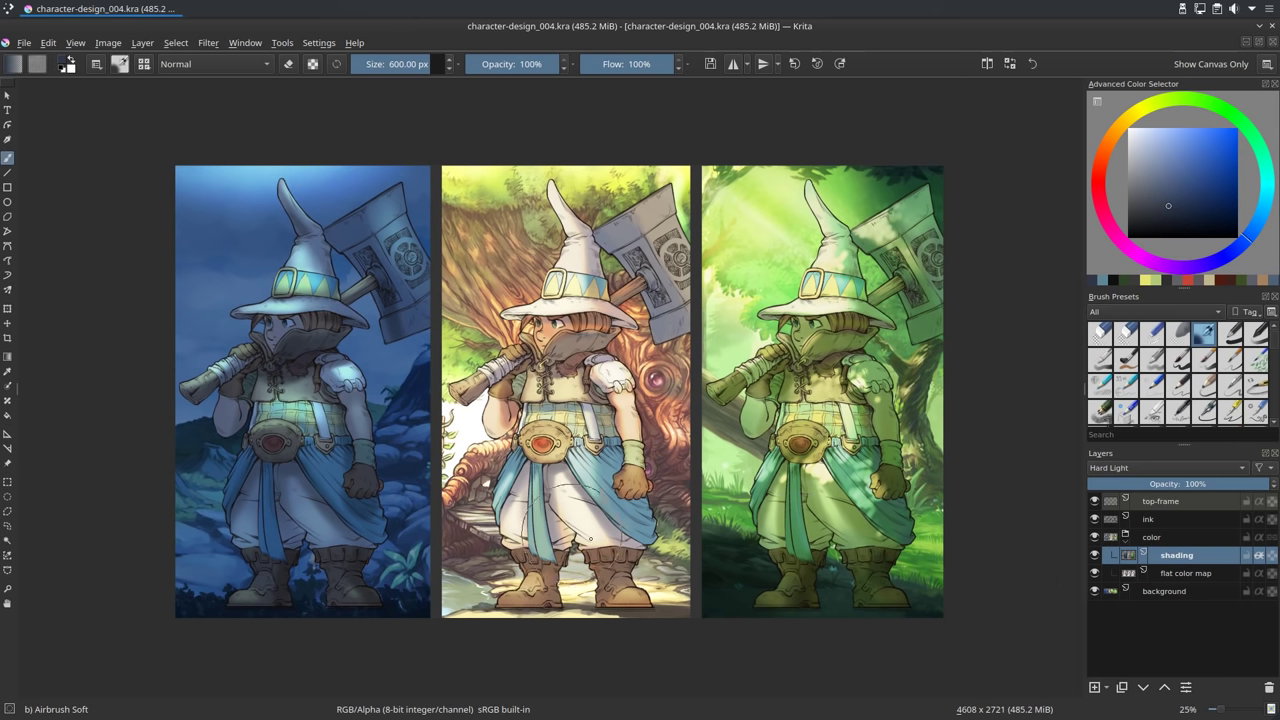
# Examine the airbrushed shading on the middle and night-scene characters up close.
pyautogui.scroll(2, 591, 472)
pyautogui.scroll(3, 591, 472)
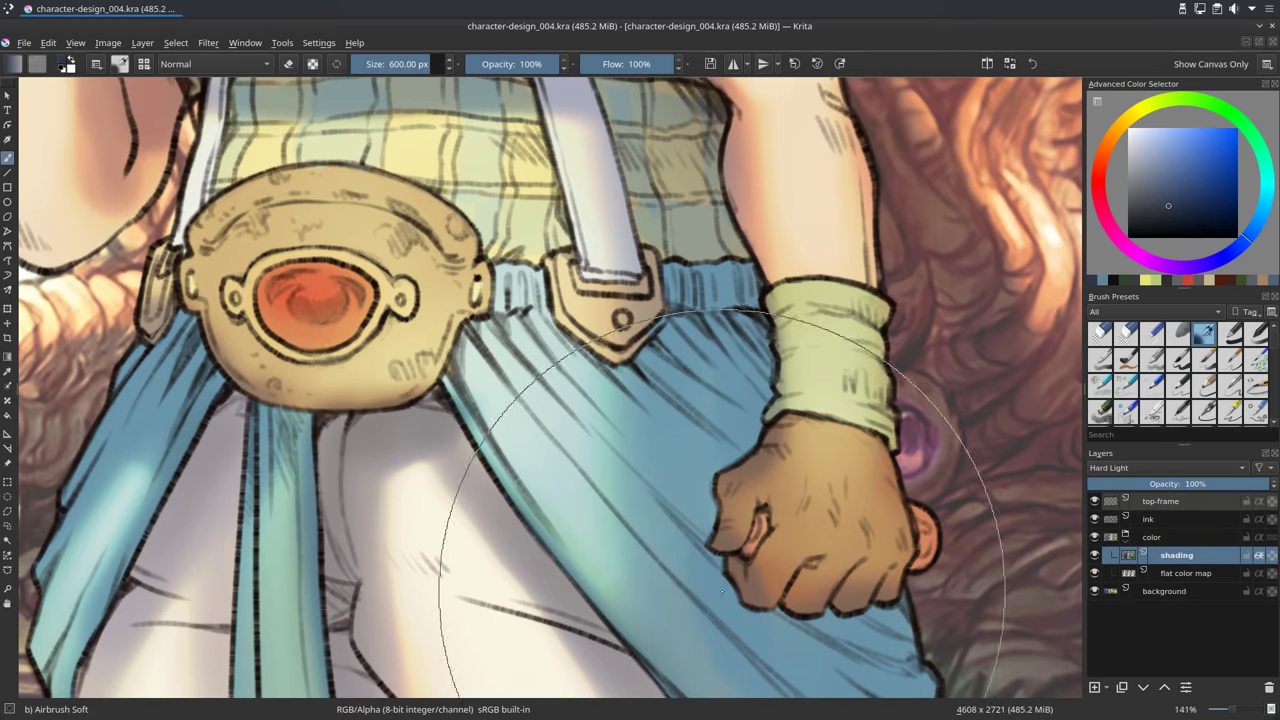
pyautogui.scroll(-3, 580, 318)
pyautogui.scroll(1, 560, 320)
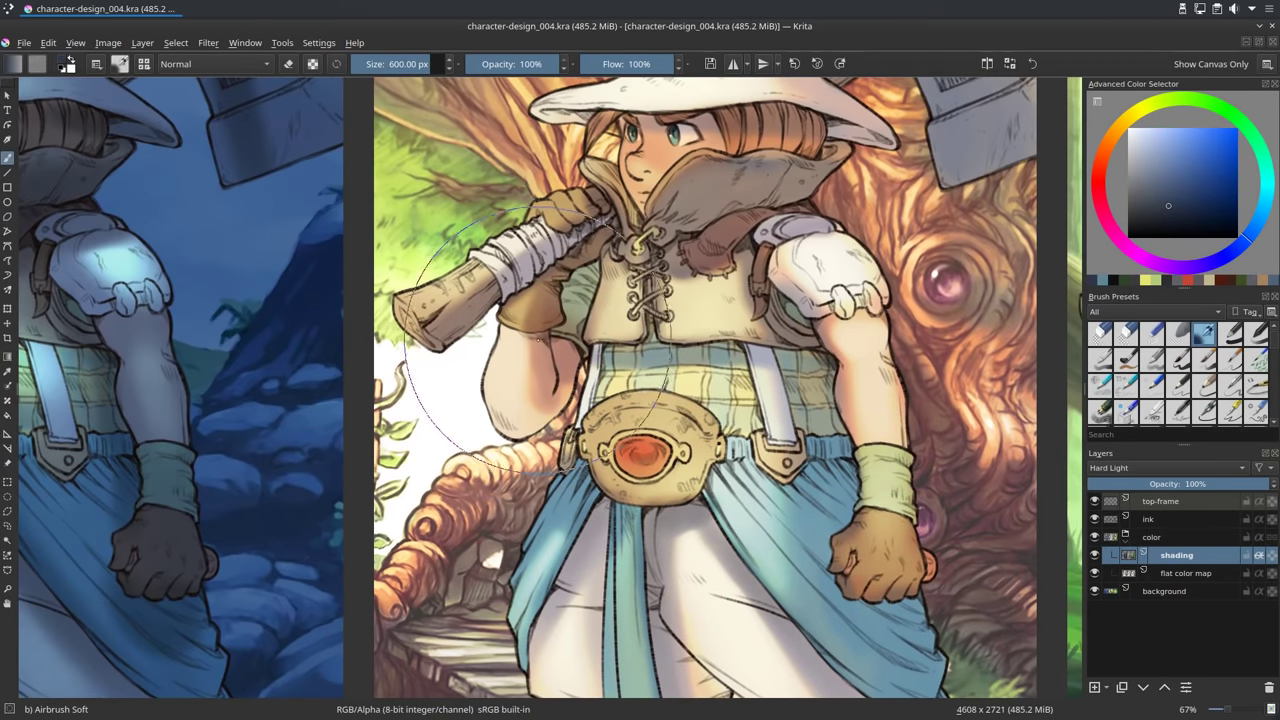
pyautogui.moveTo(739, 260); pyautogui.dragTo(902, 352)
pyautogui.moveTo(263, 362)
pyautogui.mouseDown()
pyautogui.moveTo(352, 382)
pyautogui.moveTo(614, 343)
pyautogui.mouseUp()
pyautogui.moveTo(574, 396); pyautogui.dragTo(577, 430)
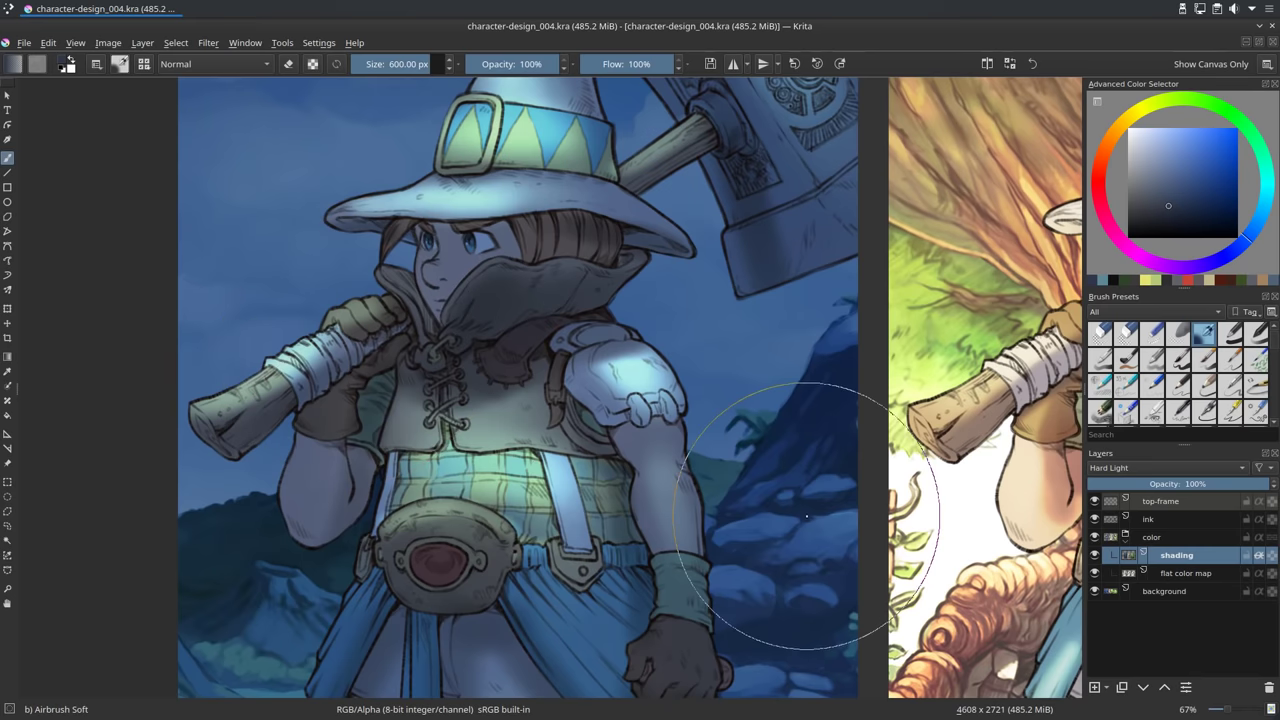
# Choose the Wet Textured Soft brush at 60 px and sample a dark blue-grey from the night-scene character's vest.
pyautogui.scroll(-3, 1272, 360)
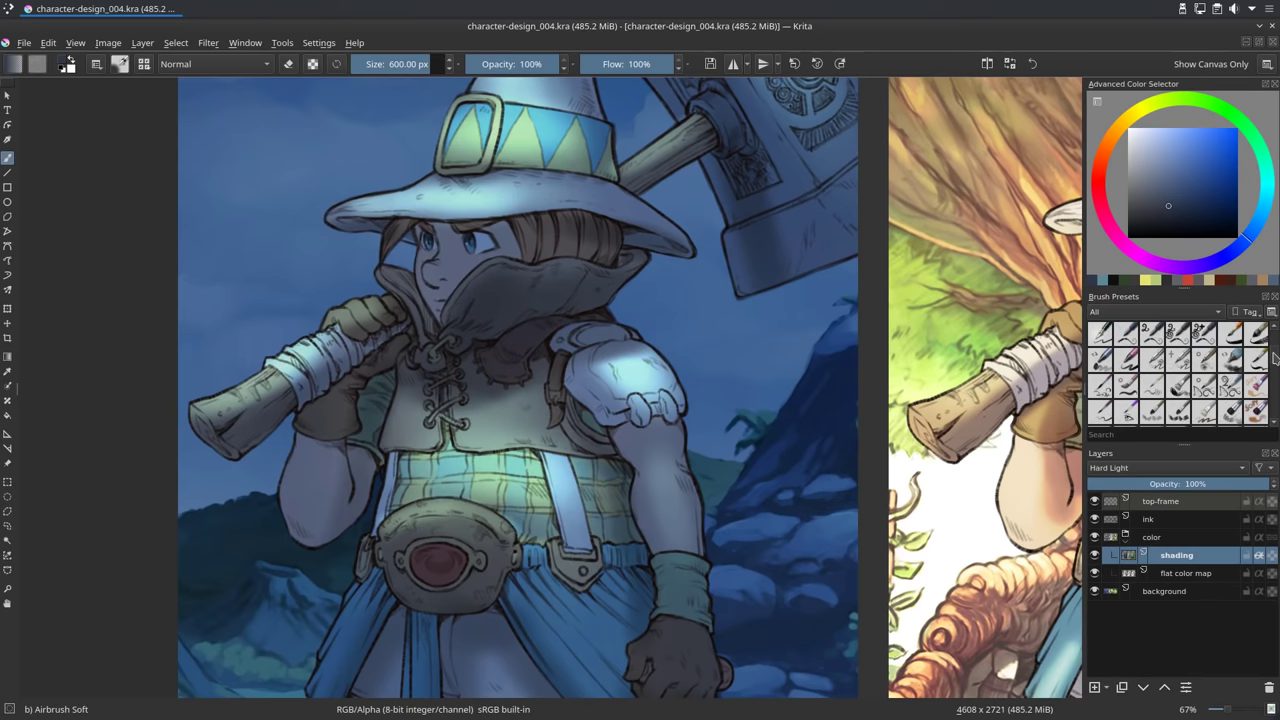
pyautogui.scroll(-3, 1276, 370)
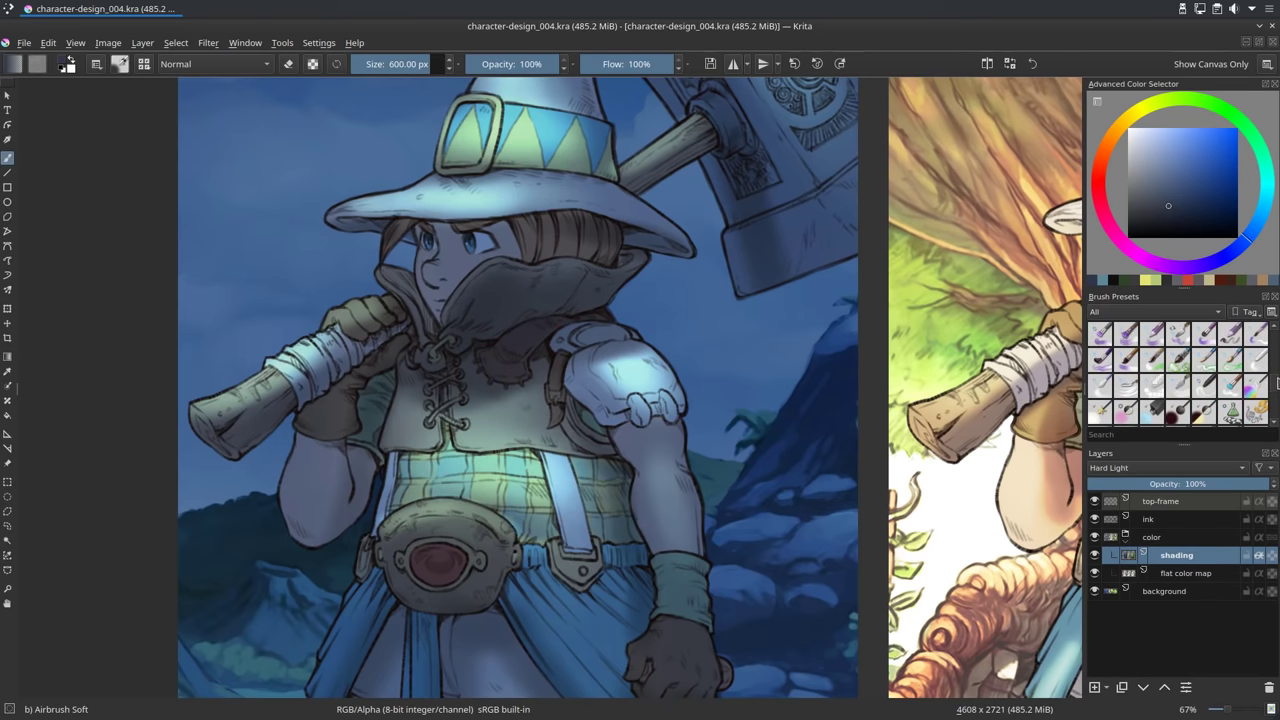
pyautogui.scroll(1, 1274, 386)
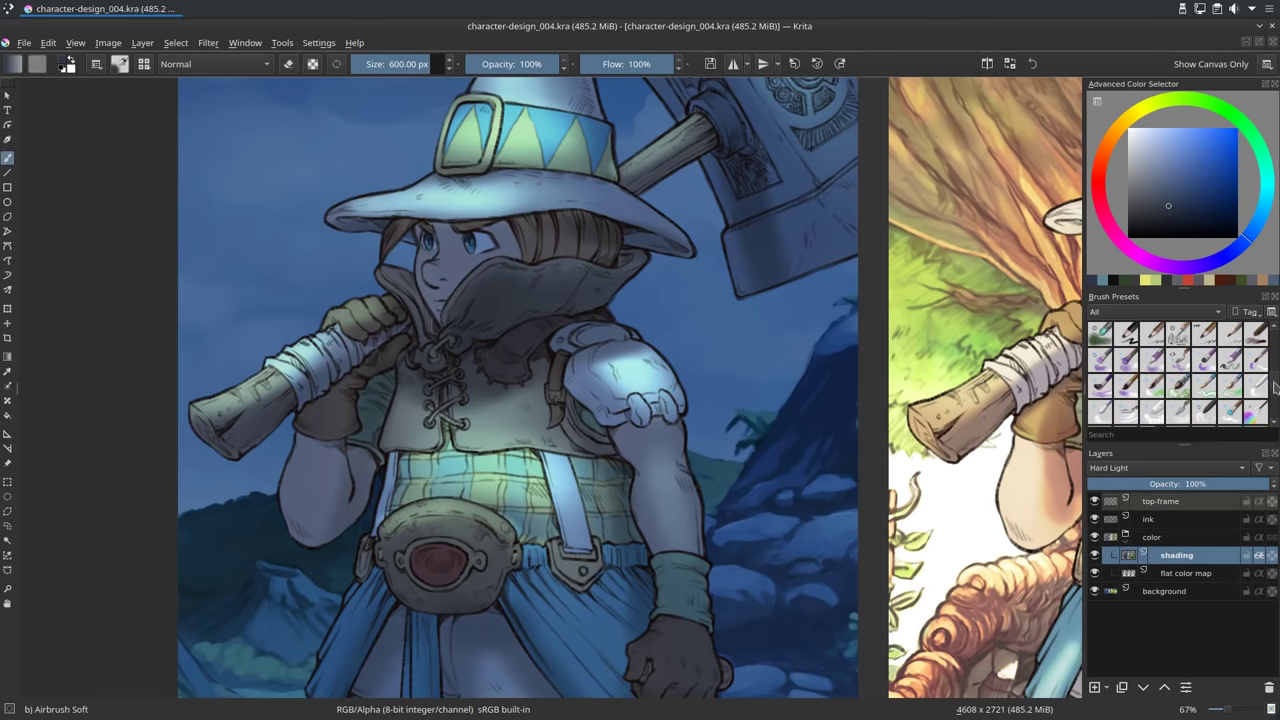
pyautogui.click(1128, 387)
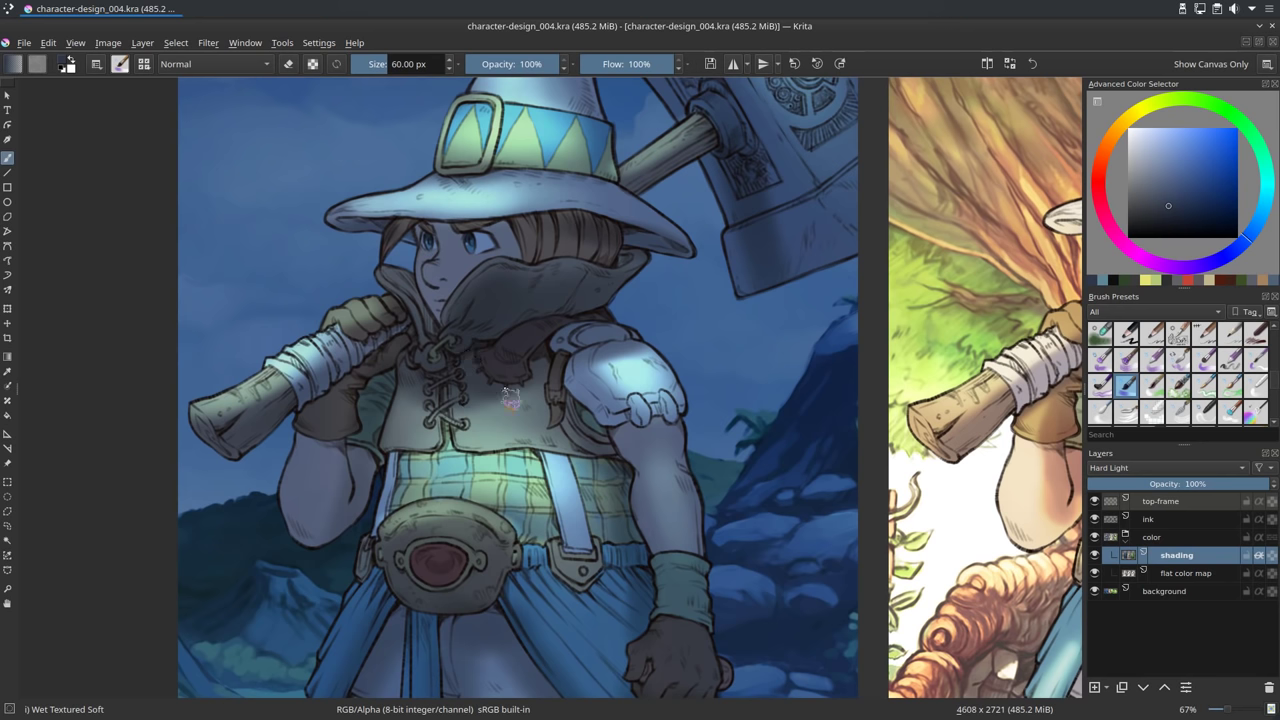
pyautogui.keyDown('ctrl'); pyautogui.click(487, 391); pyautogui.keyUp('ctrl')
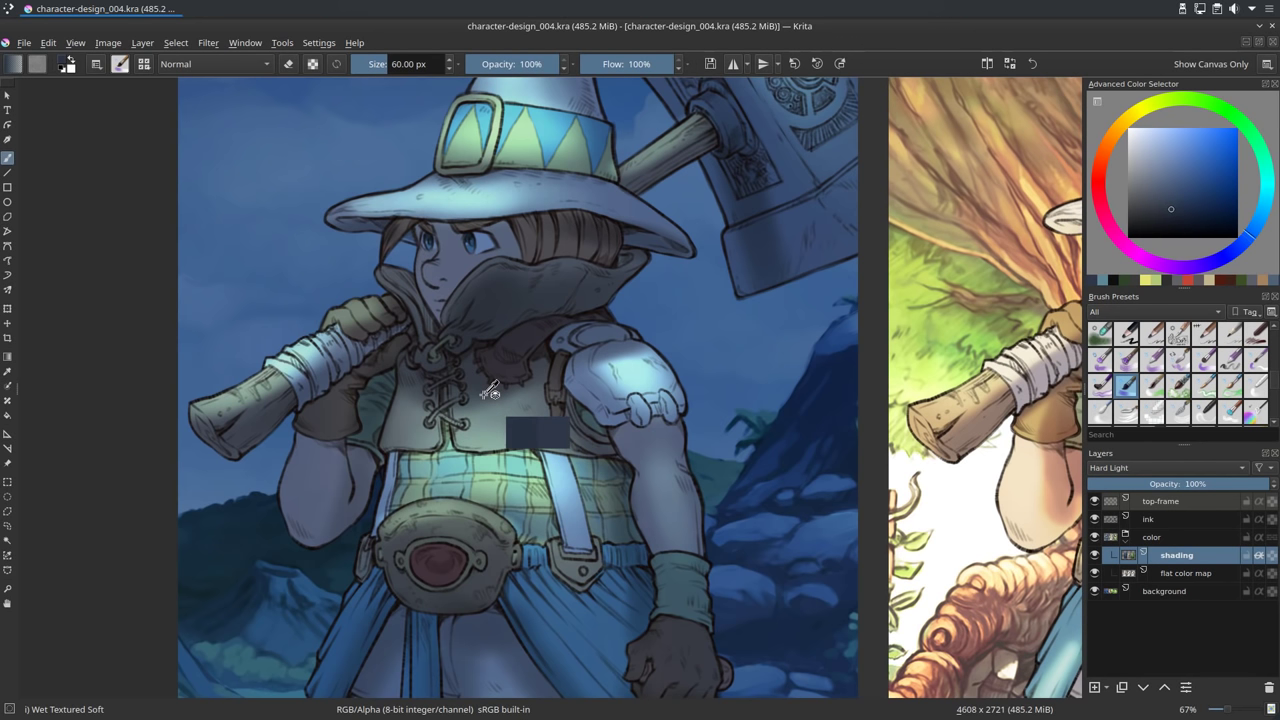
pyautogui.moveTo(484, 395); pyautogui.dragTo(481, 391)
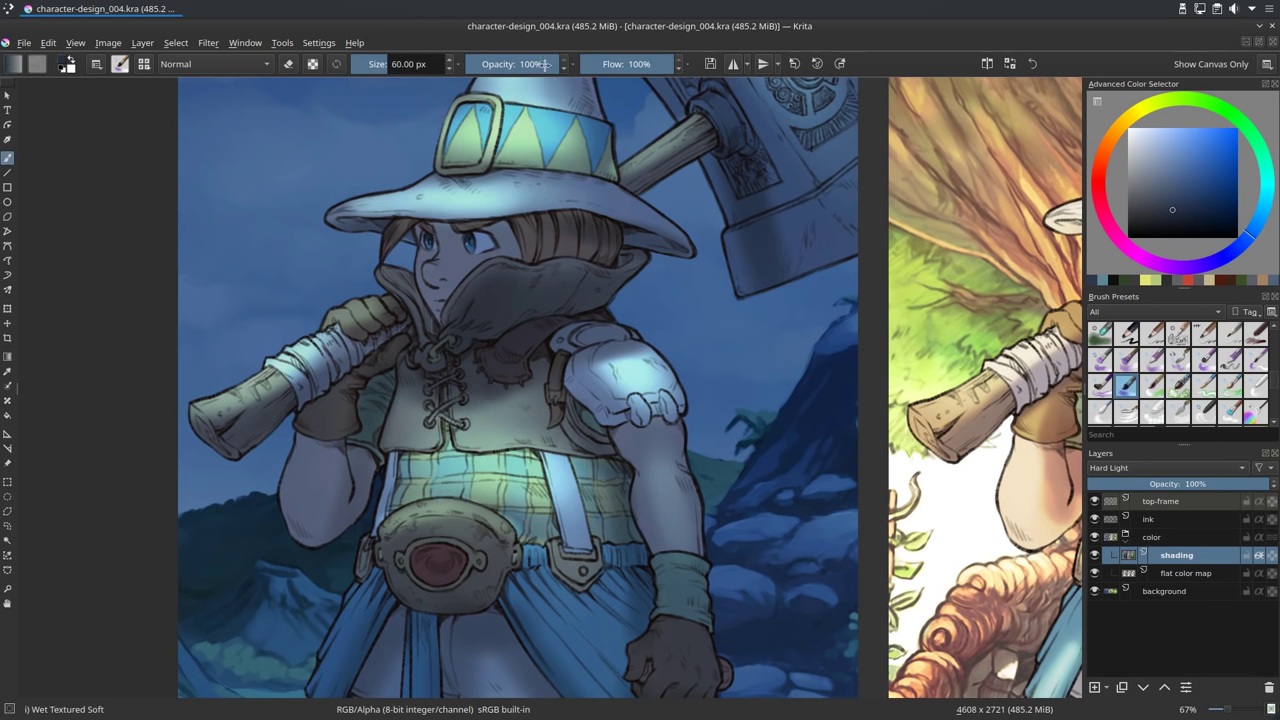
# Lower the brush opacity to 80% and paint shadow from the night-scene character's lower vest toward the puffed sleeve.
pyautogui.moveTo(551, 64); pyautogui.dragTo(541, 69)
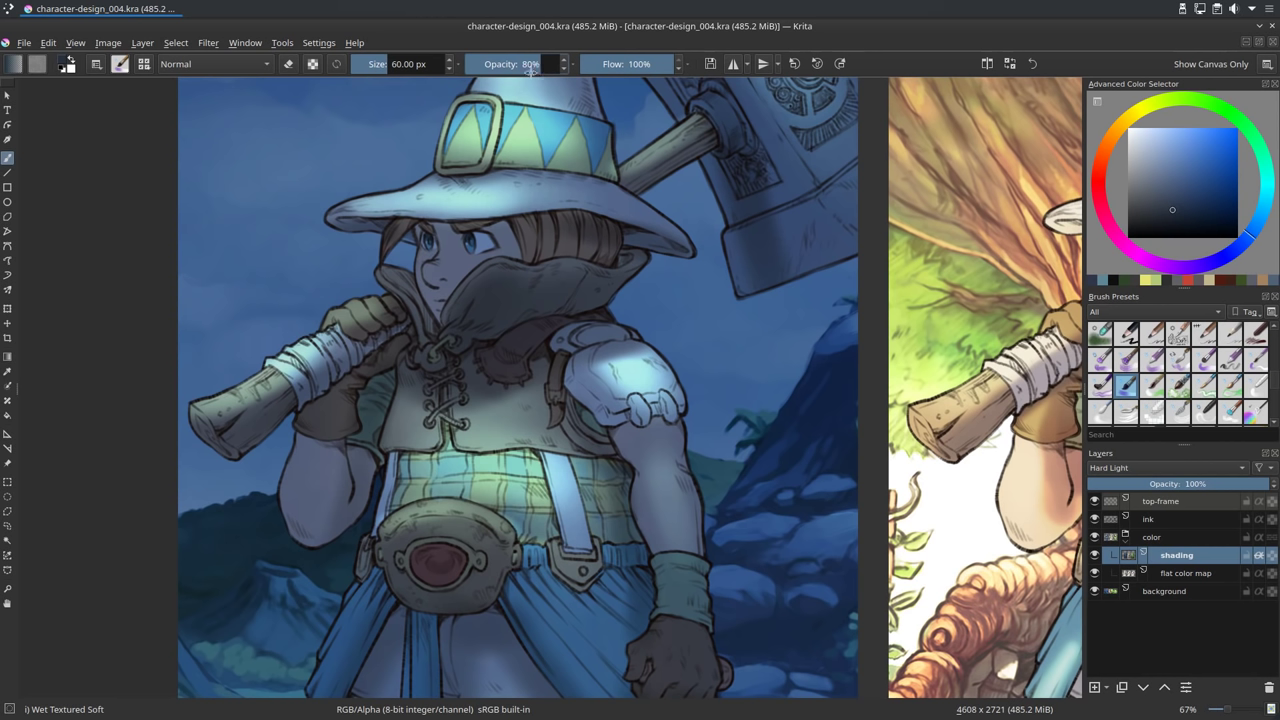
pyautogui.moveTo(492, 398)
pyautogui.mouseDown()
pyautogui.moveTo(476, 398)
pyautogui.moveTo(495, 391)
pyautogui.mouseUp()
pyautogui.moveTo(481, 407)
pyautogui.mouseDown()
pyautogui.moveTo(550, 369)
pyautogui.moveTo(505, 397)
pyautogui.moveTo(462, 399)
pyautogui.moveTo(528, 374)
pyautogui.moveTo(443, 395)
pyautogui.moveTo(532, 387)
pyautogui.moveTo(497, 407)
pyautogui.moveTo(611, 346)
pyautogui.moveTo(583, 363)
pyautogui.moveTo(639, 349)
pyautogui.moveTo(599, 360)
pyautogui.moveTo(668, 363)
pyautogui.moveTo(609, 362)
pyautogui.moveTo(622, 356)
pyautogui.moveTo(580, 382)
pyautogui.moveTo(654, 356)
pyautogui.moveTo(598, 361)
pyautogui.moveTo(648, 364)
pyautogui.mouseUp()
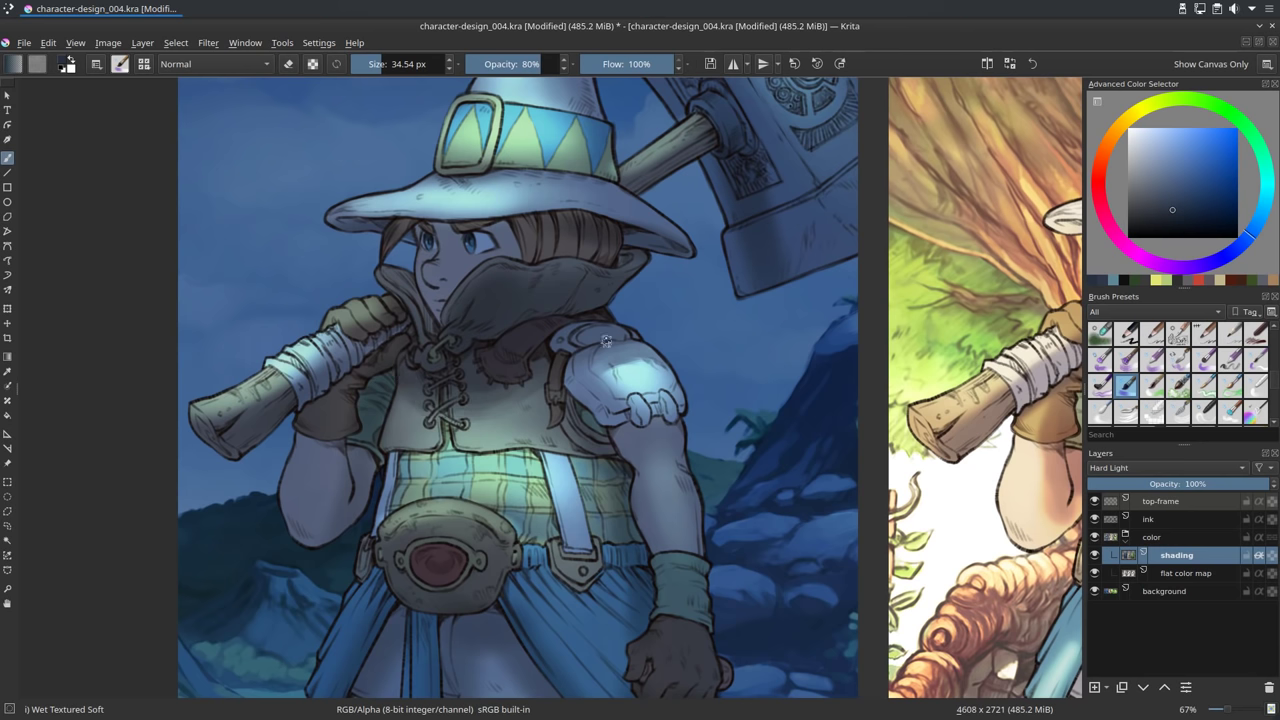
# Sample a light blue from the puffed sleeve and paint moonlight on its ties, the lowered arm and the wristband.
pyautogui.keyDown('ctrl'); pyautogui.click(637, 398); pyautogui.keyUp('ctrl')
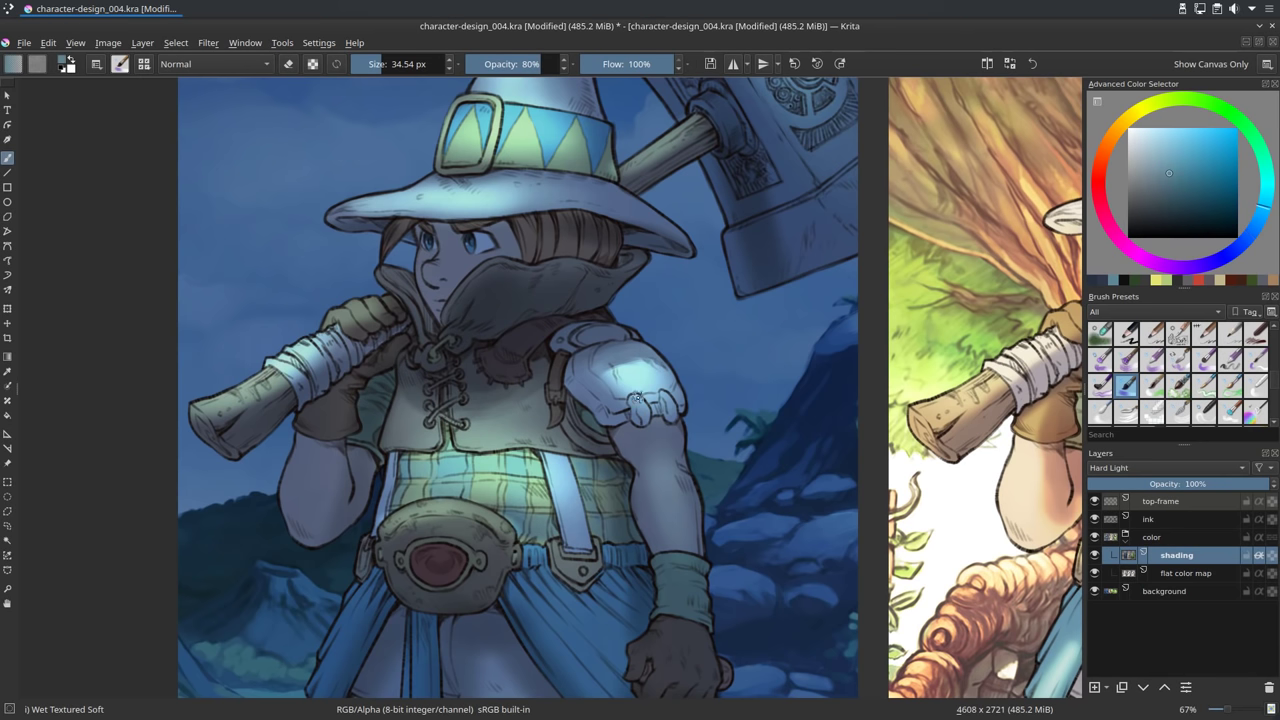
pyautogui.moveTo(635, 401); pyautogui.dragTo(642, 412)
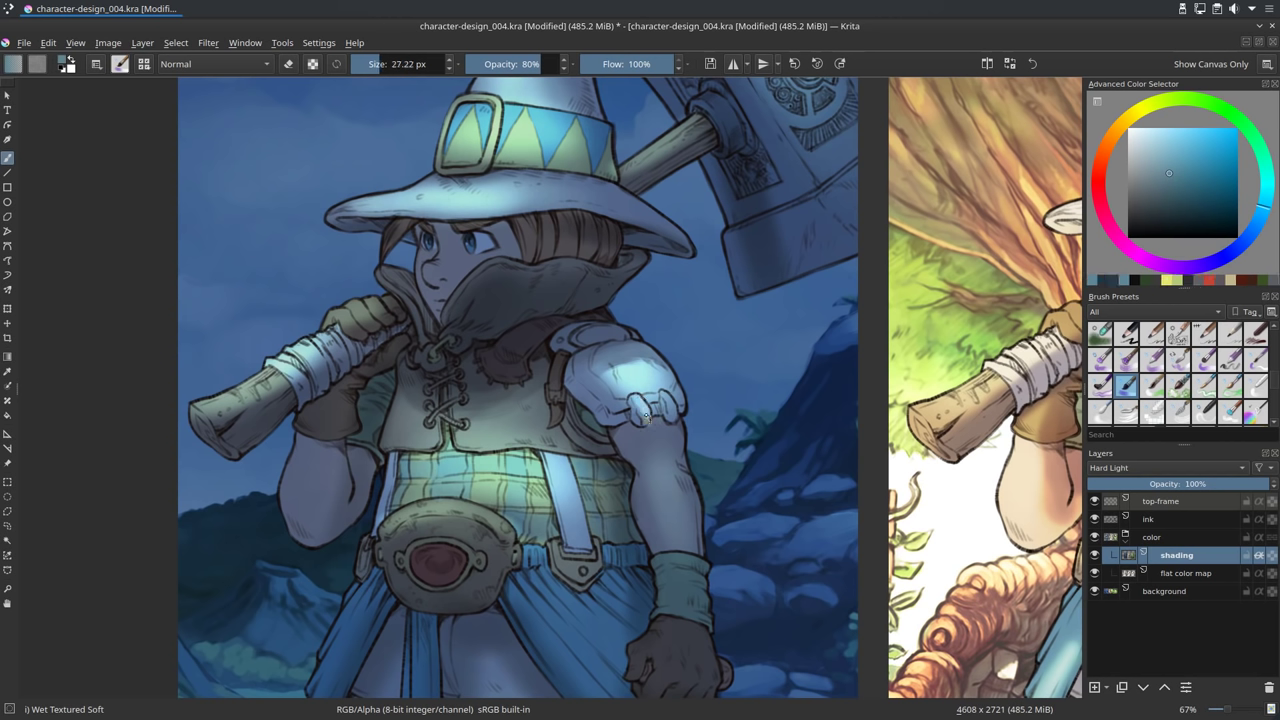
pyautogui.moveTo(633, 434)
pyautogui.keyDown('shift'); pyautogui.mouseDown()
pyautogui.moveTo(666, 445)
pyautogui.moveTo(660, 478)
pyautogui.moveTo(677, 468)
pyautogui.moveTo(680, 552)
pyautogui.moveTo(670, 500)
pyautogui.moveTo(685, 550)
pyautogui.moveTo(693, 488)
pyautogui.moveTo(698, 556)
pyautogui.moveTo(680, 560)
pyautogui.moveTo(700, 570)
pyautogui.moveTo(684, 601)
pyautogui.moveTo(690, 590)
pyautogui.mouseUp(); pyautogui.keyUp('shift')
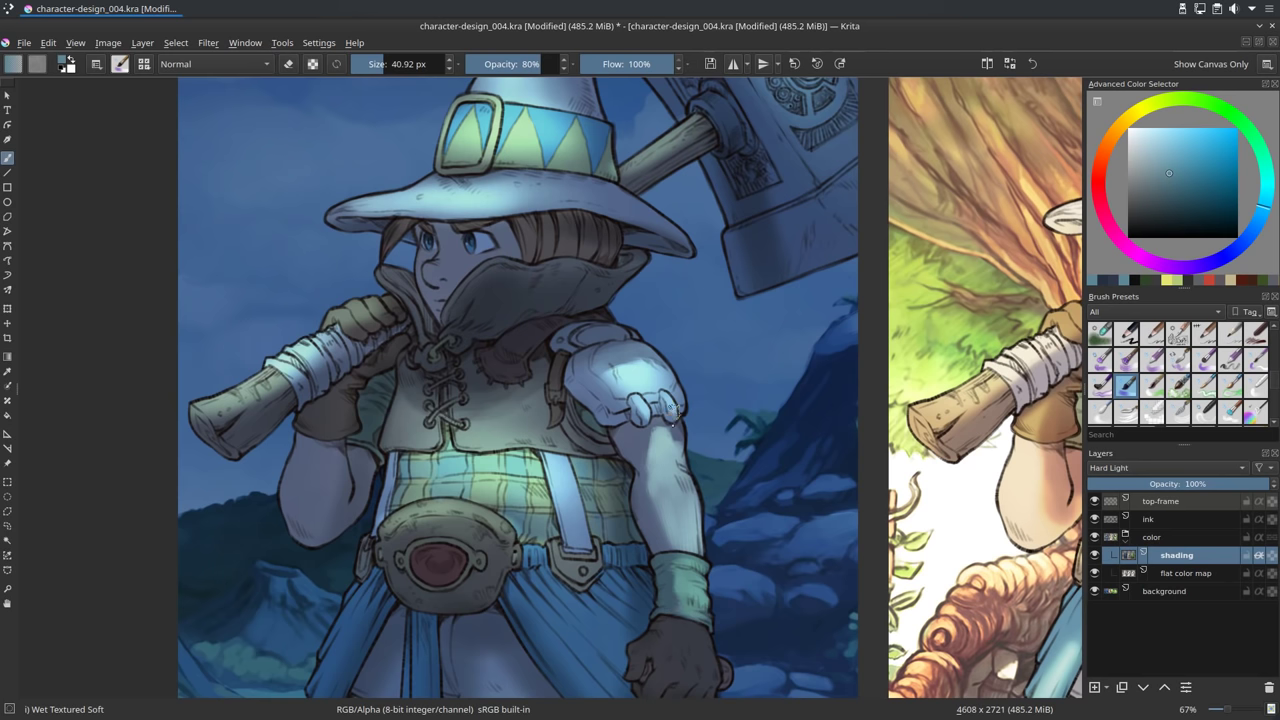
# Sample a dark blue from the vest and refine its shading along the lower edge.
pyautogui.moveTo(544, 430)
pyautogui.mouseDown()
pyautogui.moveTo(632, 394)
pyautogui.moveTo(596, 320)
pyautogui.mouseUp()
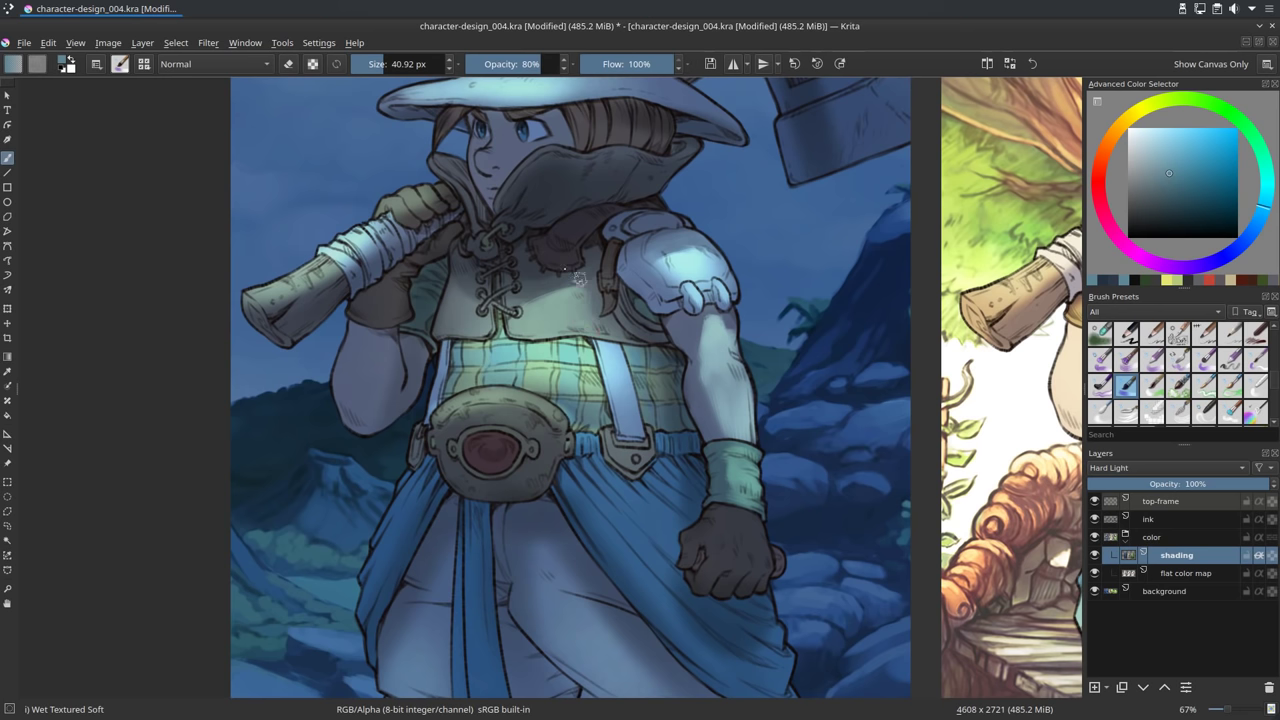
pyautogui.keyDown('ctrl'); pyautogui.click(594, 300); pyautogui.keyUp('ctrl')
pyautogui.moveTo(618, 358)
pyautogui.keyDown('shift'); pyautogui.mouseDown()
pyautogui.moveTo(604, 344)
pyautogui.moveTo(525, 341)
pyautogui.mouseUp(); pyautogui.keyUp('shift')
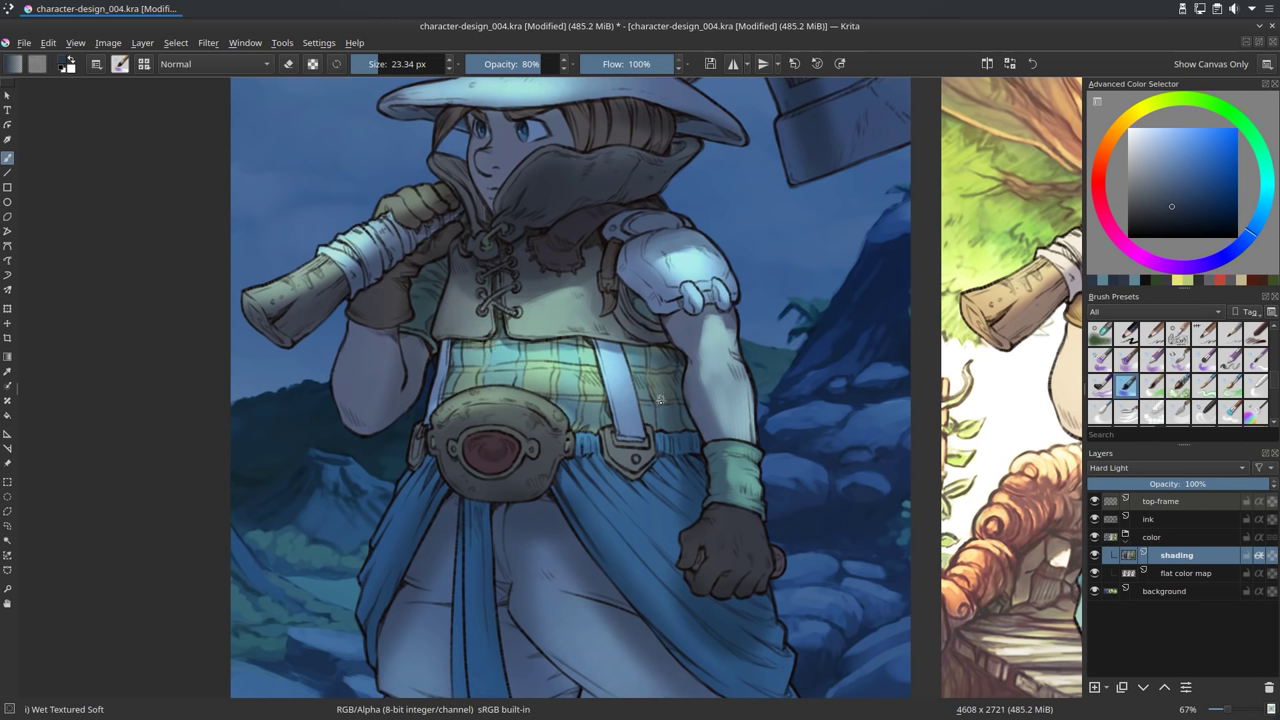
# Sample blues from the wristband and refine the shading of the wristband and lowered glove at 39.71 px.
pyautogui.keyDown('ctrl'); pyautogui.click(717, 471); pyautogui.keyUp('ctrl')
pyautogui.moveTo(715, 481); pyautogui.dragTo(726, 484)
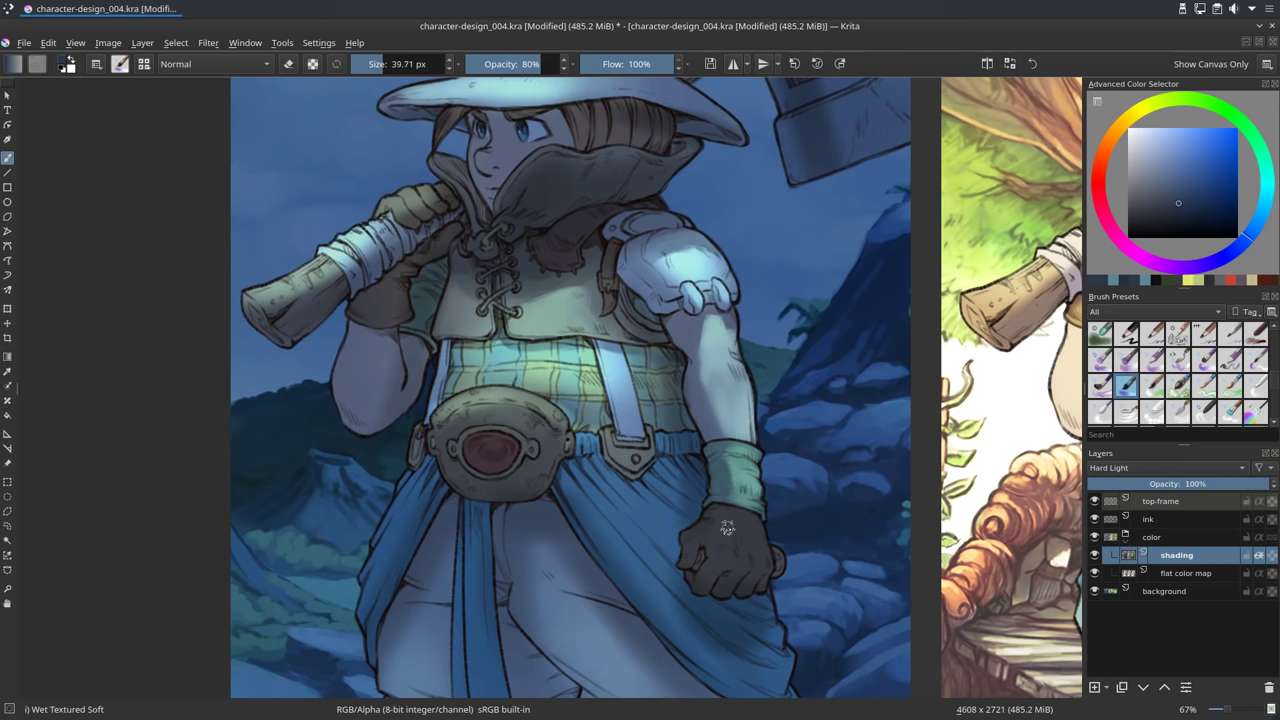
pyautogui.keyDown('ctrl'); pyautogui.click(745, 483); pyautogui.keyUp('ctrl')
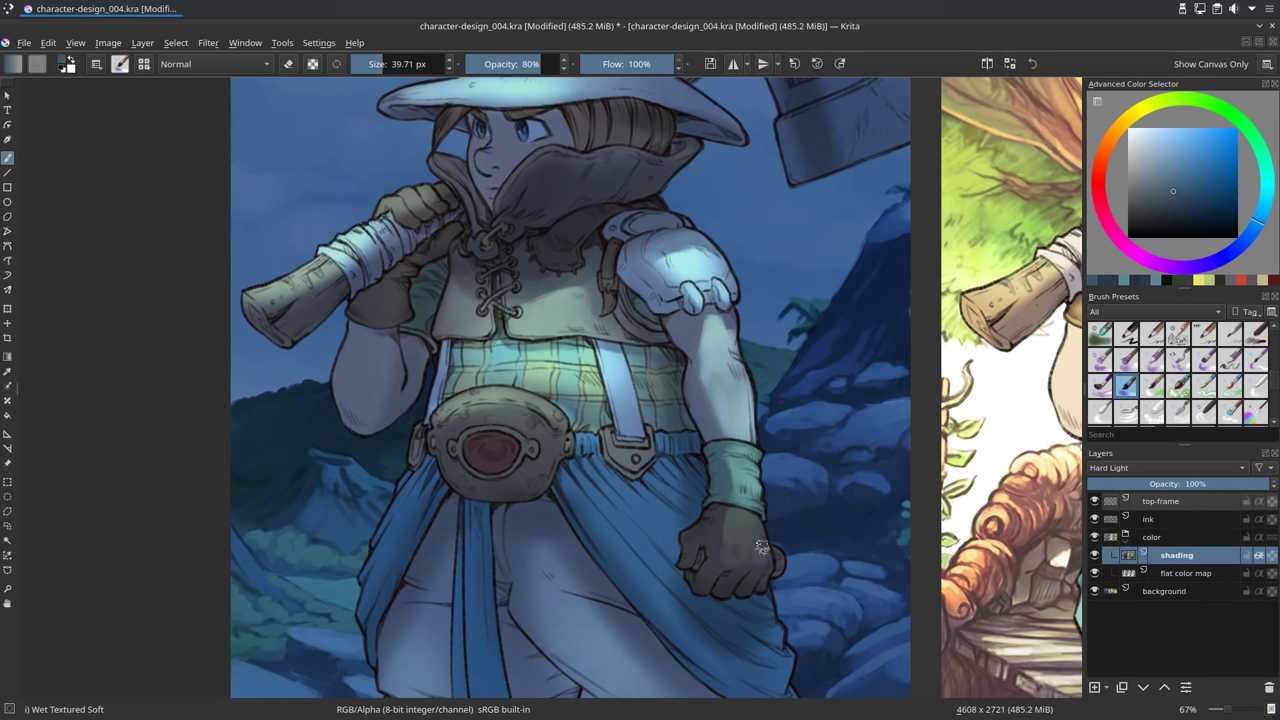
pyautogui.press('[')
# Sample a light blue from the hat brim and paint highlights on the brim, face, raised glove and handle at 31.43 px.
pyautogui.moveTo(684, 381)
pyautogui.mouseDown()
pyautogui.moveTo(731, 442)
pyautogui.moveTo(700, 543)
pyautogui.moveTo(688, 510)
pyautogui.moveTo(714, 508)
pyautogui.mouseUp()
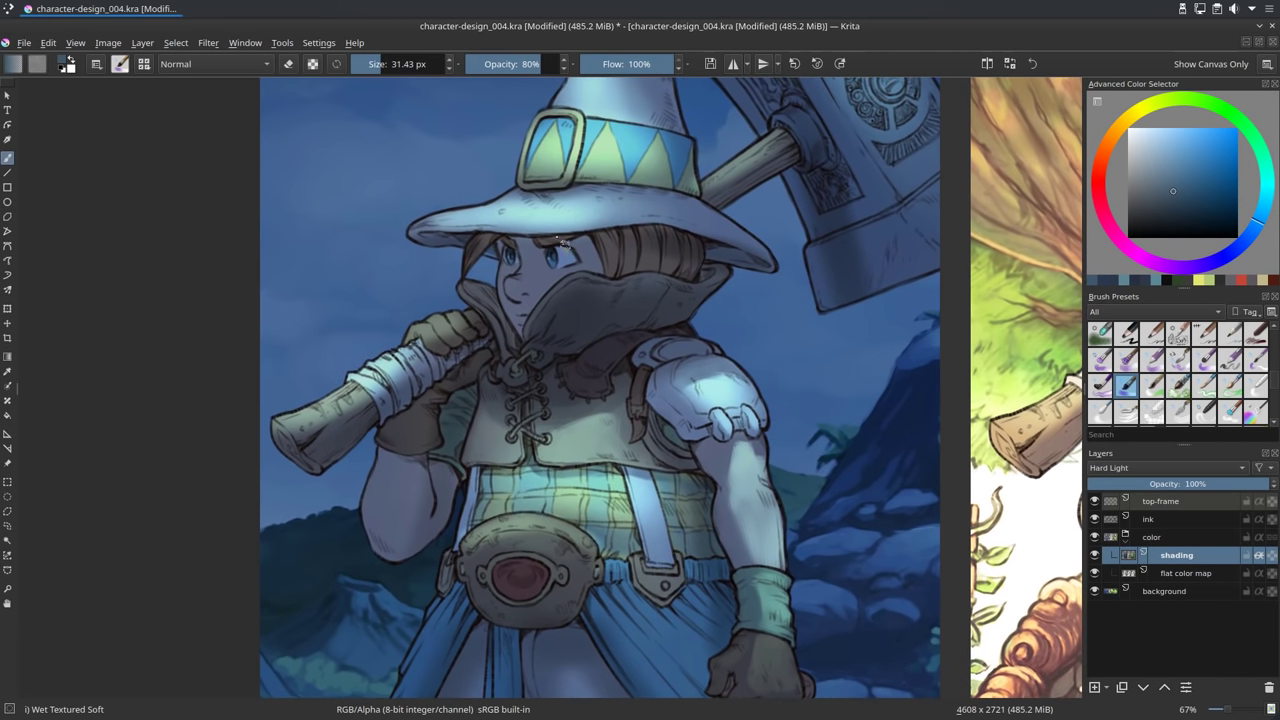
pyautogui.keyDown('ctrl'); pyautogui.click(510, 202); pyautogui.keyUp('ctrl')
pyautogui.moveTo(510, 202)
pyautogui.mouseDown()
pyautogui.moveTo(593, 205)
pyautogui.moveTo(422, 227)
pyautogui.moveTo(574, 205)
pyautogui.mouseUp()
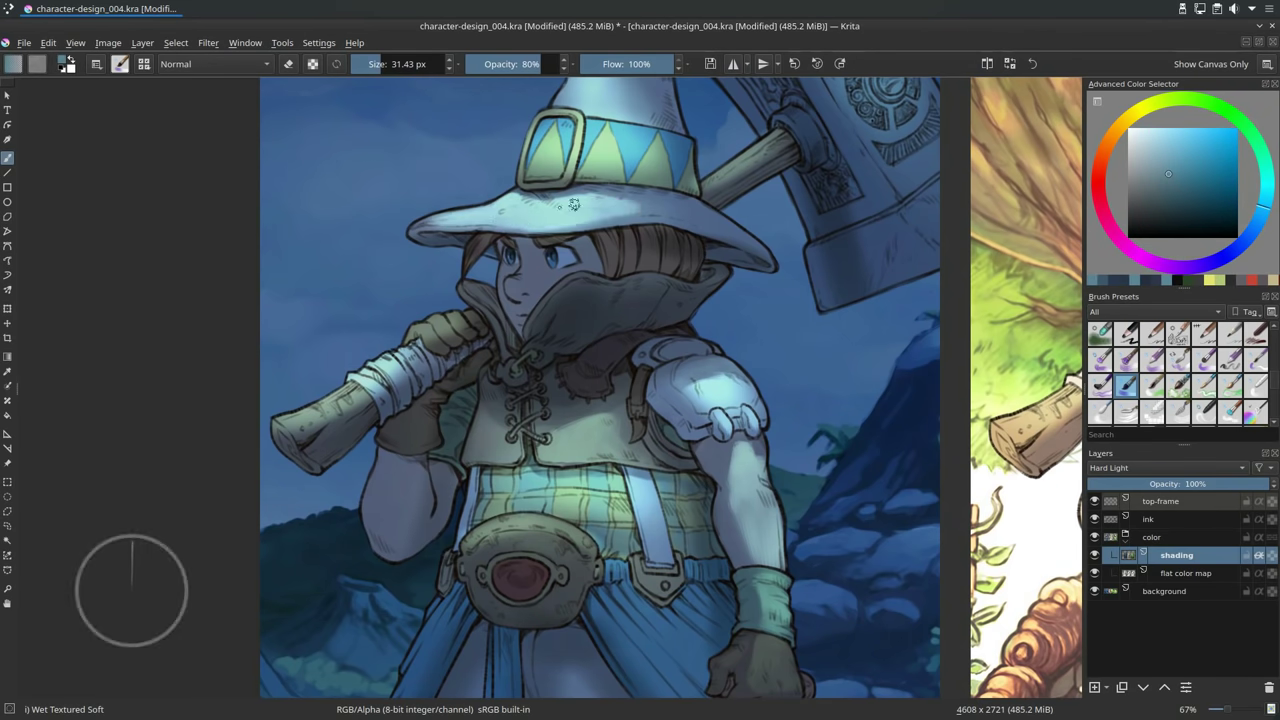
pyautogui.moveTo(518, 287); pyautogui.dragTo(530, 291)
pyautogui.moveTo(386, 362); pyautogui.dragTo(418, 349)
pyautogui.moveTo(296, 424)
pyautogui.mouseDown()
pyautogui.moveTo(335, 408)
pyautogui.moveTo(352, 421)
pyautogui.mouseUp()
# Sample blue tones around the raised forearm and blend its light and shadow.
pyautogui.keyDown('ctrl'); pyautogui.click(403, 468); pyautogui.keyUp('ctrl')
pyautogui.moveTo(403, 468)
pyautogui.mouseDown()
pyautogui.moveTo(634, 397)
pyautogui.moveTo(398, 481)
pyautogui.moveTo(393, 506)
pyautogui.moveTo(384, 490)
pyautogui.moveTo(394, 533)
pyautogui.moveTo(403, 477)
pyautogui.mouseUp()
pyautogui.keyDown('ctrl'); pyautogui.click(393, 485); pyautogui.keyUp('ctrl')
pyautogui.keyDown('ctrl'); pyautogui.click(393, 506); pyautogui.keyUp('ctrl')
pyautogui.keyDown('ctrl'); pyautogui.click(411, 530); pyautogui.keyUp('ctrl')
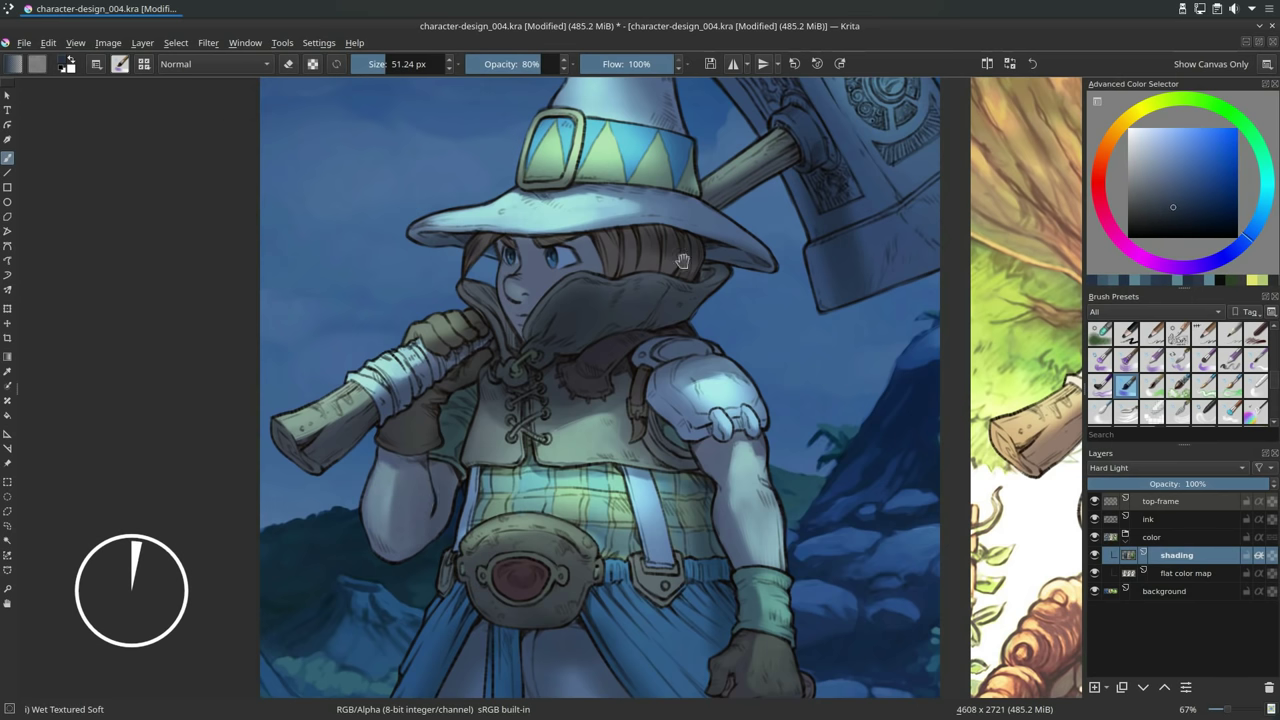
# Sample a light blue from the hat brim and paint highlights on the brim and up the hat's cone.
pyautogui.moveTo(682, 261); pyautogui.dragTo(683, 505)
pyautogui.keyDown('ctrl'); pyautogui.click(586, 449); pyautogui.keyUp('ctrl')
pyautogui.moveTo(604, 496); pyautogui.dragTo(655, 492)
pyautogui.moveTo(582, 298)
pyautogui.mouseDown()
pyautogui.moveTo(630, 299)
pyautogui.moveTo(600, 276)
pyautogui.mouseUp()
pyautogui.moveTo(604, 214); pyautogui.dragTo(644, 248)
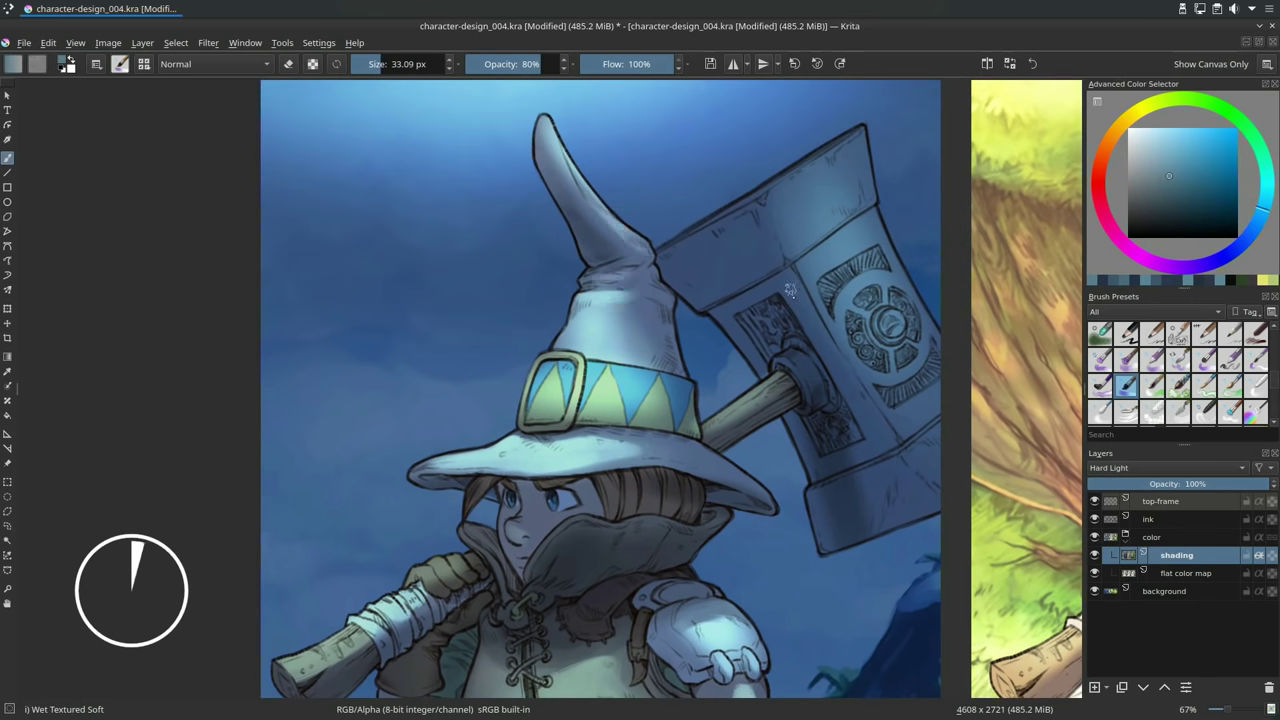
# Add thin light-blue rim strokes along the back edge of the hat's brim, band and cone at 18.88 px.
pyautogui.moveTo(558, 500); pyautogui.dragTo(491, 347)
pyautogui.moveTo(493, 347); pyautogui.dragTo(491, 347)
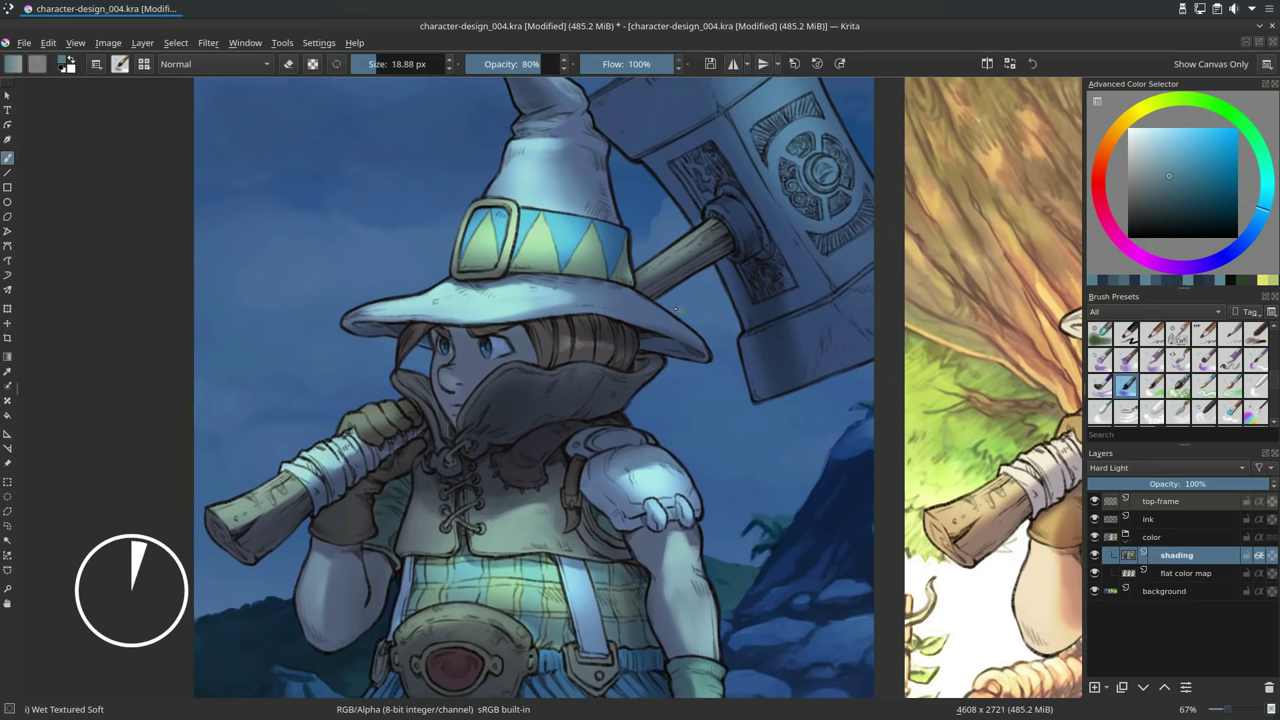
pyautogui.moveTo(645, 299); pyautogui.dragTo(704, 345)
pyautogui.moveTo(633, 288); pyautogui.dragTo(626, 231)
pyautogui.moveTo(618, 222); pyautogui.dragTo(595, 134)
pyautogui.moveTo(618, 140); pyautogui.dragTo(580, 94)
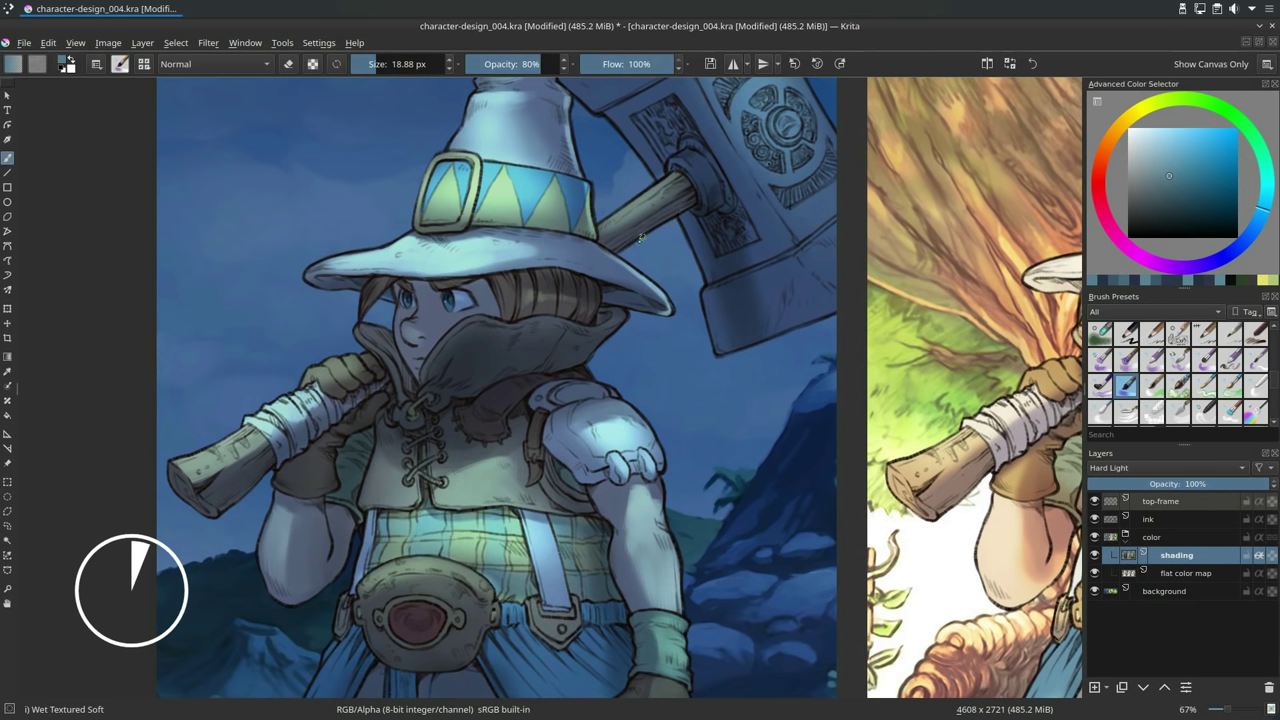
# Paint light-blue strokes along the hammer's handle and the edge of its head.
pyautogui.moveTo(614, 250); pyautogui.dragTo(694, 200)
pyautogui.moveTo(717, 197); pyautogui.dragTo(608, 359)
pyautogui.moveTo(652, 90)
pyautogui.mouseDown()
pyautogui.moveTo(666, 184)
pyautogui.moveTo(719, 306)
pyautogui.mouseUp()
# Sample blues around the lowered glove and skirt, enlarge the brush to 40.01 px, and shade the upper skirt beside the belt pouch.
pyautogui.moveTo(612, 494)
pyautogui.mouseDown()
pyautogui.moveTo(706, 194)
pyautogui.moveTo(815, 106)
pyautogui.mouseUp()
pyautogui.keyDown('ctrl'); pyautogui.click(740, 460); pyautogui.keyUp('ctrl')
pyautogui.moveTo(762, 459); pyautogui.dragTo(776, 468)
pyautogui.keyDown('ctrl'); pyautogui.click(731, 561); pyautogui.keyUp('ctrl')
pyautogui.moveTo(624, 470)
pyautogui.mouseDown()
pyautogui.moveTo(686, 525)
pyautogui.moveTo(666, 476)
pyautogui.mouseUp()
pyautogui.press(']')
pyautogui.press(']')
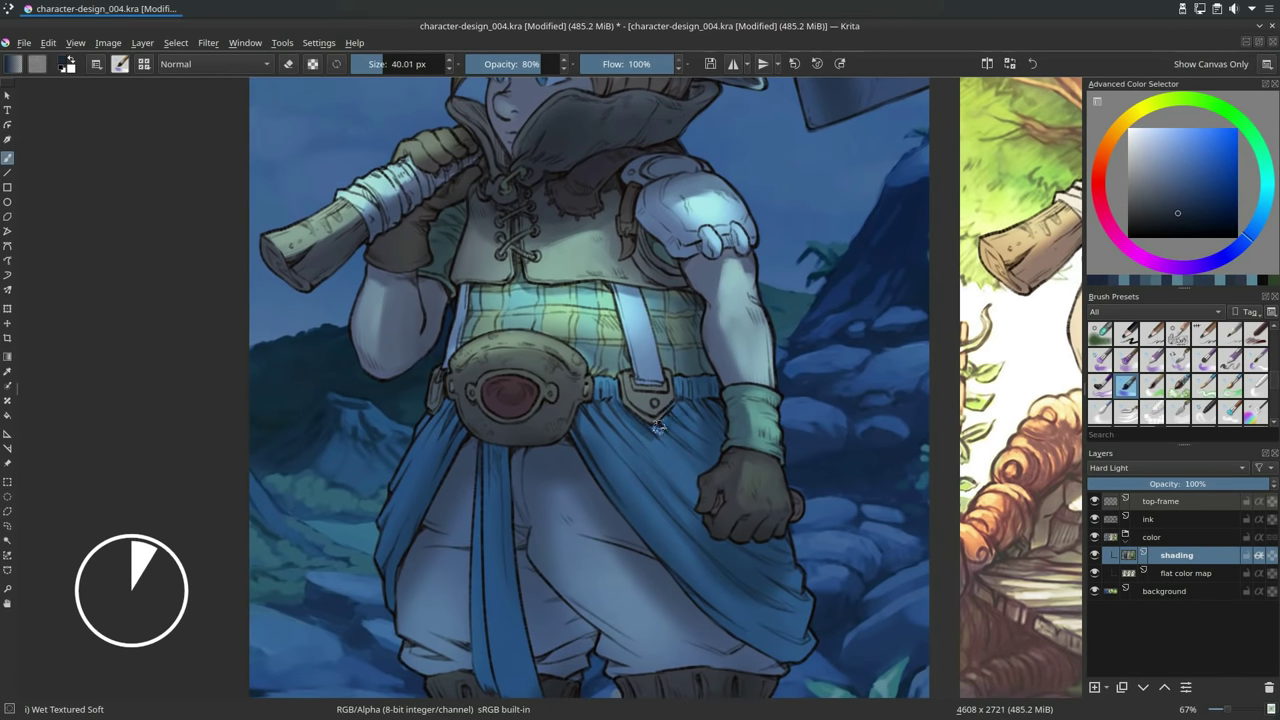
pyautogui.moveTo(595, 387)
pyautogui.mouseDown()
pyautogui.moveTo(614, 392)
pyautogui.moveTo(584, 430)
pyautogui.mouseUp()
# Sample a dark blue from the night-scene character's trousers and shade both thighs at 40.01 px.
pyautogui.keyDown('ctrl'); pyautogui.click(577, 514); pyautogui.keyUp('ctrl')
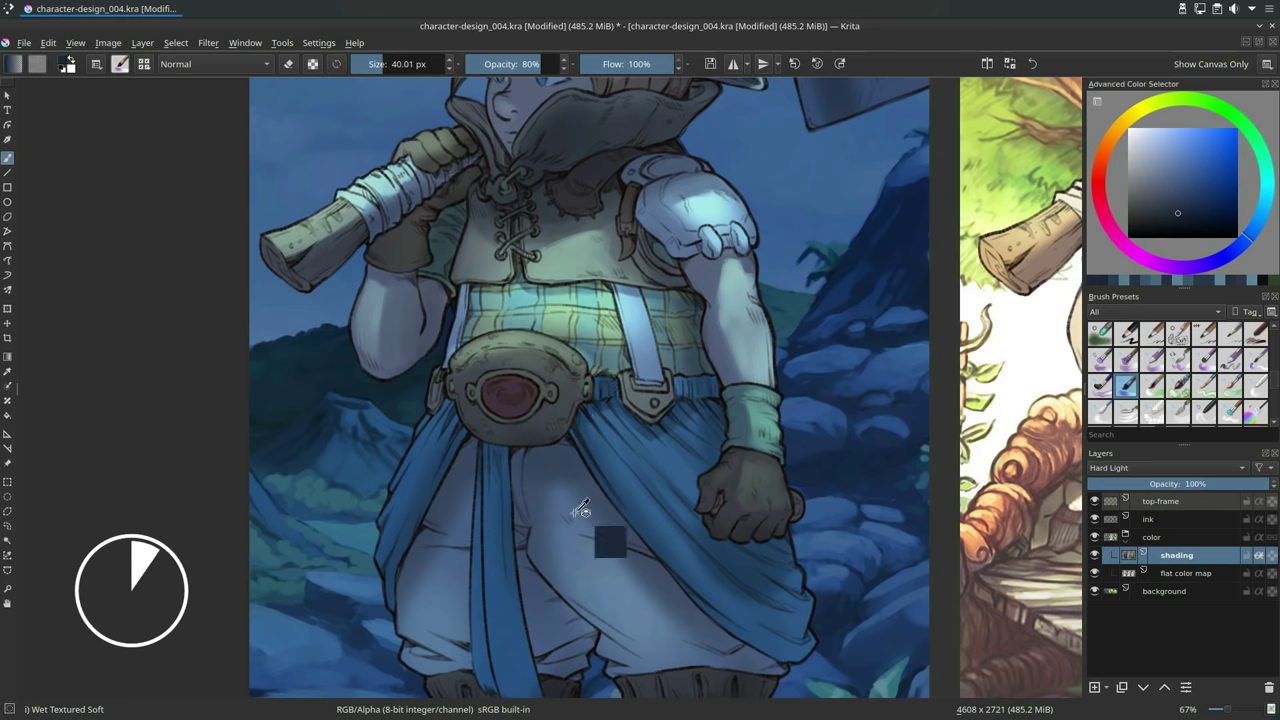
pyautogui.moveTo(552, 483)
pyautogui.mouseDown()
pyautogui.moveTo(574, 492)
pyautogui.moveTo(549, 508)
pyautogui.mouseUp()
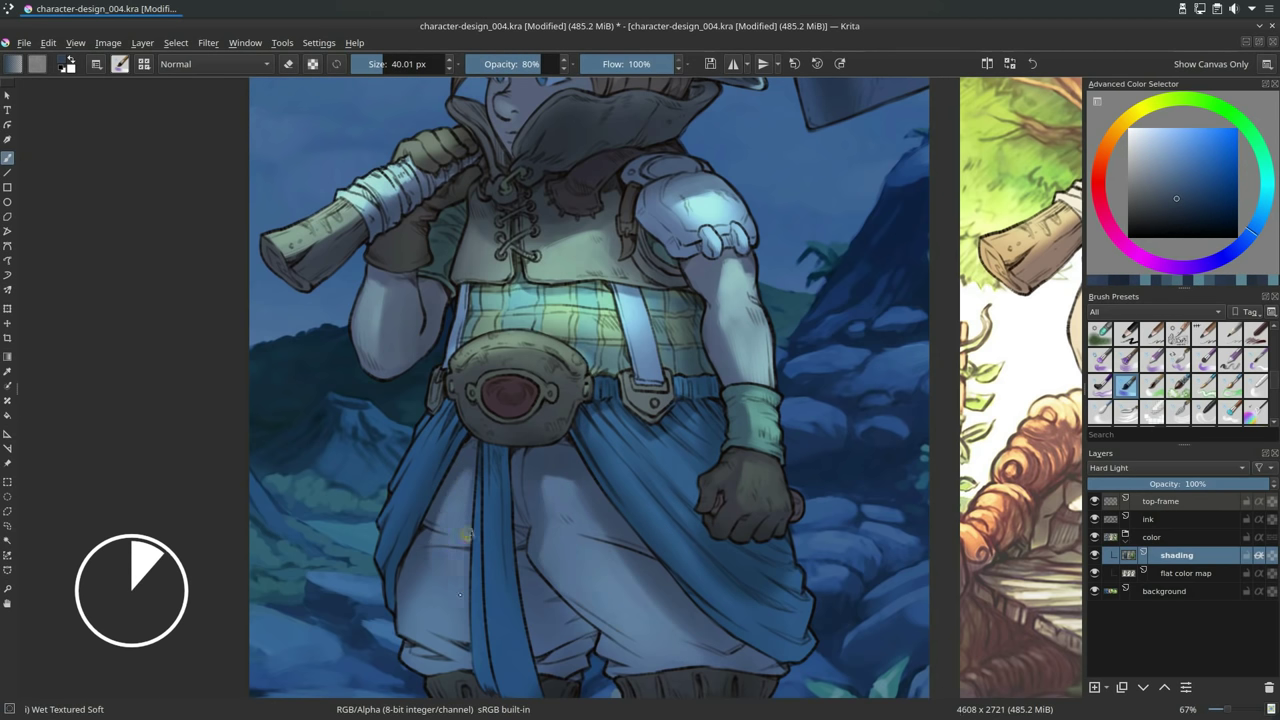
pyautogui.moveTo(439, 468)
pyautogui.mouseDown()
pyautogui.moveTo(396, 568)
pyautogui.moveTo(395, 530)
pyautogui.mouseUp()
# Sample colors from the belt pouch and sleeve edge, and touch up the pouch's upper rim and the cloth behind the raised elbow.
pyautogui.keyDown('ctrl'); pyautogui.click(497, 351); pyautogui.keyUp('ctrl')
pyautogui.moveTo(520, 345)
pyautogui.mouseDown()
pyautogui.moveTo(460, 370)
pyautogui.moveTo(562, 356)
pyautogui.moveTo(550, 342)
pyautogui.mouseUp()
pyautogui.keyDown('ctrl'); pyautogui.click(443, 269); pyautogui.keyUp('ctrl')
pyautogui.moveTo(448, 272); pyautogui.dragTo(436, 272)
pyautogui.keyDown('ctrl'); pyautogui.click(447, 287); pyautogui.keyUp('ctrl')
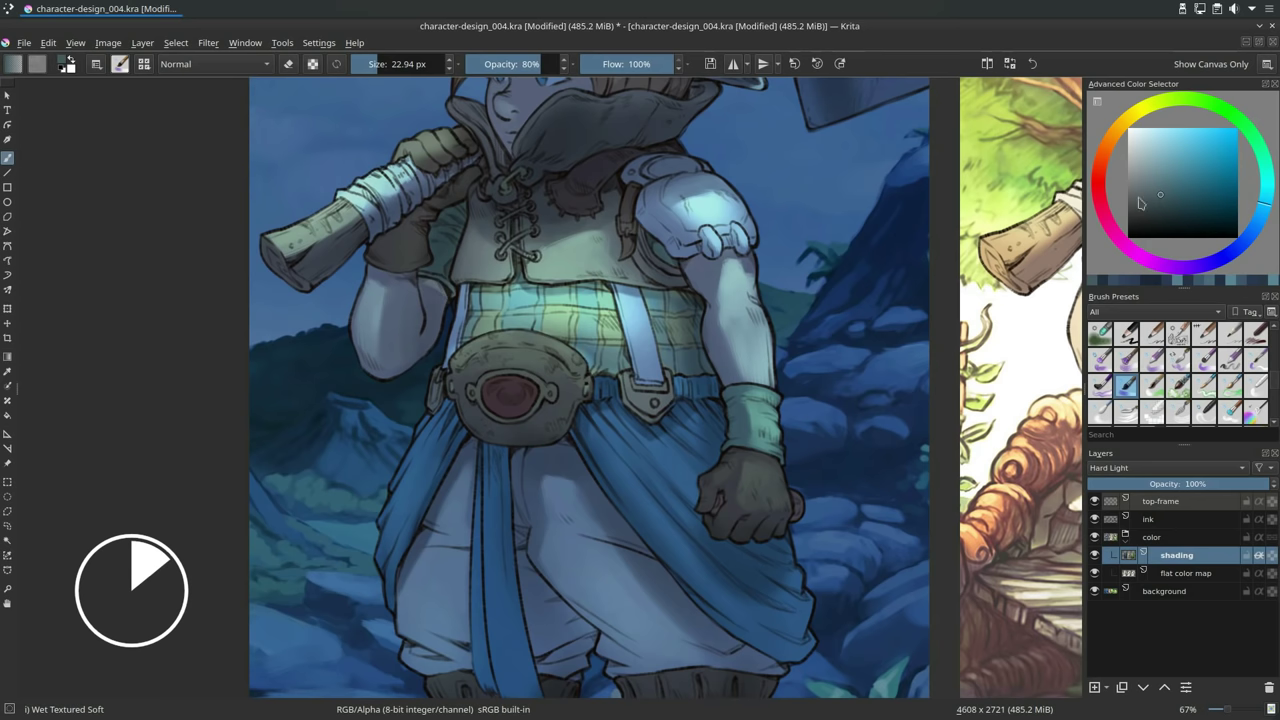
# Shift the color to a deep blue and shade the inner side of the raised forearm, resampling blues nearby.
pyautogui.keyDown('ctrl'); pyautogui.click(688, 277); pyautogui.keyUp('ctrl')
pyautogui.click(1245, 241)
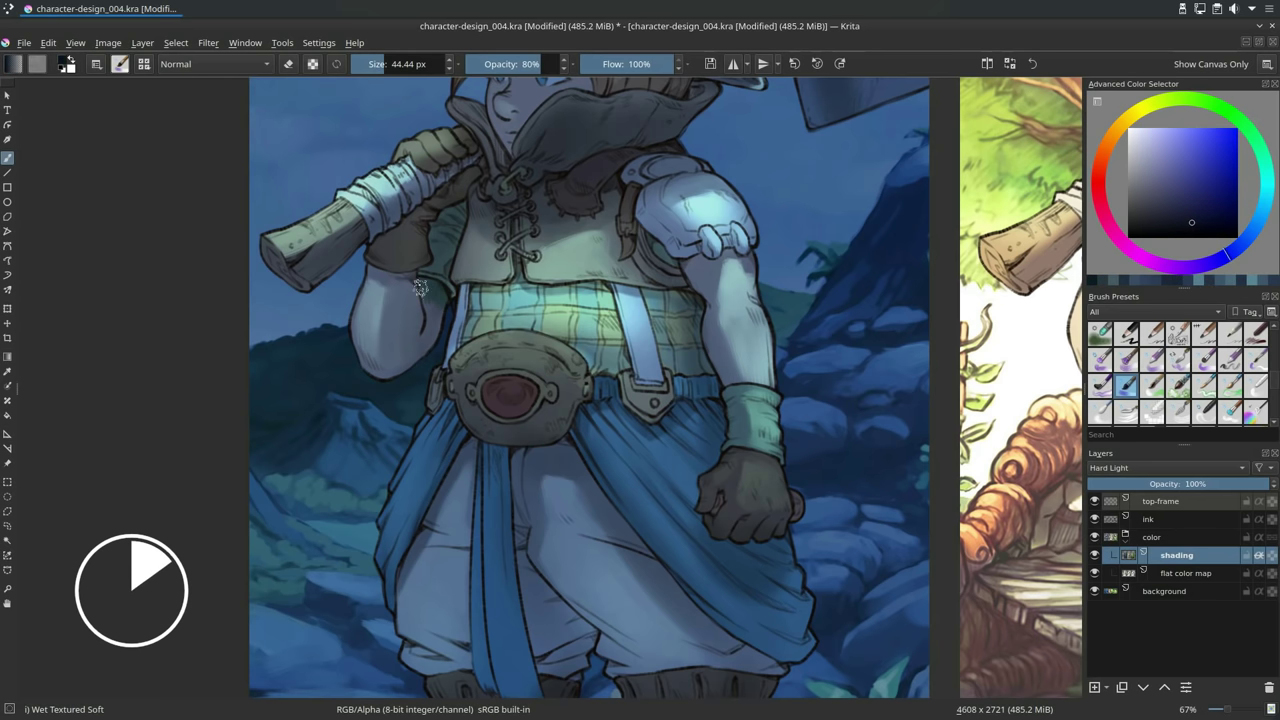
pyautogui.keyDown('ctrl'); pyautogui.click(432, 295); pyautogui.keyUp('ctrl')
pyautogui.moveTo(432, 292)
pyautogui.mouseDown()
pyautogui.moveTo(437, 343)
pyautogui.moveTo(465, 320)
pyautogui.moveTo(434, 339)
pyautogui.mouseUp()
pyautogui.keyDown('ctrl'); pyautogui.click(466, 318); pyautogui.keyUp('ctrl')
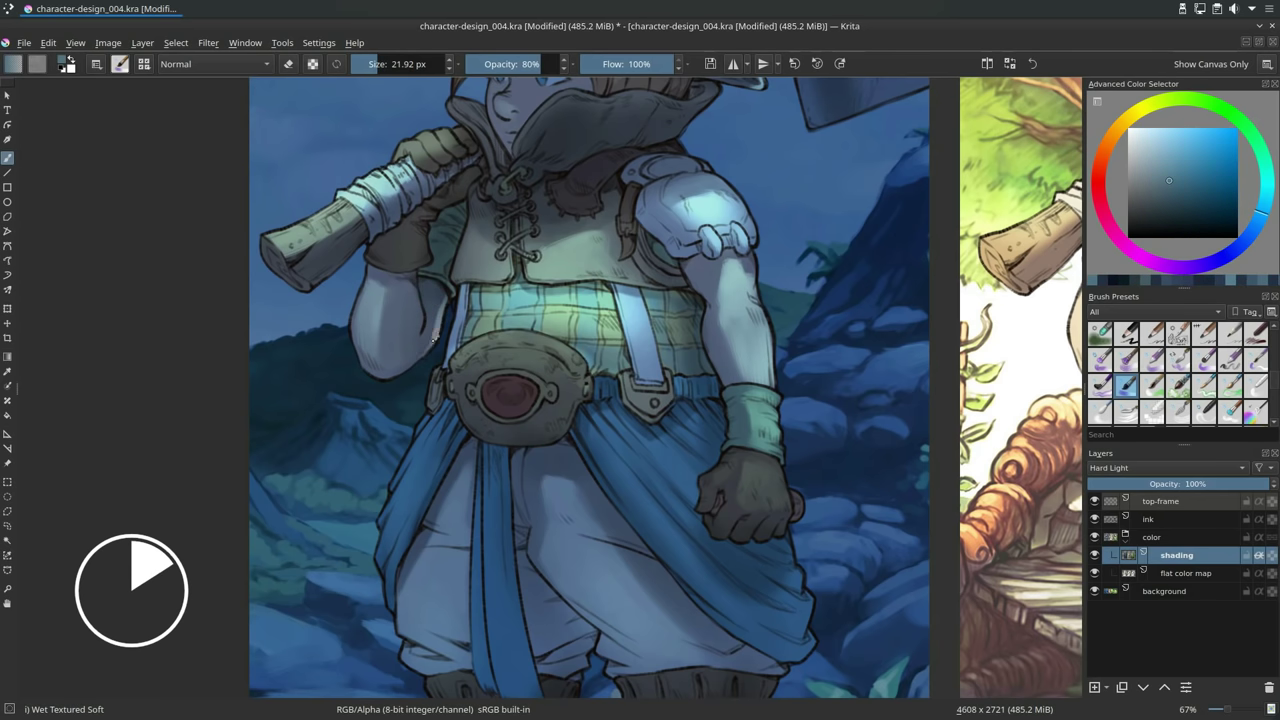
# Pick a lighter blue and paint moonlight down the night-scene character's trouser legs, resampling tones from the cloth.
pyautogui.moveTo(789, 536)
pyautogui.mouseDown()
pyautogui.moveTo(813, 638)
pyautogui.moveTo(797, 659)
pyautogui.mouseUp()
pyautogui.scroll(-3, 780, 560)
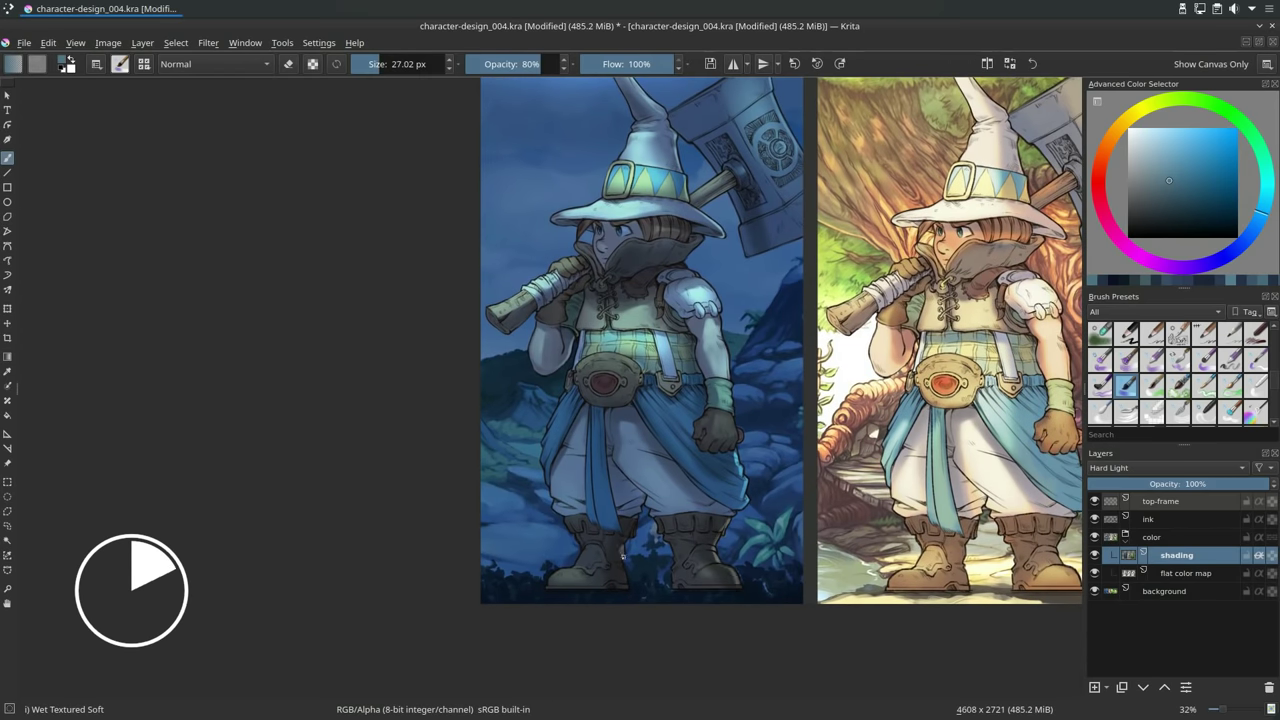
pyautogui.click(1168, 170)
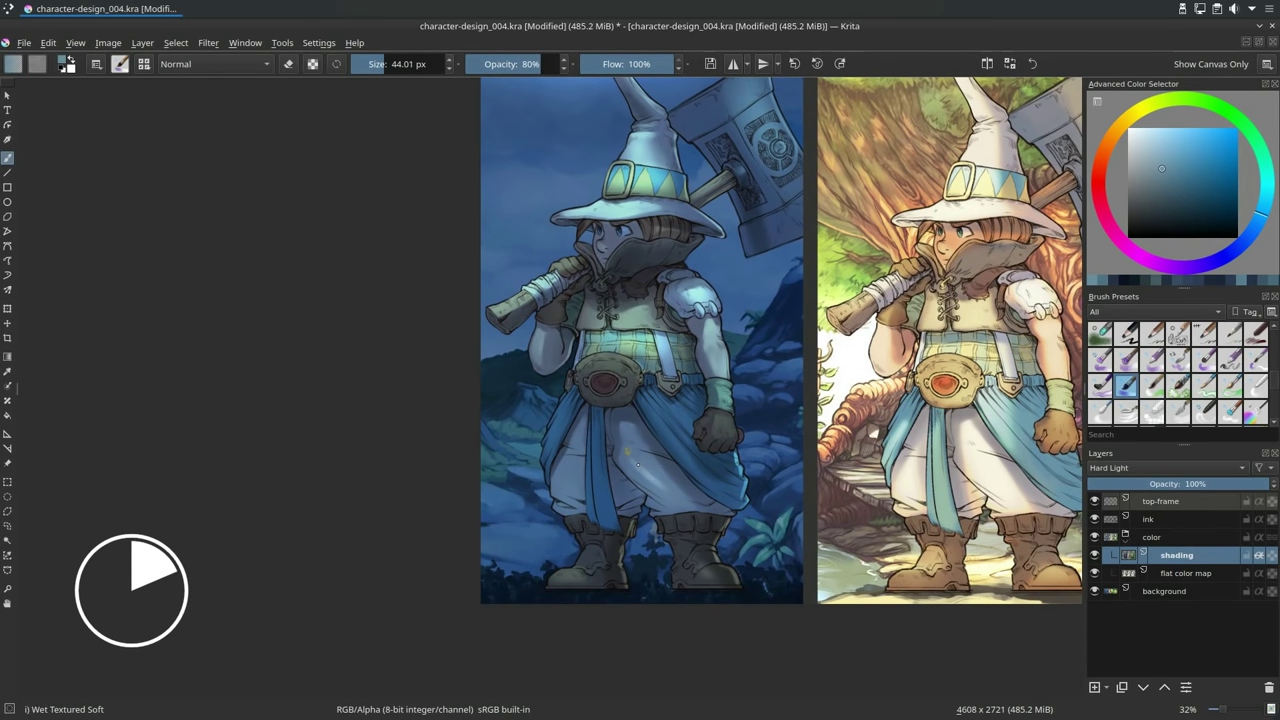
pyautogui.keyDown('ctrl'); pyautogui.click(670, 490); pyautogui.keyUp('ctrl')
pyautogui.moveTo(638, 455); pyautogui.dragTo(706, 520)
pyautogui.keyDown('ctrl'); pyautogui.click(645, 454); pyautogui.keyUp('ctrl')
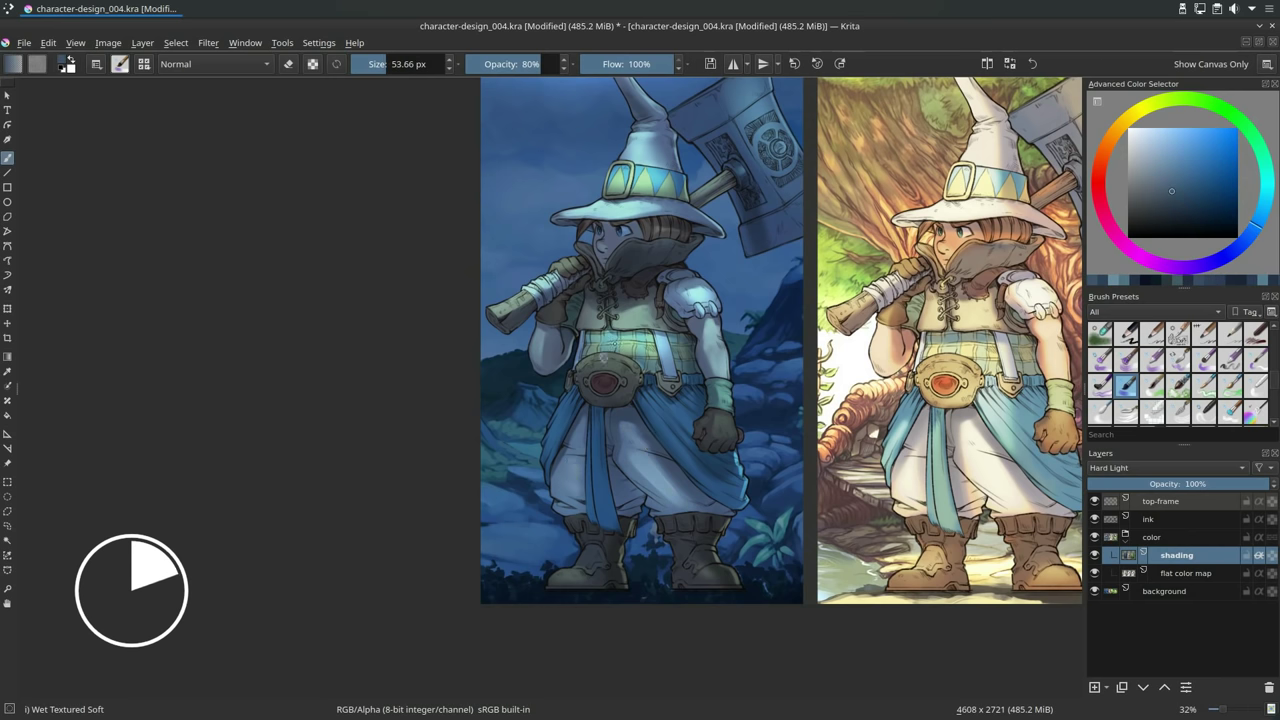
# Sample a blue from the night-scene character's hanging sash and brighten it along its length.
pyautogui.keyDown('ctrl'); pyautogui.click(597, 438); pyautogui.keyUp('ctrl')
pyautogui.moveTo(601, 507)
pyautogui.mouseDown()
pyautogui.moveTo(597, 395)
pyautogui.moveTo(651, 413)
pyautogui.moveTo(684, 445)
pyautogui.moveTo(559, 420)
pyautogui.moveTo(572, 388)
pyautogui.mouseUp()
pyautogui.moveTo(806, 407); pyautogui.dragTo(674, 448)
pyautogui.keyDown('ctrl'); pyautogui.click(572, 570); pyautogui.keyUp('ctrl')
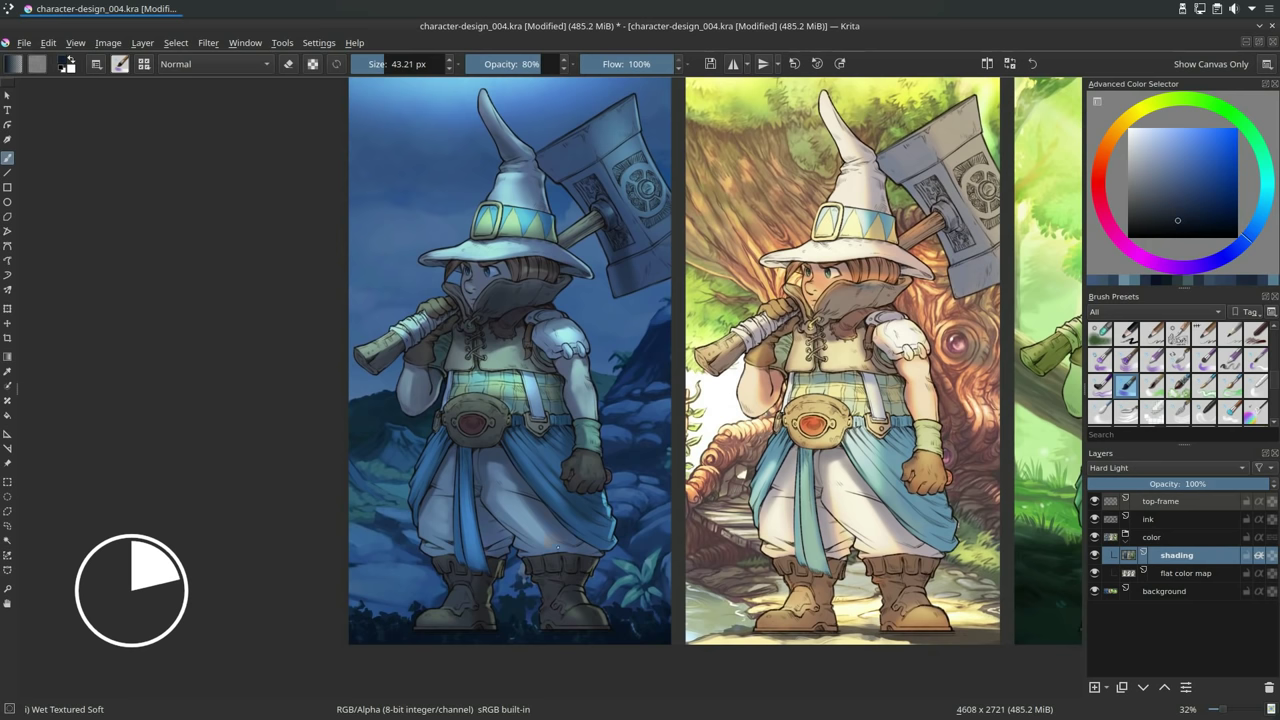
# Pick a pale blue and a near-white, and paint a glint on the belt pouch's red gem.
pyautogui.moveTo(1158, 180); pyautogui.dragTo(1152, 160)
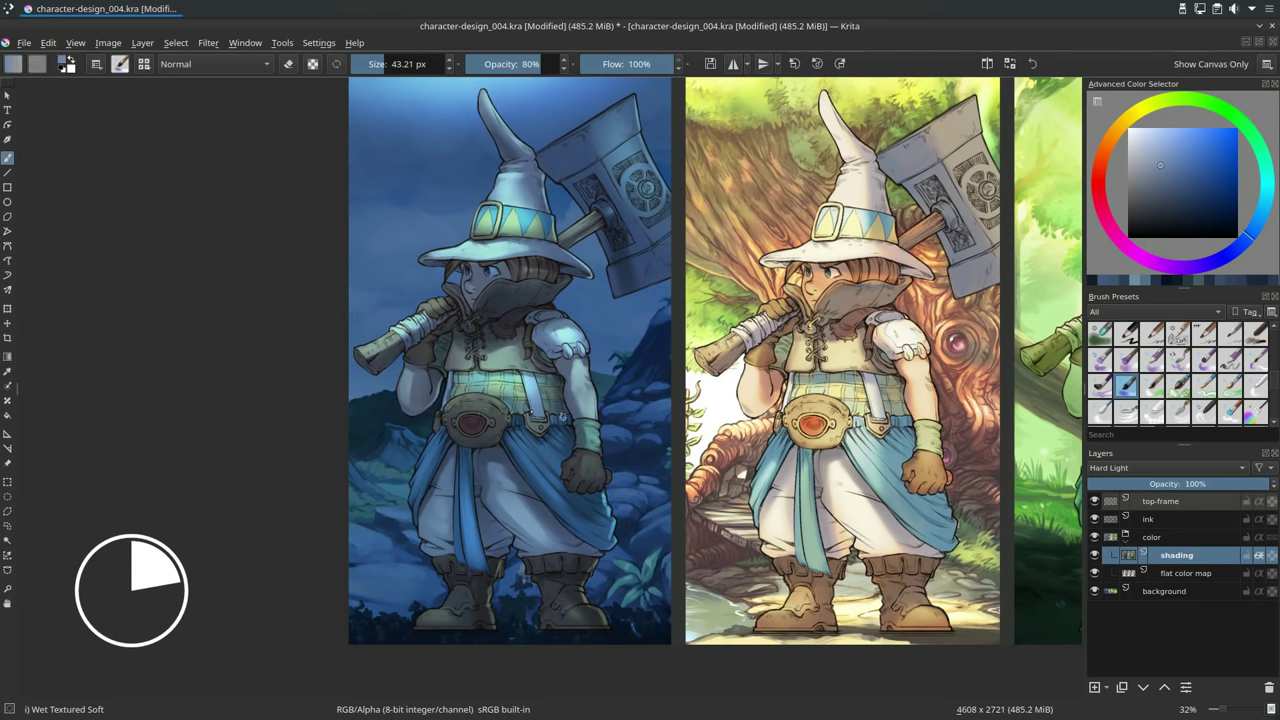
pyautogui.moveTo(477, 422); pyautogui.dragTo(472, 420)
pyautogui.click(1130, 130)
pyautogui.click(472, 420)
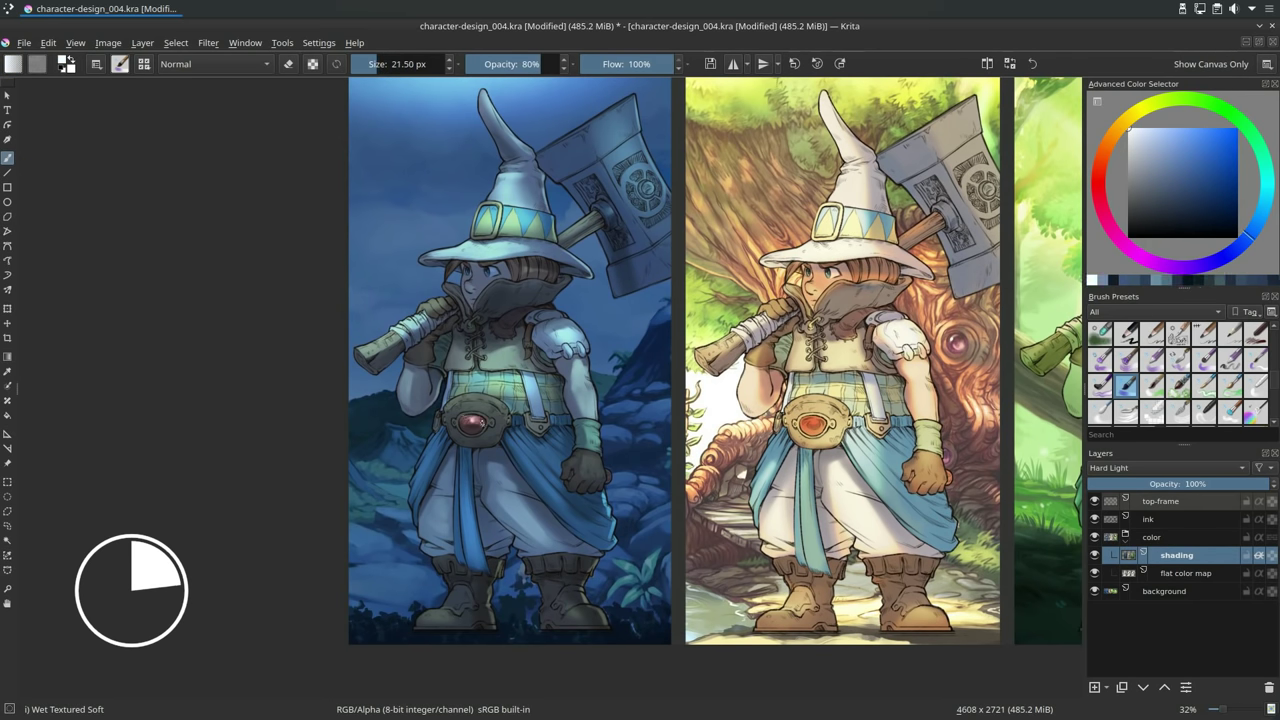
# Sample blues from the hammer head and paint a highlight along its top block's edge.
pyautogui.keyDown('ctrl'); pyautogui.click(595, 110); pyautogui.keyUp('ctrl')
pyautogui.moveTo(594, 118)
pyautogui.mouseDown()
pyautogui.moveTo(592, 132)
pyautogui.moveTo(558, 140)
pyautogui.moveTo(601, 152)
pyautogui.moveTo(622, 106)
pyautogui.mouseUp()
pyautogui.keyDown('ctrl'); pyautogui.click(592, 128); pyautogui.keyUp('ctrl')
pyautogui.keyDown('ctrl'); pyautogui.click(595, 128); pyautogui.keyUp('ctrl')
pyautogui.click(1170, 208)
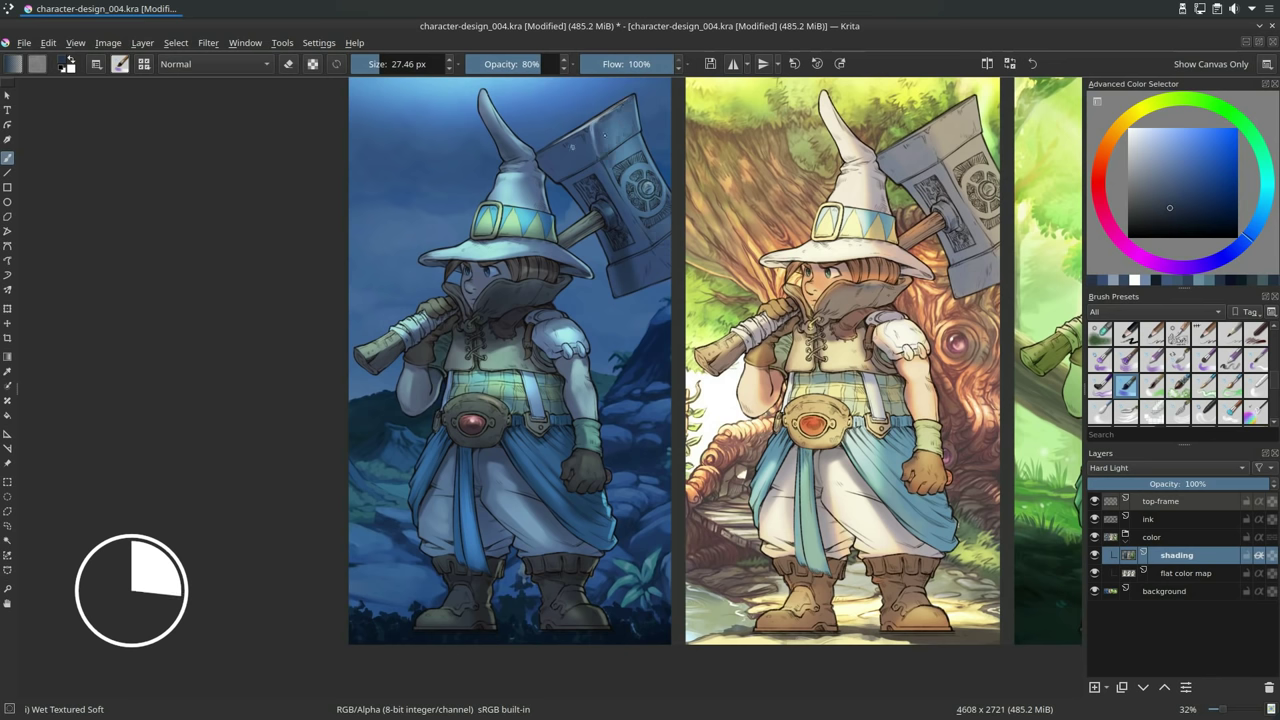
# Pick a lighter blue, resample from the hammer head, and blend textured tones over its top block.
pyautogui.click(1155, 170)
pyautogui.keyDown('ctrl'); pyautogui.click(569, 160); pyautogui.keyUp('ctrl')
pyautogui.moveTo(572, 148); pyautogui.dragTo(570, 160)
pyautogui.moveTo(562, 154); pyautogui.dragTo(551, 162)
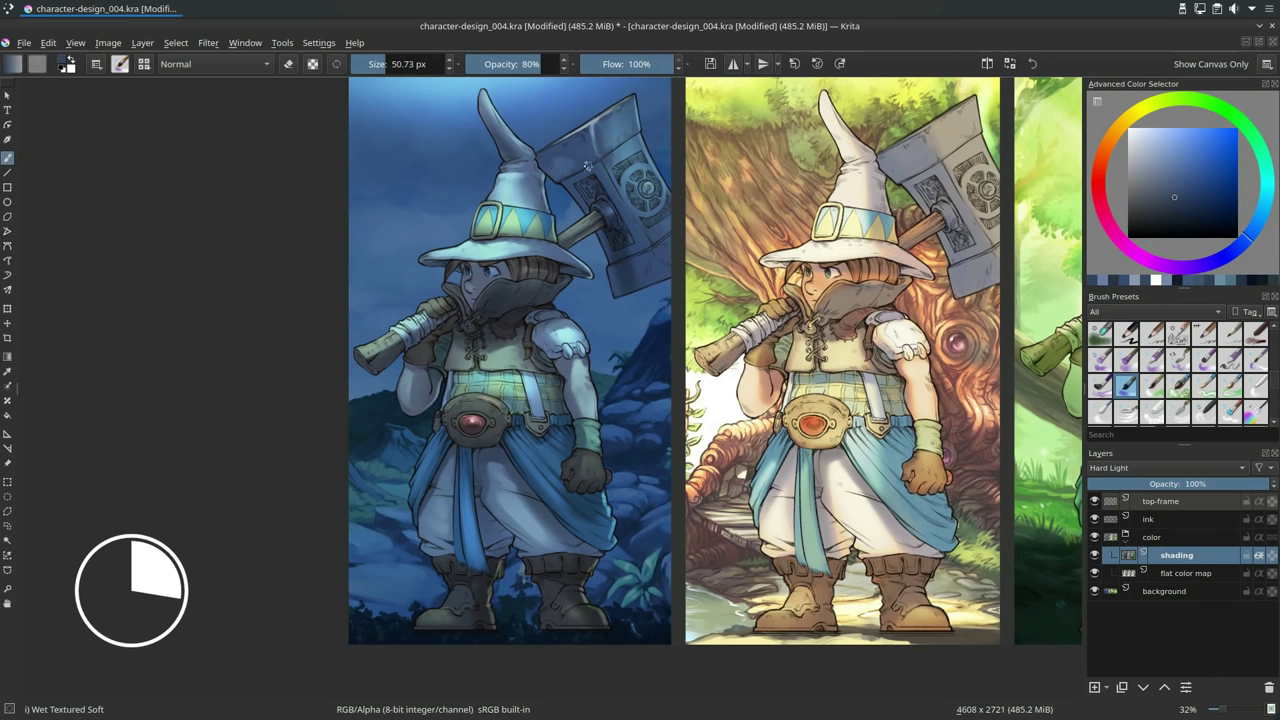
# Sample a blue from the hammer head's lower block and paint textured shading across it at 50.73 px.
pyautogui.keyDown('ctrl'); pyautogui.click(652, 248); pyautogui.keyUp('ctrl')
pyautogui.moveTo(652, 248); pyautogui.dragTo(634, 282)
pyautogui.keyDown('ctrl'); pyautogui.click(645, 258); pyautogui.keyUp('ctrl')
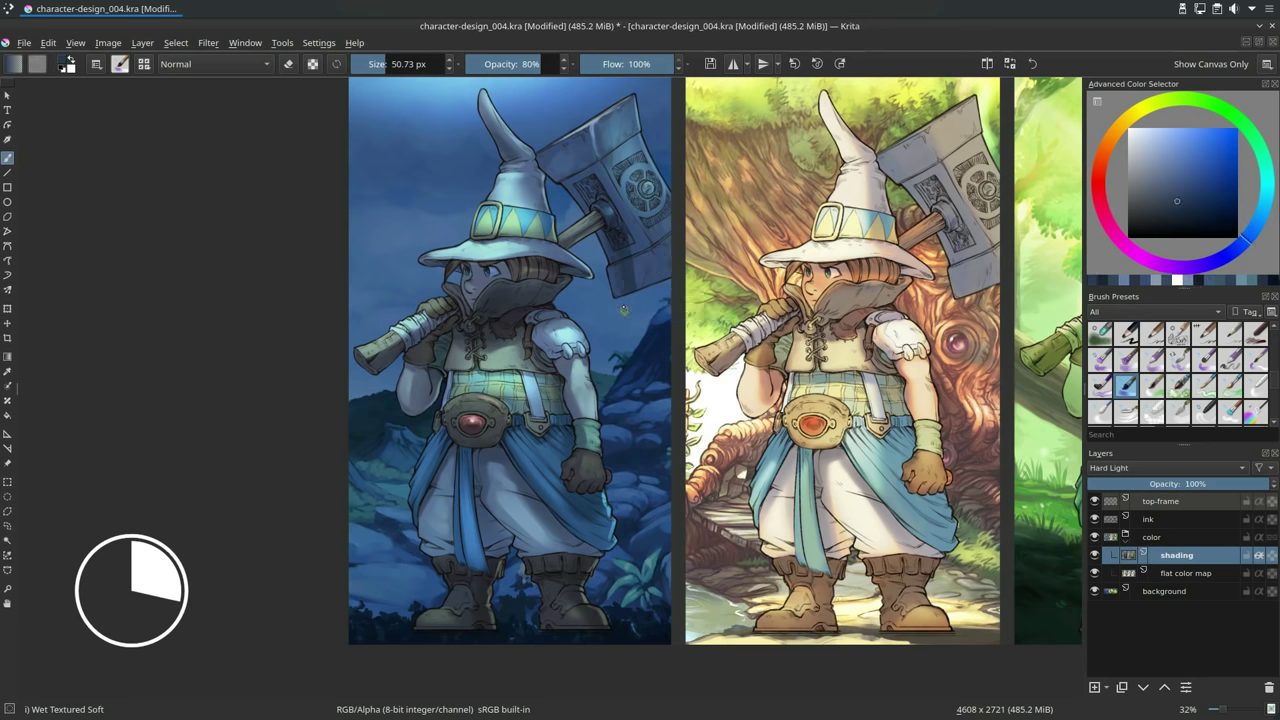
# Sample a light blue from the puffed sleeve and brighten the area from the sleeve to the vest at 42.57 px.
pyautogui.keyDown('ctrl'); pyautogui.click(565, 345); pyautogui.keyUp('ctrl')
pyautogui.press('[')
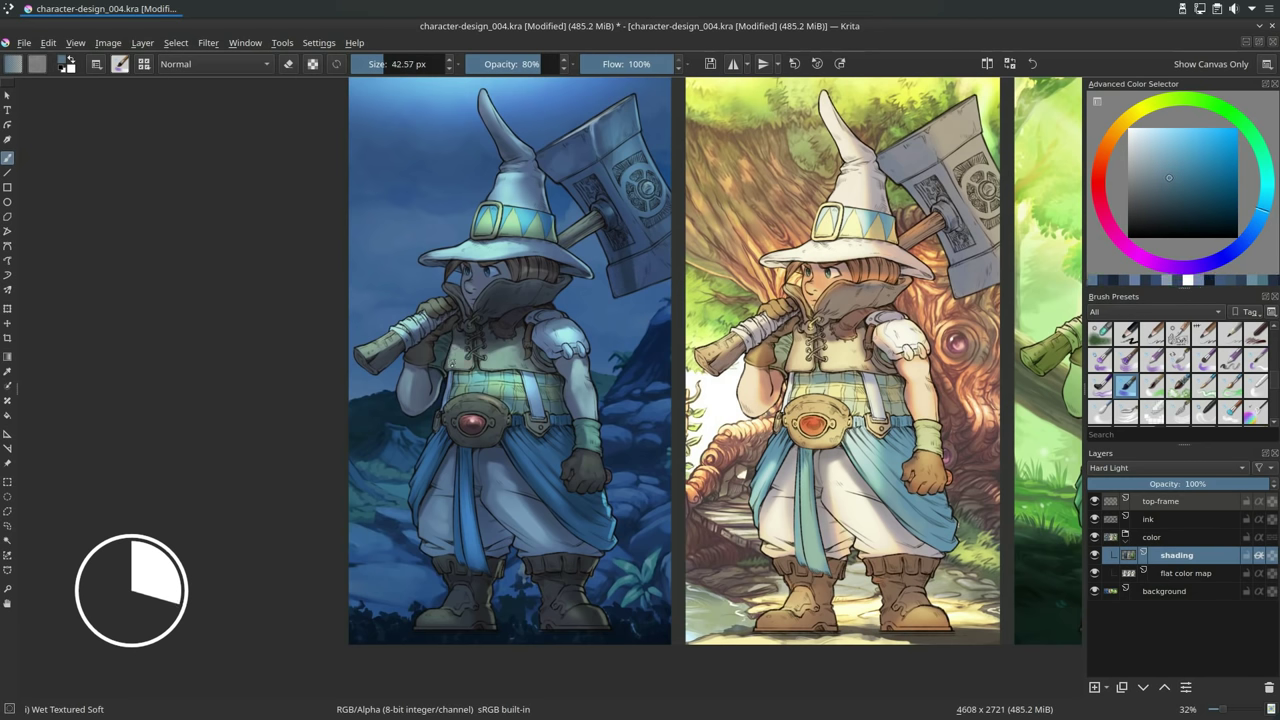
pyautogui.moveTo(564, 345)
pyautogui.mouseDown()
pyautogui.moveTo(514, 339)
pyautogui.moveTo(540, 358)
pyautogui.moveTo(530, 378)
pyautogui.mouseUp()
# Sample blues around the night-scene character's vest and trousers, adjusting the brush to 45.87 px to blend the shading.
pyautogui.keyDown('ctrl'); pyautogui.click(524, 346); pyautogui.keyUp('ctrl')
pyautogui.keyDown('ctrl'); pyautogui.click(530, 362); pyautogui.keyUp('ctrl')
pyautogui.press(']')
pyautogui.keyDown('ctrl'); pyautogui.click(515, 366); pyautogui.keyUp('ctrl')
pyautogui.press('[')
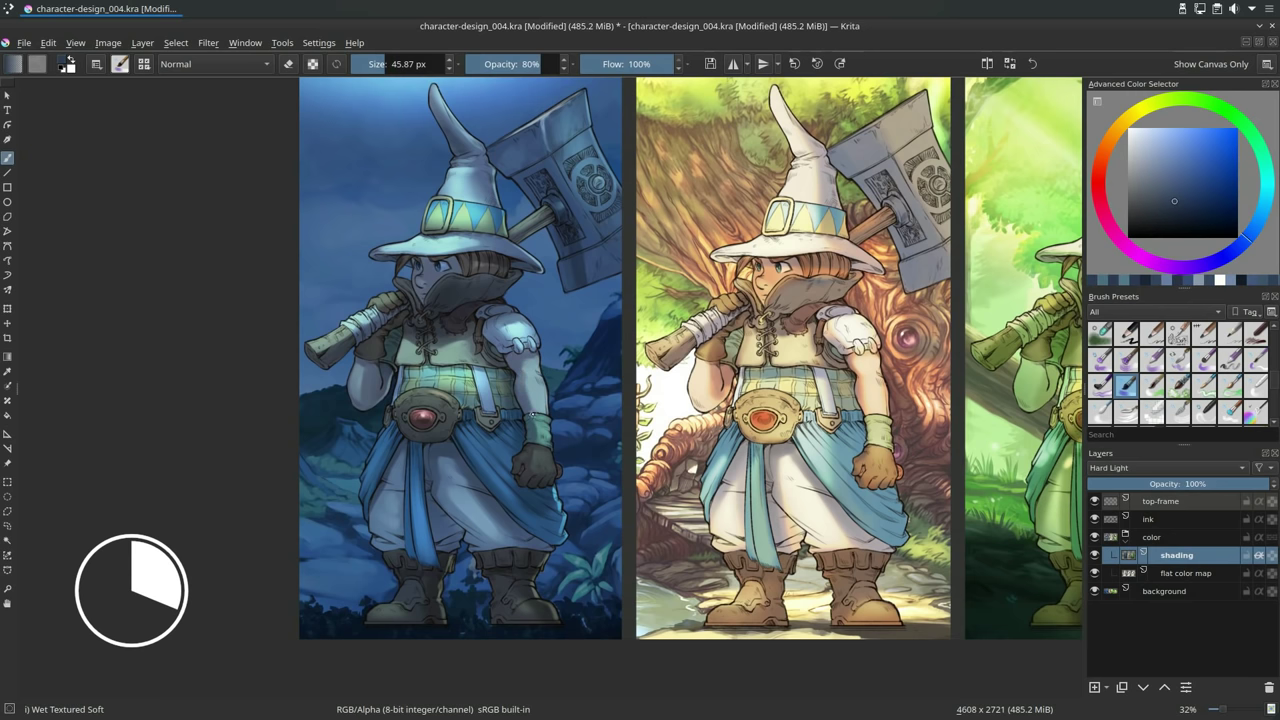
pyautogui.keyDown('ctrl'); pyautogui.click(449, 502); pyautogui.keyUp('ctrl')
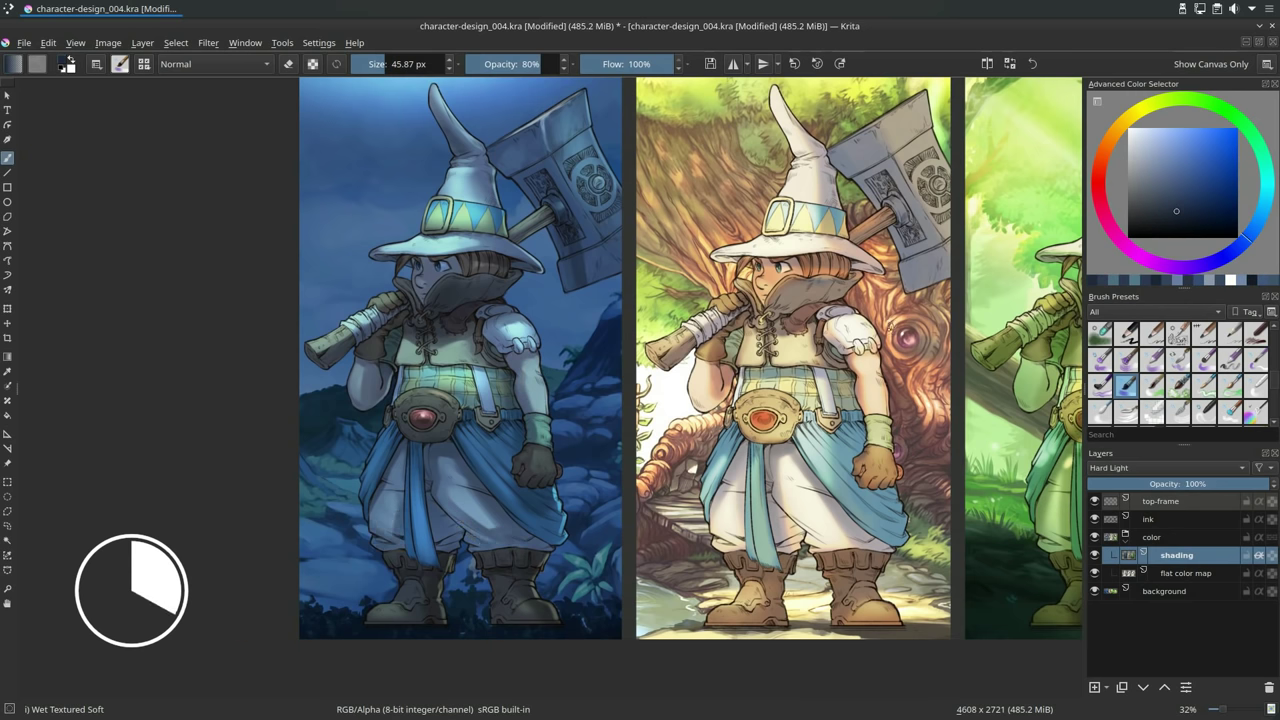
# Sample greyish blues from the sunlit-scene character's collar, pick a darker tone, and shade the collar and hair beneath the hat brim.
pyautogui.moveTo(890, 327); pyautogui.dragTo(717, 334)
pyautogui.keyDown('ctrl'); pyautogui.click(621, 297); pyautogui.keyUp('ctrl')
pyautogui.keyDown('ctrl'); pyautogui.click(613, 301); pyautogui.keyUp('ctrl')
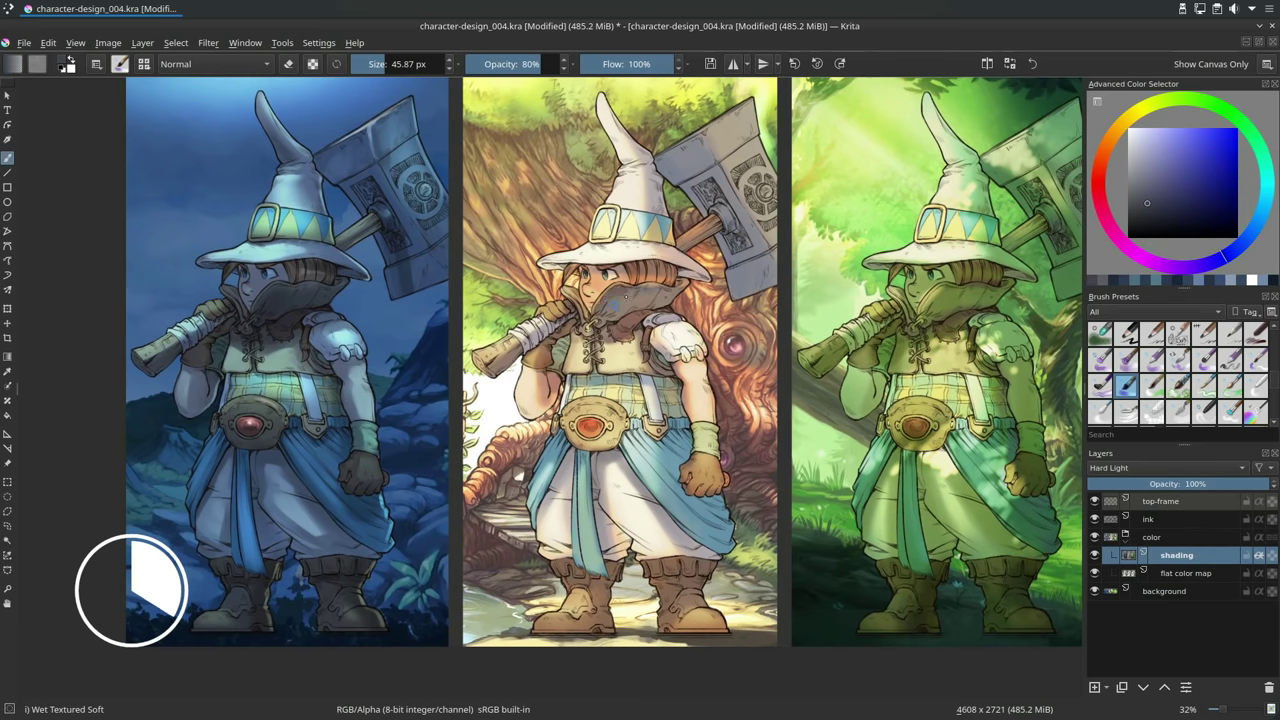
pyautogui.keyDown('ctrl'); pyautogui.click(636, 340); pyautogui.keyUp('ctrl')
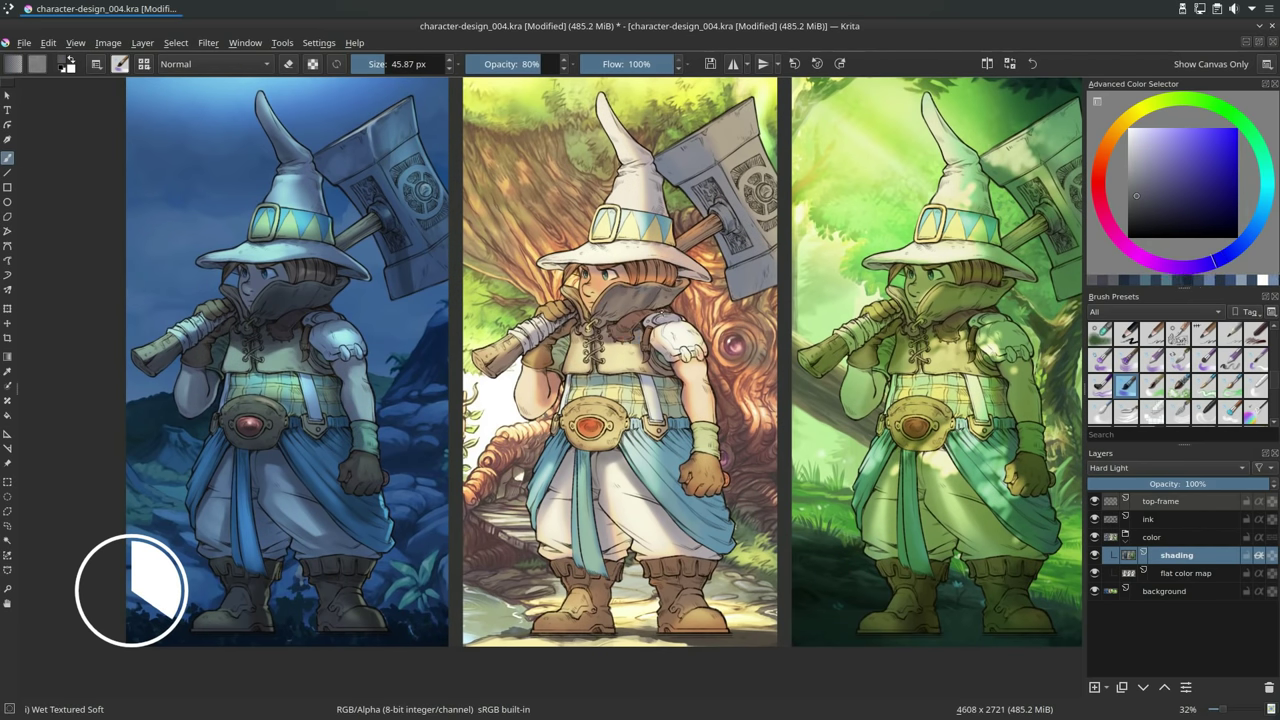
pyautogui.click(1154, 216)
pyautogui.moveTo(690, 328)
pyautogui.mouseDown()
pyautogui.moveTo(645, 328)
pyautogui.moveTo(634, 306)
pyautogui.mouseUp()
pyautogui.moveTo(601, 268); pyautogui.dragTo(599, 268)
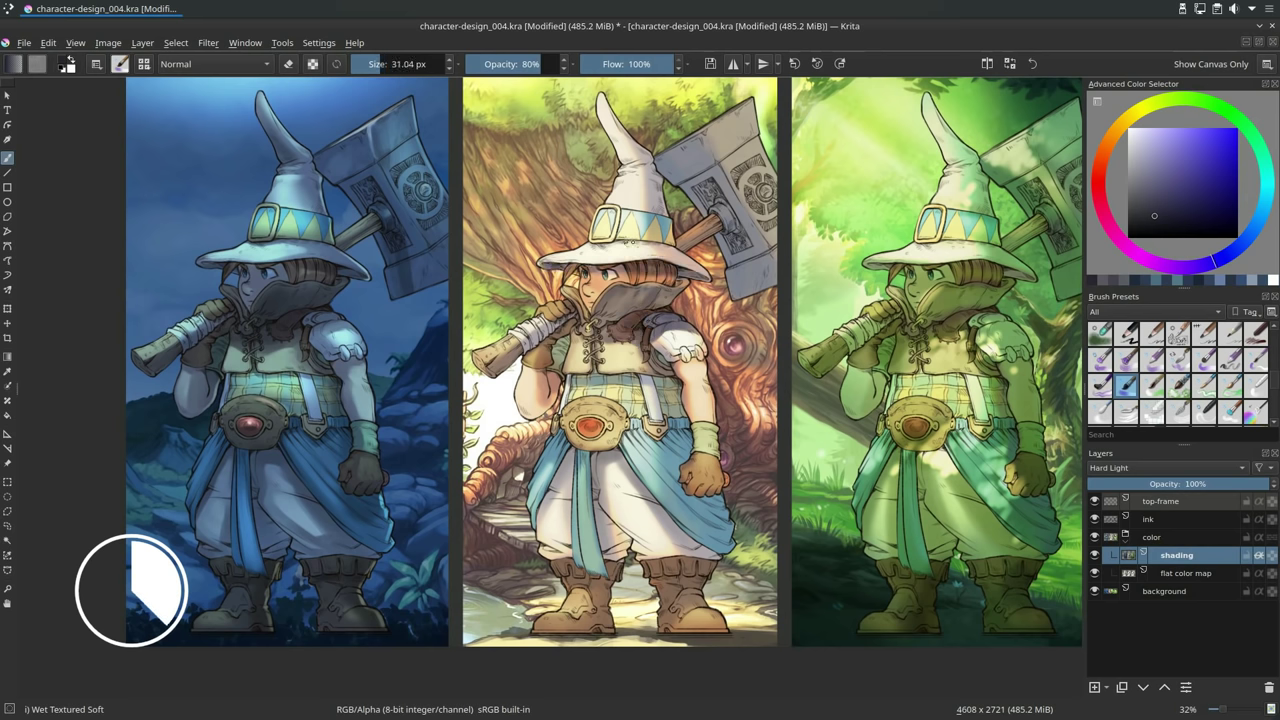
# Darken the end of the sunlit-scene character's hammer handle with the dark blue and set the brush size to 32.47 px.
pyautogui.moveTo(537, 341)
pyautogui.mouseDown()
pyautogui.moveTo(552, 341)
pyautogui.moveTo(492, 371)
pyautogui.mouseUp()
pyautogui.press('[')
pyautogui.press('[')
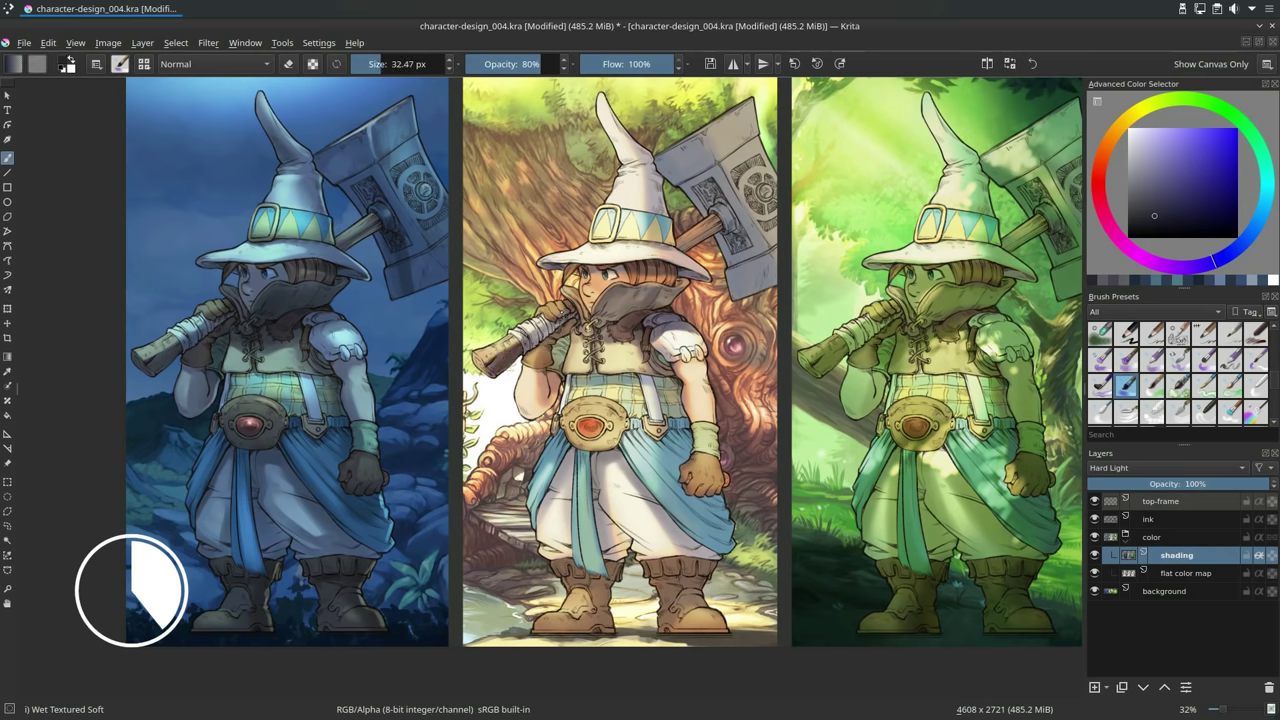
# Sample tones from the sunlit-scene character's wristband and blend shading across the wristband and glove at 32.47 px.
pyautogui.scroll(2, 659, 369)
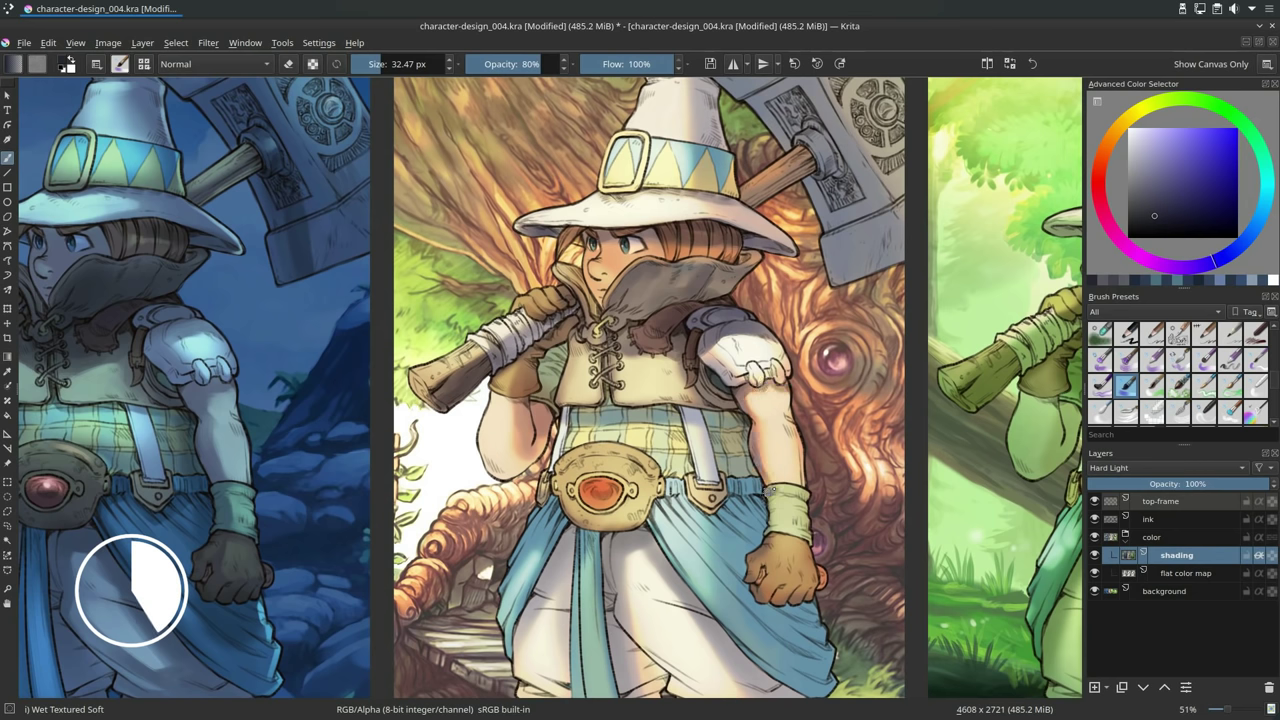
pyautogui.keyDown('ctrl'); pyautogui.click(778, 518); pyautogui.keyUp('ctrl')
pyautogui.moveTo(785, 531); pyautogui.dragTo(776, 498)
pyautogui.keyDown('ctrl'); pyautogui.click(784, 516); pyautogui.keyUp('ctrl')
pyautogui.keyDown('ctrl'); pyautogui.click(773, 495); pyautogui.keyUp('ctrl')
pyautogui.moveTo(800, 545)
pyautogui.mouseDown()
pyautogui.moveTo(751, 558)
pyautogui.moveTo(761, 588)
pyautogui.mouseUp()
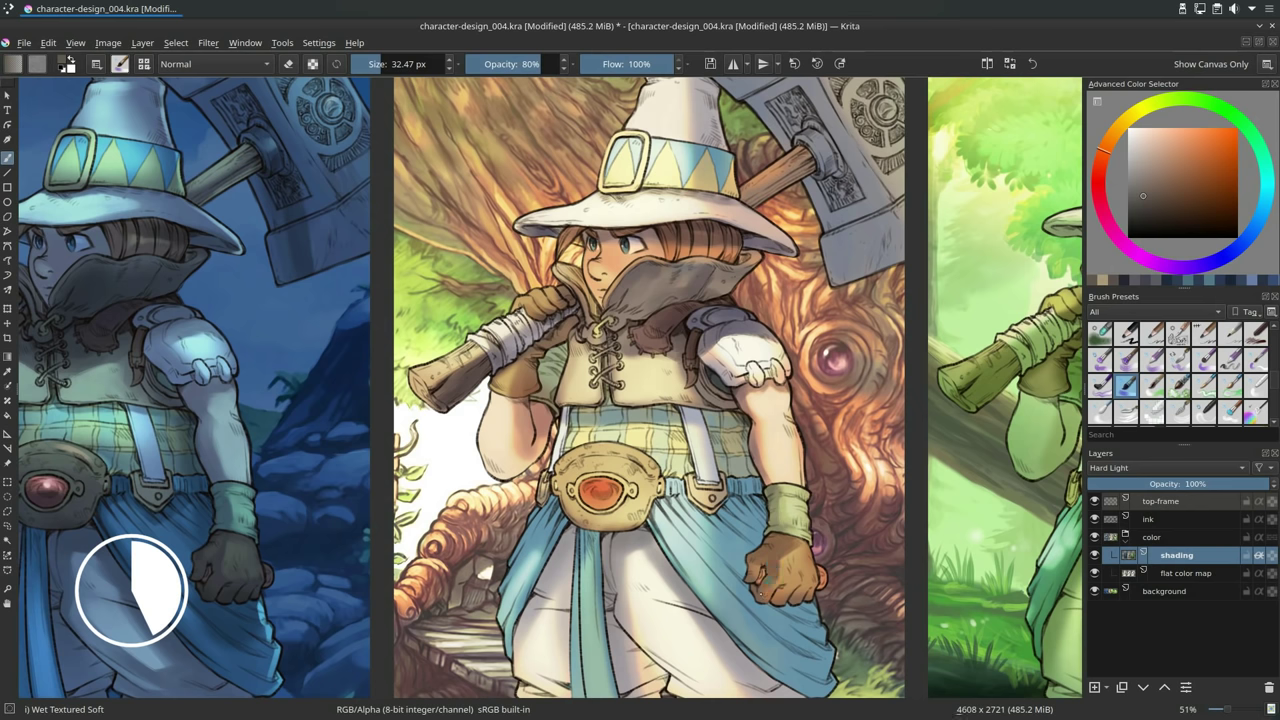
# Sample a tone at the vest's hem and blend shading down from the hem and over the lowered glove.
pyautogui.keyDown('ctrl'); pyautogui.click(721, 425); pyautogui.keyUp('ctrl')
pyautogui.moveTo(718, 414)
pyautogui.mouseDown()
pyautogui.moveTo(712, 428)
pyautogui.moveTo(748, 452)
pyautogui.moveTo(744, 568)
pyautogui.moveTo(767, 602)
pyautogui.mouseUp()
pyautogui.moveTo(760, 622)
pyautogui.mouseDown()
pyautogui.moveTo(776, 611)
pyautogui.moveTo(798, 650)
pyautogui.moveTo(818, 623)
pyautogui.moveTo(794, 597)
pyautogui.mouseUp()
pyautogui.keyDown('ctrl'); pyautogui.click(772, 590); pyautogui.keyUp('ctrl')
pyautogui.moveTo(810, 519); pyautogui.dragTo(815, 391)
# Resample tones around the waist and brighten the folds of the blue sash with a pale yellow at 35.91 px.
pyautogui.keyDown('ctrl'); pyautogui.click(656, 422); pyautogui.keyUp('ctrl')
pyautogui.moveTo(652, 422)
pyautogui.mouseDown()
pyautogui.moveTo(680, 472)
pyautogui.moveTo(631, 494)
pyautogui.moveTo(562, 446)
pyautogui.mouseUp()
pyautogui.keyDown('ctrl'); pyautogui.click(775, 602); pyautogui.keyUp('ctrl')
pyautogui.moveTo(569, 430)
pyautogui.mouseDown()
pyautogui.moveTo(561, 518)
pyautogui.moveTo(532, 522)
pyautogui.mouseUp()
pyautogui.keyDown('ctrl'); pyautogui.click(680, 486); pyautogui.keyUp('ctrl')
# Save the painting as a new incremental version, character-design_005.kra.
pyautogui.click(23, 46)
pyautogui.click(46, 112)
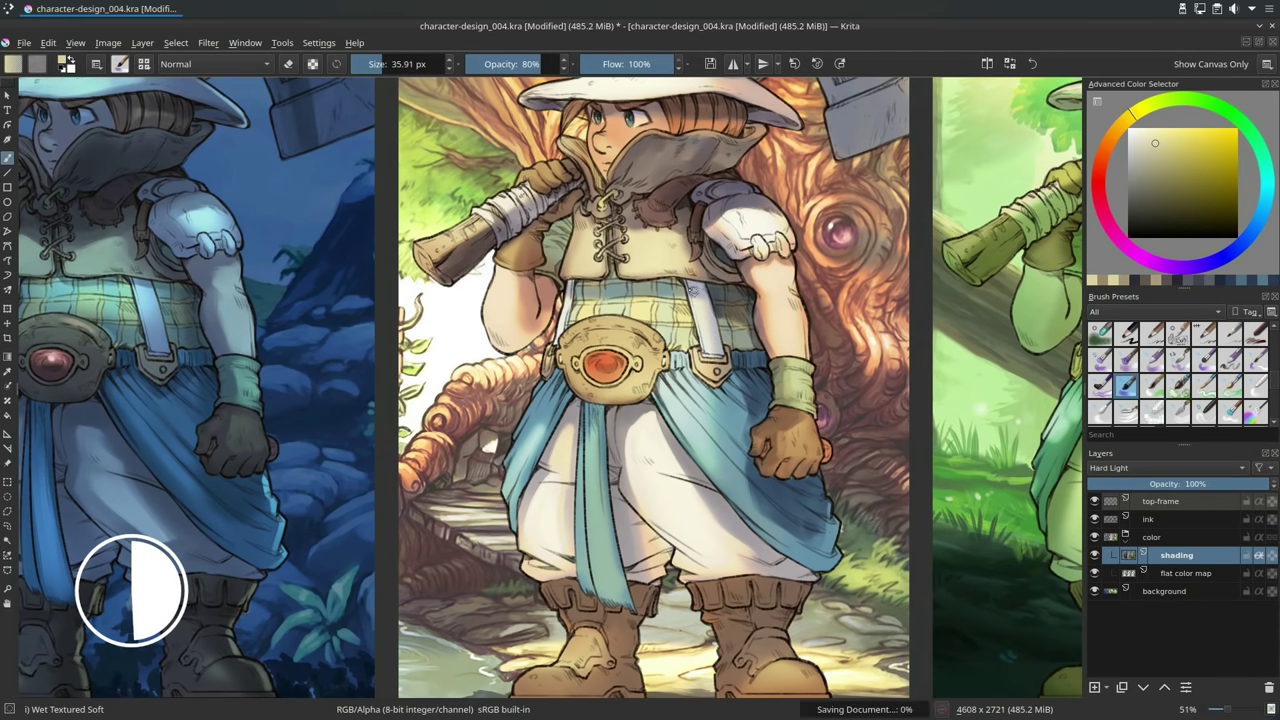
# Sample a dark bluish grey from the chest and shade the vest and belt buckle at 31.37 px.
pyautogui.keyDown('ctrl'); pyautogui.click(596, 206); pyautogui.keyUp('ctrl')
pyautogui.moveTo(587, 222); pyautogui.dragTo(611, 219)
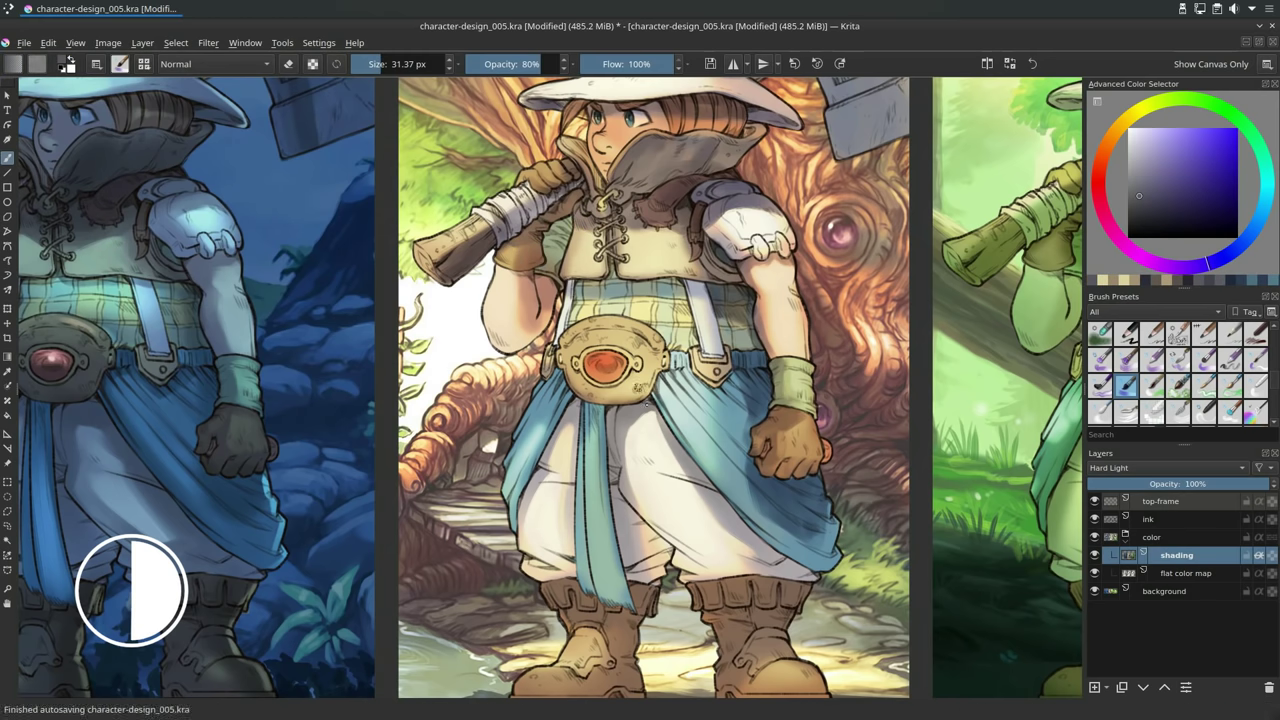
pyautogui.moveTo(566, 342)
pyautogui.mouseDown()
pyautogui.moveTo(634, 330)
pyautogui.moveTo(652, 340)
pyautogui.mouseUp()
# Enlarge the brush to 47.29 px, sample a pale yellow from the sash, and highlight the folds on both sides.
pyautogui.moveTo(665, 362)
pyautogui.keyDown('shift'); pyautogui.mouseDown()
pyautogui.moveTo(702, 386)
pyautogui.moveTo(692, 376)
pyautogui.mouseUp(); pyautogui.keyUp('shift')
pyautogui.keyDown('ctrl'); pyautogui.click(539, 436); pyautogui.keyUp('ctrl')
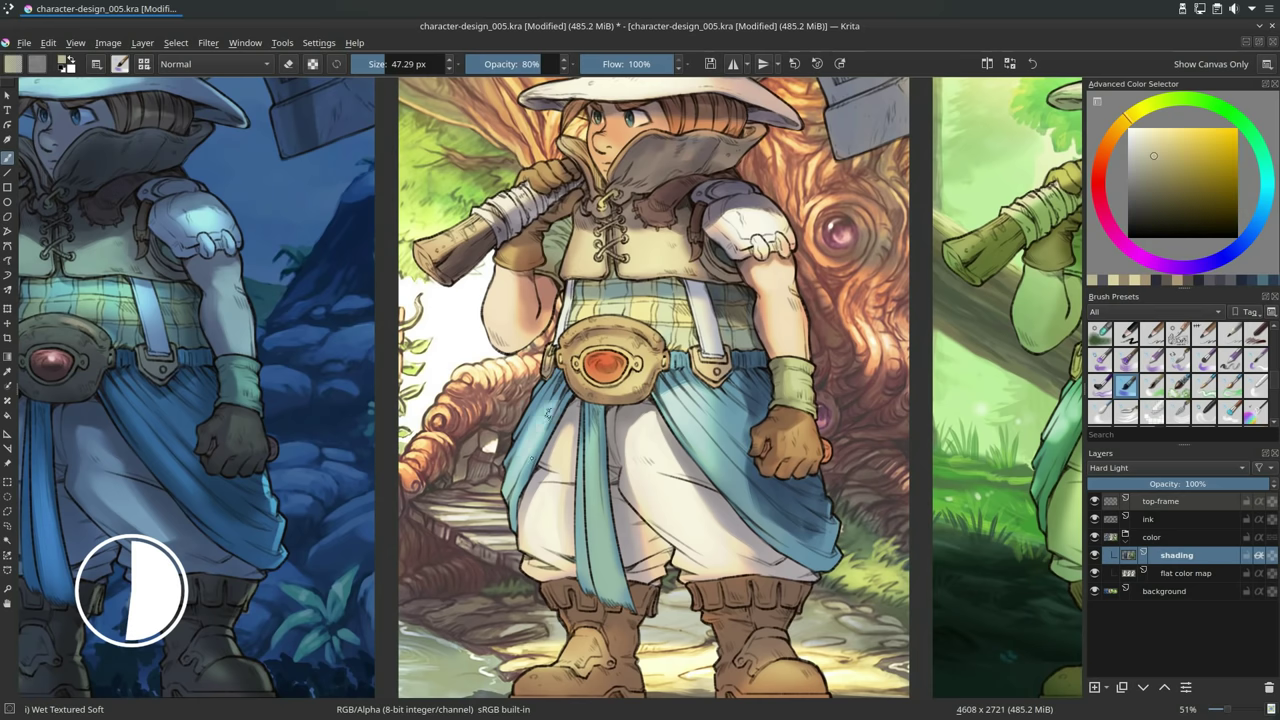
pyautogui.moveTo(551, 402); pyautogui.dragTo(518, 468)
pyautogui.moveTo(718, 454); pyautogui.dragTo(772, 528)
pyautogui.moveTo(710, 420); pyautogui.dragTo(766, 484)
pyautogui.moveTo(726, 406); pyautogui.dragTo(744, 430)
# Sample a purplish grey from the belt buckle and shade the hanging sash strip and trousers below it at 26.25 px.
pyautogui.keyDown('ctrl'); pyautogui.click(590, 384); pyautogui.keyUp('ctrl')
pyautogui.keyDown('shift'); pyautogui.moveTo(668, 382); pyautogui.dragTo(664, 382); pyautogui.keyUp('shift')
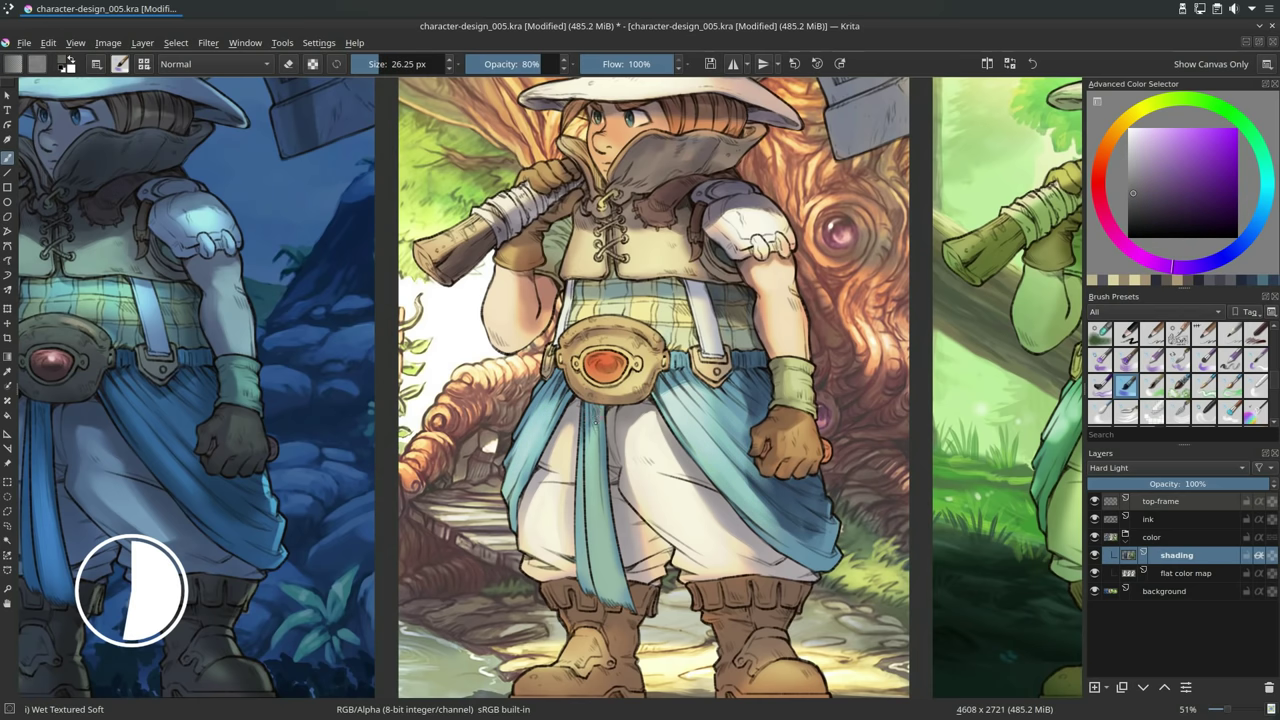
pyautogui.moveTo(640, 460); pyautogui.dragTo(588, 382)
# Sample a tone from the sunlit-scene character's lowered glove and paint its shading, enlarging the brush for broader strokes.
pyautogui.keyDown('ctrl'); pyautogui.click(762, 440); pyautogui.keyUp('ctrl')
pyautogui.keyDown('shift'); pyautogui.moveTo(752, 436); pyautogui.dragTo(767, 436); pyautogui.keyUp('shift')
pyautogui.moveTo(746, 430); pyautogui.dragTo(794, 480)
pyautogui.moveTo(734, 452); pyautogui.dragTo(792, 480)
pyautogui.keyDown('shift'); pyautogui.moveTo(724, 448); pyautogui.dragTo(742, 468); pyautogui.keyUp('shift')
# Shade the cuff and shaft of the boot below the lowered glove at 42.91 px, resampling dark blue tones from it.
pyautogui.moveTo(688, 332)
pyautogui.mouseDown()
pyautogui.moveTo(707, 420)
pyautogui.moveTo(710, 366)
pyautogui.moveTo(755, 418)
pyautogui.mouseUp()
pyautogui.moveTo(750, 626); pyautogui.dragTo(729, 482)
pyautogui.moveTo(730, 486); pyautogui.dragTo(662, 498)
pyautogui.moveTo(702, 496); pyautogui.dragTo(768, 494)
pyautogui.moveTo(766, 510)
pyautogui.mouseDown()
pyautogui.moveTo(740, 542)
pyautogui.moveTo(686, 527)
pyautogui.mouseUp()
pyautogui.moveTo(735, 535)
pyautogui.mouseDown()
pyautogui.moveTo(748, 560)
pyautogui.moveTo(702, 590)
pyautogui.moveTo(734, 574)
pyautogui.moveTo(762, 594)
pyautogui.mouseUp()
pyautogui.keyDown('ctrl'); pyautogui.click(719, 535); pyautogui.keyUp('ctrl')
pyautogui.keyDown('ctrl'); pyautogui.click(742, 524); pyautogui.keyUp('ctrl')
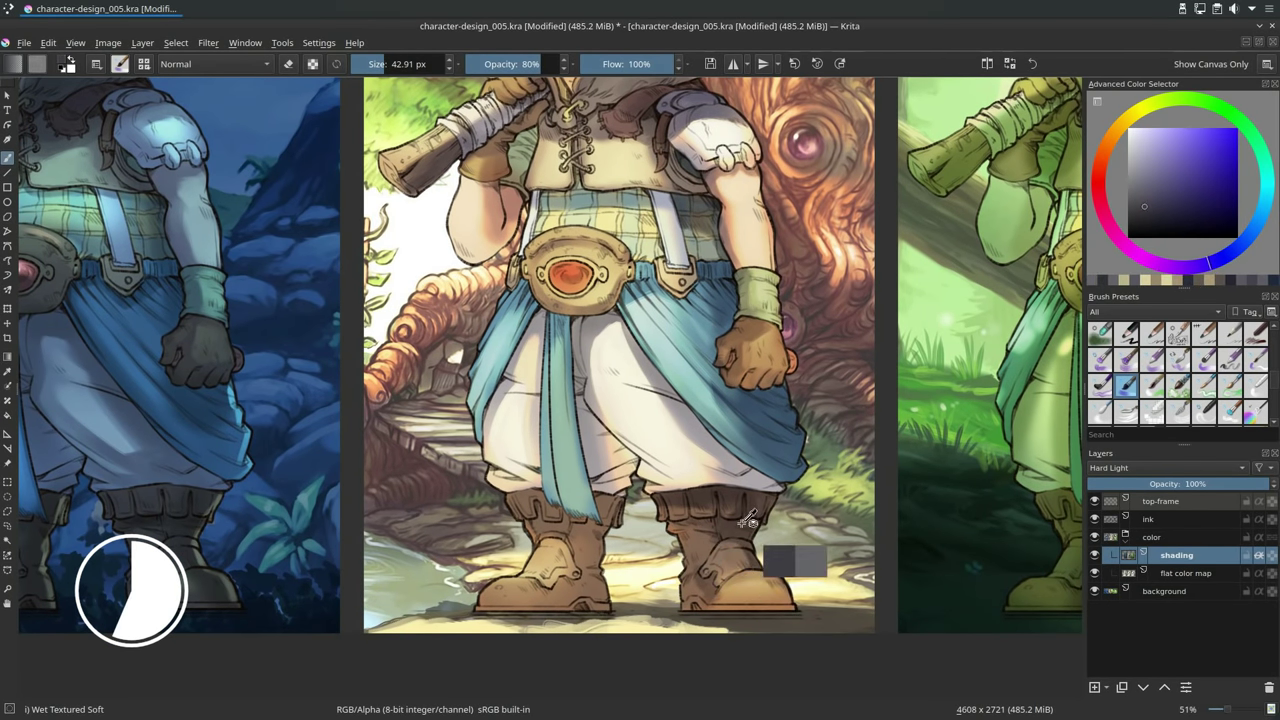
# Shade the sunlit-scene character's other boot from cuff to sole with dark blue strokes at 42.91 px.
pyautogui.moveTo(590, 526); pyautogui.dragTo(584, 558)
pyautogui.moveTo(584, 558); pyautogui.dragTo(576, 582)
pyautogui.moveTo(598, 522); pyautogui.dragTo(590, 582)
pyautogui.moveTo(616, 498); pyautogui.dragTo(592, 520)
pyautogui.moveTo(600, 572); pyautogui.dragTo(582, 594)
pyautogui.moveTo(580, 578)
pyautogui.mouseDown()
pyautogui.moveTo(540, 590)
pyautogui.moveTo(552, 602)
pyautogui.mouseUp()
pyautogui.moveTo(600, 588); pyautogui.dragTo(576, 608)
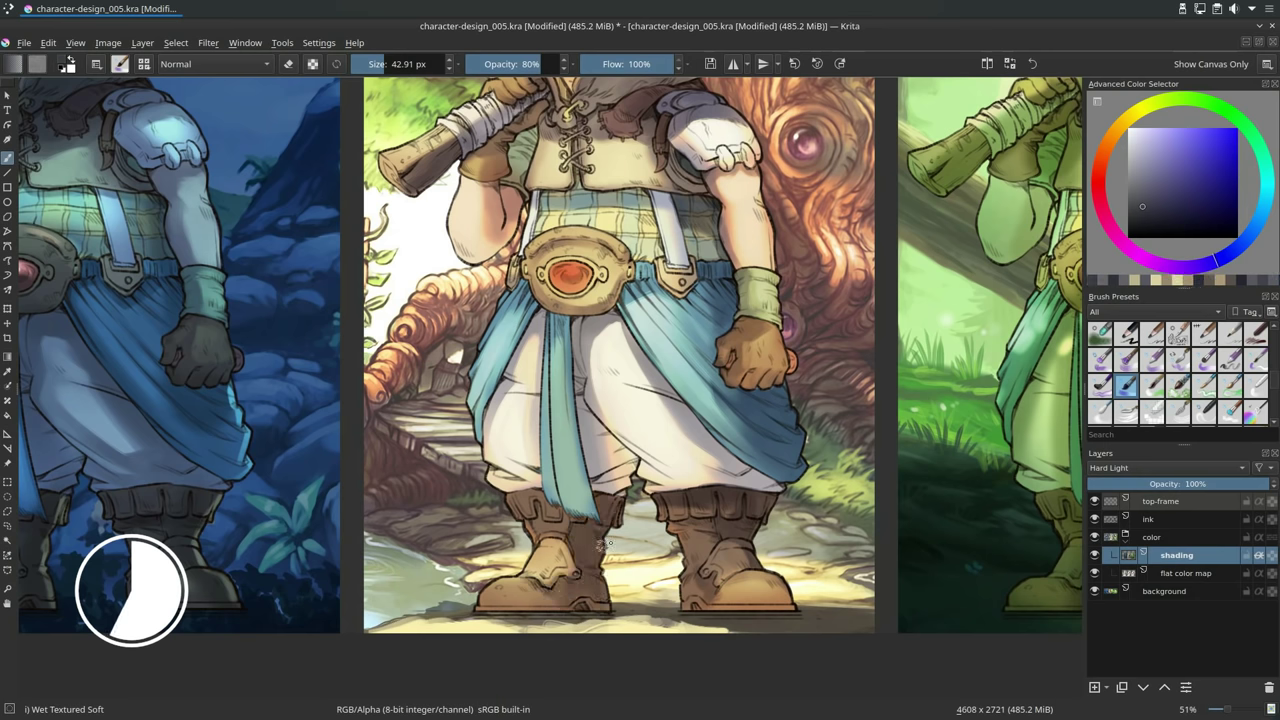
pyautogui.moveTo(566, 516); pyautogui.dragTo(553, 538)
# Shade the trouser hem and inner leg above the boots with the same dark blue at 42.91 px.
pyautogui.moveTo(622, 479); pyautogui.dragTo(598, 488)
pyautogui.moveTo(636, 459)
pyautogui.mouseDown()
pyautogui.moveTo(600, 476)
pyautogui.moveTo(602, 436)
pyautogui.mouseUp()
pyautogui.moveTo(630, 456); pyautogui.dragTo(592, 408)
# Sample muted reddish greys from the sunlit-scene hammer head and blend shading around its engraved panels at 42.91 px.
pyautogui.moveTo(673, 326); pyautogui.dragTo(669, 457)
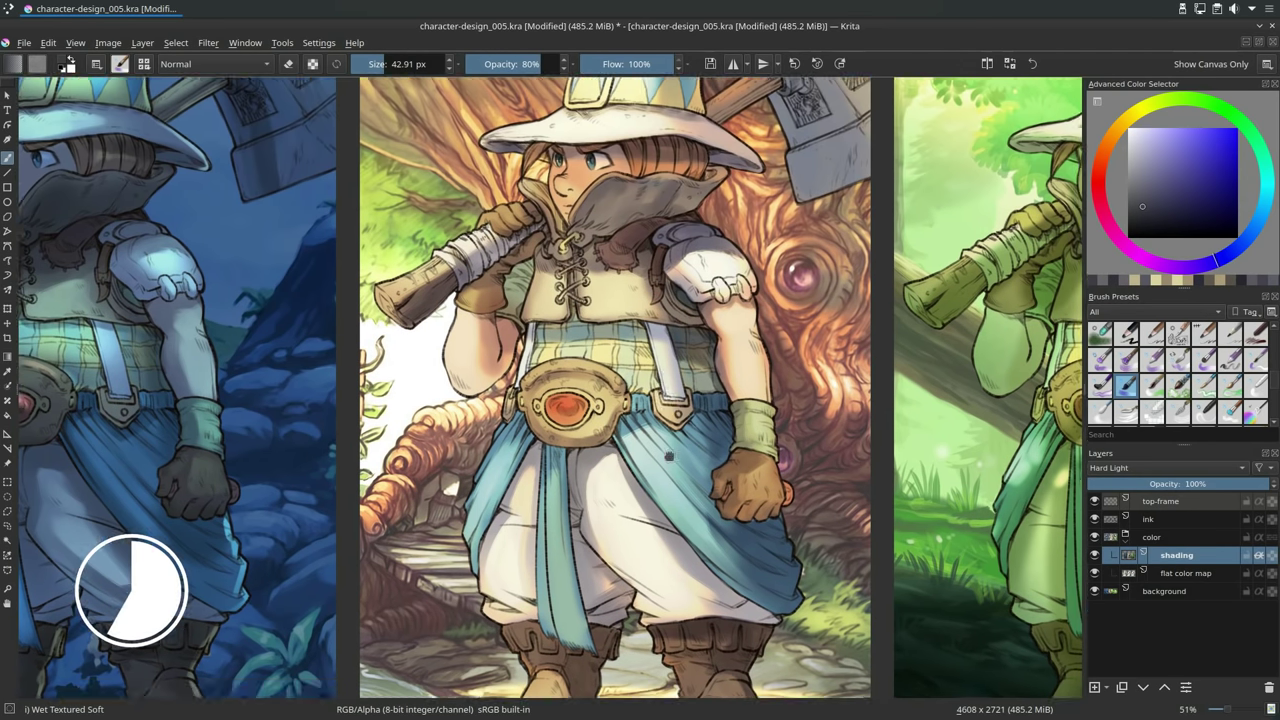
pyautogui.scroll(1, 669, 456)
pyautogui.keyDown('ctrl'); pyautogui.click(666, 392); pyautogui.keyUp('ctrl')
pyautogui.moveTo(697, 297); pyautogui.dragTo(668, 545)
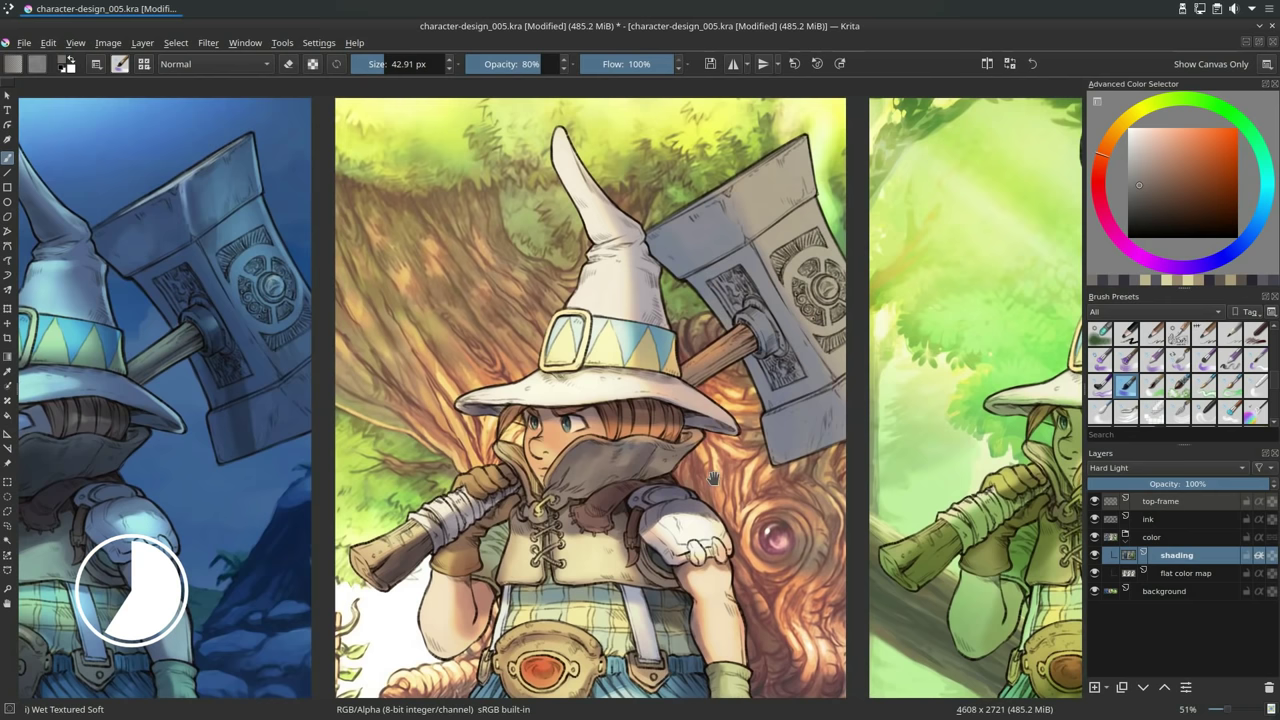
pyautogui.keyDown('ctrl'); pyautogui.click(795, 341); pyautogui.keyUp('ctrl')
pyautogui.moveTo(693, 276); pyautogui.dragTo(744, 300)
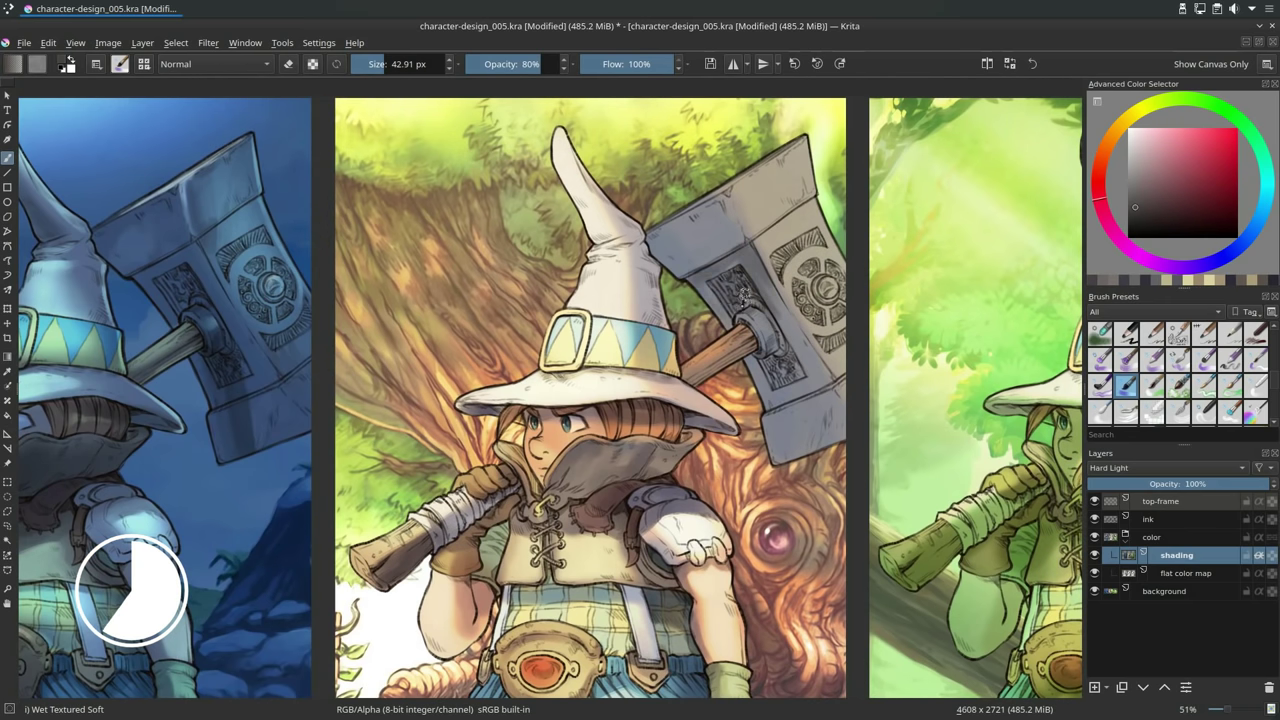
pyautogui.moveTo(786, 362)
pyautogui.mouseDown()
pyautogui.moveTo(778, 384)
pyautogui.moveTo(826, 345)
pyautogui.moveTo(820, 408)
pyautogui.moveTo(792, 388)
pyautogui.mouseUp()
pyautogui.keyDown('ctrl'); pyautogui.click(787, 331); pyautogui.keyUp('ctrl')
pyautogui.moveTo(776, 274); pyautogui.dragTo(760, 312)
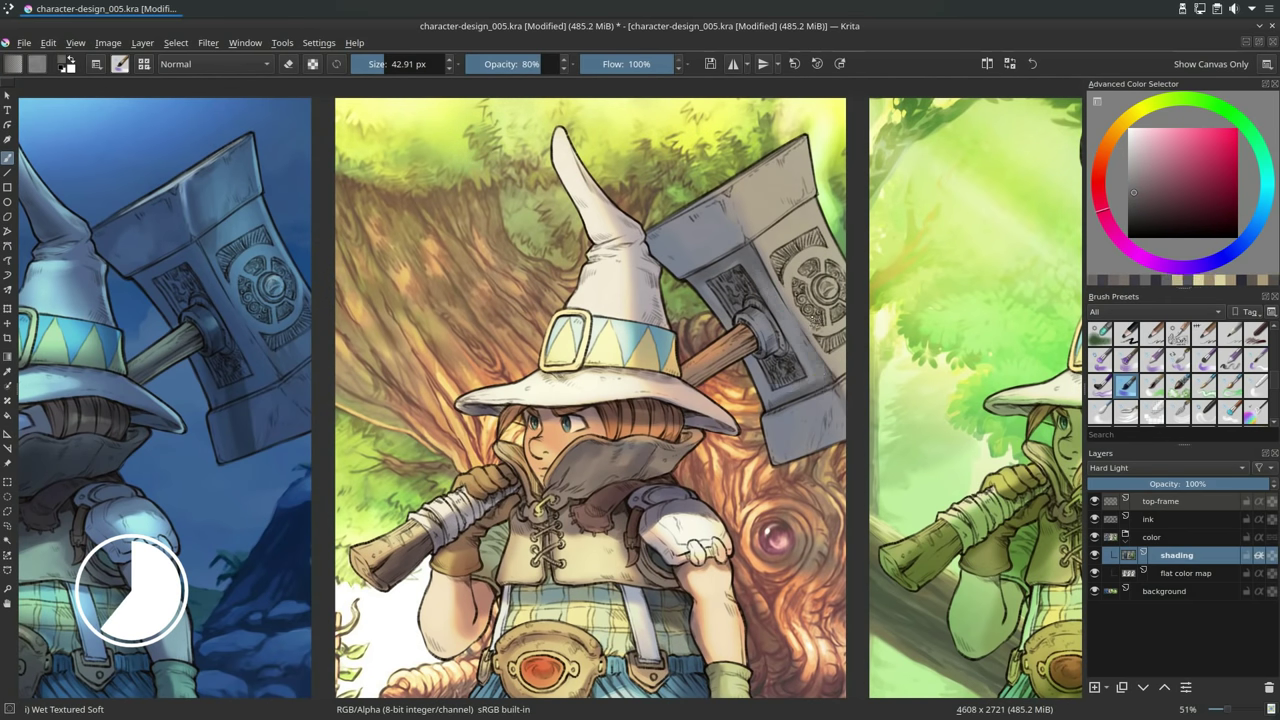
# Blend shading over the hammer head's top block and engraved disc, and sample a purplish grey from the block.
pyautogui.moveTo(776, 174); pyautogui.dragTo(738, 234)
pyautogui.moveTo(735, 190); pyautogui.dragTo(726, 246)
pyautogui.moveTo(776, 312); pyautogui.dragTo(830, 334)
pyautogui.keyDown('ctrl'); pyautogui.click(740, 186); pyautogui.keyUp('ctrl')
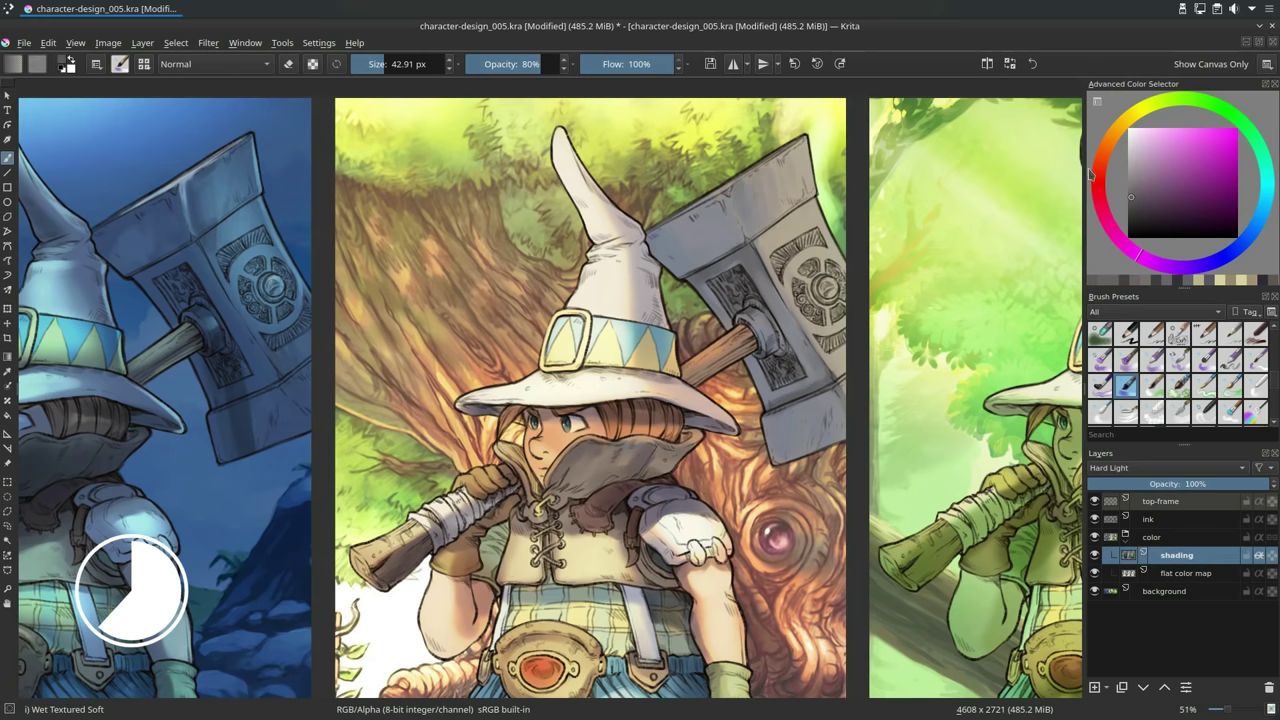
# Sample a warm beige from the hat's cone and brighten the cone, hat band and brim at 42.91 px.
pyautogui.keyDown('ctrl'); pyautogui.click(617, 276); pyautogui.keyUp('ctrl')
pyautogui.moveTo(626, 260); pyautogui.dragTo(632, 334)
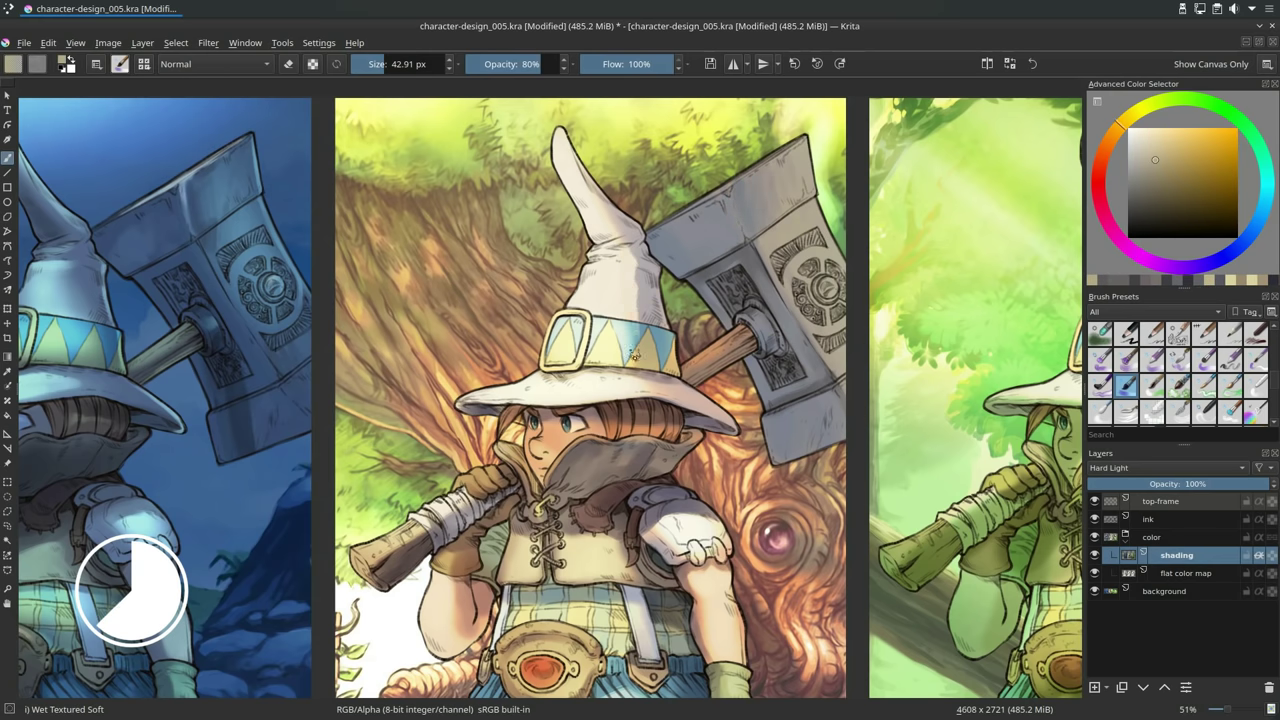
pyautogui.moveTo(643, 378)
pyautogui.mouseDown()
pyautogui.moveTo(648, 390)
pyautogui.moveTo(624, 397)
pyautogui.mouseUp()
pyautogui.moveTo(633, 425); pyautogui.dragTo(661, 427)
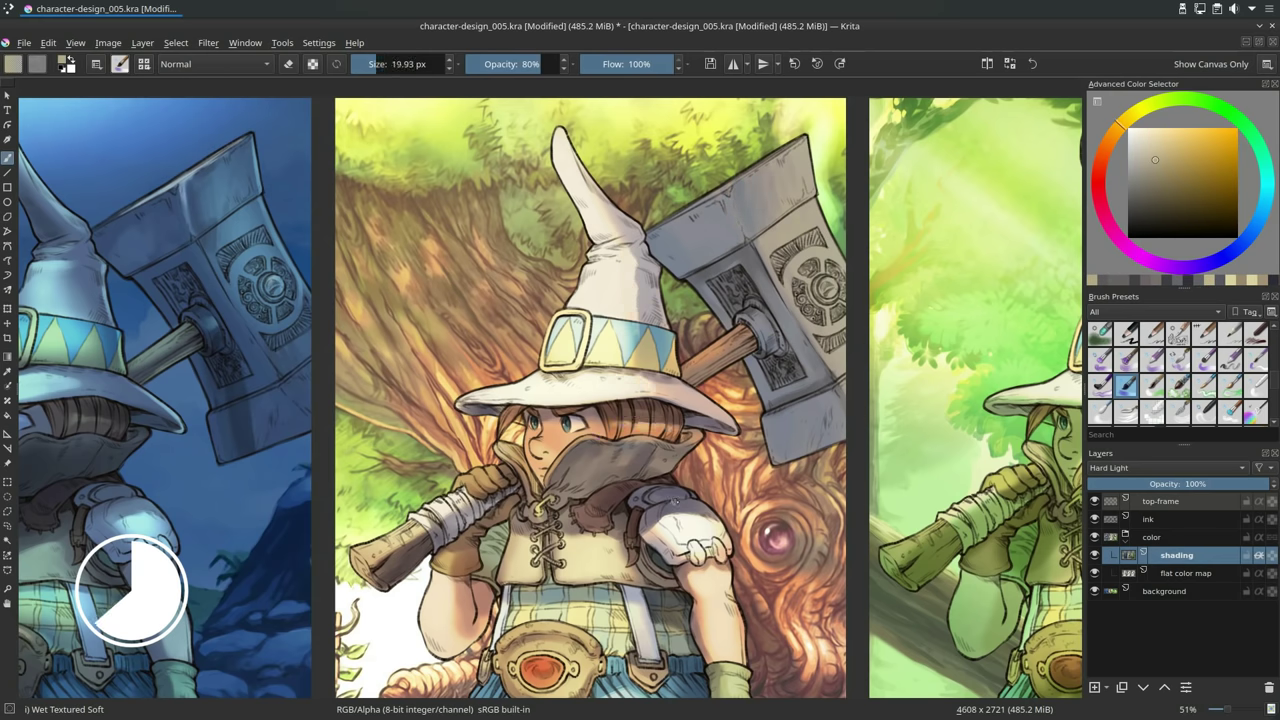
# Sample a tone from the hat brim and refine the shading around the brim and puffed sleeve at 19.93 px.
pyautogui.keyDown('ctrl'); pyautogui.click(664, 436); pyautogui.keyUp('ctrl')
pyautogui.moveTo(674, 502); pyautogui.dragTo(680, 416)
pyautogui.keyDown('ctrl'); pyautogui.moveTo(693, 432); pyautogui.dragTo(690, 500); pyautogui.keyUp('ctrl')
pyautogui.moveTo(600, 500)
pyautogui.mouseDown()
pyautogui.moveTo(544, 360)
pyautogui.moveTo(536, 378)
pyautogui.mouseUp()
# Sample tones from the hammer handle and lowered glove, and blend shading over the glove at 29.27 px.
pyautogui.keyDown('ctrl'); pyautogui.click(468, 347); pyautogui.keyUp('ctrl')
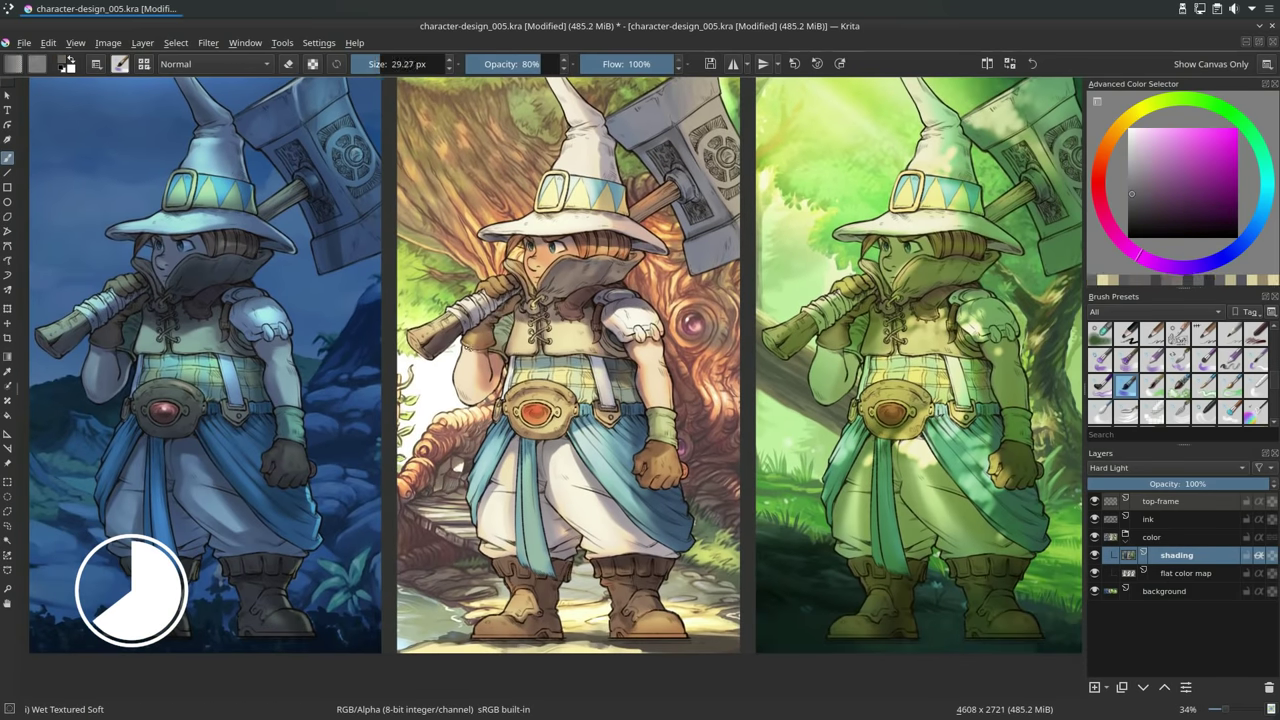
pyautogui.keyDown('ctrl'); pyautogui.click(471, 352); pyautogui.keyUp('ctrl')
pyautogui.keyDown('ctrl'); pyautogui.click(660, 452); pyautogui.keyUp('ctrl')
pyautogui.moveTo(659, 451)
pyautogui.mouseDown()
pyautogui.moveTo(667, 461)
pyautogui.moveTo(637, 460)
pyautogui.mouseUp()
pyautogui.keyDown('ctrl'); pyautogui.click(676, 416); pyautogui.keyUp('ctrl')
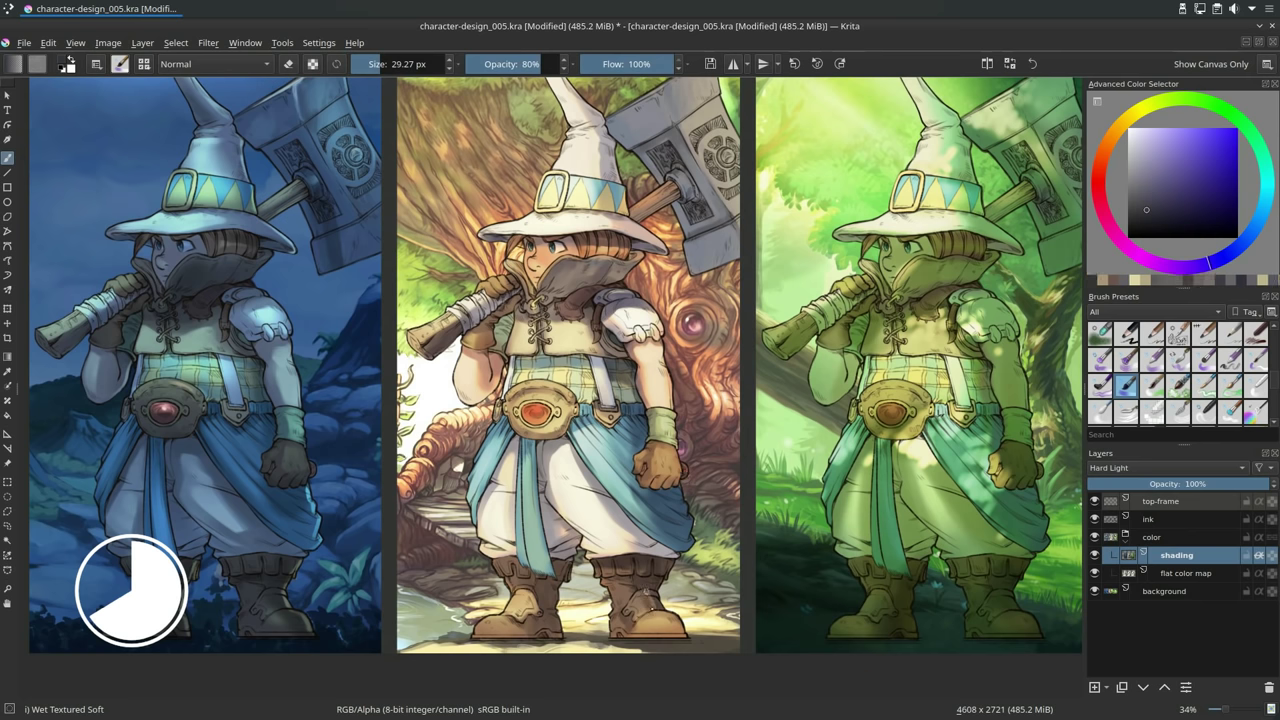
# Shade the lower edges of both sunlit-scene boots with dark blue at 29.27 px and resample from the boot.
pyautogui.moveTo(630, 631); pyautogui.dragTo(677, 634)
pyautogui.moveTo(531, 636)
pyautogui.mouseDown()
pyautogui.moveTo(489, 636)
pyautogui.moveTo(526, 606)
pyautogui.moveTo(569, 624)
pyautogui.mouseUp()
pyautogui.keyDown('ctrl'); pyautogui.click(561, 622); pyautogui.keyUp('ctrl')
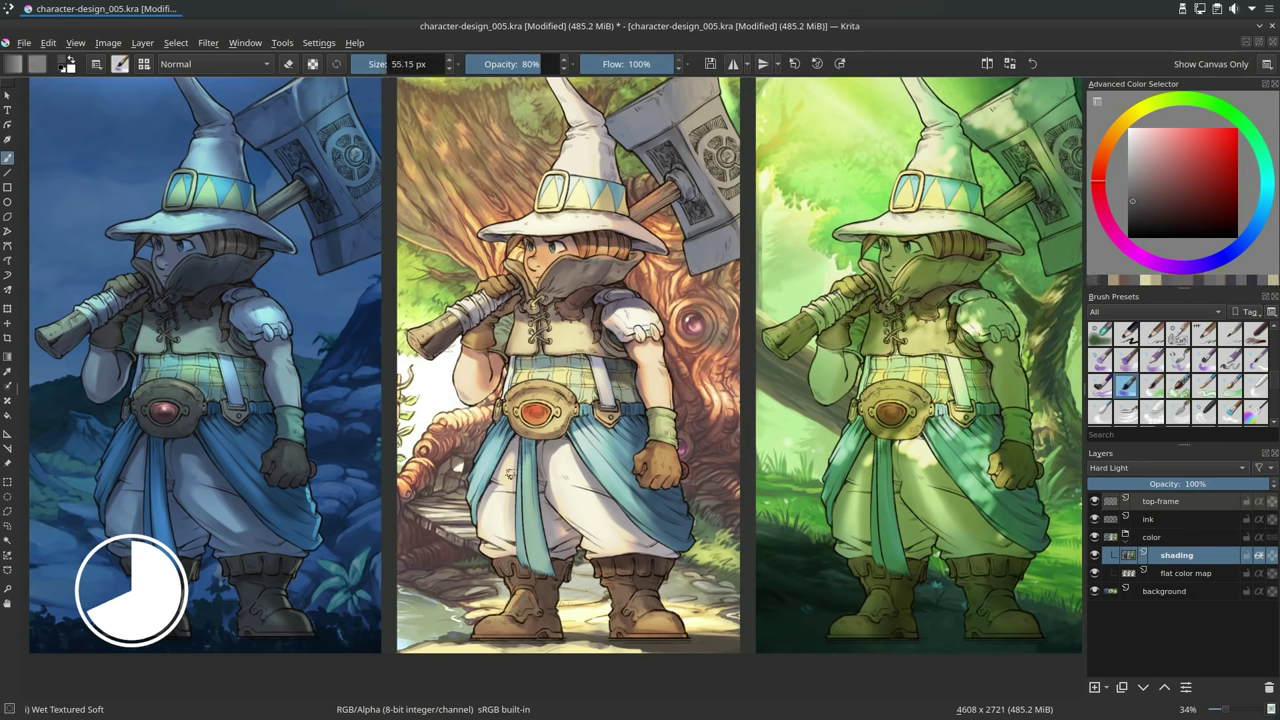
# Reduce the brush to 33.01 px, pick a near-white warm colour, and paint highlights along the hammer head's edges.
pyautogui.keyDown('shift'); pyautogui.moveTo(510, 474); pyautogui.dragTo(502, 474); pyautogui.keyUp('shift')
pyautogui.moveTo(501, 289); pyautogui.dragTo(513, 353)
pyautogui.keyDown('shift'); pyautogui.moveTo(540, 289); pyautogui.dragTo(534, 289); pyautogui.keyUp('shift')
pyautogui.keyDown('ctrl'); pyautogui.click(550, 322); pyautogui.keyUp('ctrl')
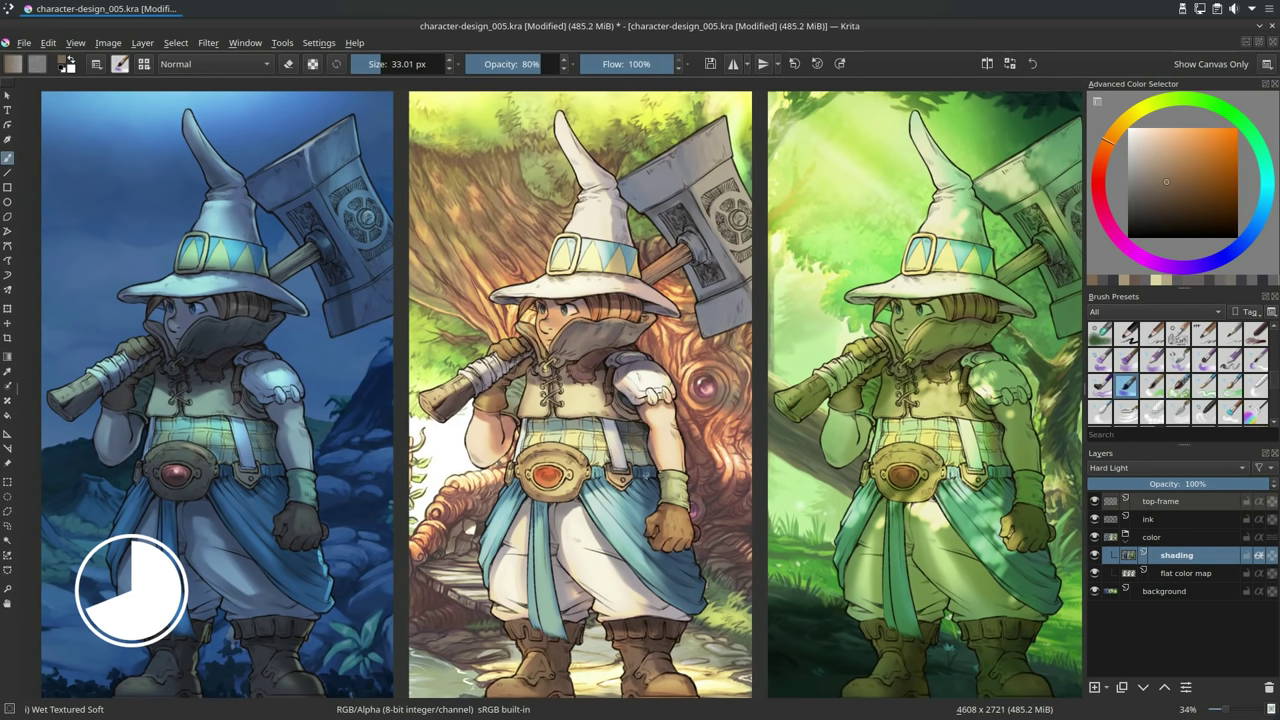
pyautogui.moveTo(650, 250); pyautogui.dragTo(553, 231)
pyautogui.click(1158, 129)
pyautogui.click(1118, 128)
pyautogui.moveTo(581, 131); pyautogui.dragTo(587, 153)
pyautogui.moveTo(626, 108)
pyautogui.mouseDown()
pyautogui.moveTo(553, 170)
pyautogui.moveTo(636, 280)
pyautogui.moveTo(623, 297)
pyautogui.moveTo(628, 256)
pyautogui.moveTo(622, 306)
pyautogui.moveTo(596, 132)
pyautogui.moveTo(587, 162)
pyautogui.mouseUp()
# Resample tones from the hammer head and refine its edge highlights with short strokes and a smaller brush.
pyautogui.keyDown('ctrl'); pyautogui.click(640, 246); pyautogui.keyUp('ctrl')
pyautogui.moveTo(544, 150); pyautogui.dragTo(549, 165)
pyautogui.keyDown('ctrl'); pyautogui.click(622, 110); pyautogui.keyUp('ctrl')
pyautogui.moveTo(628, 103); pyautogui.dragTo(622, 122)
pyautogui.keyDown('shift'); pyautogui.moveTo(636, 97); pyautogui.dragTo(631, 97); pyautogui.keyUp('shift')
pyautogui.moveTo(652, 294); pyautogui.dragTo(639, 269)
# Paint a white highlight on the sunlit-scene belt gem at 20.70 px and add a sampled orange-red glow at 49.10 px.
pyautogui.click(1128, 128)
pyautogui.moveTo(429, 425); pyautogui.dragTo(436, 427)
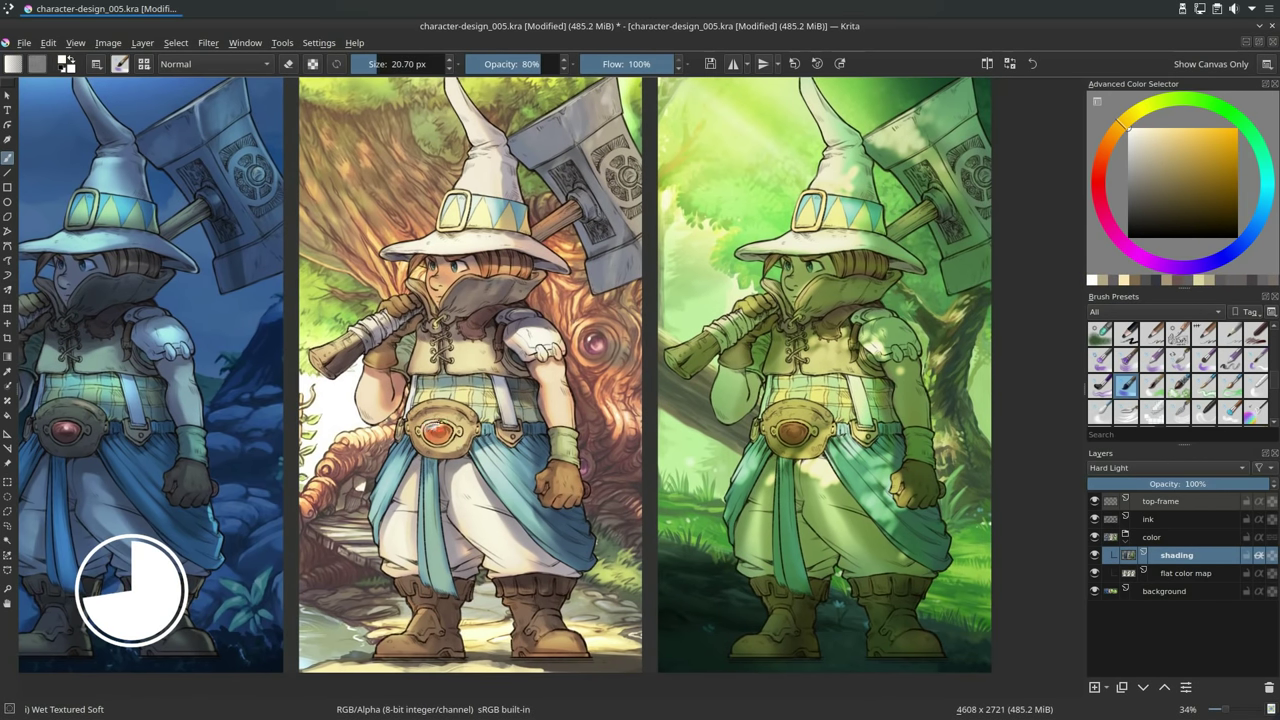
pyautogui.keyDown('ctrl'); pyautogui.click(446, 435); pyautogui.keyUp('ctrl')
pyautogui.press(']')
pyautogui.press(']')
pyautogui.press(']')
pyautogui.press(']')
pyautogui.press(']')
pyautogui.press(']')
pyautogui.press(']')
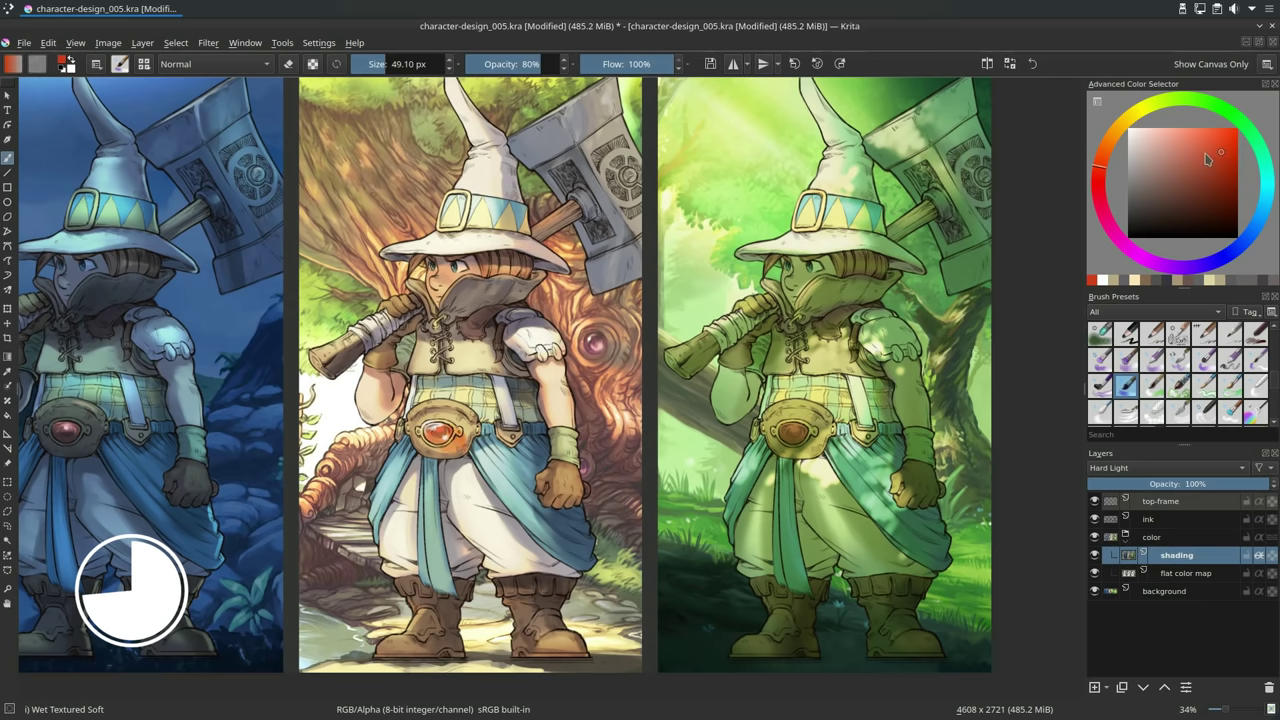
pyautogui.keyDown('ctrl'); pyautogui.click(459, 441); pyautogui.keyUp('ctrl')
# Sample skin tones from the sunlit-scene character's arm and blend shading on the forearm and opposite elbow.
pyautogui.keyDown('ctrl'); pyautogui.click(560, 377); pyautogui.keyUp('ctrl')
pyautogui.keyDown('ctrl'); pyautogui.click(561, 388); pyautogui.keyUp('ctrl')
pyautogui.moveTo(560, 380); pyautogui.dragTo(559, 389)
pyautogui.keyDown('ctrl'); pyautogui.click(556, 418); pyautogui.keyUp('ctrl')
pyautogui.moveTo(382, 407); pyautogui.dragTo(377, 386)
# Sample dark blues from the trousers below the belt and shade there, enlarging the brush from 40.62 to 45.12 px.
pyautogui.keyDown('ctrl'); pyautogui.click(477, 476); pyautogui.keyUp('ctrl')
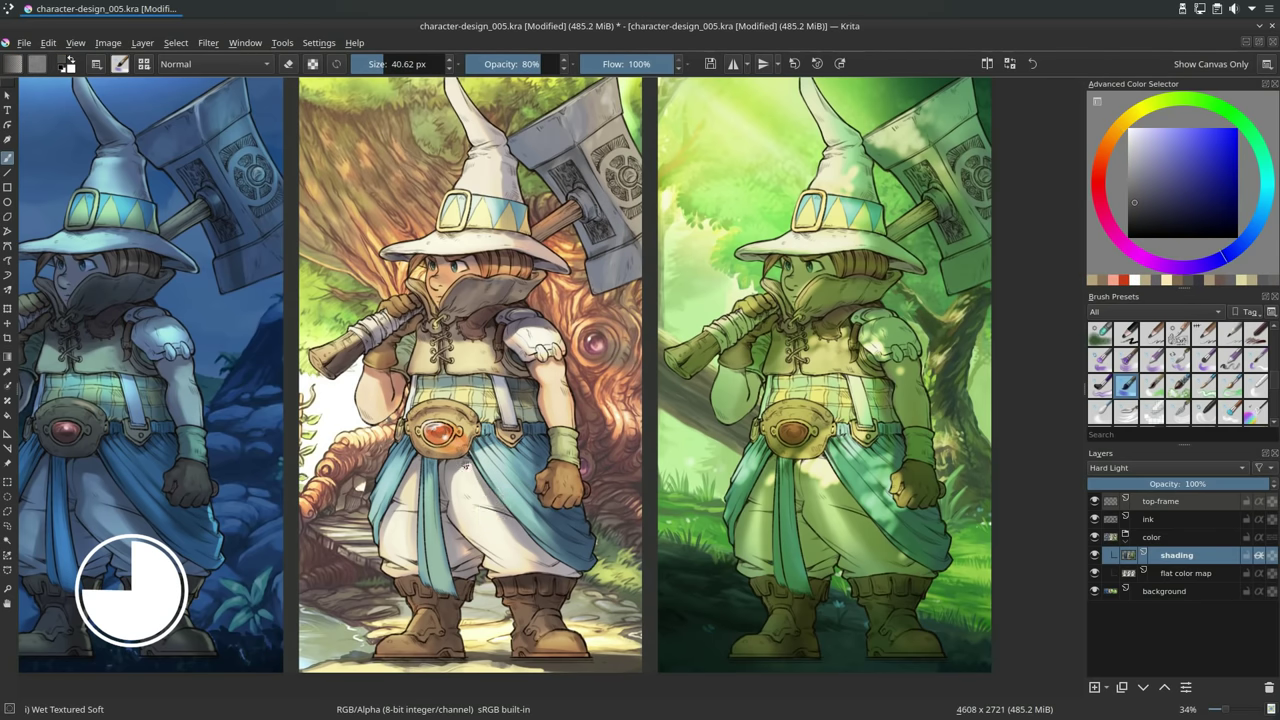
pyautogui.moveTo(474, 472); pyautogui.dragTo(484, 486)
pyautogui.keyDown('ctrl'); pyautogui.click(479, 480); pyautogui.keyUp('ctrl')
pyautogui.keyDown('shift'); pyautogui.moveTo(479, 480); pyautogui.dragTo(499, 515); pyautogui.keyUp('shift')
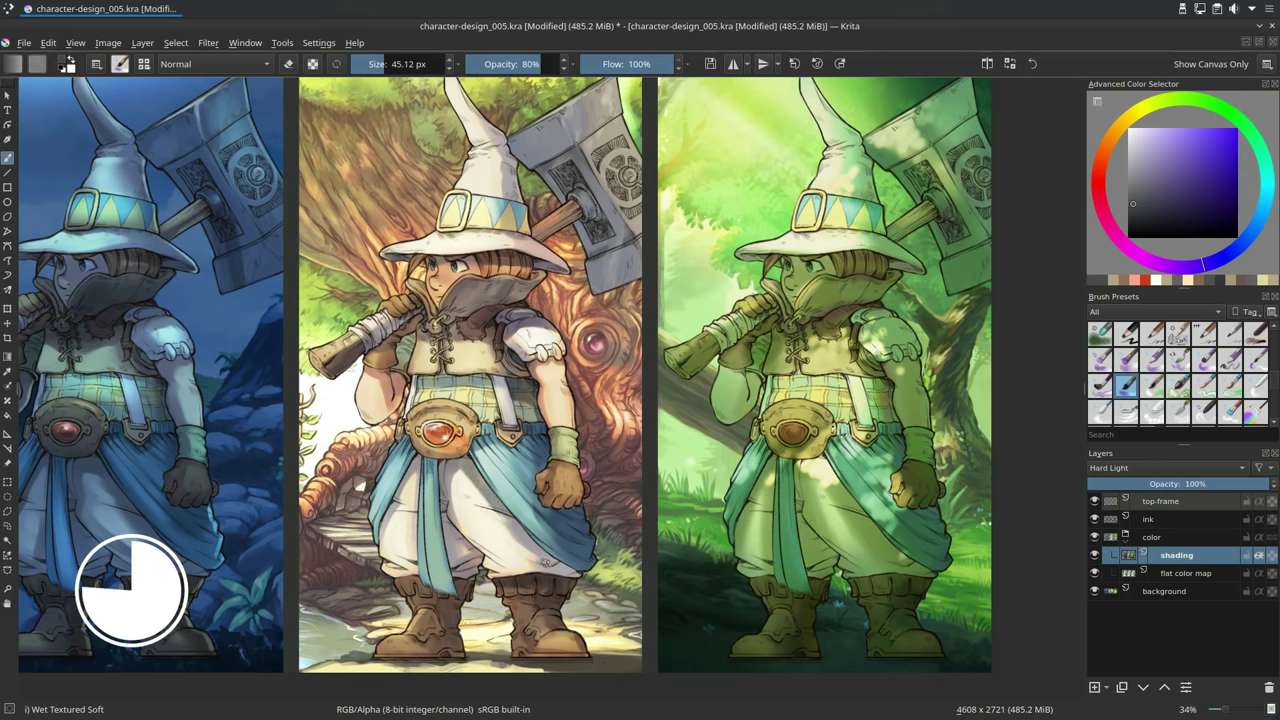
# Sample tones from the sunlit-scene character's hair and collar, and blend dark blue shading across the collar.
pyautogui.moveTo(661, 345); pyautogui.dragTo(698, 354)
pyautogui.keyDown('ctrl'); pyautogui.click(477, 272); pyautogui.keyUp('ctrl')
pyautogui.moveTo(840, 352); pyautogui.dragTo(794, 348)
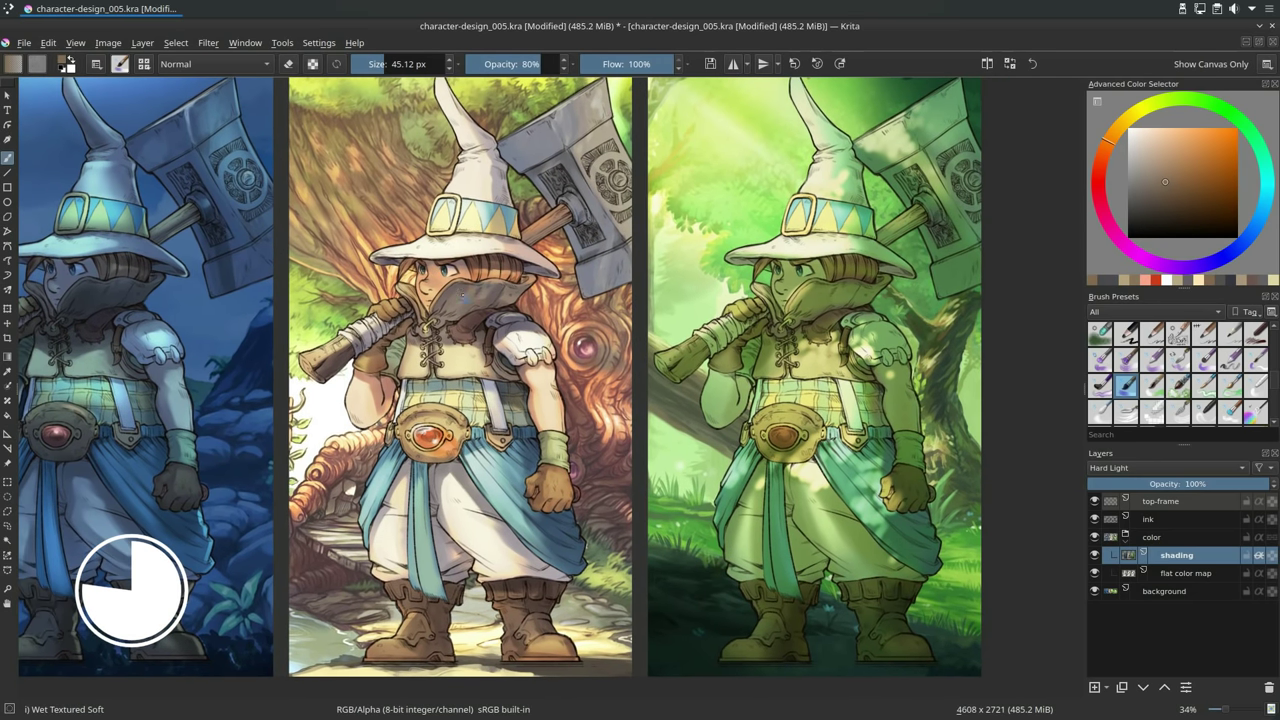
pyautogui.keyDown('ctrl'); pyautogui.click(477, 314); pyautogui.keyUp('ctrl')
pyautogui.moveTo(478, 312)
pyautogui.mouseDown()
pyautogui.moveTo(444, 308)
pyautogui.moveTo(427, 327)
pyautogui.mouseUp()
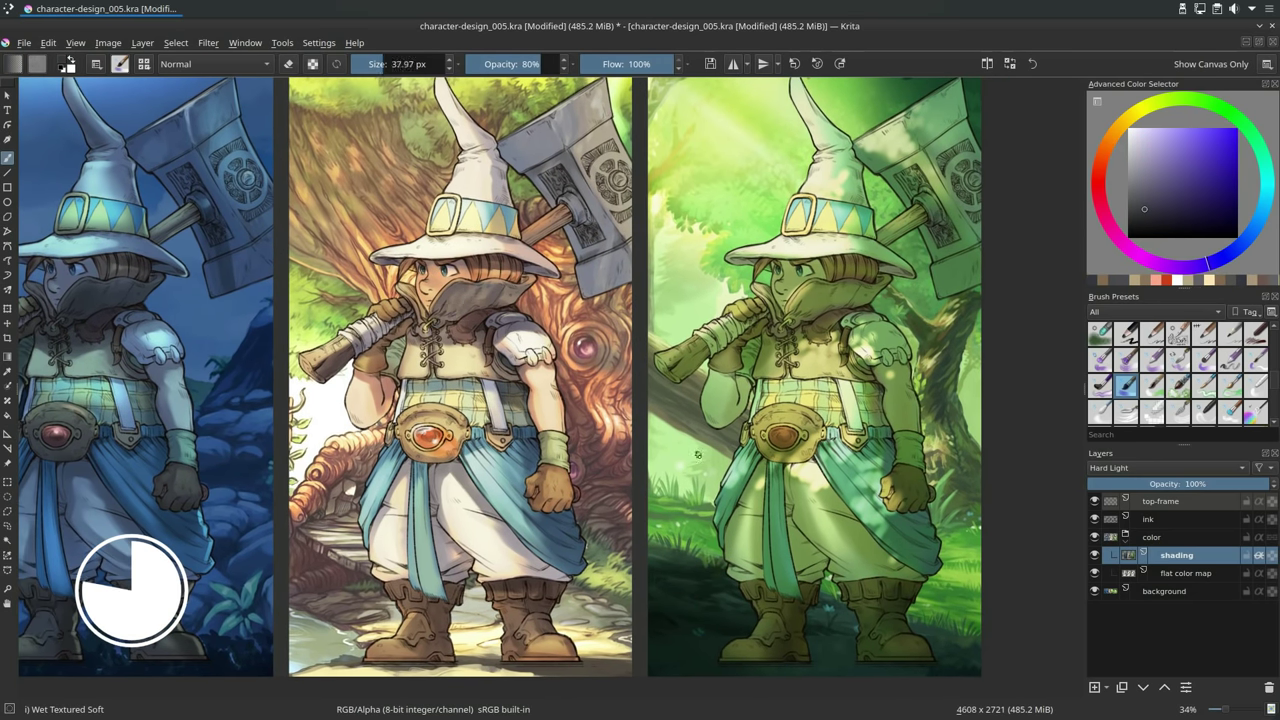
# Sample a light green from the forest-scene character, lighten it, and paint highlights on the sleeve and belt gem at 35.87 px.
pyautogui.moveTo(582, 207)
pyautogui.mouseDown()
pyautogui.moveTo(510, 231)
pyautogui.moveTo(441, 195)
pyautogui.mouseUp()
pyautogui.keyDown('ctrl'); pyautogui.click(685, 347); pyautogui.keyUp('ctrl')
pyautogui.moveTo(728, 320)
pyautogui.mouseDown()
pyautogui.moveTo(742, 356)
pyautogui.moveTo(727, 387)
pyautogui.mouseUp()
pyautogui.moveTo(690, 455)
pyautogui.mouseDown()
pyautogui.moveTo(686, 477)
pyautogui.moveTo(659, 483)
pyautogui.mouseUp()
pyautogui.moveTo(657, 450)
pyautogui.mouseDown()
pyautogui.moveTo(643, 470)
pyautogui.moveTo(626, 453)
pyautogui.moveTo(636, 423)
pyautogui.mouseUp()
pyautogui.press('l')
pyautogui.press('l')
pyautogui.press('l')
pyautogui.moveTo(636, 421); pyautogui.dragTo(633, 424)
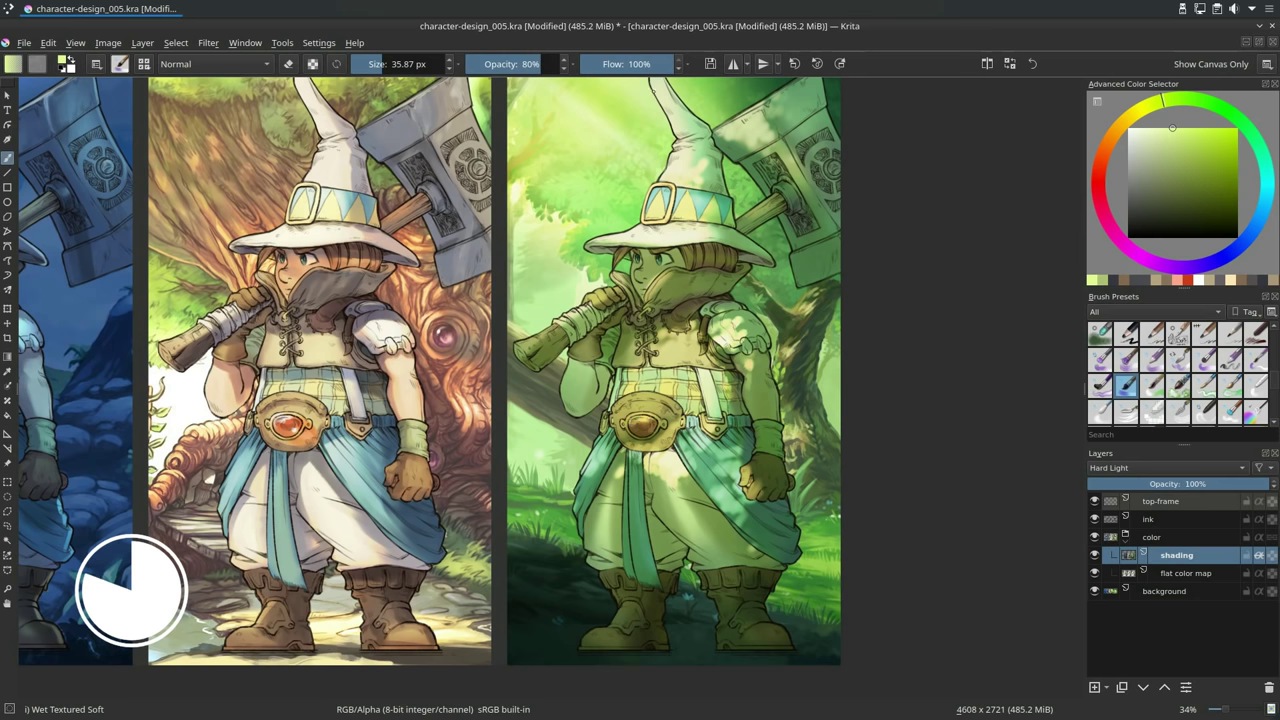
# Paint dappled pale yellow-green light over the forest-scene hammer head's top block at 35.87 px.
pyautogui.moveTo(778, 121); pyautogui.dragTo(769, 144)
pyautogui.moveTo(780, 137); pyautogui.dragTo(734, 158)
pyautogui.moveTo(768, 156); pyautogui.dragTo(762, 164)
pyautogui.moveTo(793, 142); pyautogui.dragTo(765, 123)
pyautogui.moveTo(770, 102); pyautogui.dragTo(764, 108)
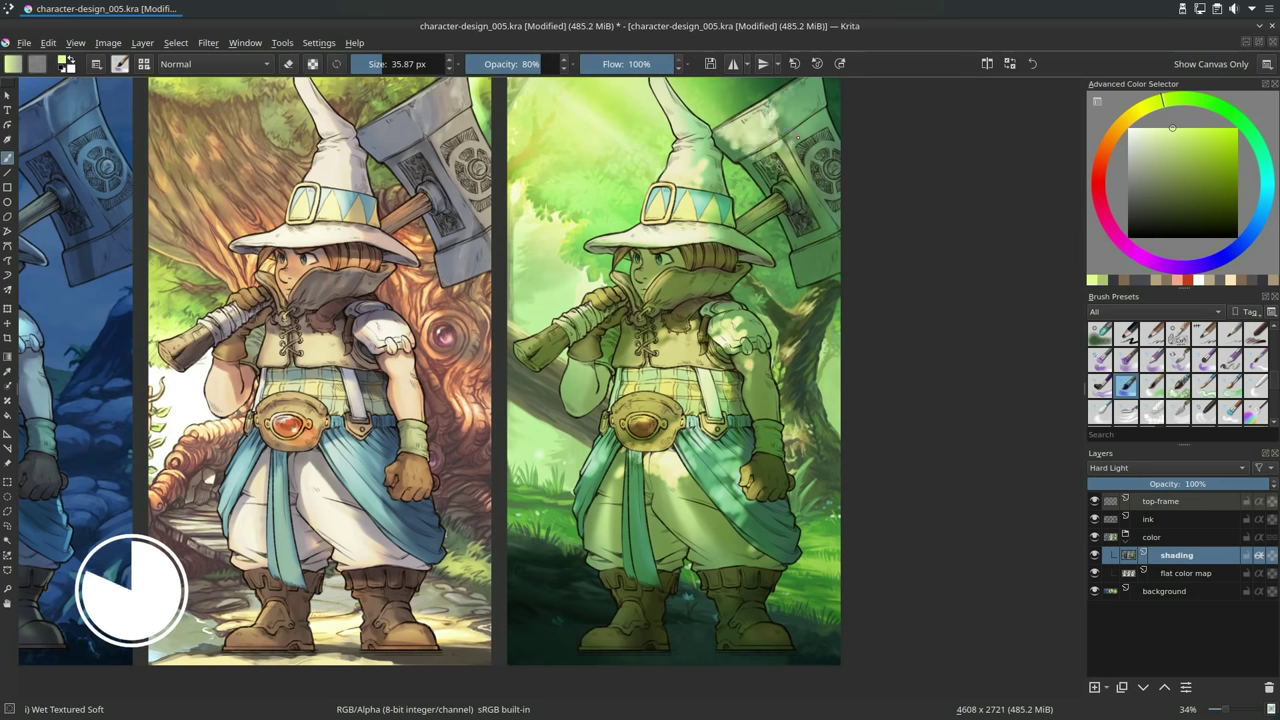
# Add pale yellow-green light patches to the forest-scene character from the hat down to the outer trouser leg.
pyautogui.moveTo(693, 138); pyautogui.dragTo(694, 196)
pyautogui.moveTo(728, 283); pyautogui.dragTo(716, 289)
pyautogui.moveTo(741, 420); pyautogui.dragTo(745, 384)
pyautogui.moveTo(612, 537); pyautogui.dragTo(601, 561)
pyautogui.moveTo(615, 553); pyautogui.dragTo(600, 573)
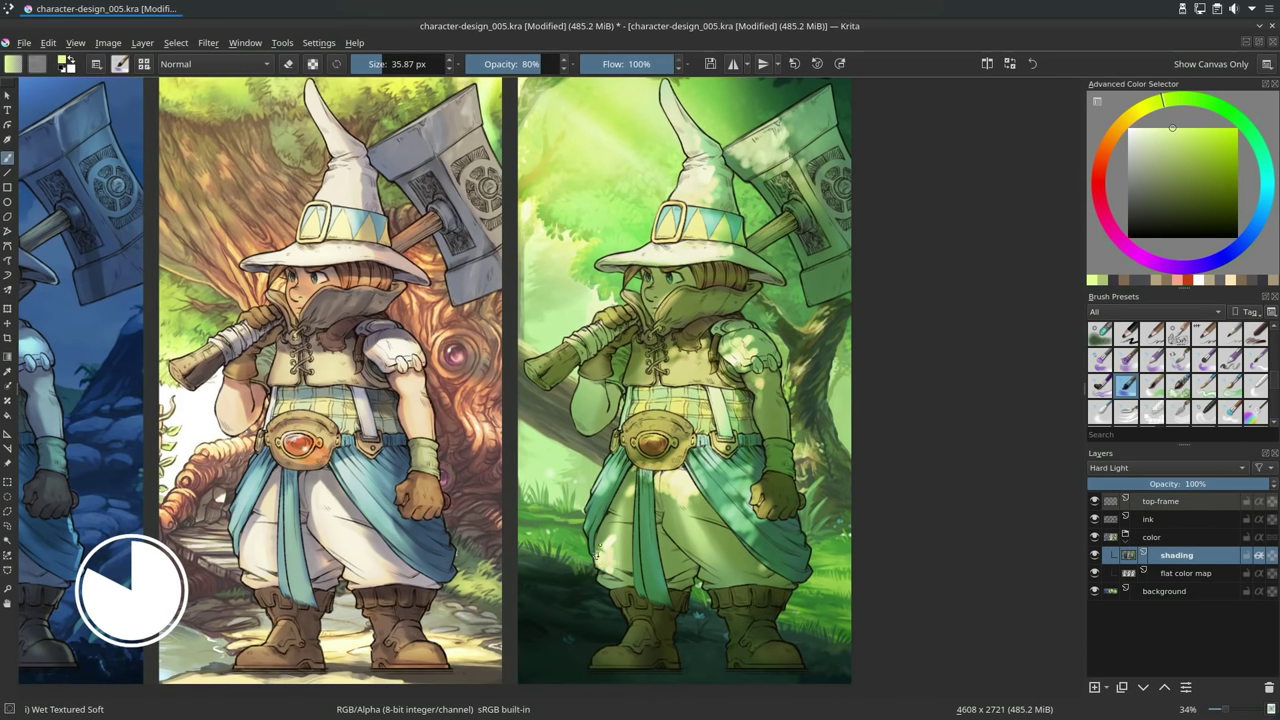
# Paint pale yellow-green light patches over the forest-scene character's inner trouser leg and both boots at 35.87 px.
pyautogui.moveTo(614, 510); pyautogui.dragTo(604, 537)
pyautogui.moveTo(619, 508); pyautogui.dragTo(599, 550)
pyautogui.moveTo(621, 544); pyautogui.dragTo(613, 564)
pyautogui.moveTo(625, 562); pyautogui.dragTo(620, 578)
pyautogui.moveTo(626, 642); pyautogui.dragTo(606, 651)
pyautogui.moveTo(641, 628); pyautogui.dragTo(631, 648)
pyautogui.moveTo(767, 636); pyautogui.dragTo(749, 649)
pyautogui.moveTo(780, 643); pyautogui.dragTo(771, 650)
pyautogui.moveTo(750, 513); pyautogui.dragTo(739, 521)
# Sample a green from the forest-scene character's face, shift it to a muted red-brown, and tint the cheek with it.
pyautogui.keyDown('ctrl'); pyautogui.click(672, 292); pyautogui.keyUp('ctrl')
pyautogui.moveTo(673, 292); pyautogui.dragTo(656, 310)
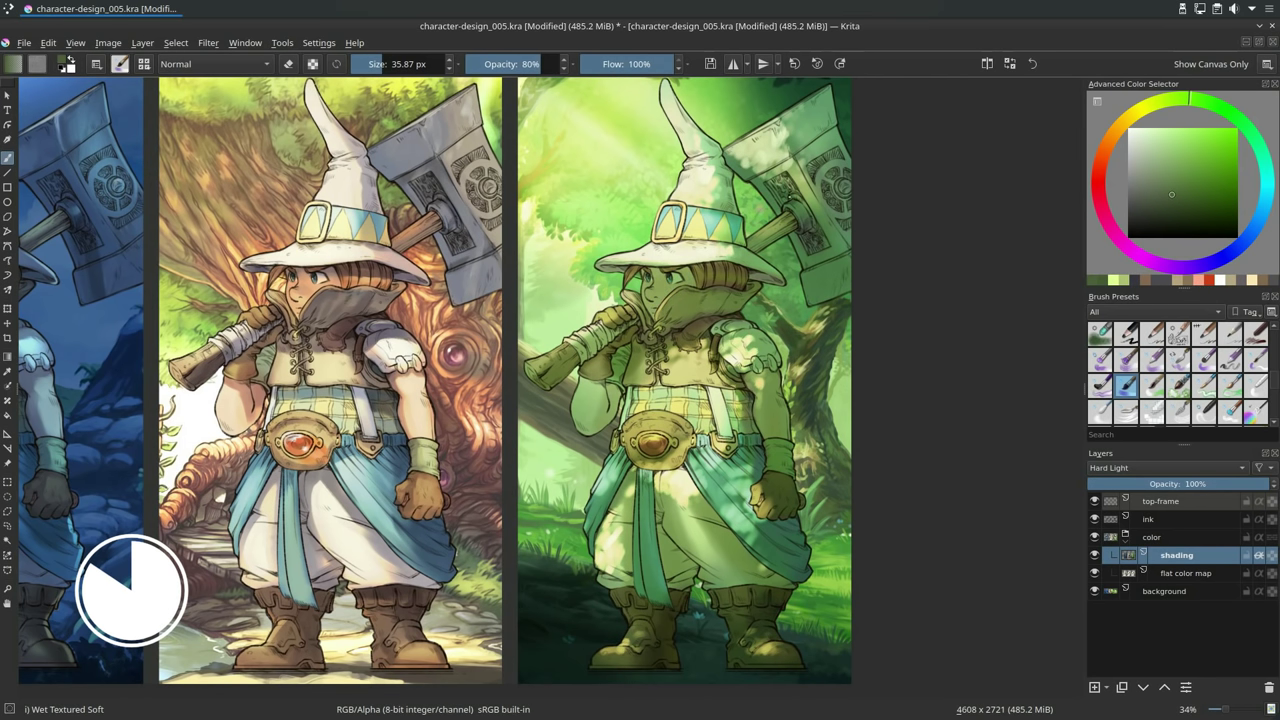
pyautogui.click(1101, 161)
pyautogui.click(1190, 166)
pyautogui.keyDown('ctrl'); pyautogui.click(662, 287); pyautogui.keyUp('ctrl')
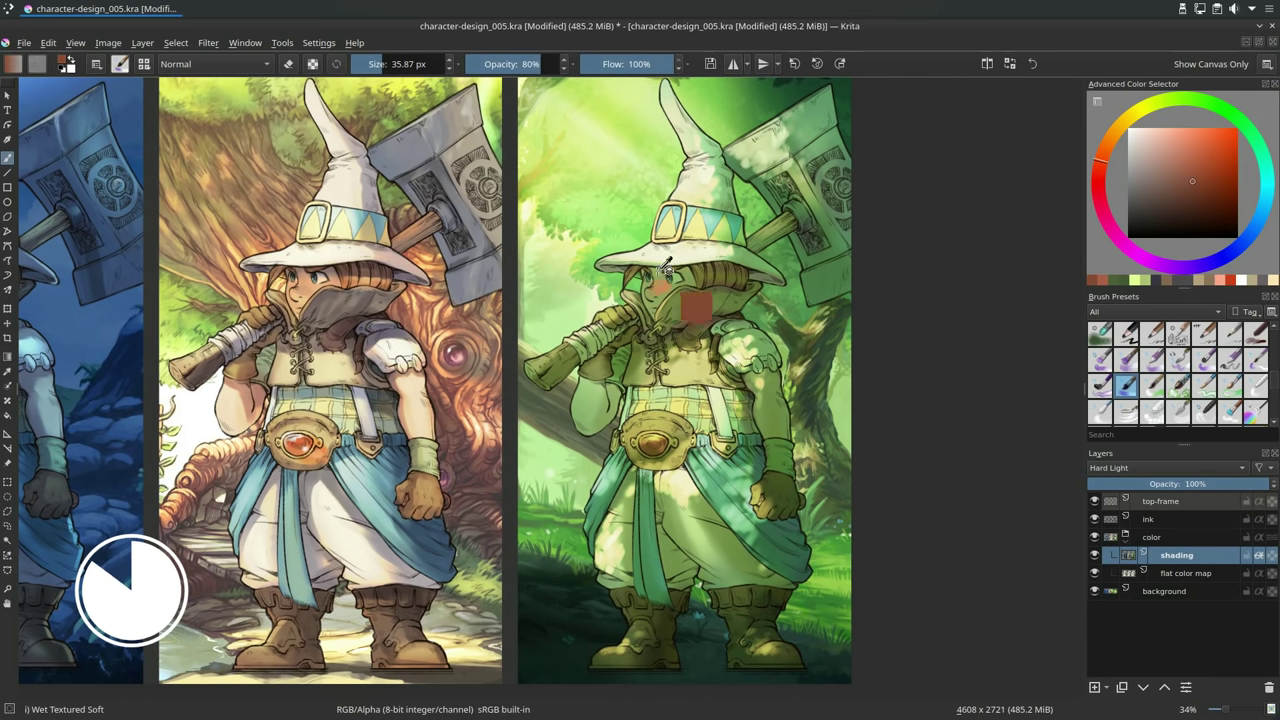
# Sample greens from the forest-scene hat, vest and collar, and paint light green rim light down the outer arm, trouser leg and boot at 27.59 px.
pyautogui.keyDown('ctrl'); pyautogui.click(721, 190); pyautogui.keyUp('ctrl')
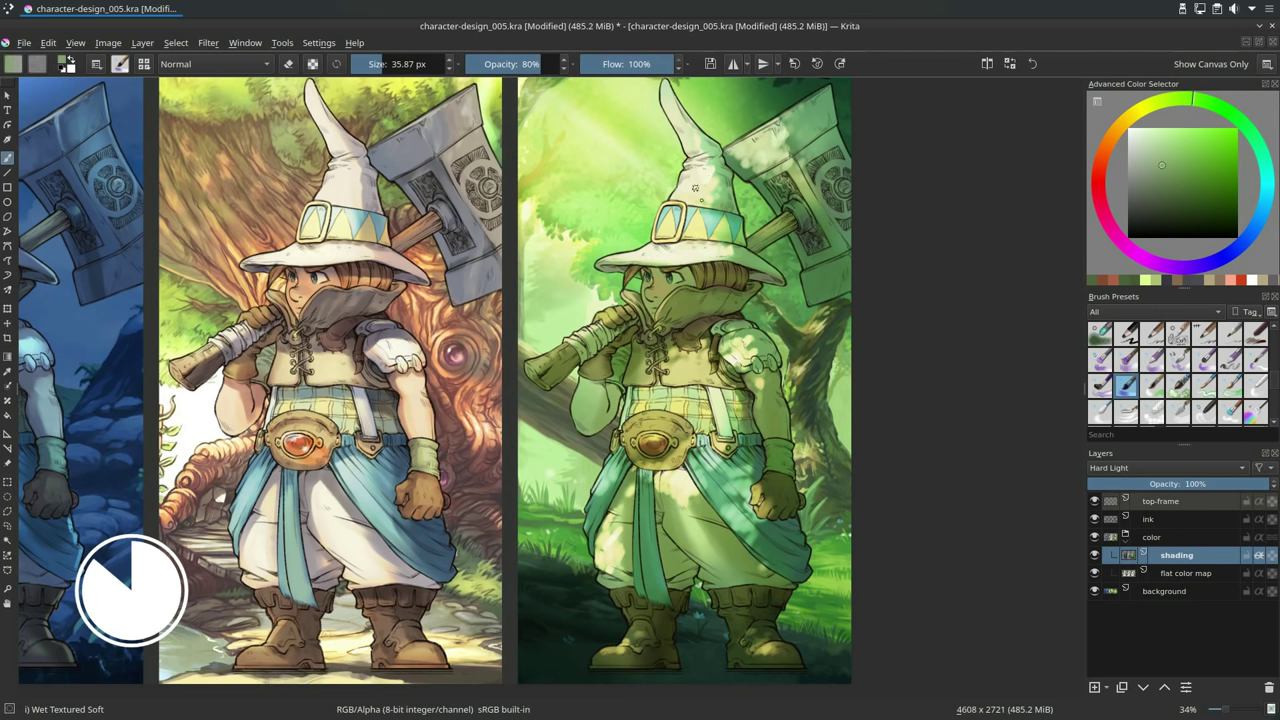
pyautogui.press('[')
pyautogui.keyDown('ctrl'); pyautogui.click(663, 361); pyautogui.keyUp('ctrl')
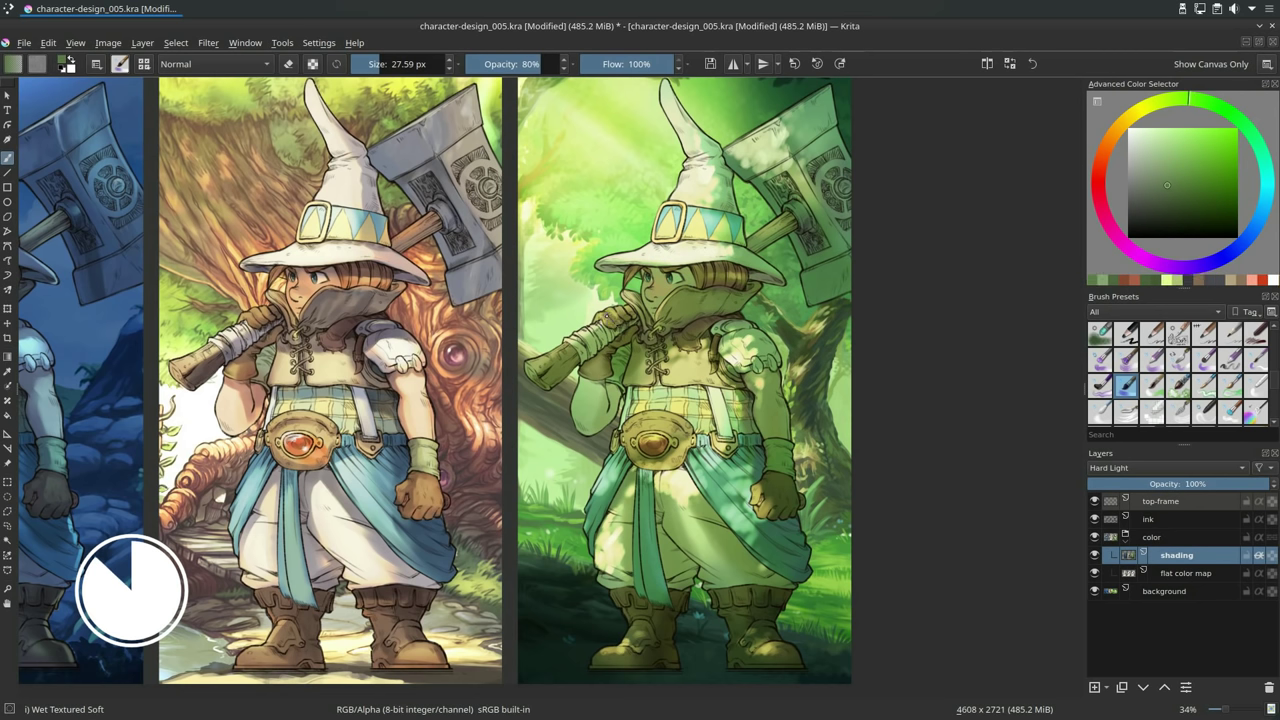
pyautogui.keyDown('ctrl'); pyautogui.click(601, 329); pyautogui.keyUp('ctrl')
pyautogui.keyDown('ctrl'); pyautogui.click(706, 286); pyautogui.keyUp('ctrl')
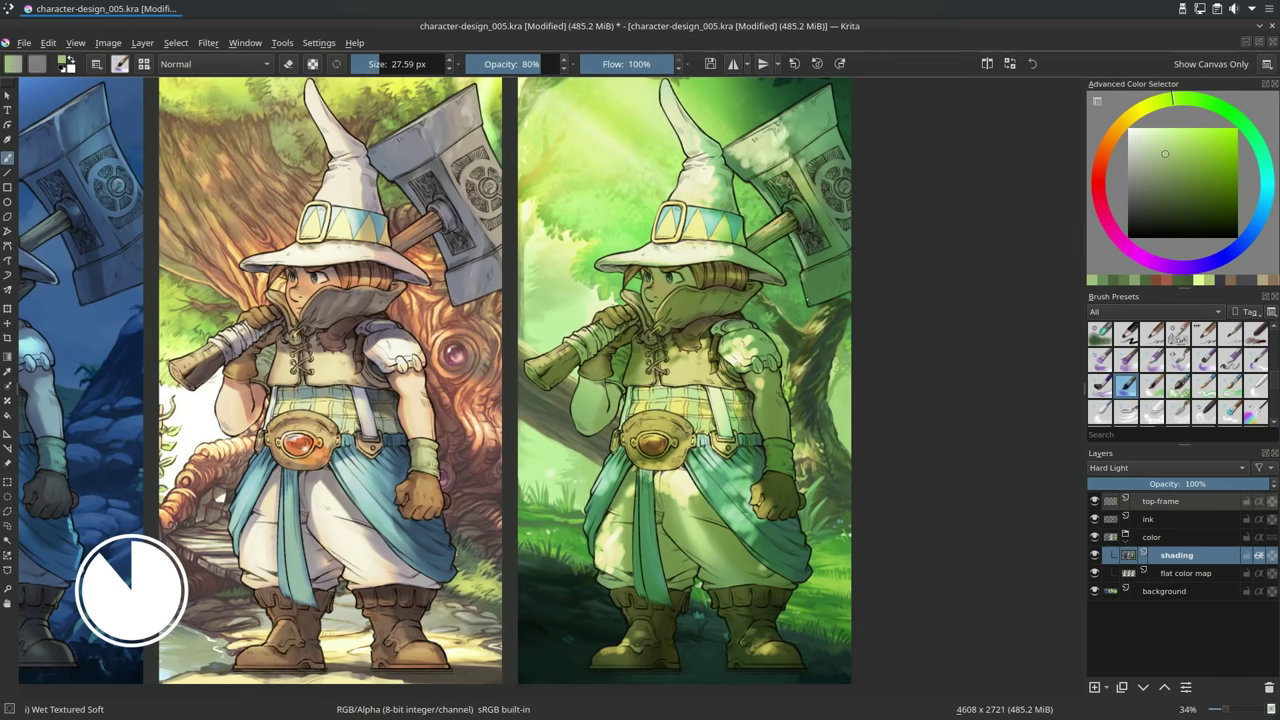
pyautogui.moveTo(780, 377); pyautogui.dragTo(795, 498)
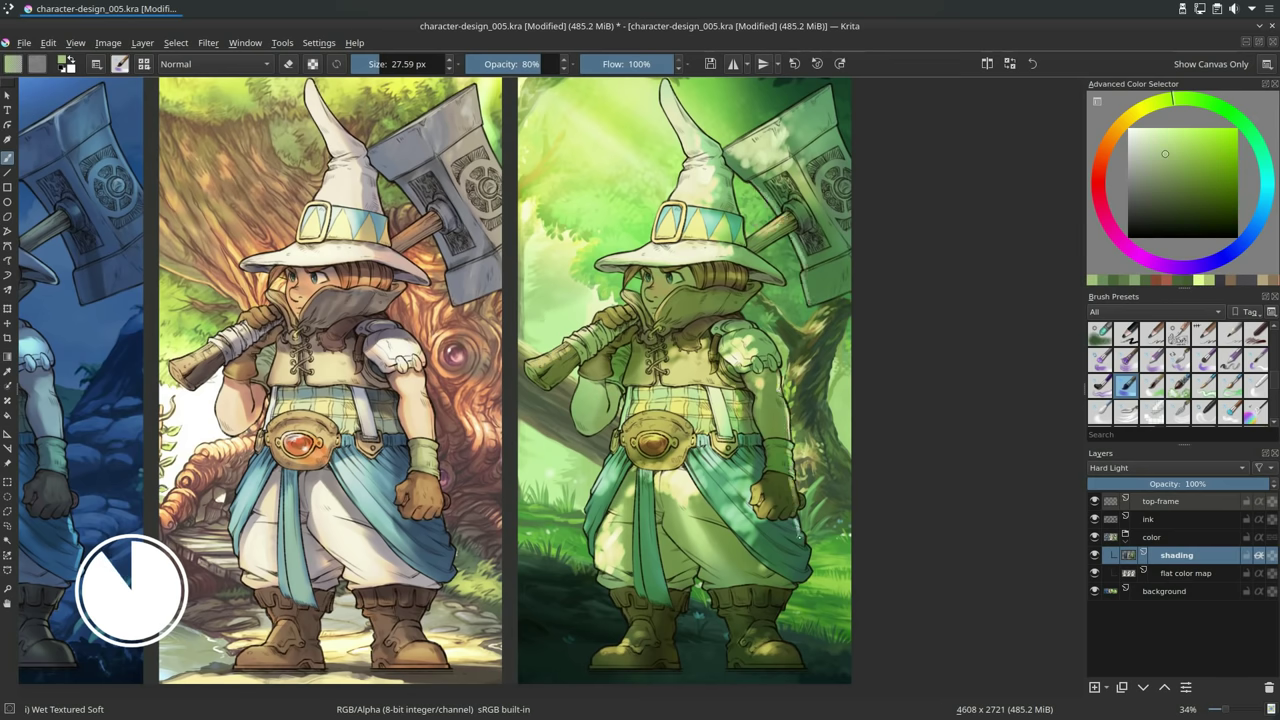
pyautogui.moveTo(807, 551)
pyautogui.mouseDown()
pyautogui.moveTo(780, 612)
pyautogui.moveTo(792, 655)
pyautogui.mouseUp()
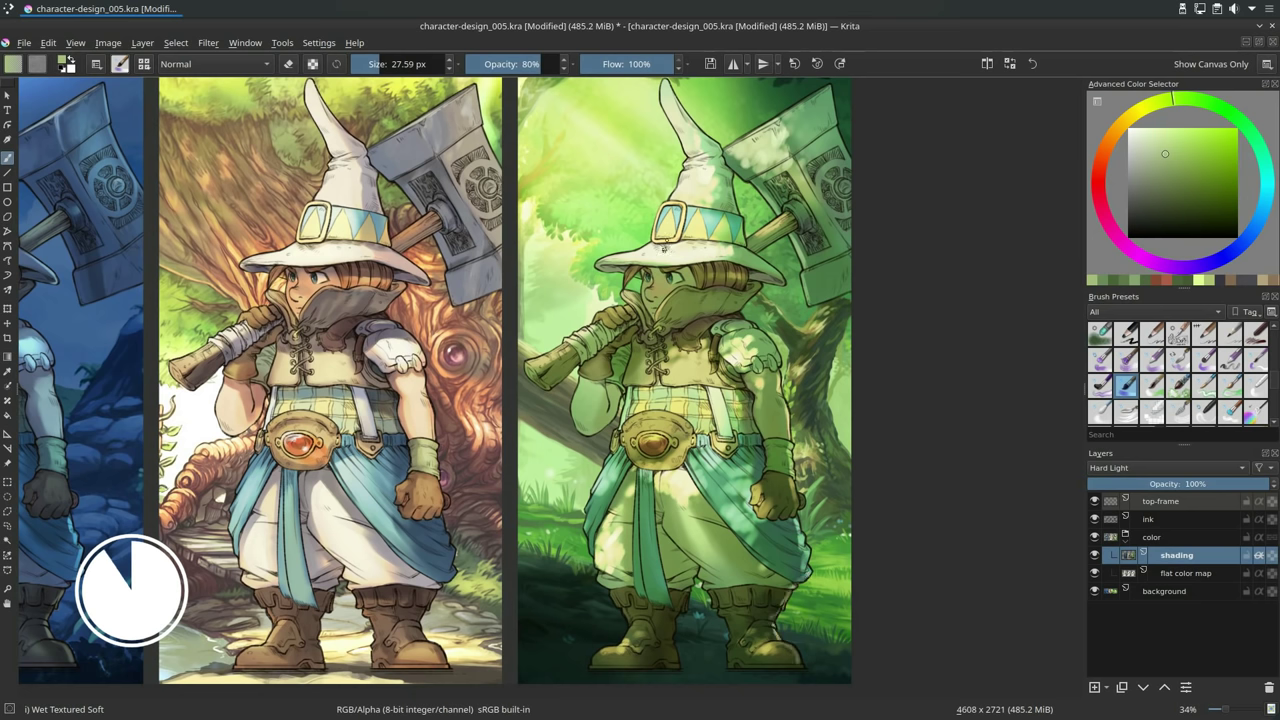
pyautogui.moveTo(778, 359)
pyautogui.mouseDown()
pyautogui.moveTo(767, 338)
pyautogui.moveTo(777, 367)
pyautogui.mouseUp()
# Sample tones from the sleeves and touch up the sunlit-scene sleeve and the forest-scene raised arm at 24.88 px.
pyautogui.keyDown('ctrl'); pyautogui.click(394, 336); pyautogui.keyUp('ctrl')
pyautogui.moveTo(397, 358); pyautogui.dragTo(380, 372)
pyautogui.keyDown('ctrl'); pyautogui.click(756, 343); pyautogui.keyUp('ctrl')
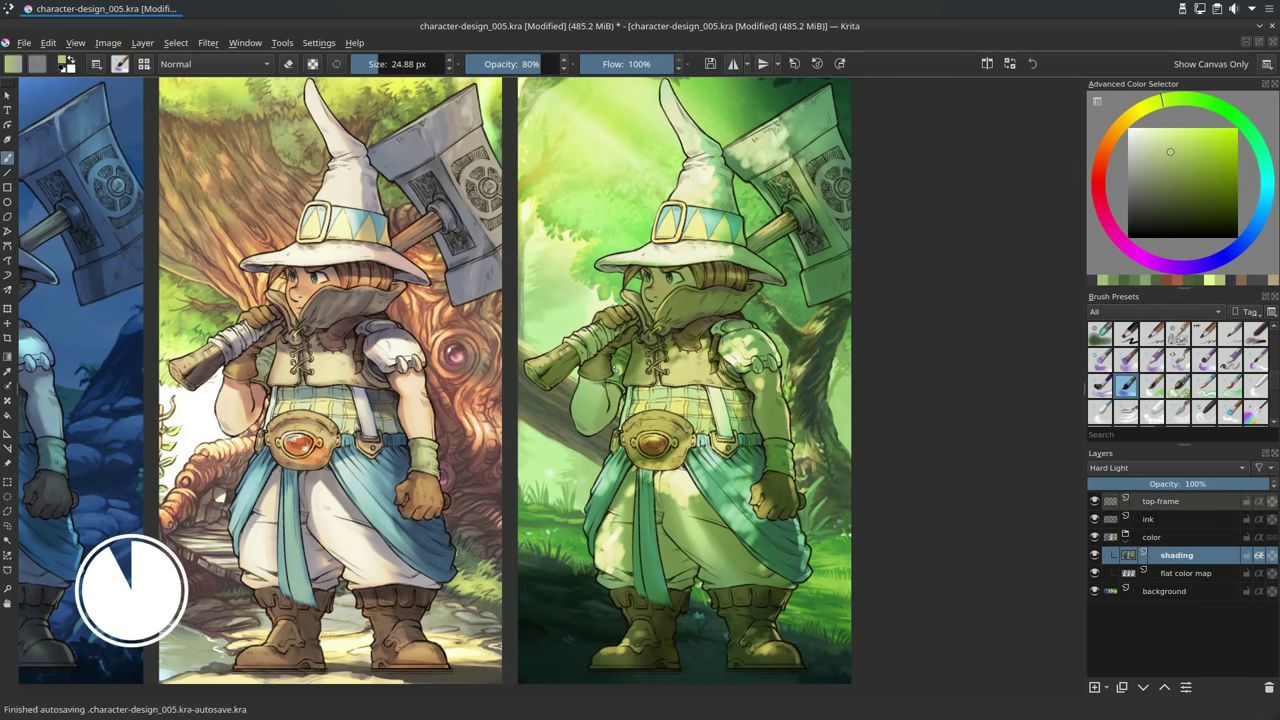
pyautogui.moveTo(623, 354); pyautogui.dragTo(611, 382)
pyautogui.keyDown('ctrl'); pyautogui.click(614, 350); pyautogui.keyUp('ctrl')
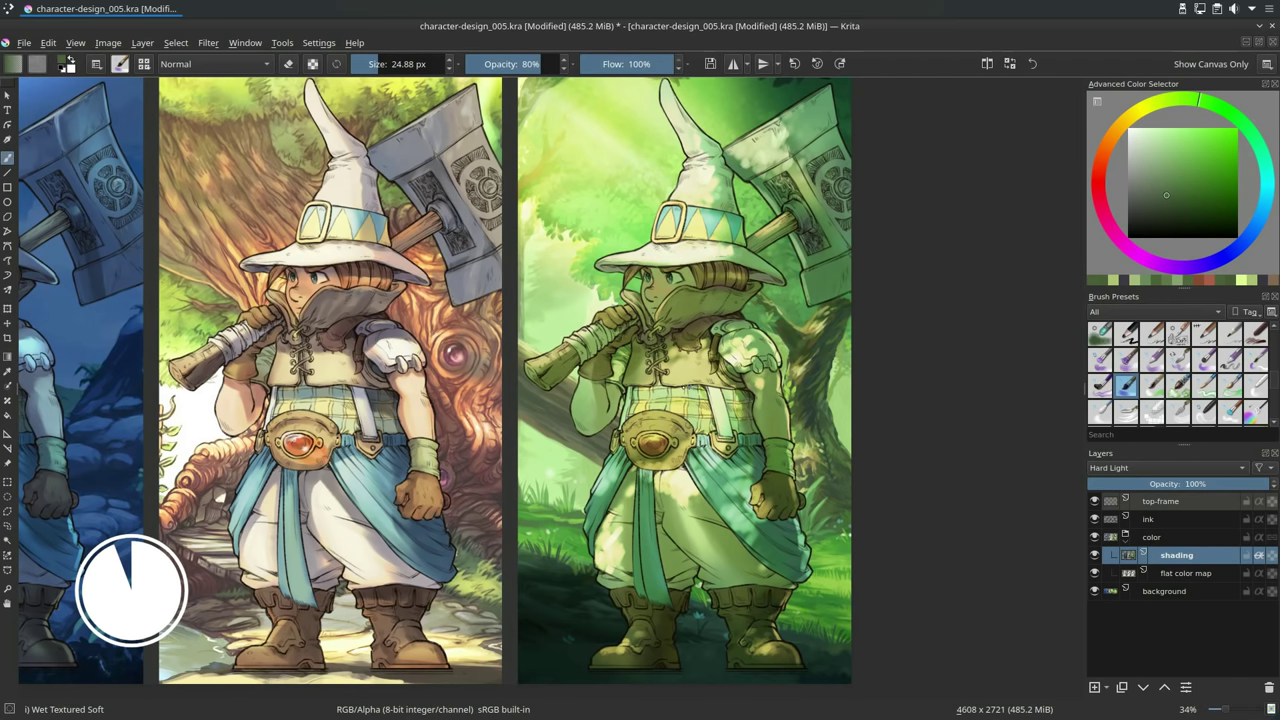
# Sample greens from the forest-scene clothing and blend shading over the plaid waist, white trousers and boots.
pyautogui.keyDown('ctrl'); pyautogui.click(685, 389); pyautogui.keyUp('ctrl')
pyautogui.moveTo(661, 387)
pyautogui.mouseDown()
pyautogui.moveTo(713, 427)
pyautogui.moveTo(632, 410)
pyautogui.moveTo(676, 422)
pyautogui.mouseUp()
pyautogui.moveTo(690, 515)
pyautogui.mouseDown()
pyautogui.moveTo(701, 503)
pyautogui.moveTo(708, 540)
pyautogui.moveTo(692, 576)
pyautogui.moveTo(740, 596)
pyautogui.moveTo(680, 530)
pyautogui.mouseUp()
pyautogui.keyDown('ctrl'); pyautogui.click(696, 521); pyautogui.keyUp('ctrl')
pyautogui.keyDown('ctrl'); pyautogui.click(670, 549); pyautogui.keyUp('ctrl')
pyautogui.keyDown('ctrl'); pyautogui.click(748, 582); pyautogui.keyUp('ctrl')
pyautogui.moveTo(740, 598)
pyautogui.mouseDown()
pyautogui.moveTo(760, 596)
pyautogui.moveTo(746, 620)
pyautogui.mouseUp()
pyautogui.moveTo(664, 629); pyautogui.dragTo(655, 628)
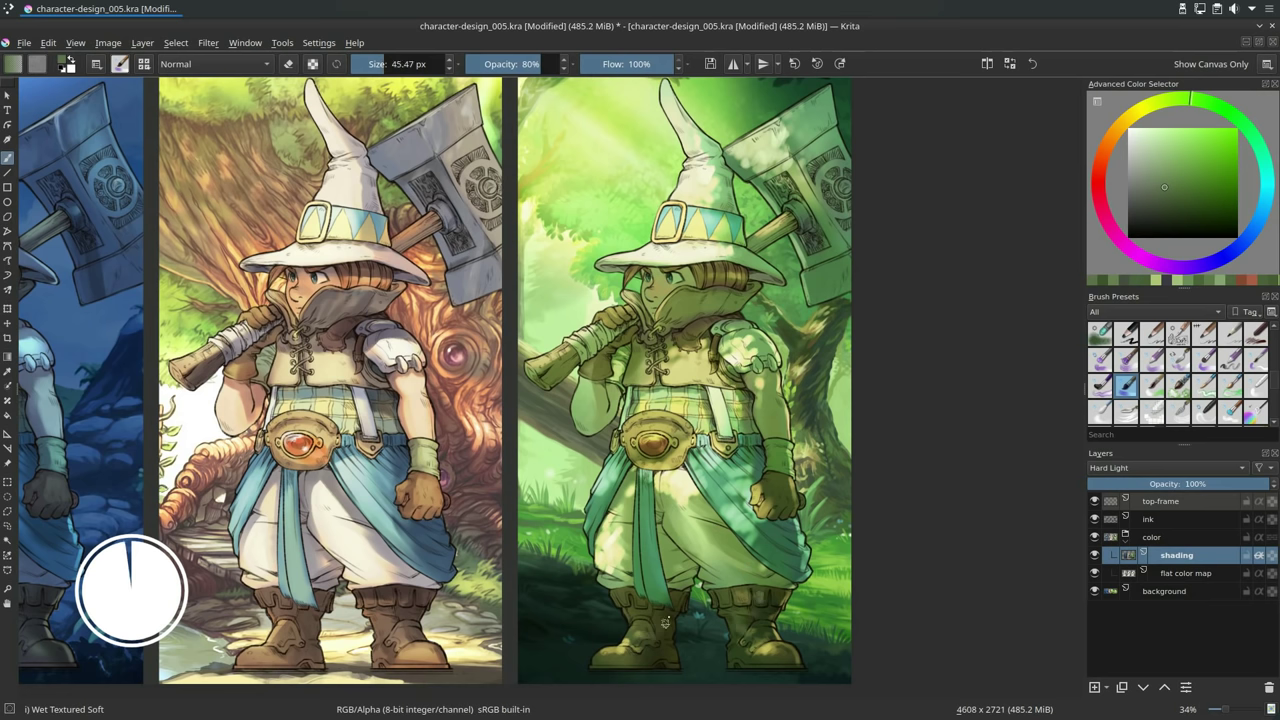
# Sample a green from the forest-scene vest and blend shading across its chest.
pyautogui.keyDown('ctrl'); pyautogui.click(637, 366); pyautogui.keyUp('ctrl')
pyautogui.moveTo(630, 368); pyautogui.dragTo(675, 358)
pyautogui.keyDown('ctrl'); pyautogui.click(679, 389); pyautogui.keyUp('ctrl')
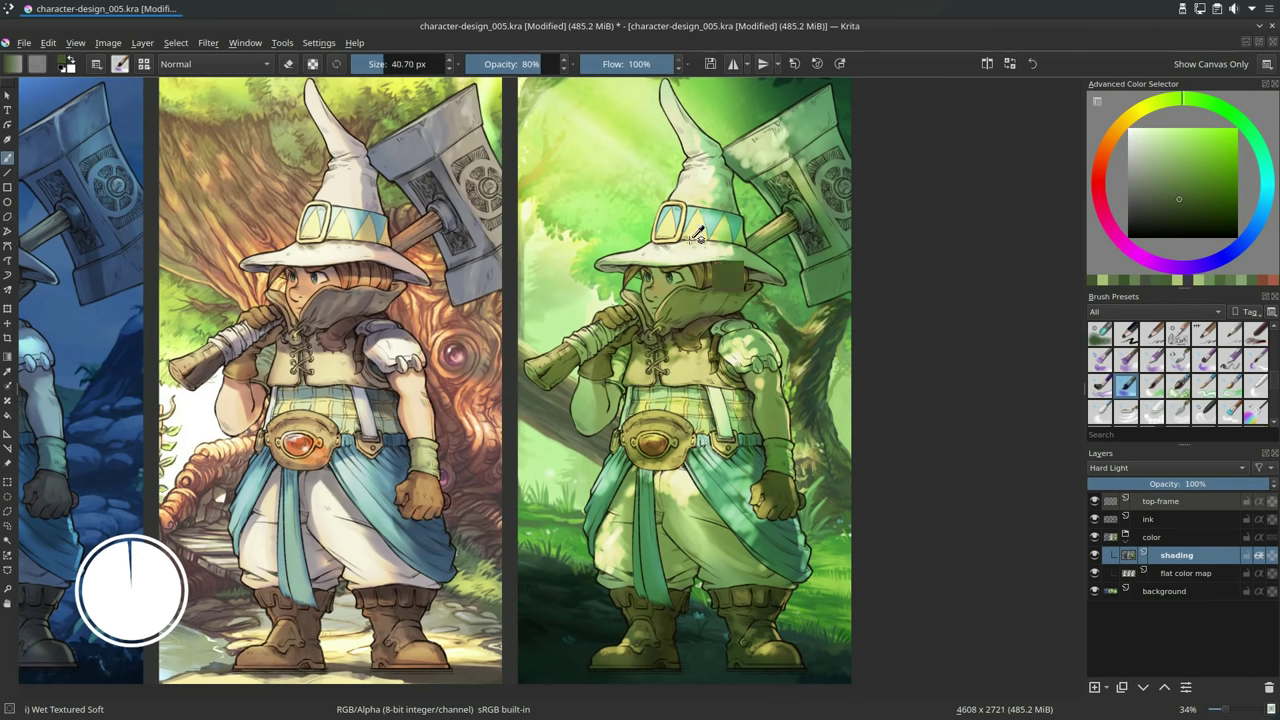
# Sample greens around the forest-scene face and collar, shade beneath the hat brim, and set the brush size to 28.90 px.
pyautogui.keyDown('ctrl'); pyautogui.click(728, 275); pyautogui.keyUp('ctrl')
pyautogui.moveTo(643, 264); pyautogui.dragTo(683, 262)
pyautogui.keyDown('ctrl'); pyautogui.click(684, 270); pyautogui.keyUp('ctrl')
pyautogui.keyDown('ctrl'); pyautogui.click(763, 290); pyautogui.keyUp('ctrl')
pyautogui.press(']')
pyautogui.press(']')
pyautogui.press(']')
pyautogui.press(']')
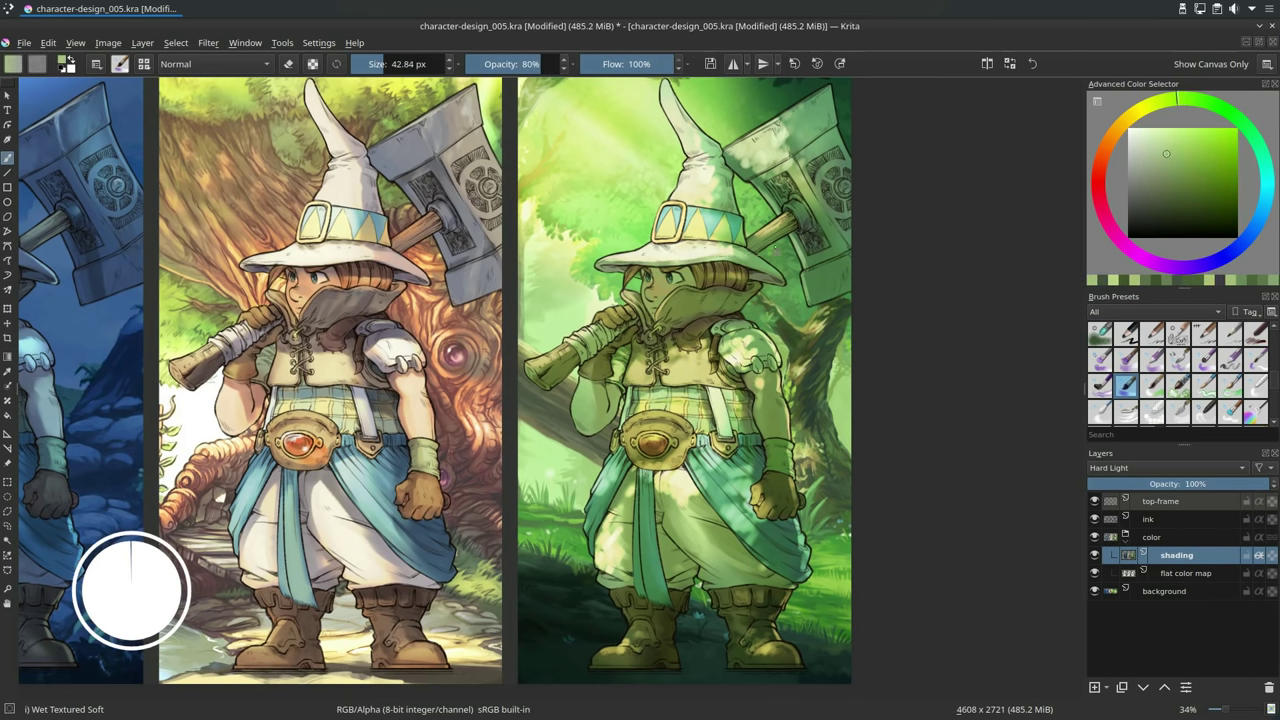
pyautogui.press('[')
pyautogui.press('[')
pyautogui.press('[')
pyautogui.keyDown('ctrl'); pyautogui.click(675, 273); pyautogui.keyUp('ctrl')
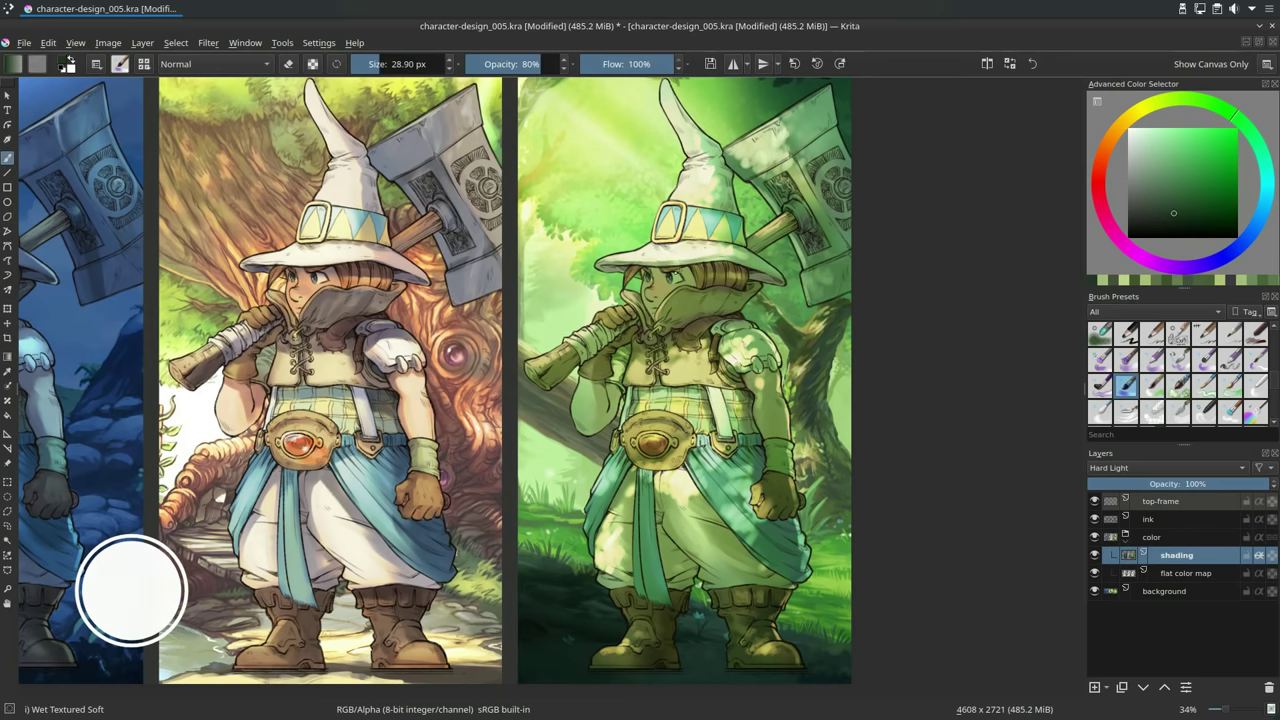
# Save the painting as a new incremental version, character-design_006.kra.
pyautogui.moveTo(731, 305); pyautogui.dragTo(947, 314)
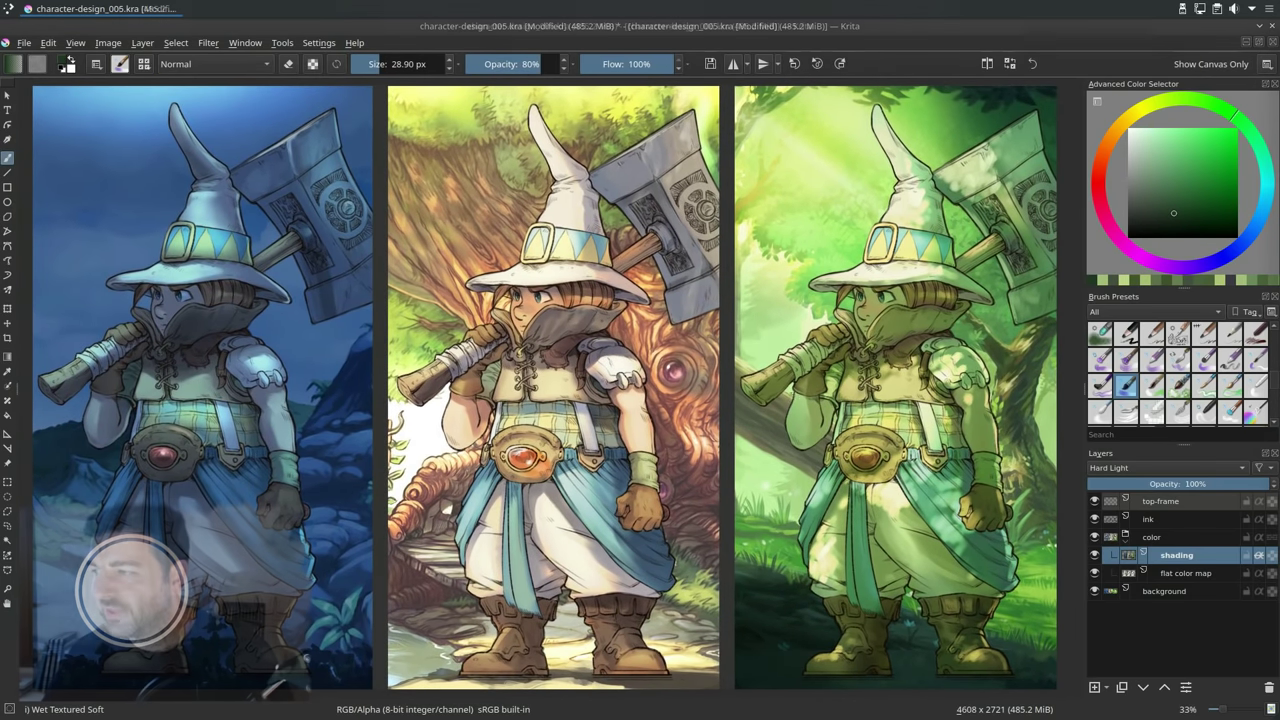
pyautogui.hotkey('ctrl', 'alt', 's')
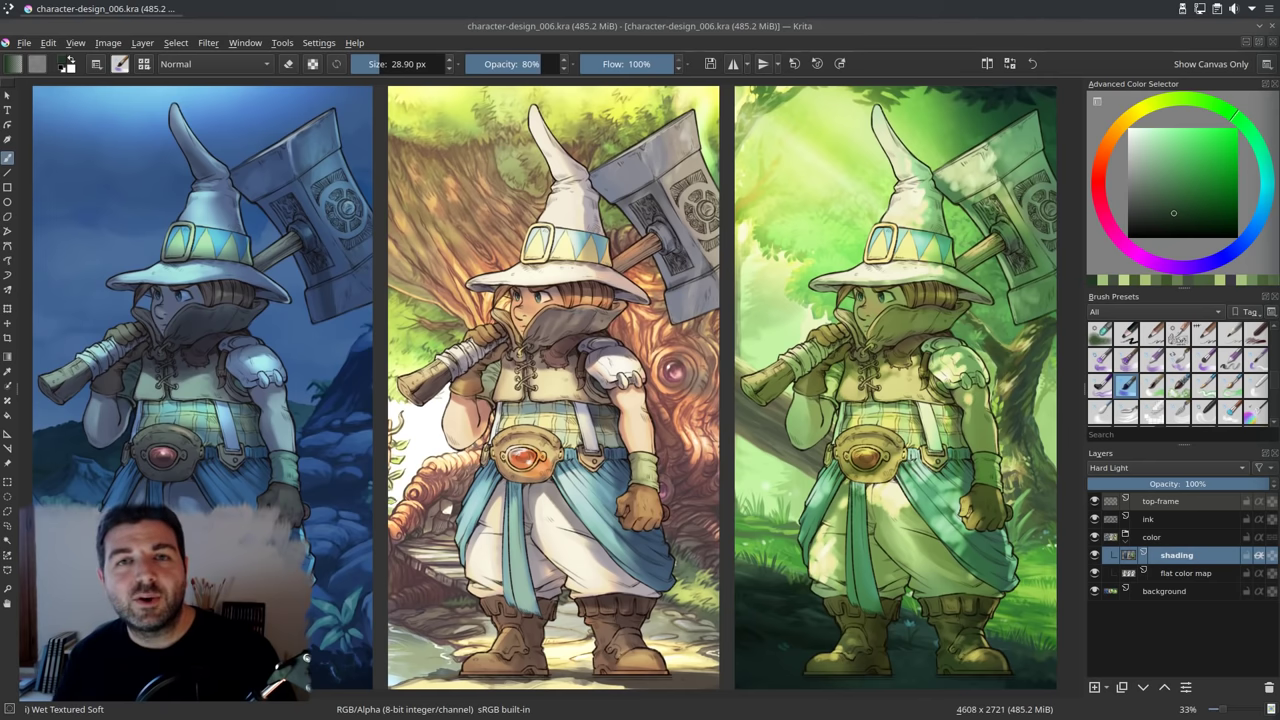